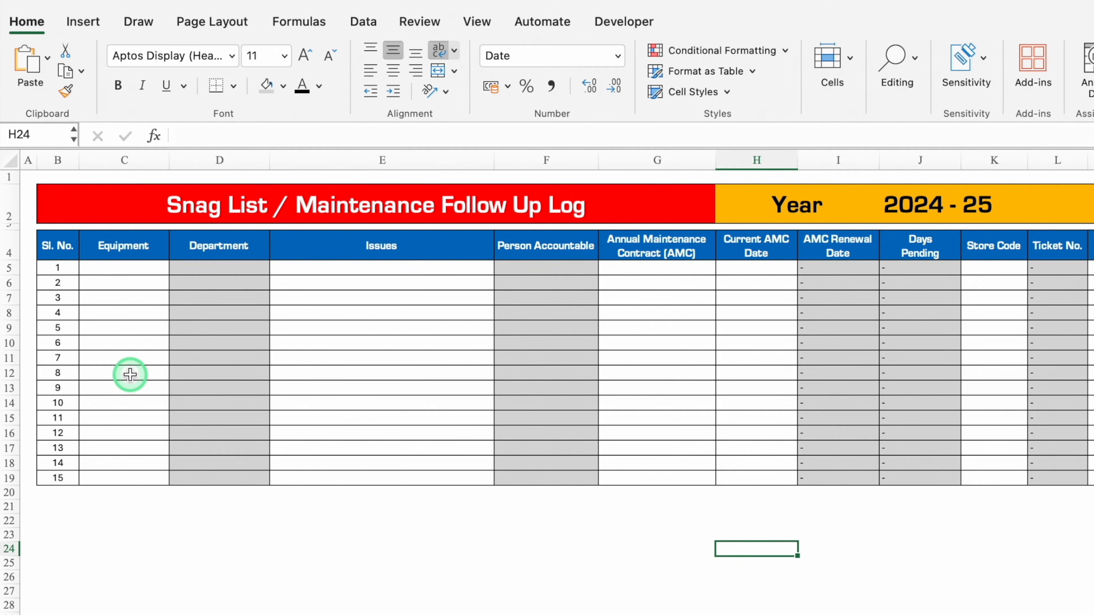
Enter AC as the equipment and "Kitchen AC not working" as the issue for serial number 1 in the log
scroll(555, 379, right, 10)
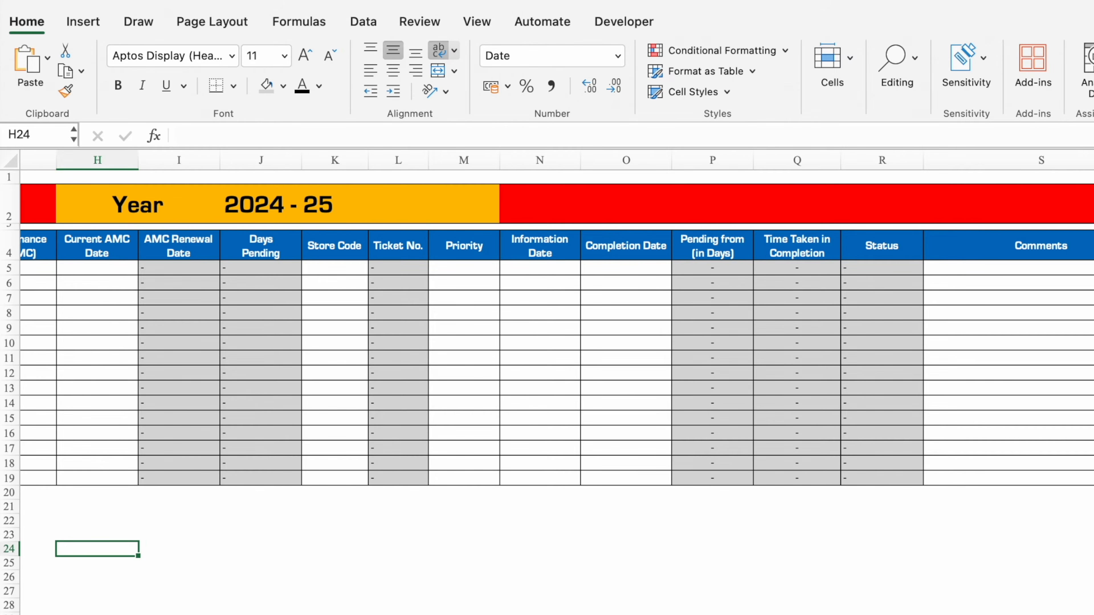
scroll(546, 345, left, 10)
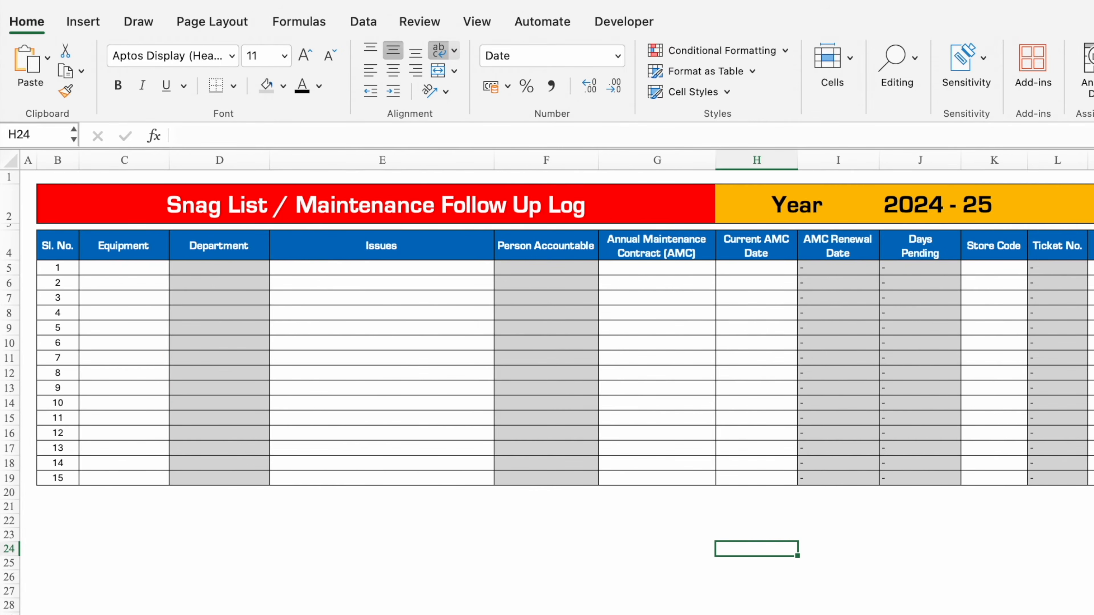
click(130, 271)
text(AC)
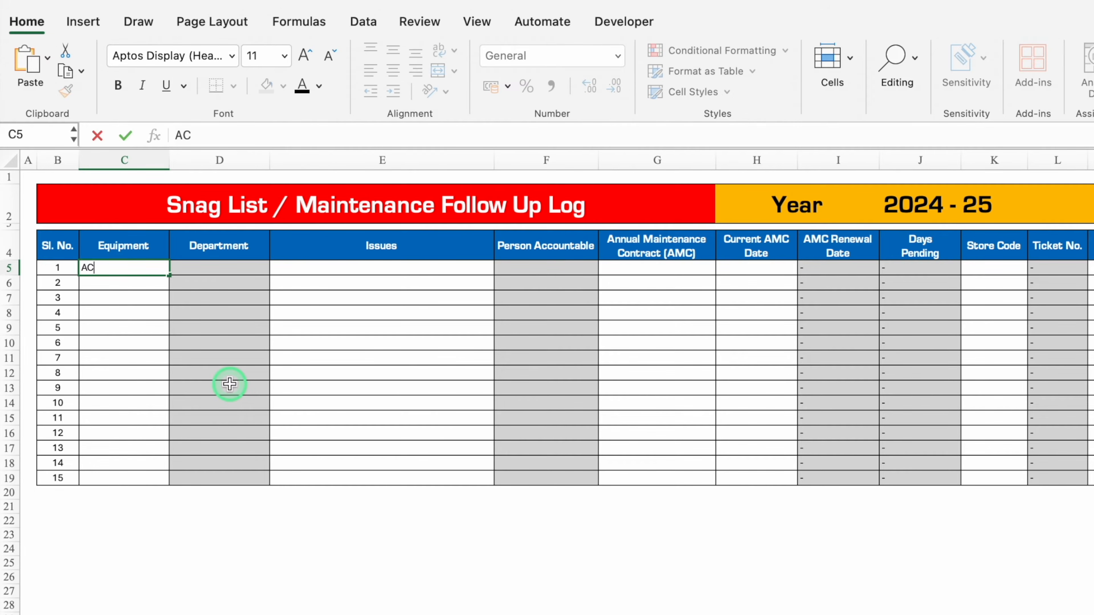
key(Return)
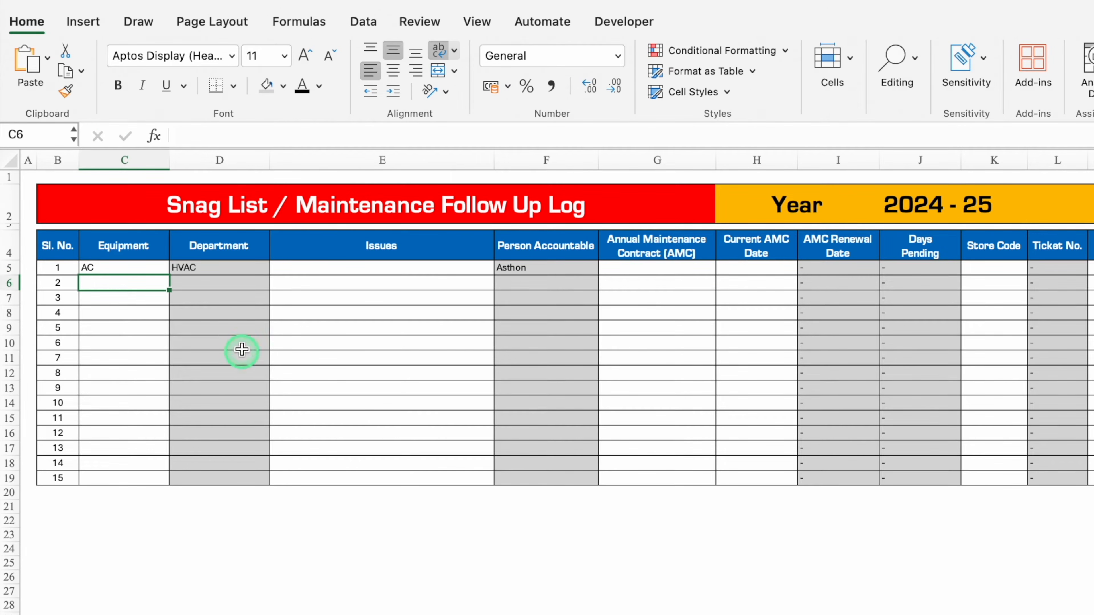
click(403, 269)
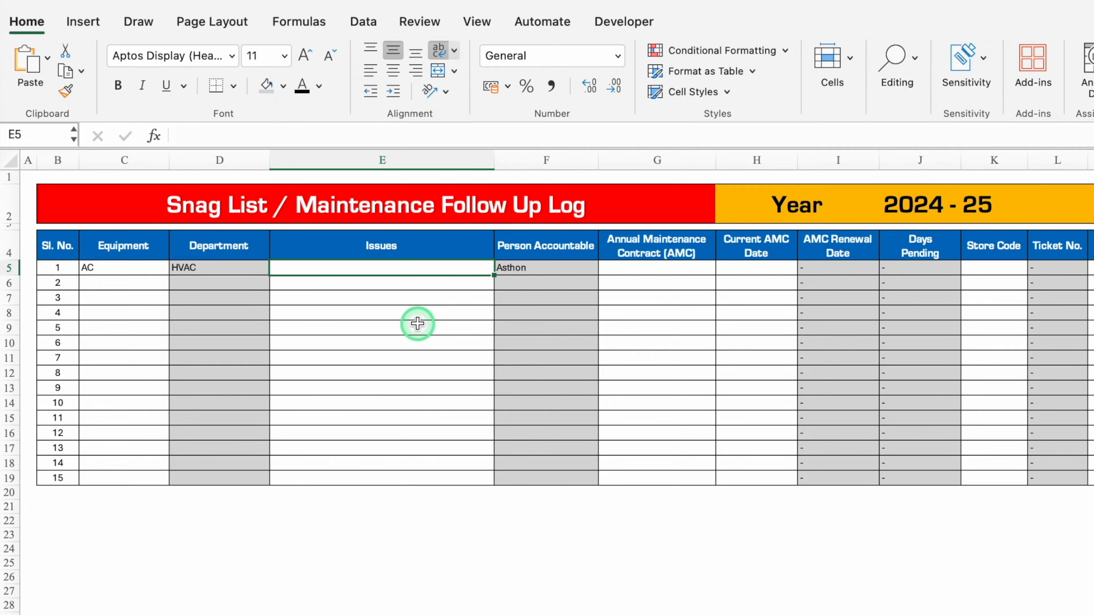
text(Kitchen AC not working)
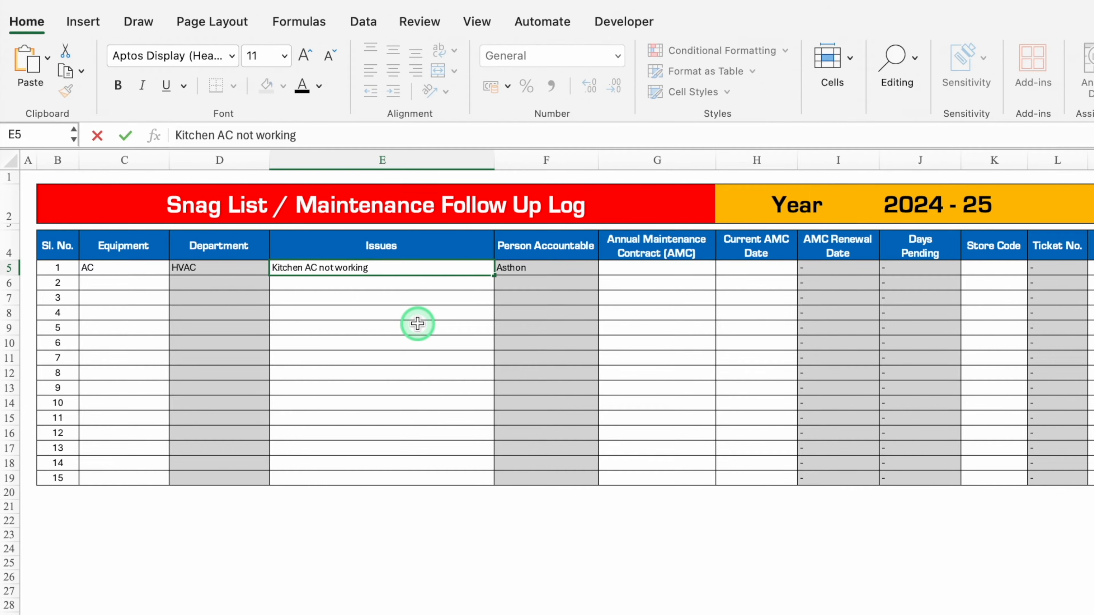
key(Return)
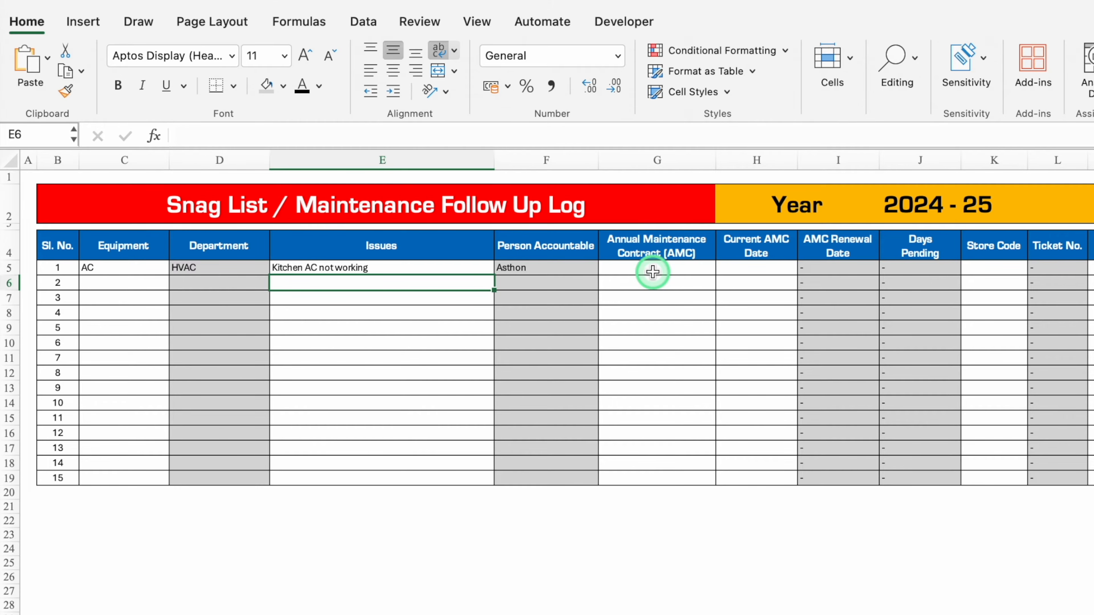
Set the Annual Maintenance Contract to Yes for serial number 1 and to No for serial number 2
click(652, 272)
click(723, 268)
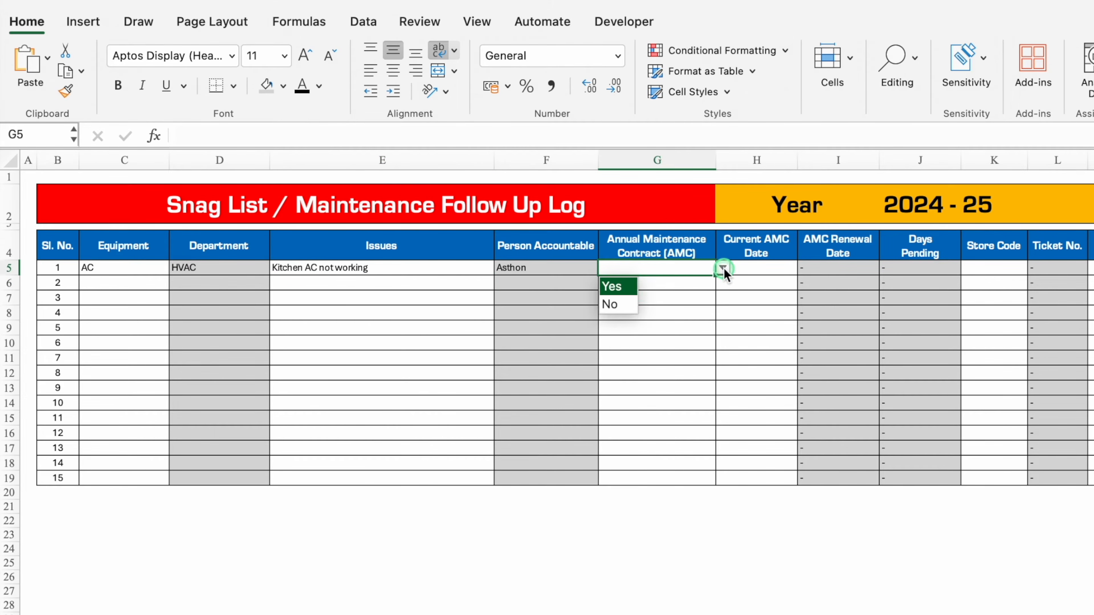
click(624, 287)
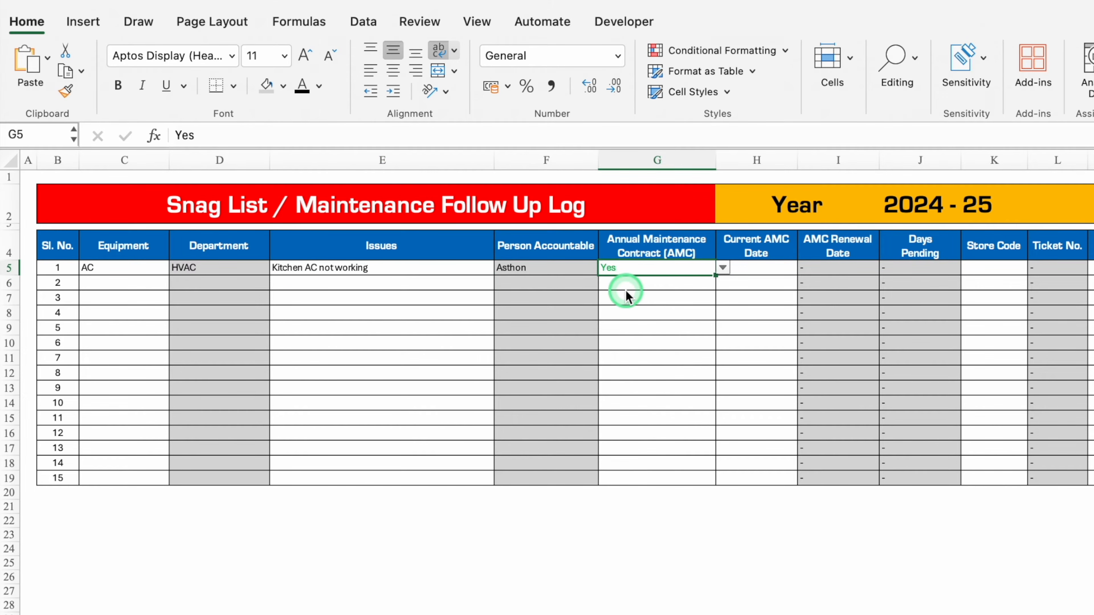
click(671, 284)
click(723, 283)
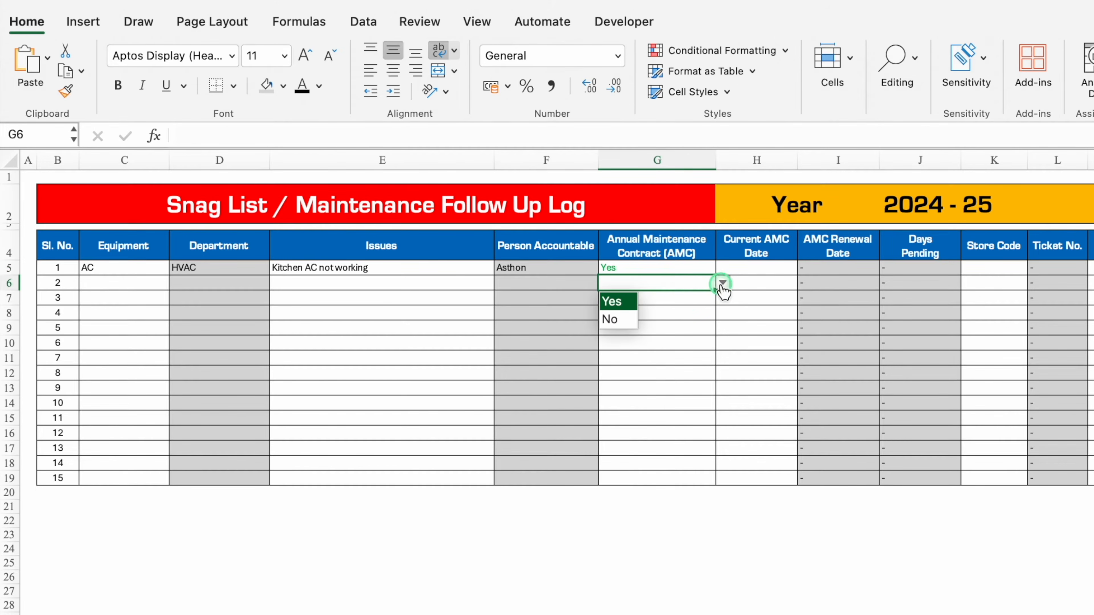
click(627, 319)
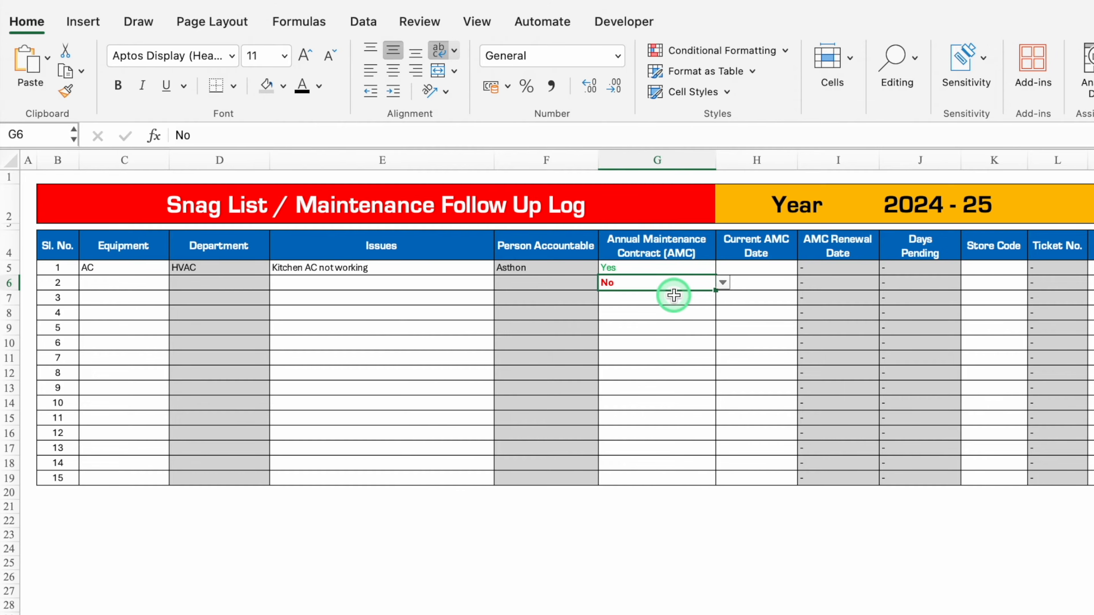
Enter 20/08/23 as the current AMC date for serial number 1
click(758, 268)
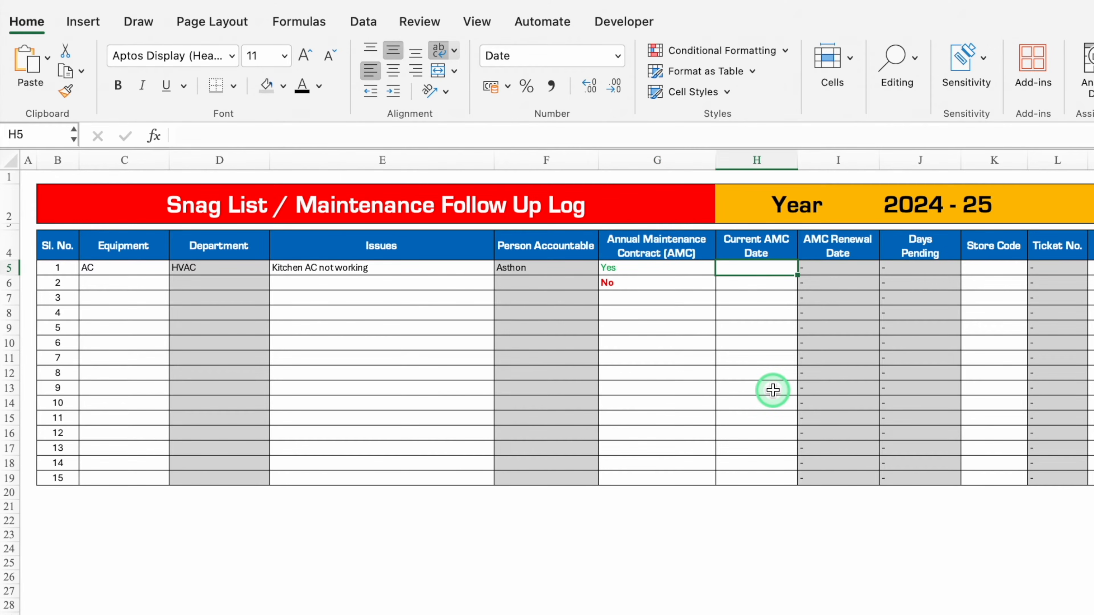
text(20/08/23)
key(Return)
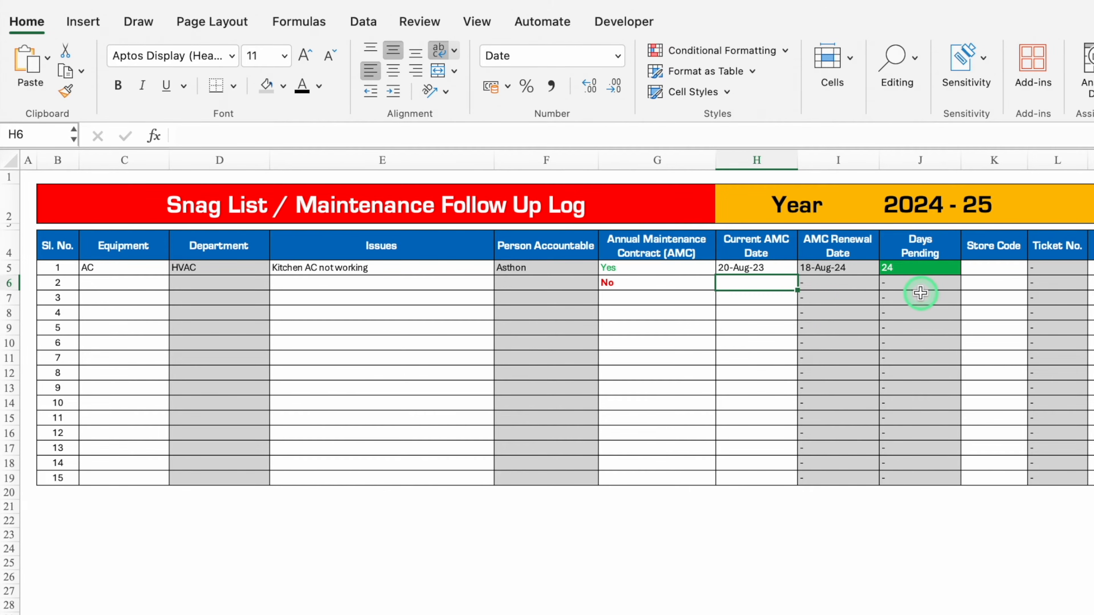
Change the current AMC date of serial number 1 to 10/08/2023
click(756, 268)
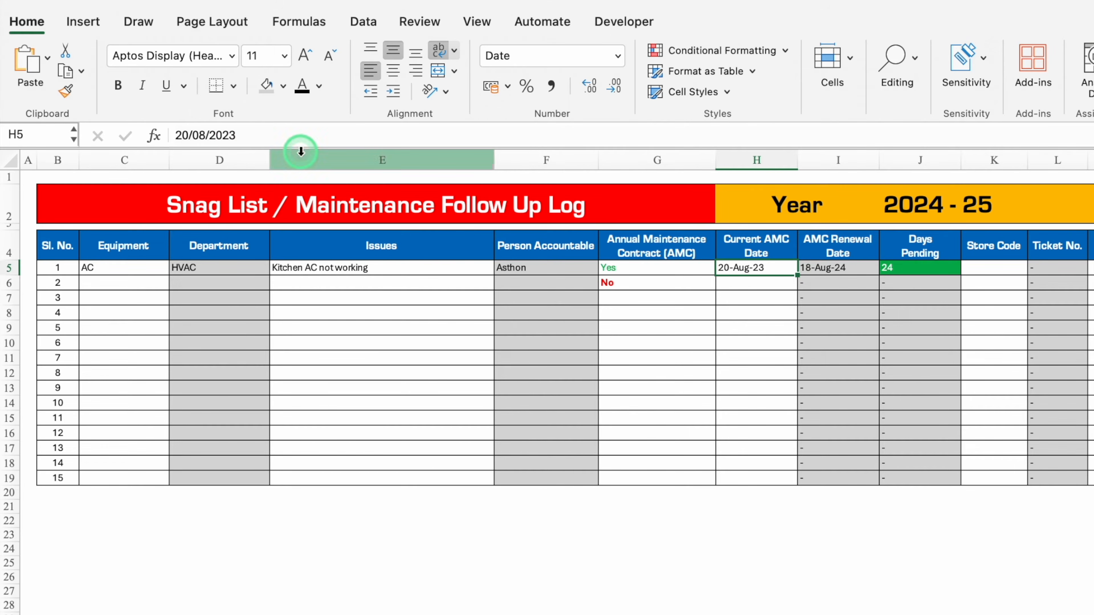
click(182, 136)
key(BackSpace)
text(1)
key(Return)
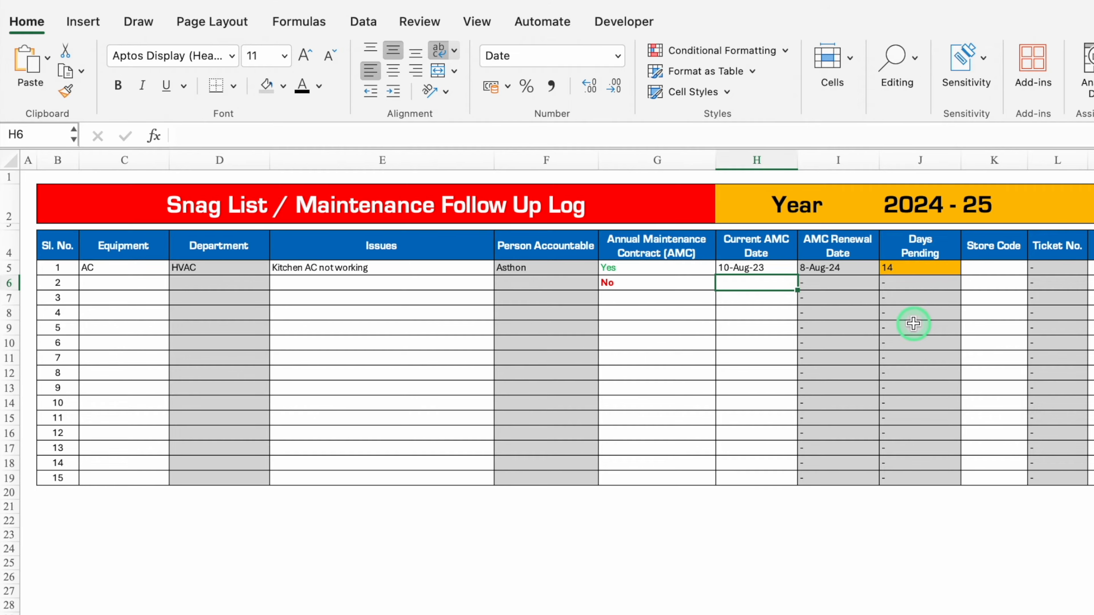
Change the current AMC date of serial number 1 to 5/08/2023
key(Up)
click(185, 136)
double_click(189, 136)
text(5/08/2023)
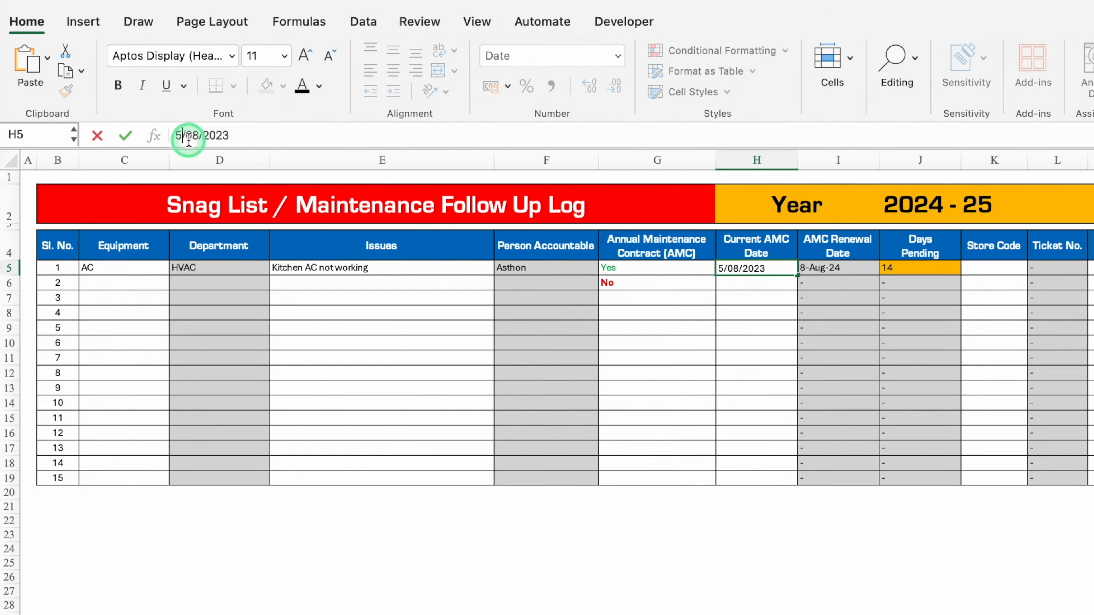
key(Return)
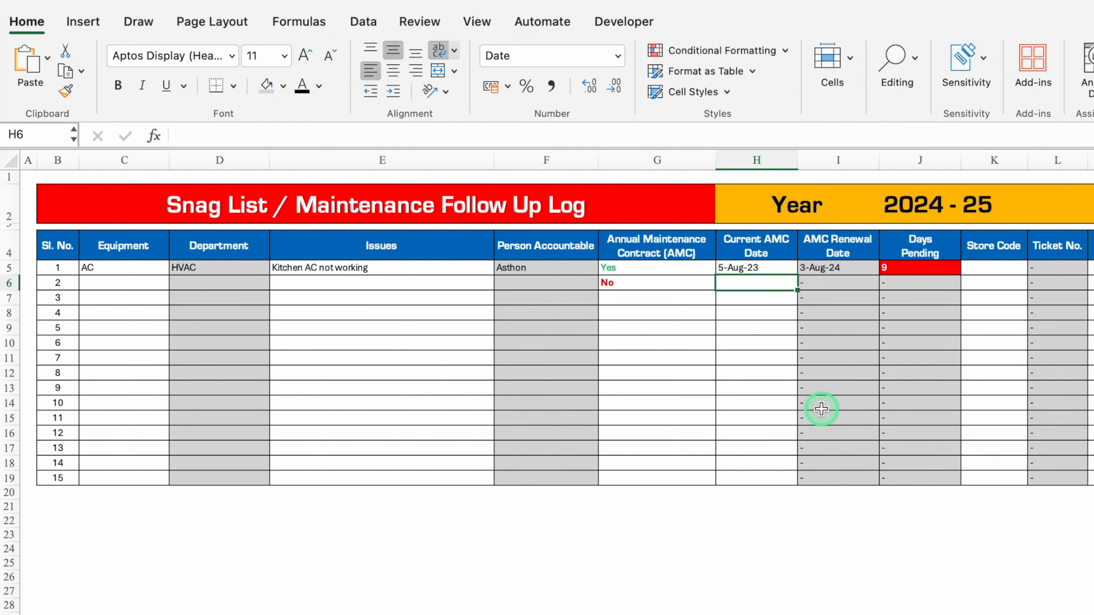
Choose store code NM 001 and priority Urgent for serial number 1
click(986, 268)
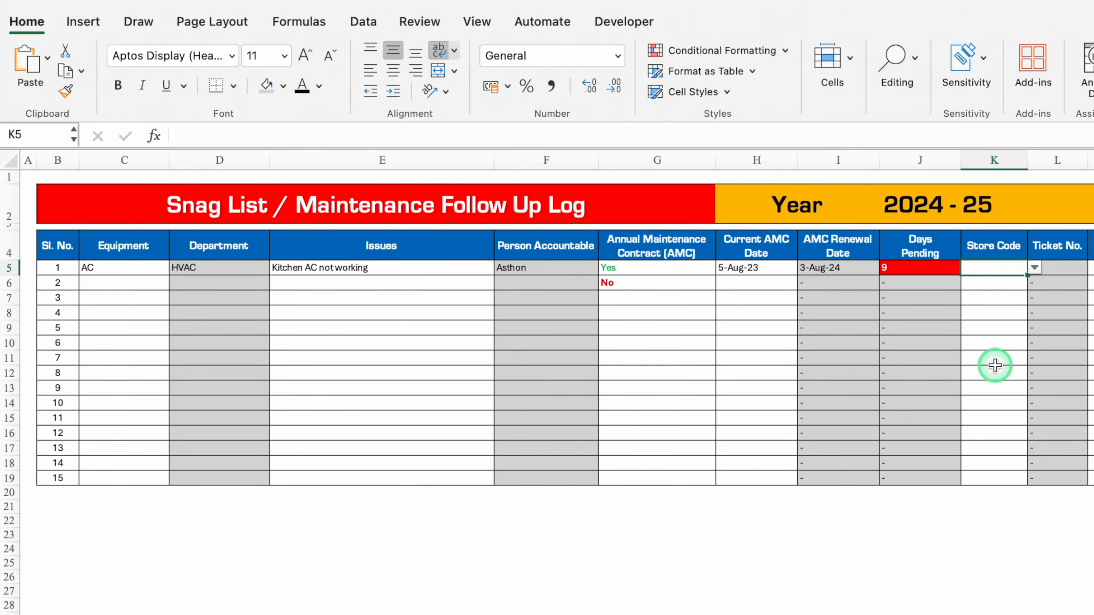
click(1035, 267)
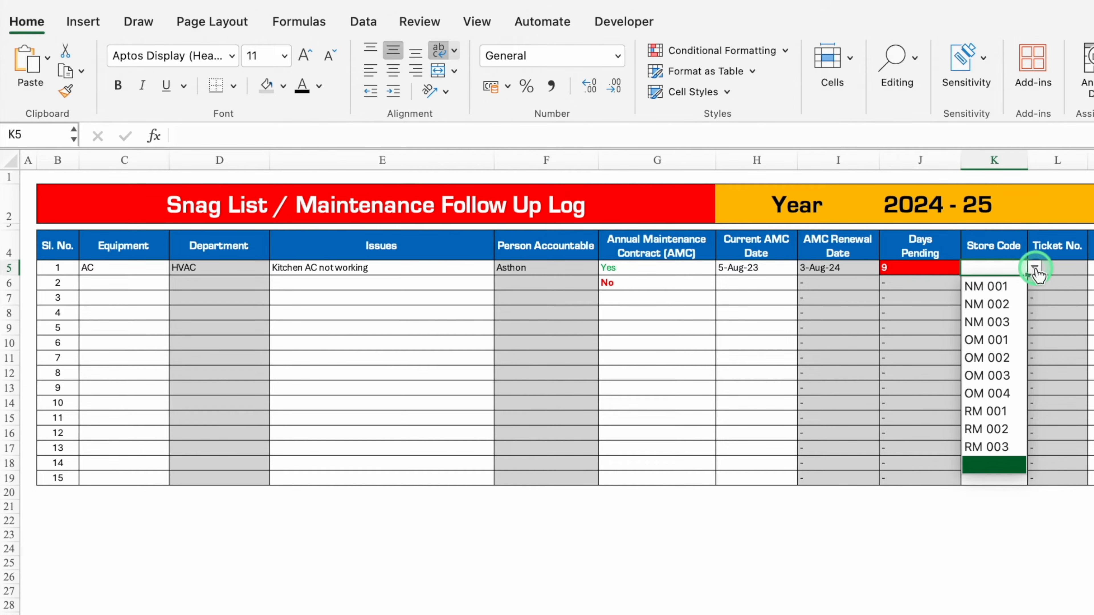
click(986, 286)
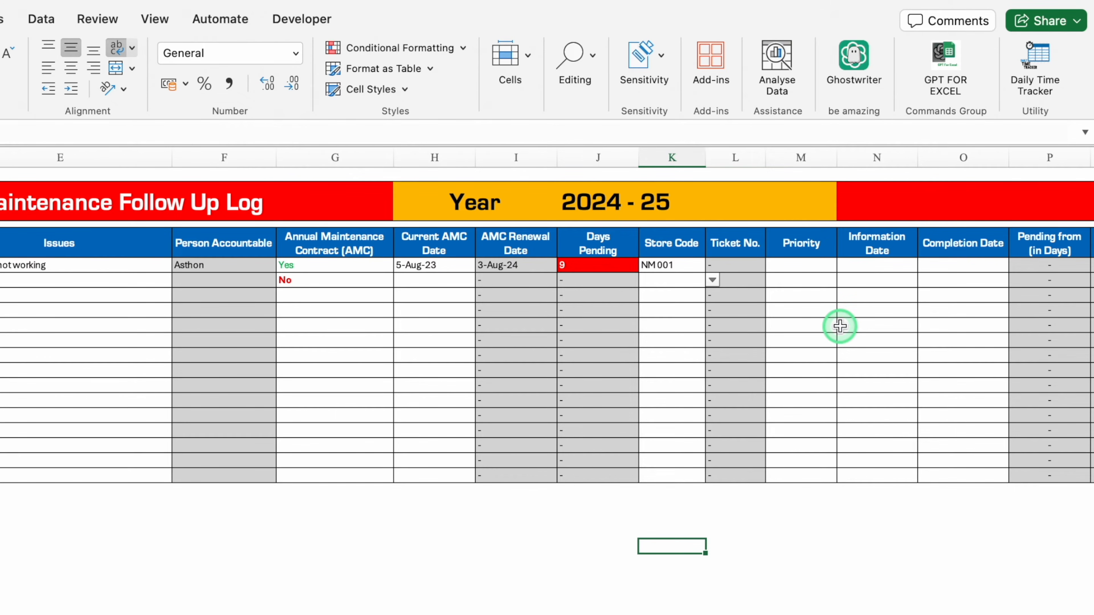
click(805, 264)
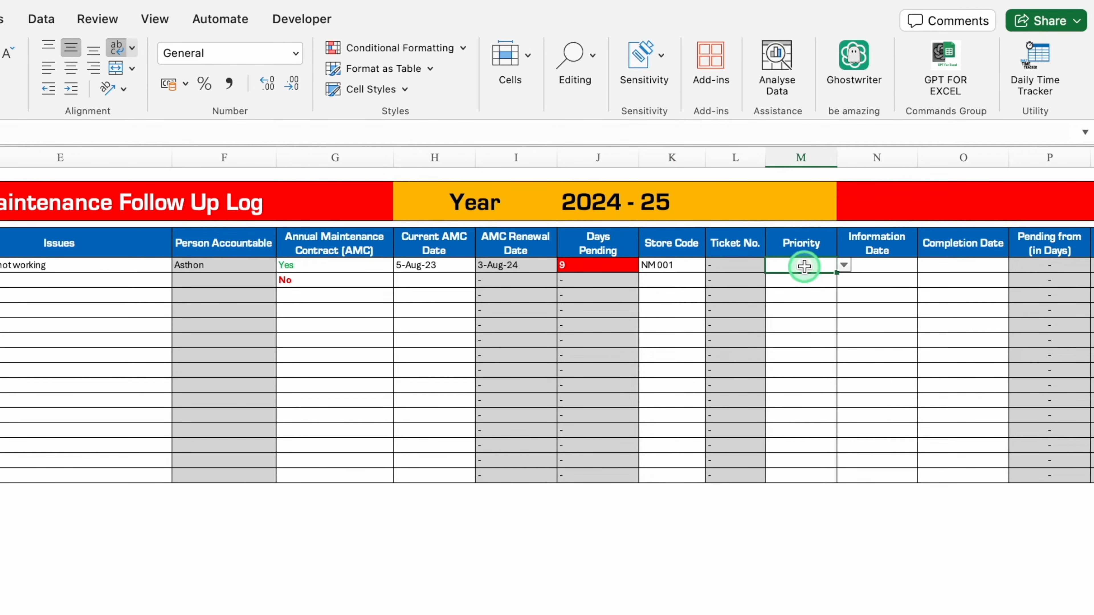
click(844, 266)
click(804, 283)
Enter 25/07/24 as the information date for serial number 1
click(885, 266)
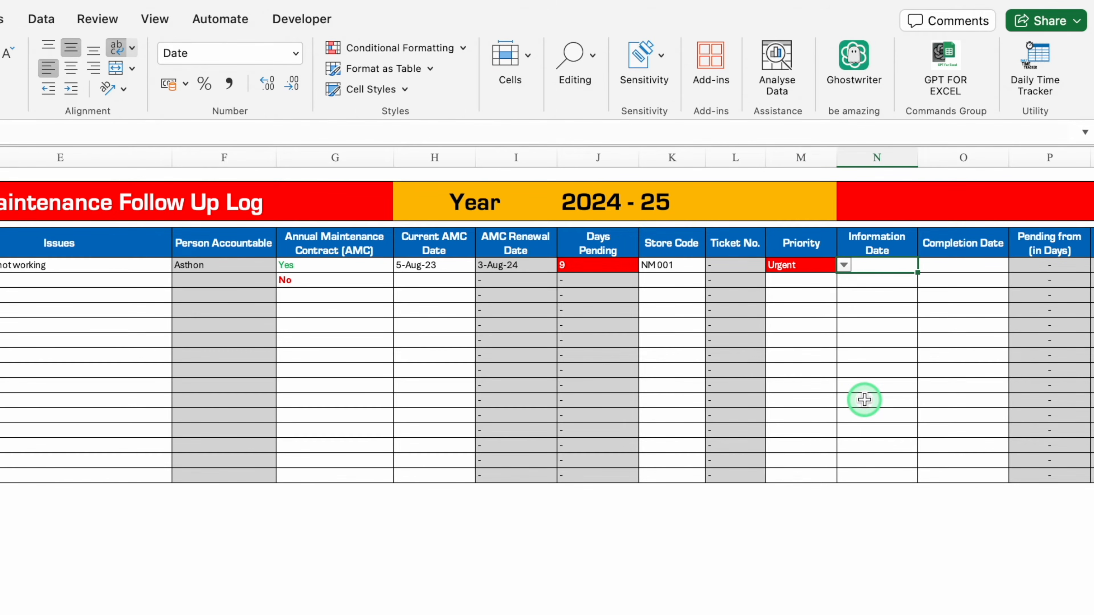
text(25/07/24)
key(Return)
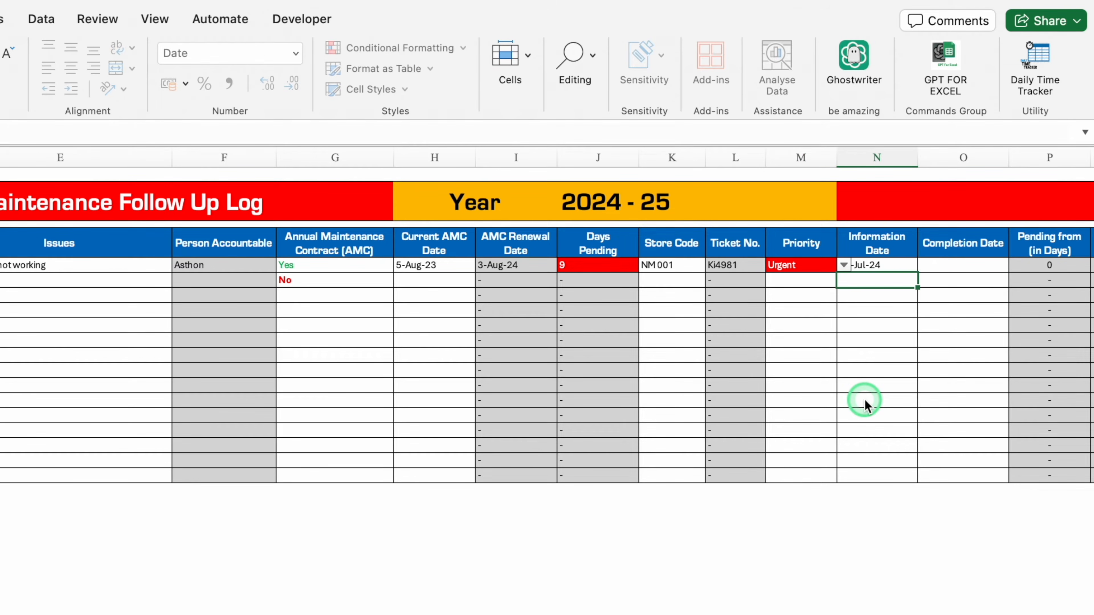
click(820, 383)
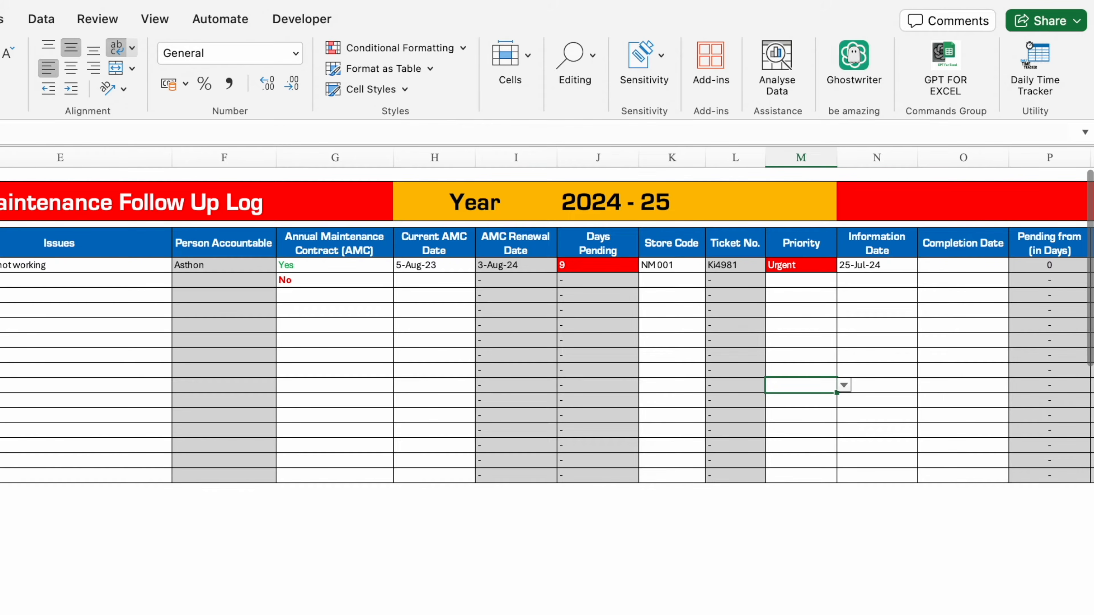
Replace the information date of serial number 1 with 20/07/2024
scroll(698, 493, right, 10)
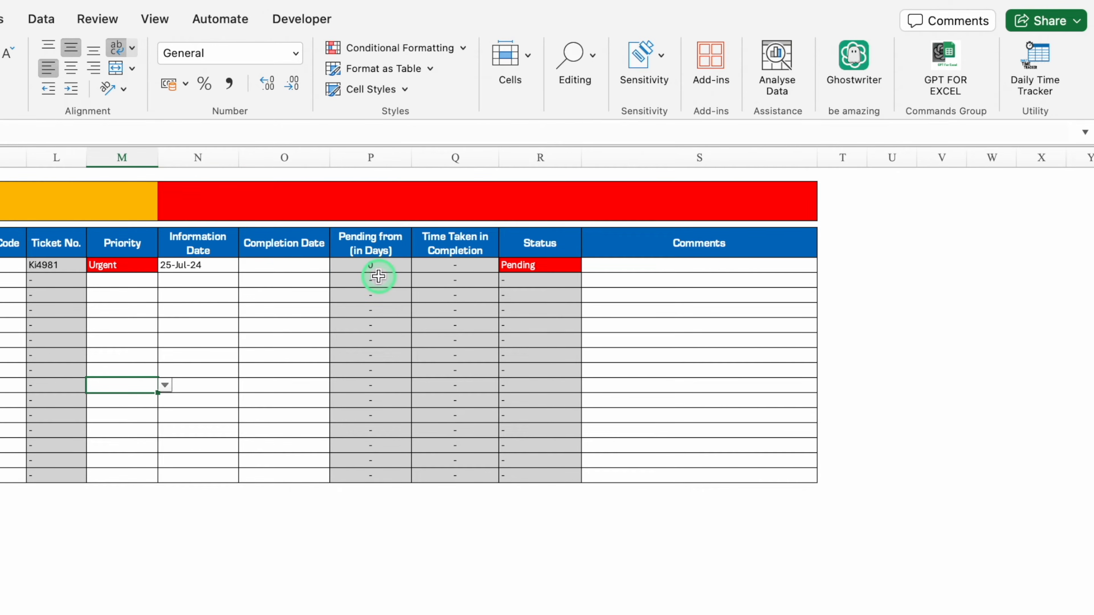
click(214, 270)
double_click(214, 270)
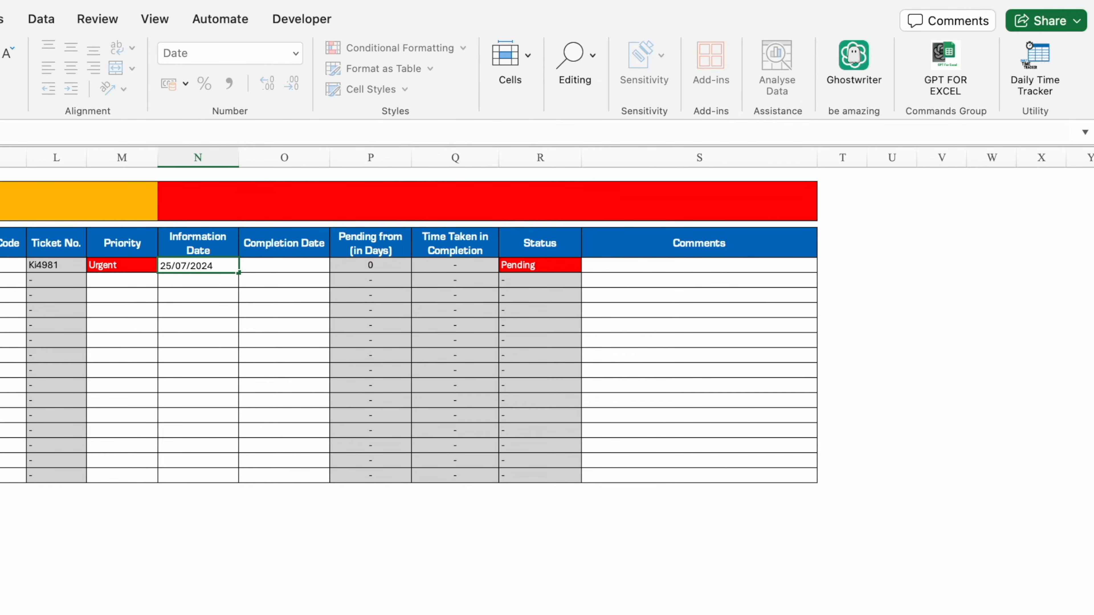
key(BackSpace)
key(BackSpace)
key(BackSpace)
key(BackSpace)
key(BackSpace)
key(BackSpace)
key(BackSpace)
key(BackSpace)
key(BackSpace)
key(BackSpace)
text(20/07/2024)
key(Return)
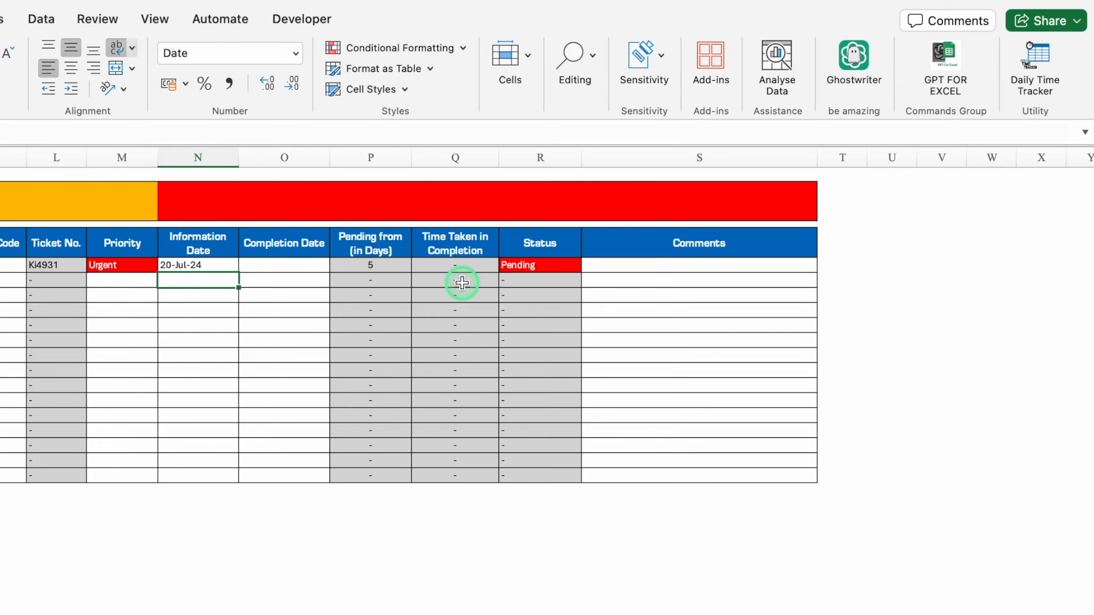
Enter 25/07/24 as the completion date for serial number 1
click(286, 264)
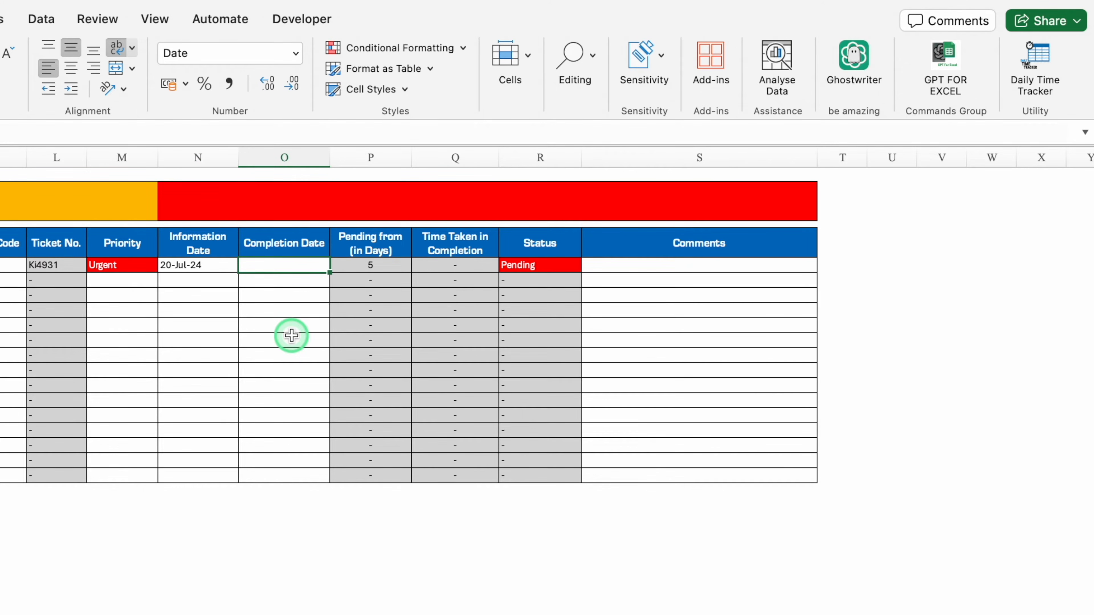
text(25/07/2)
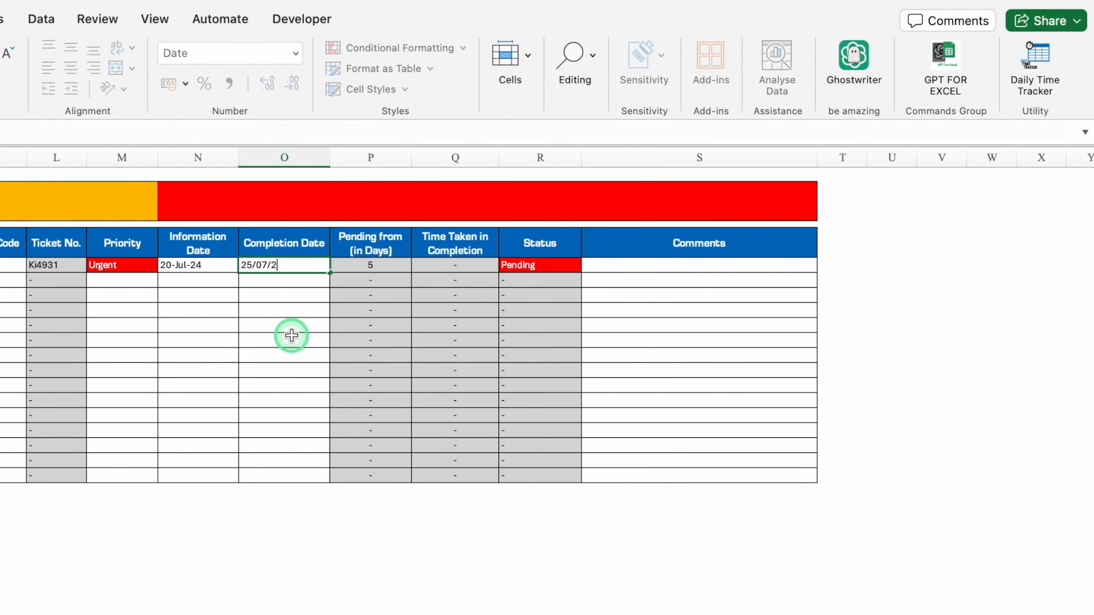
text(4)
key(Return)
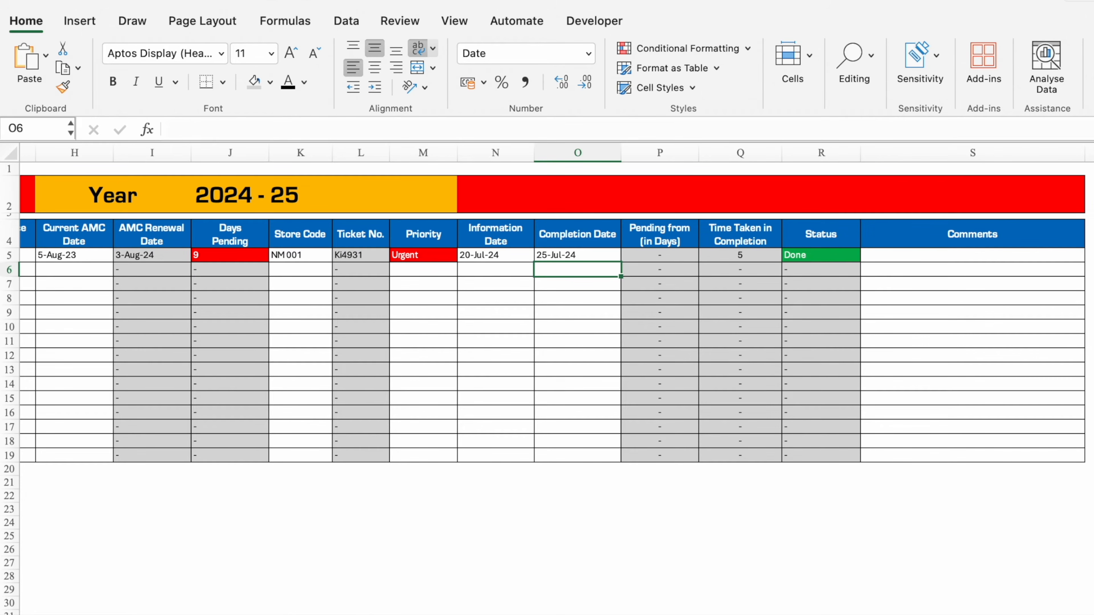
Switch to the blank workbook and rename Sheet1 as Settings
key(ctrl+Page_Down)
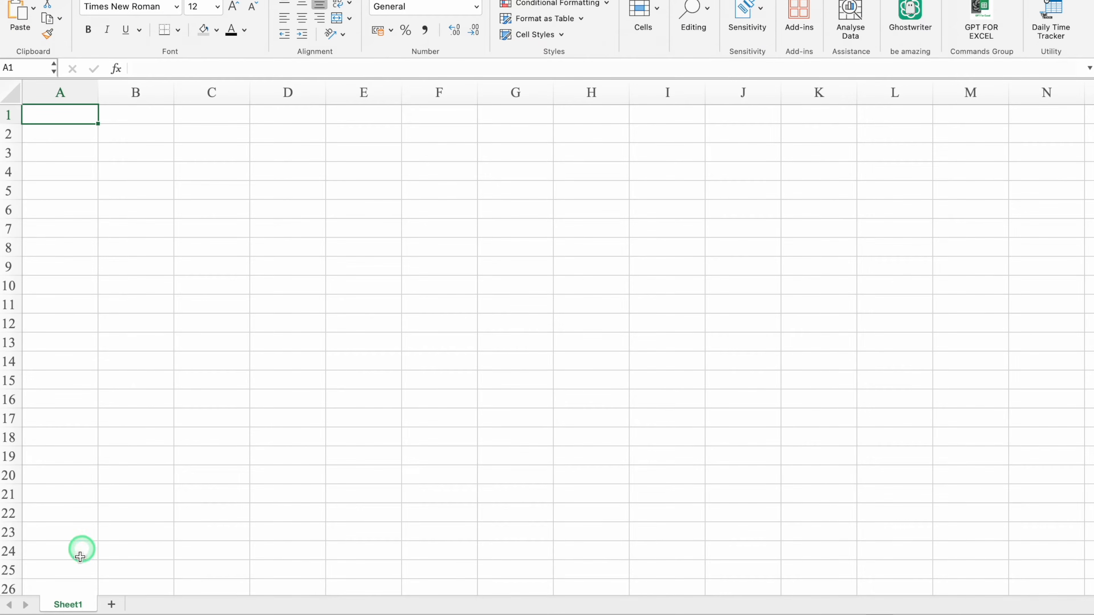
double_click(67, 604)
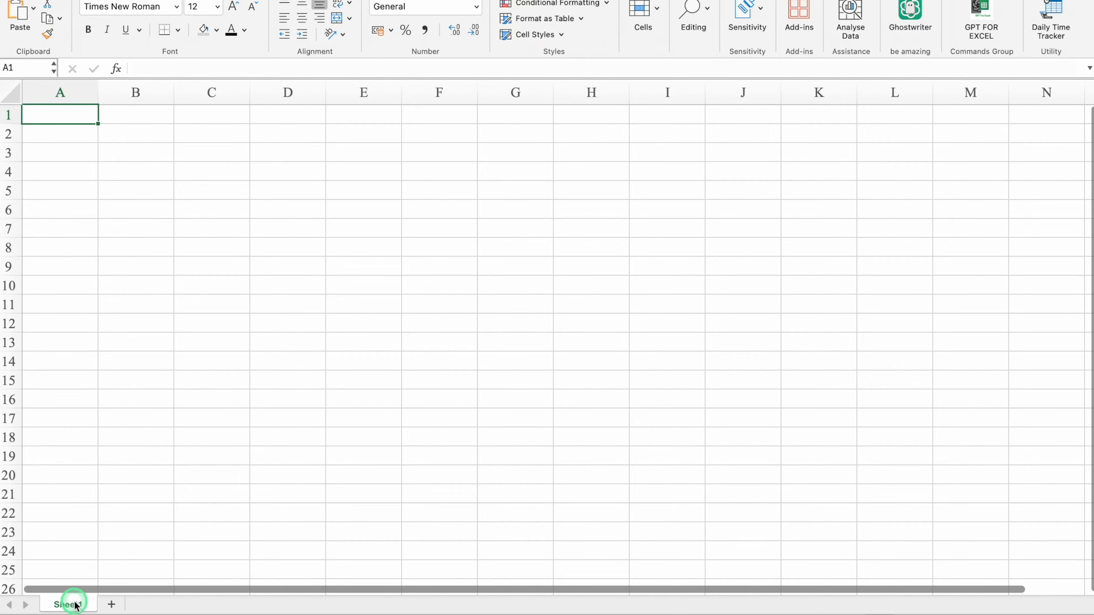
text(Settings)
click(227, 469)
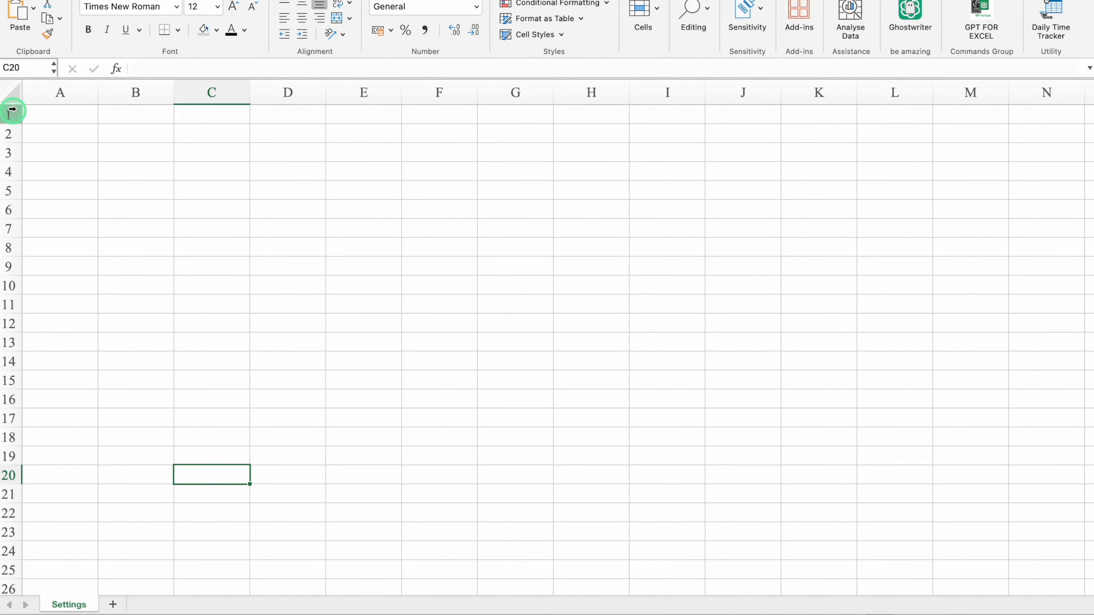
Middle-align all cells of the Settings sheet vertically and narrow column A to a thin margin
click(10, 95)
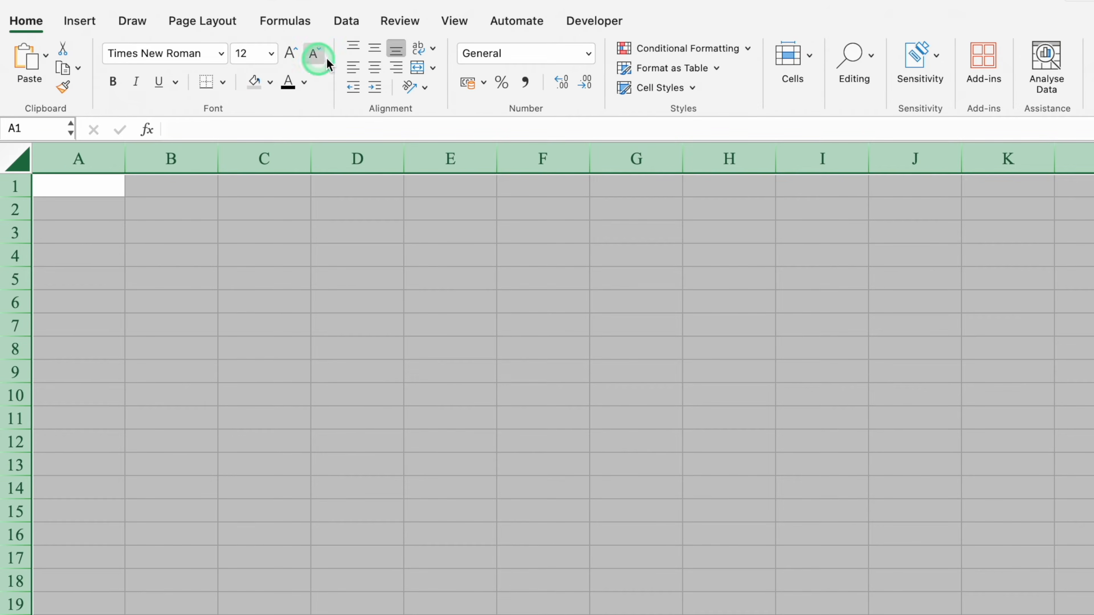
click(375, 48)
click(251, 258)
drag(125, 159, 48, 171)
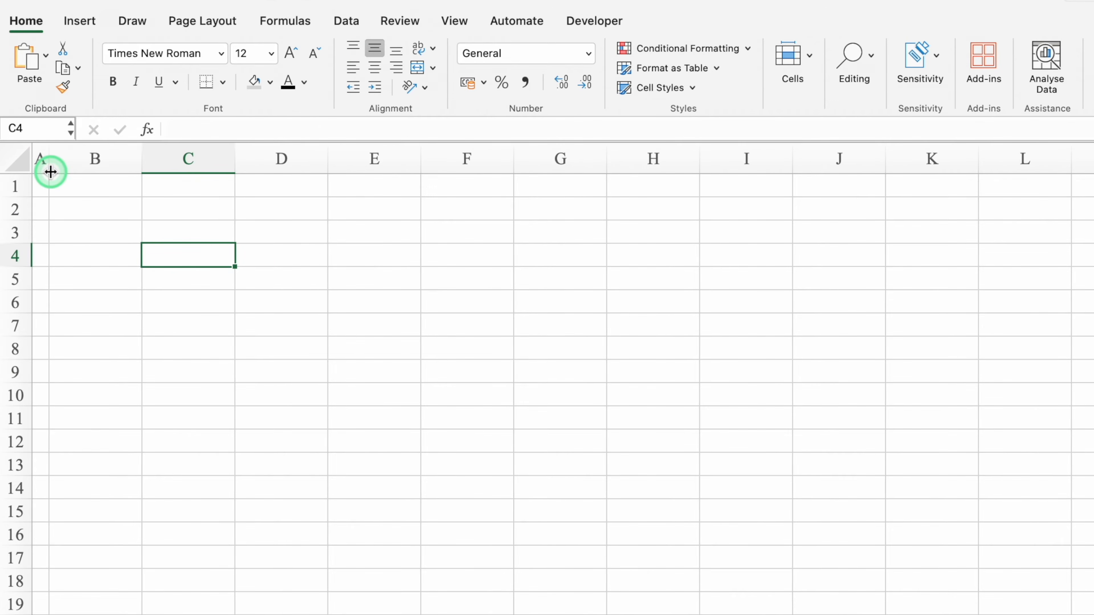
Enter the heading Store Codes in B2 and fill the codes OM001 to OM010 down B3:B12
click(101, 205)
text(Store Code)
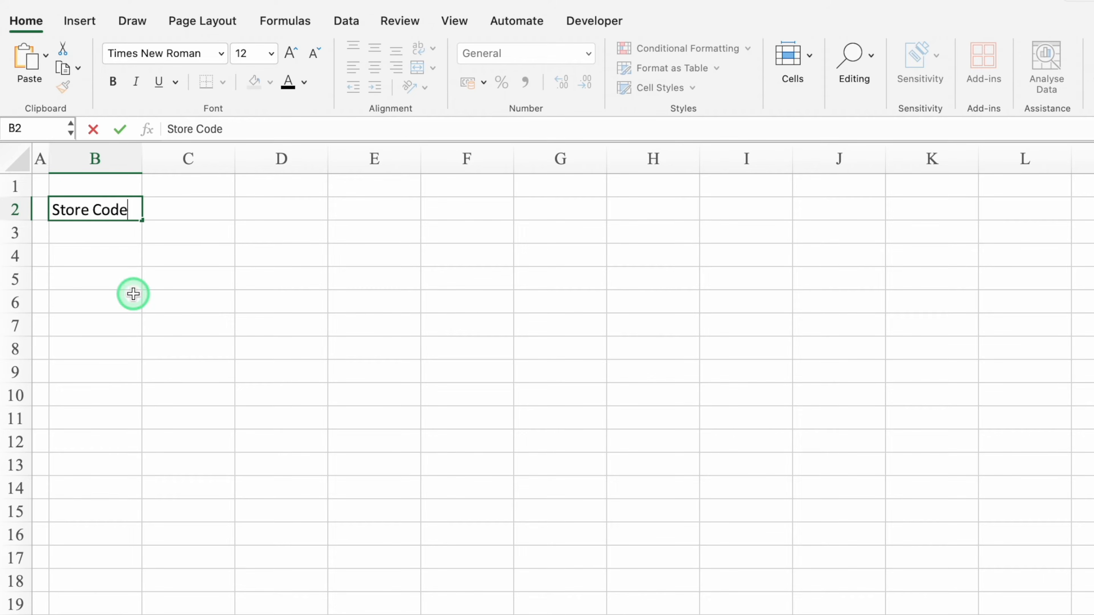
text(s)
key(Return)
text(OM001)
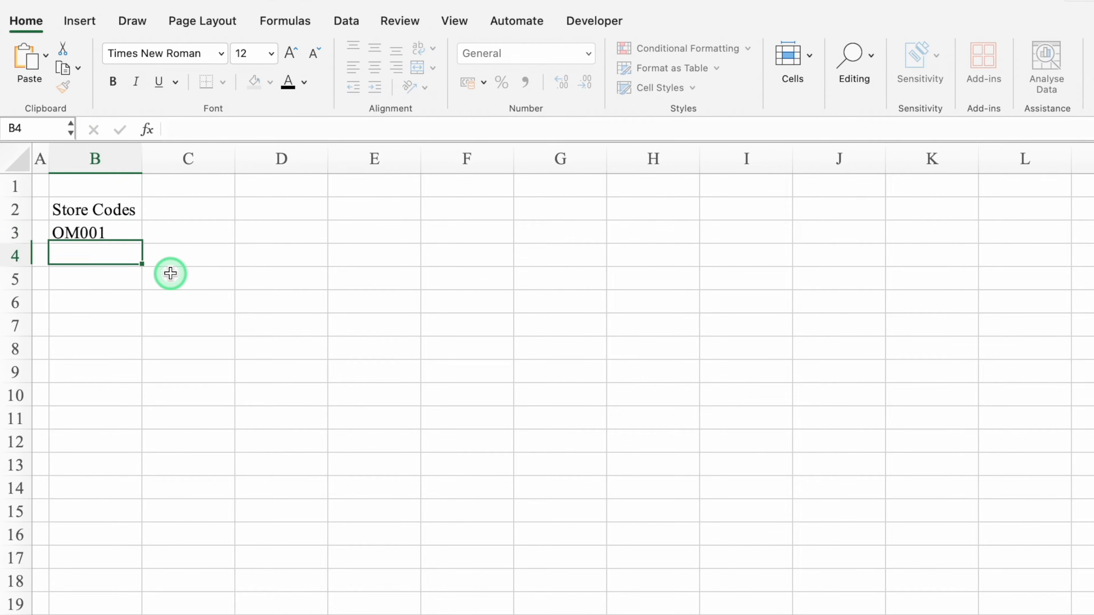
key(Return)
key(Up)
drag(142, 244, 146, 464)
Apply all borders to the store code list in B2:B12
drag(99, 209, 122, 440)
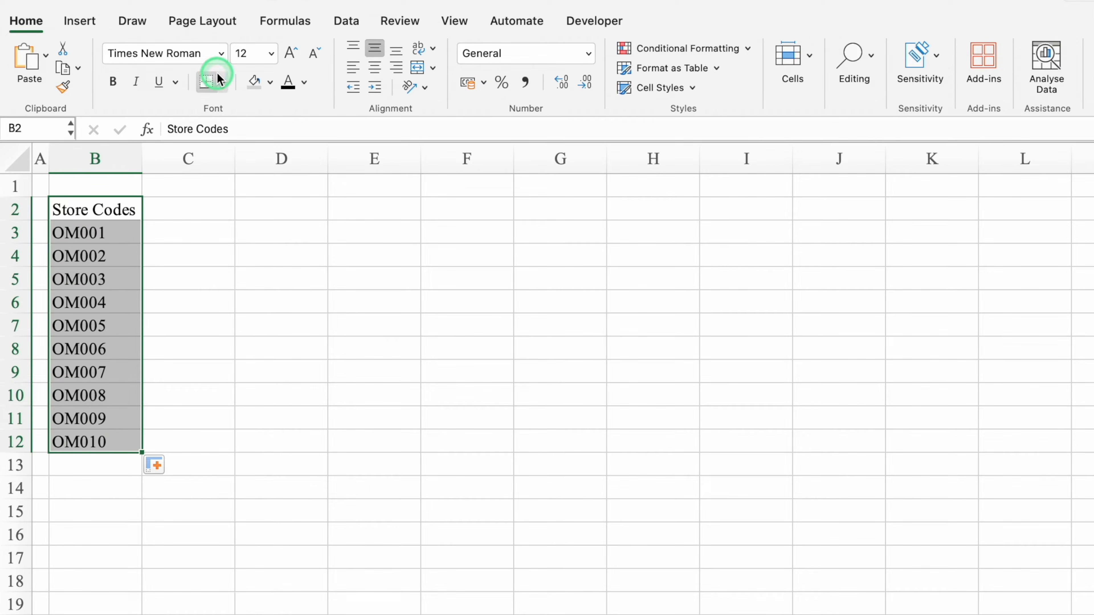
click(222, 82)
click(333, 246)
Give the Store Codes heading in B2 a blue fill and white font
click(107, 208)
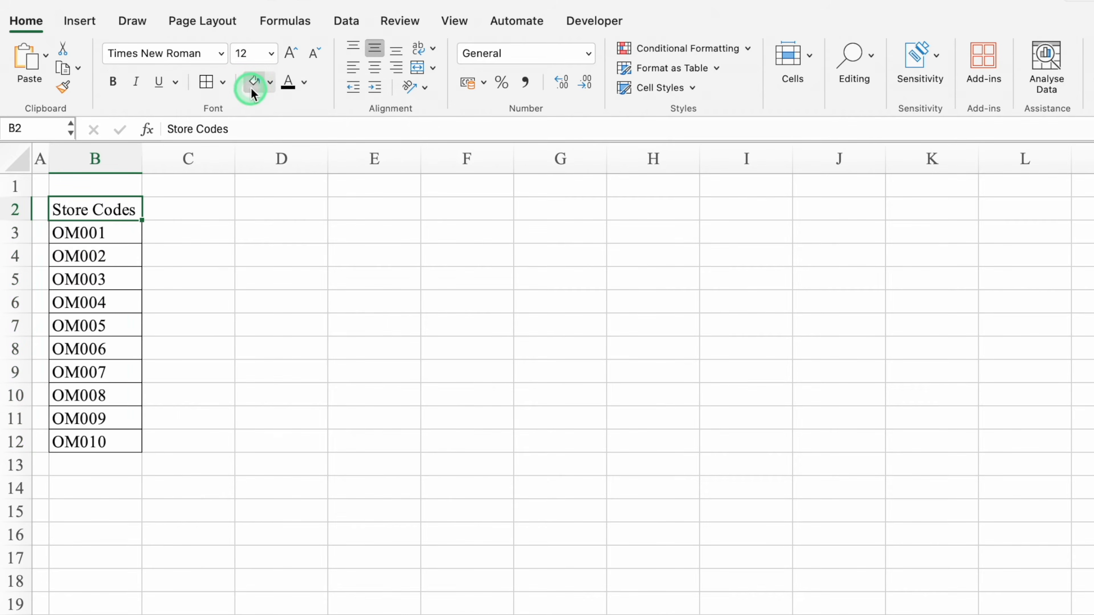
click(269, 81)
click(373, 285)
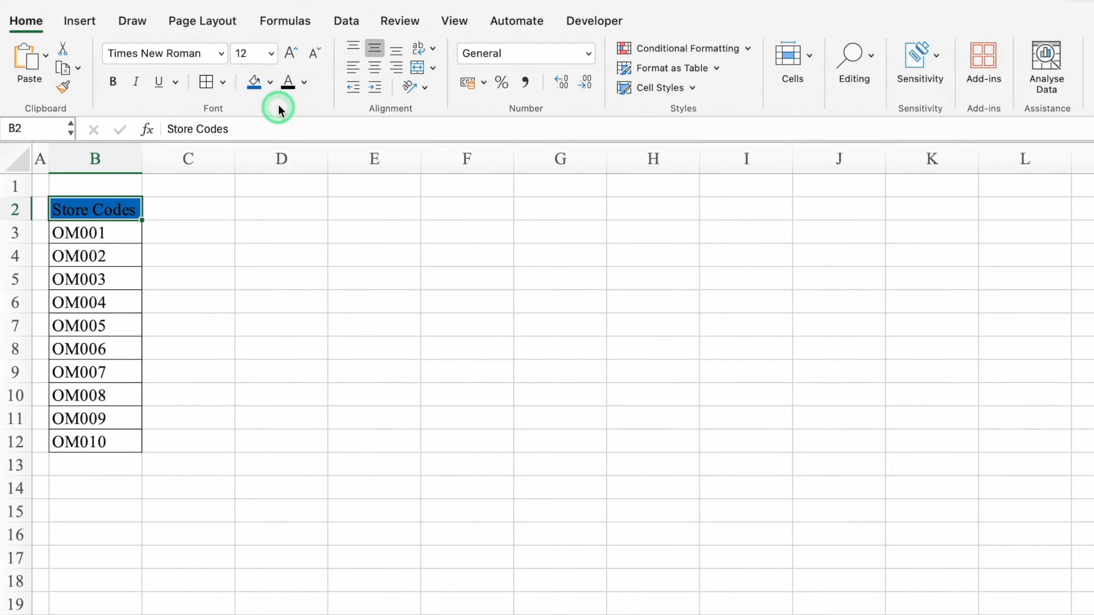
click(303, 82)
click(294, 163)
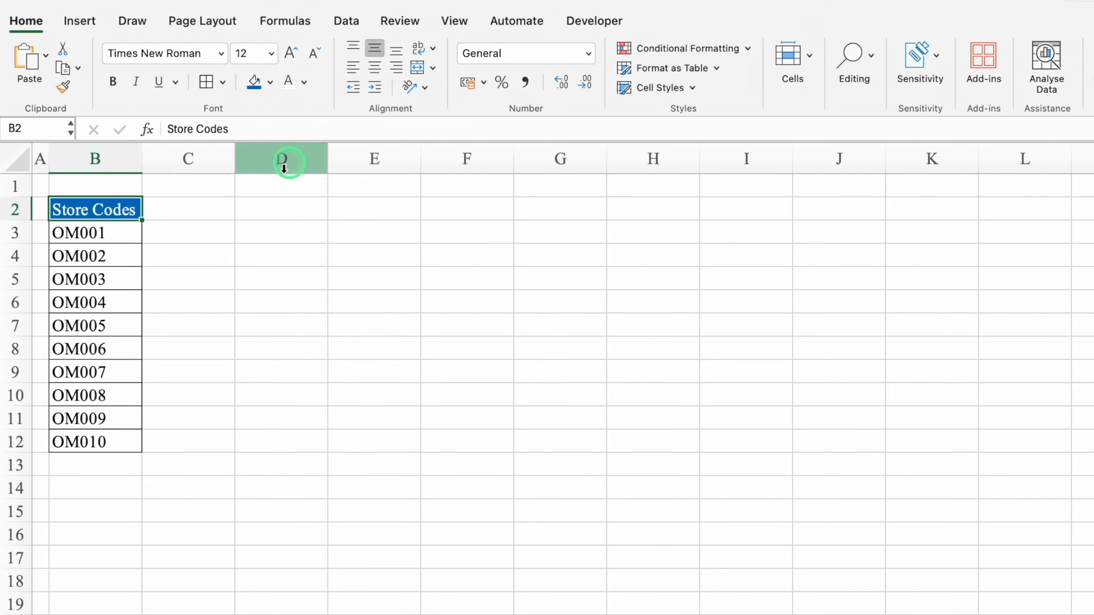
Set row 2 to the Eurostile font with centred text and widen column B slightly
click(15, 209)
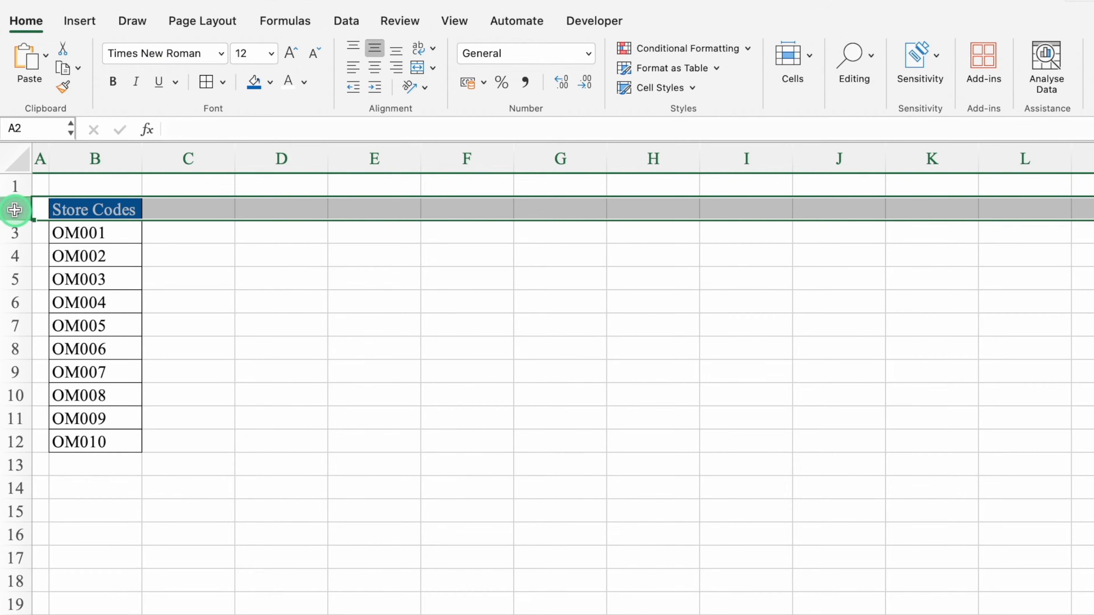
click(221, 52)
mouse_move(304, 214)
click(506, 299)
drag(143, 159, 168, 160)
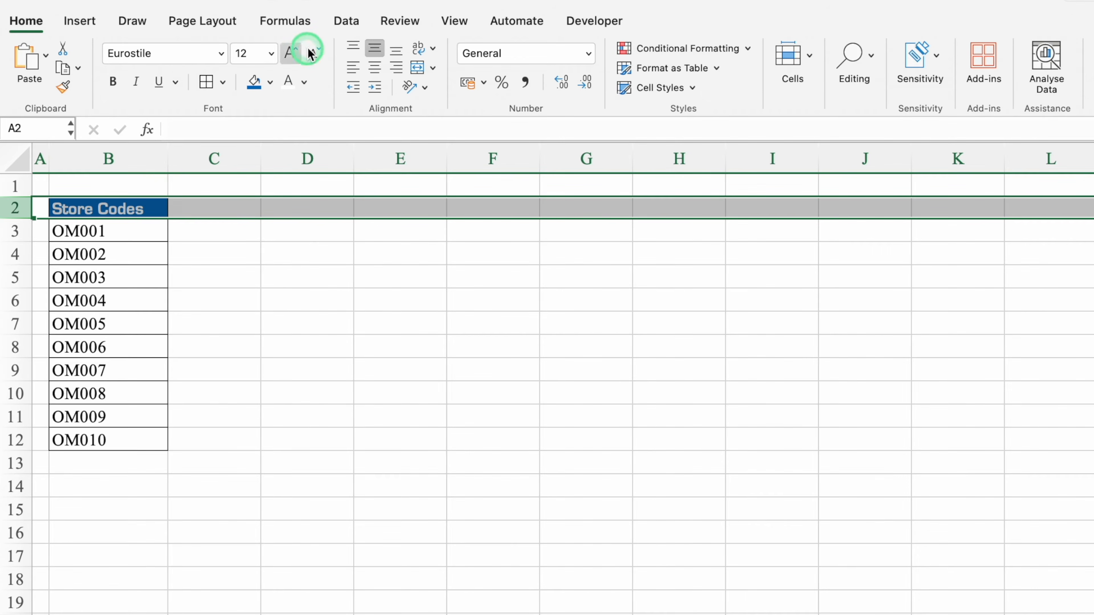
click(374, 67)
click(273, 267)
Reproduce the Store Codes header formatting without its text across D2:F2, leaving column C as a narrow spacer
click(121, 209)
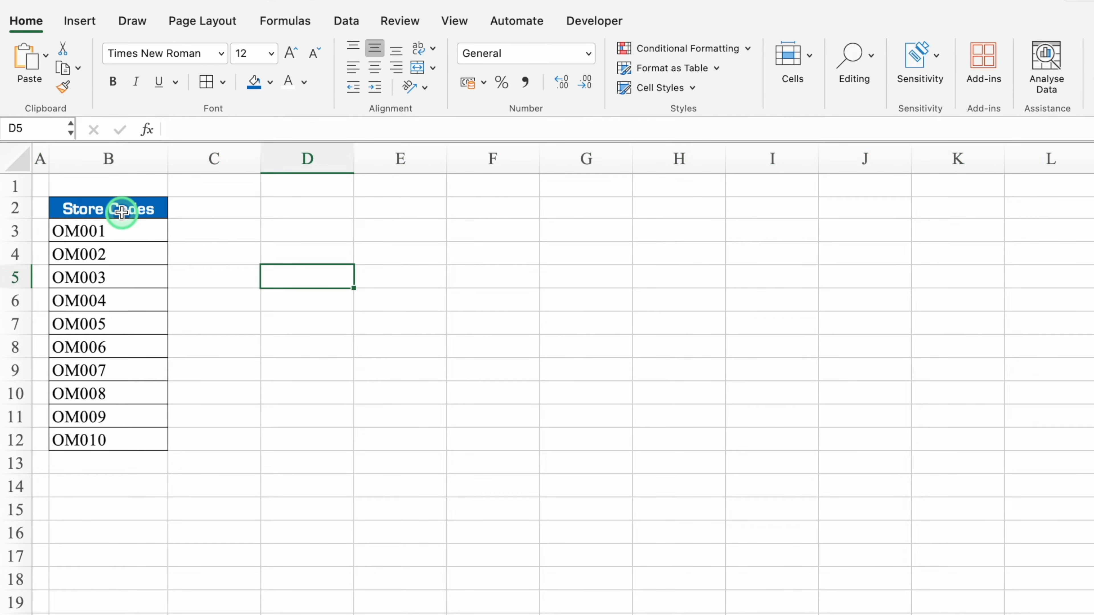
key(super+c)
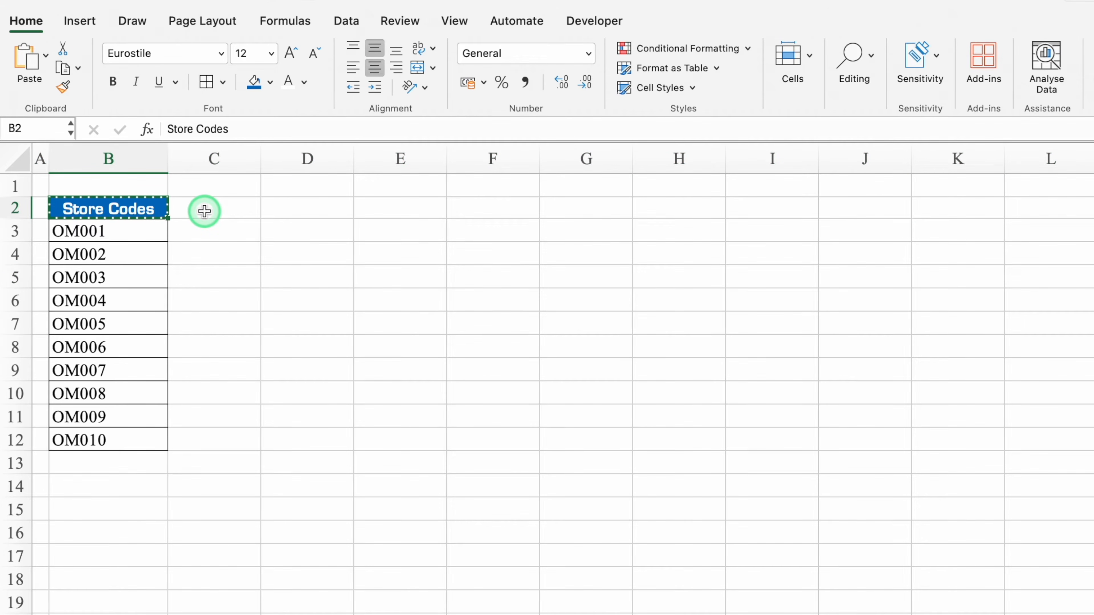
drag(261, 158, 191, 173)
click(233, 208)
key(super+v)
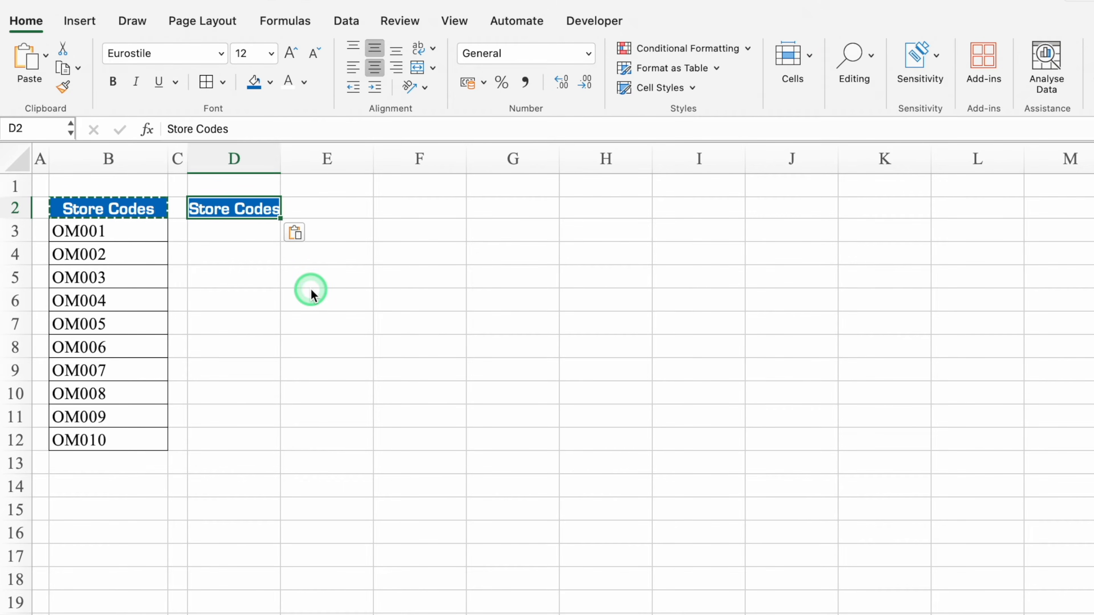
key(Delete)
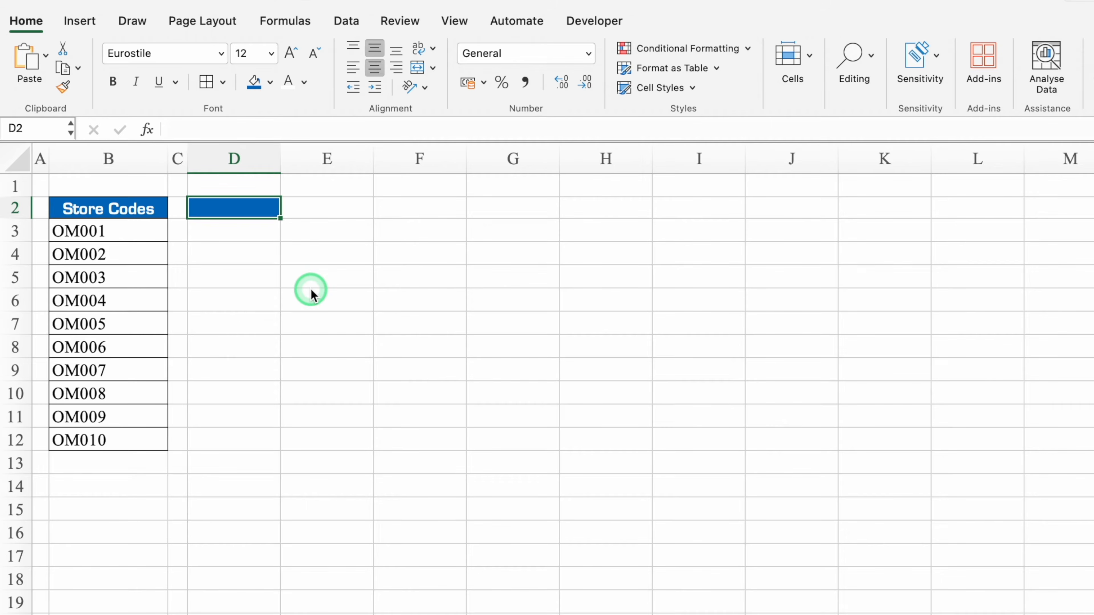
drag(282, 158, 295, 159)
drag(296, 219, 447, 222)
Enter the headings Equipments, Department and Person Accountable in D2:F2 and widen columns E and F to fit
click(276, 211)
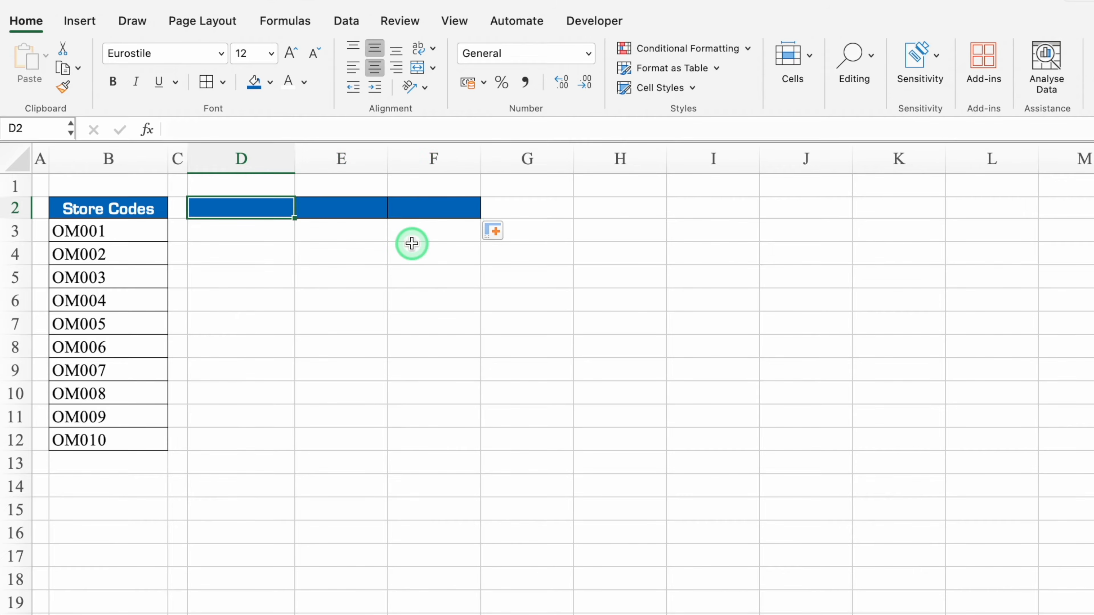
text(Equipments)
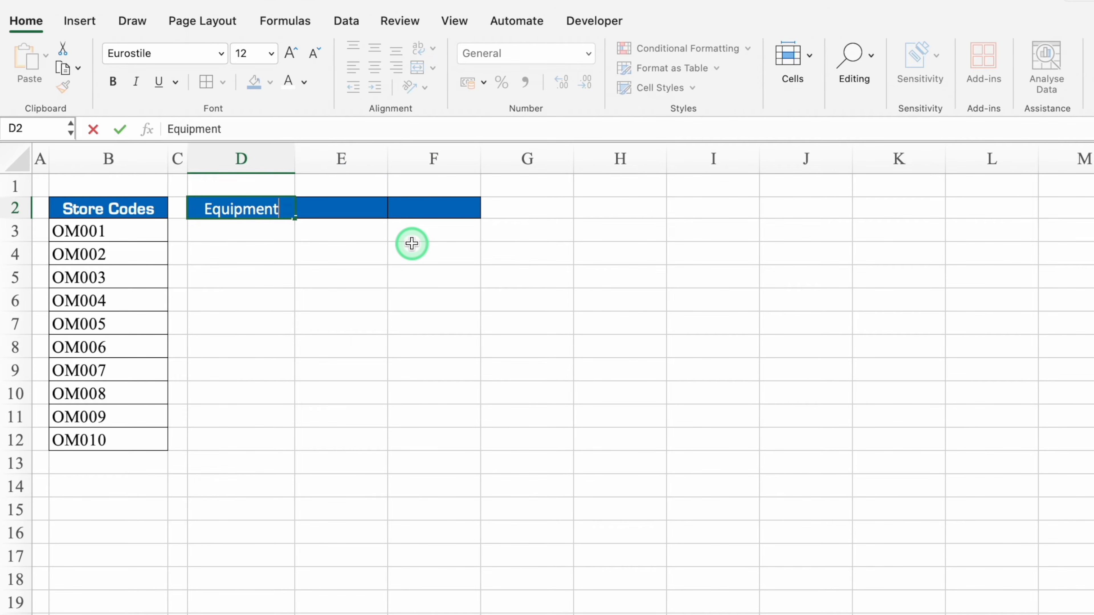
key(Tab)
text(Department)
key(Tab)
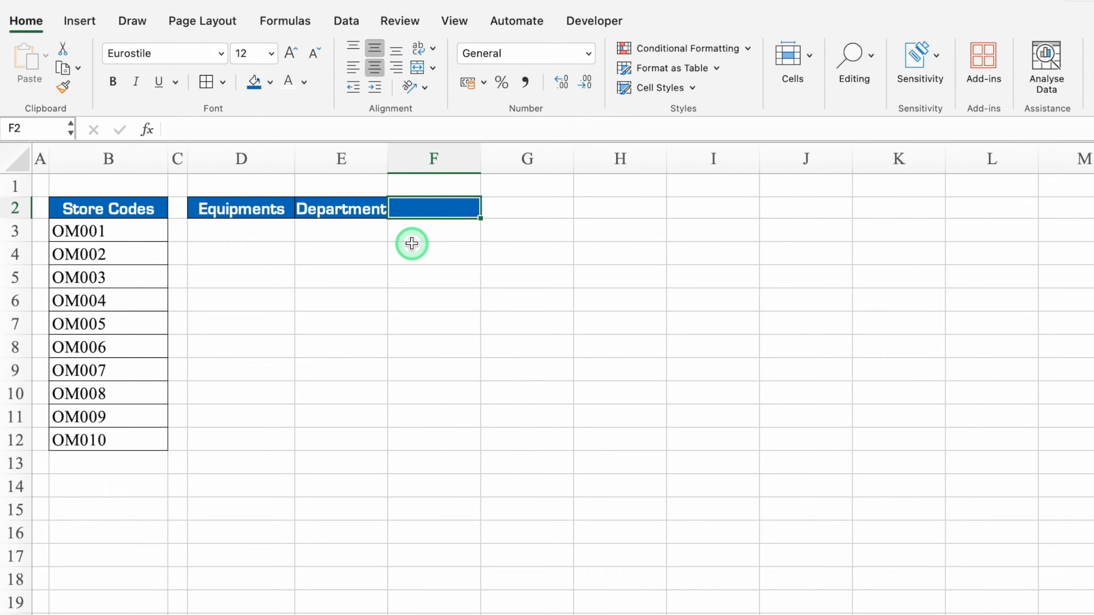
text(Person Accountable)
key(Return)
drag(386, 152, 448, 158)
double_click(543, 158)
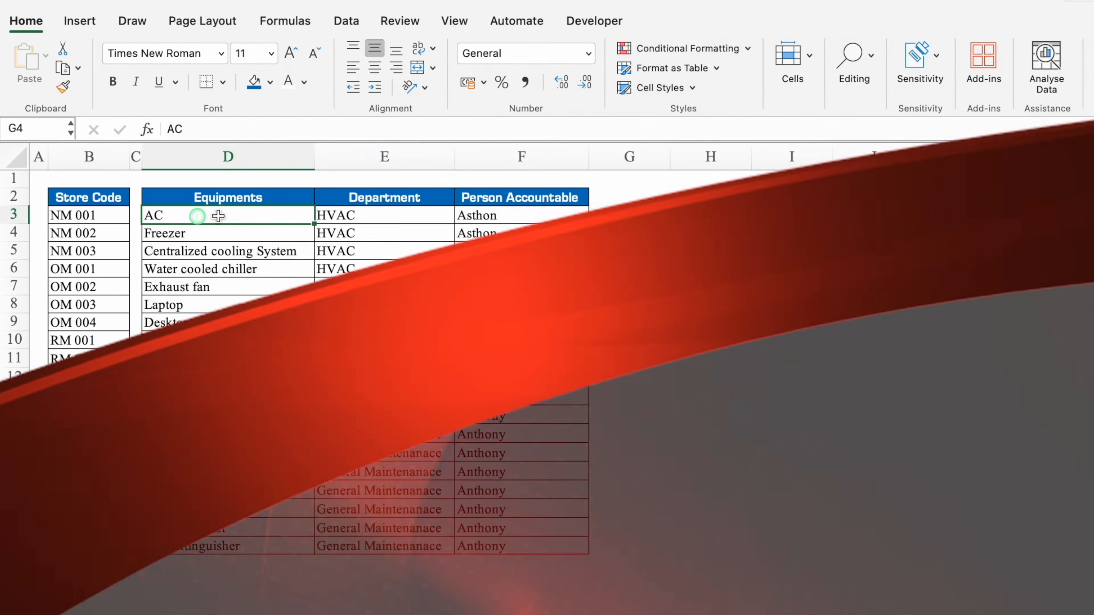
Copy the equipment, department and accountable person entries D3:F21 from the finished workbook's settings into the new sheet starting at D3
drag(203, 215, 499, 544)
key(super+c)
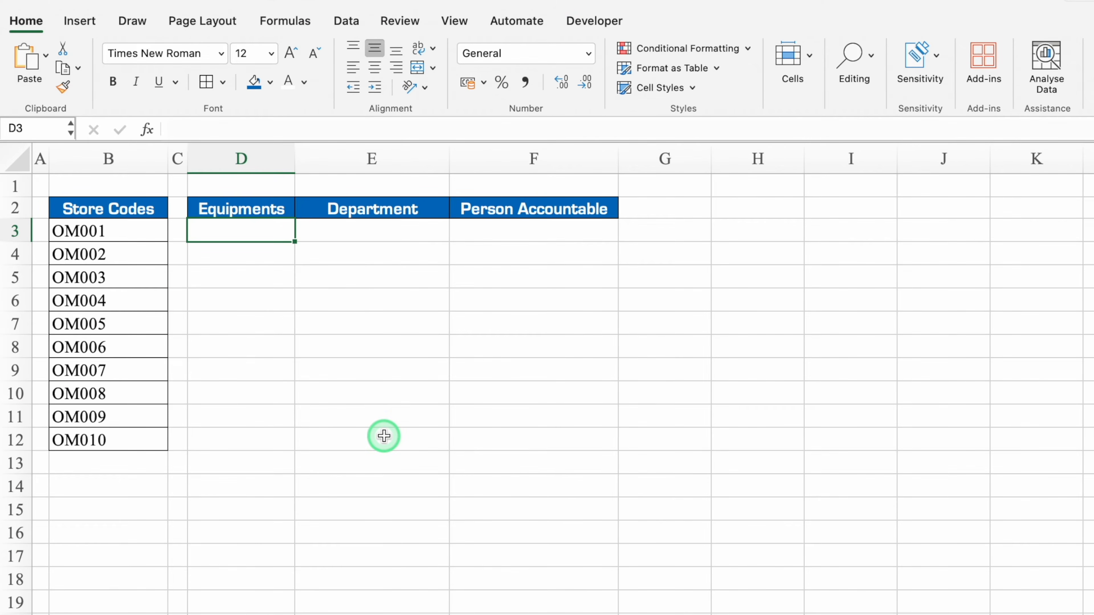
key(super+v)
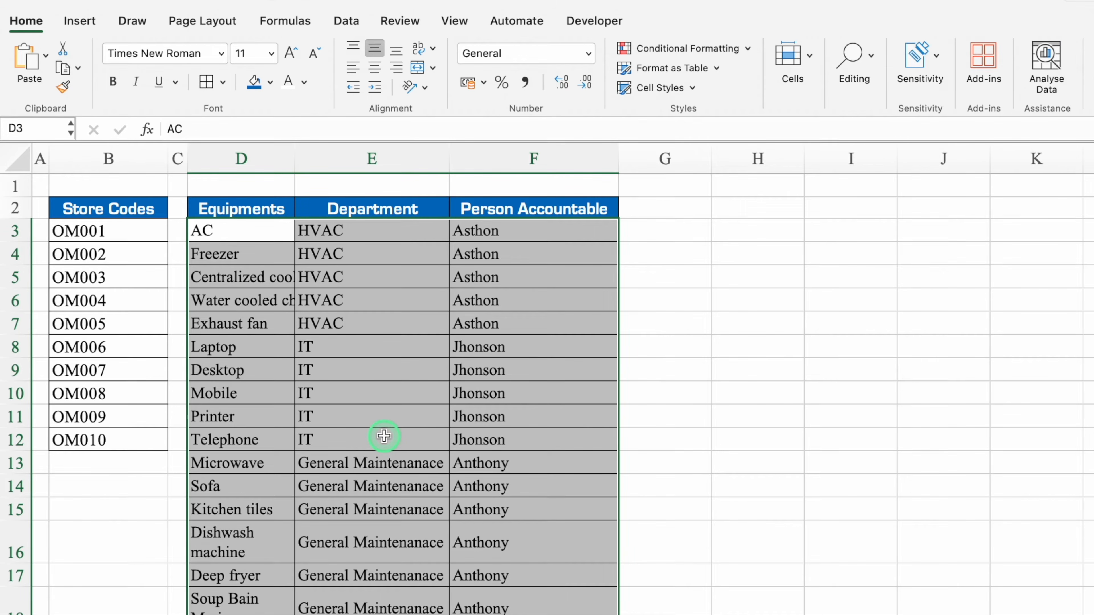
click(652, 259)
Narrow column G to a spacer and copy the formatted header cell F2 to a widened H2, clearing its text
drag(711, 159, 638, 169)
click(605, 209)
key(super+c)
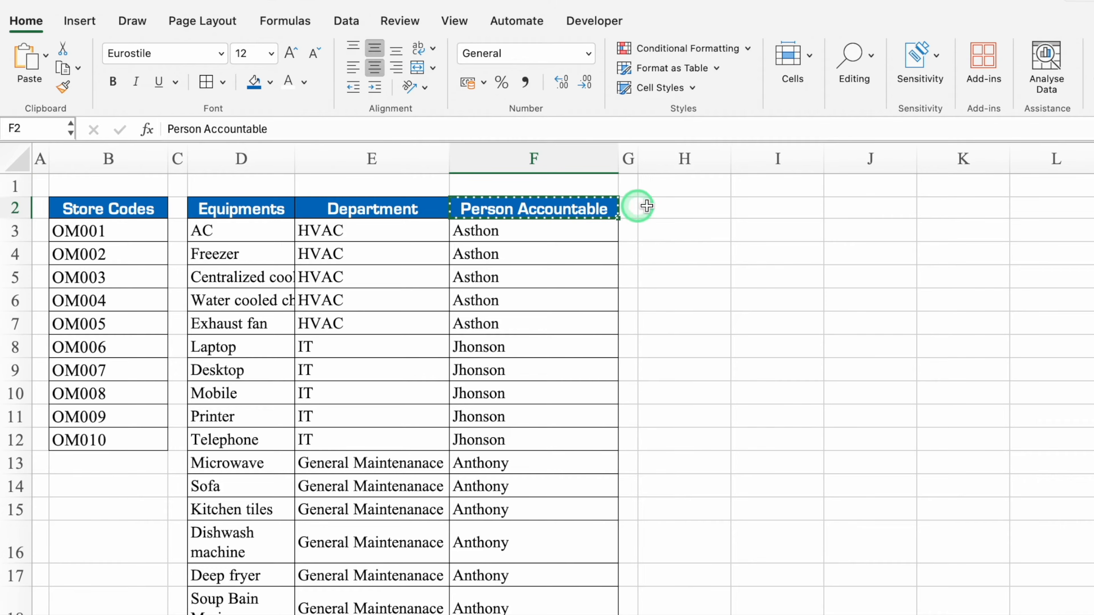
click(683, 208)
key(super+v)
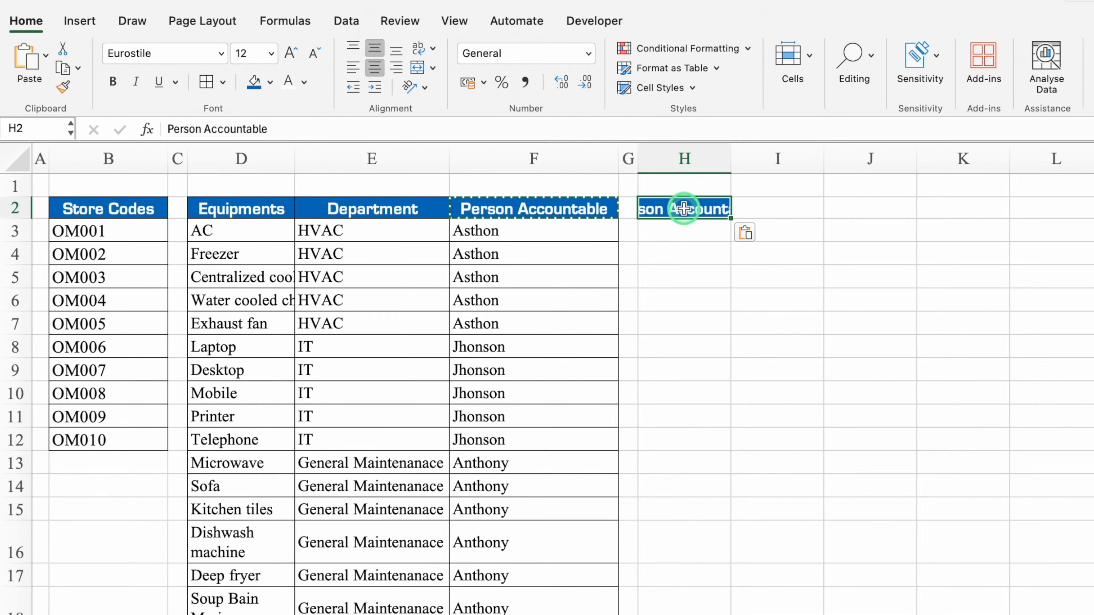
key(BackSpace)
drag(729, 159, 775, 159)
Enter the heading Priority in H2 and list Urgent, High, Medium and Low in H3:H6
text(Priority)
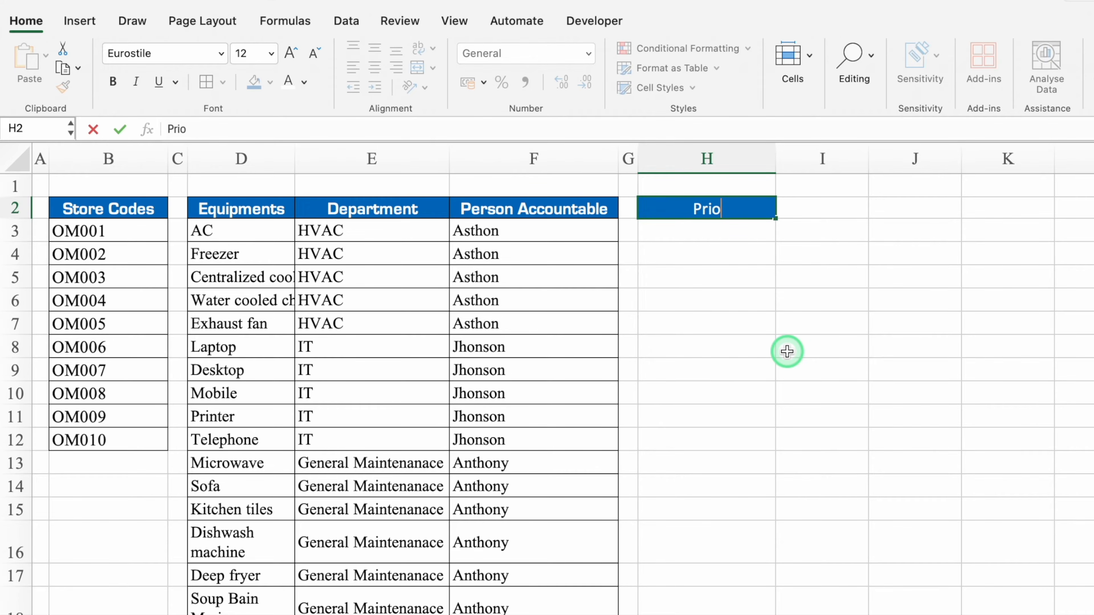
key(Return)
text(Urgent)
key(Return)
text(High)
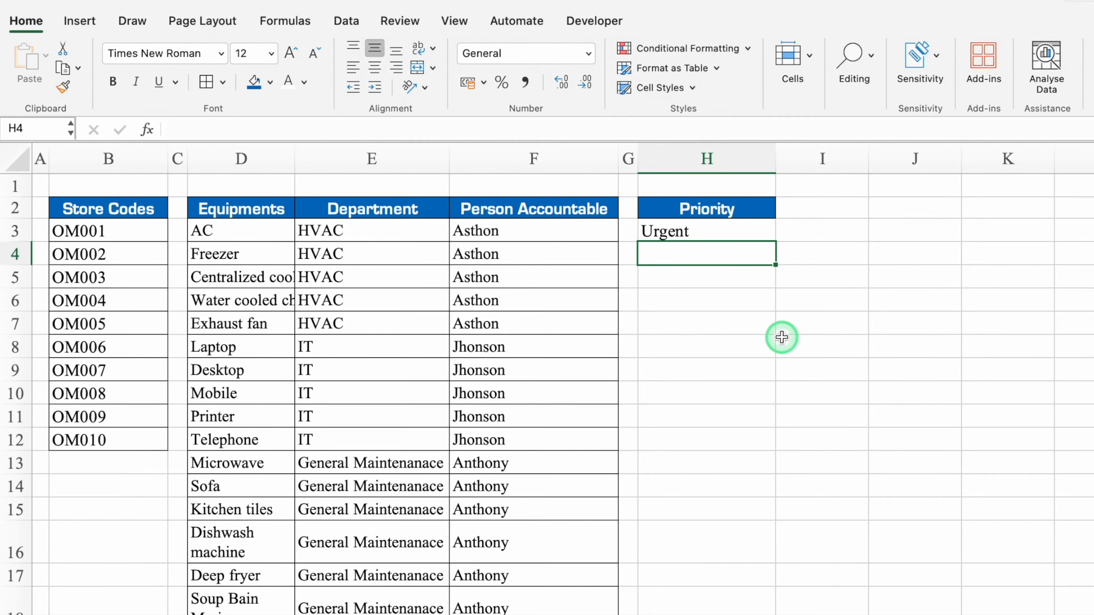
key(Return)
text(Med)
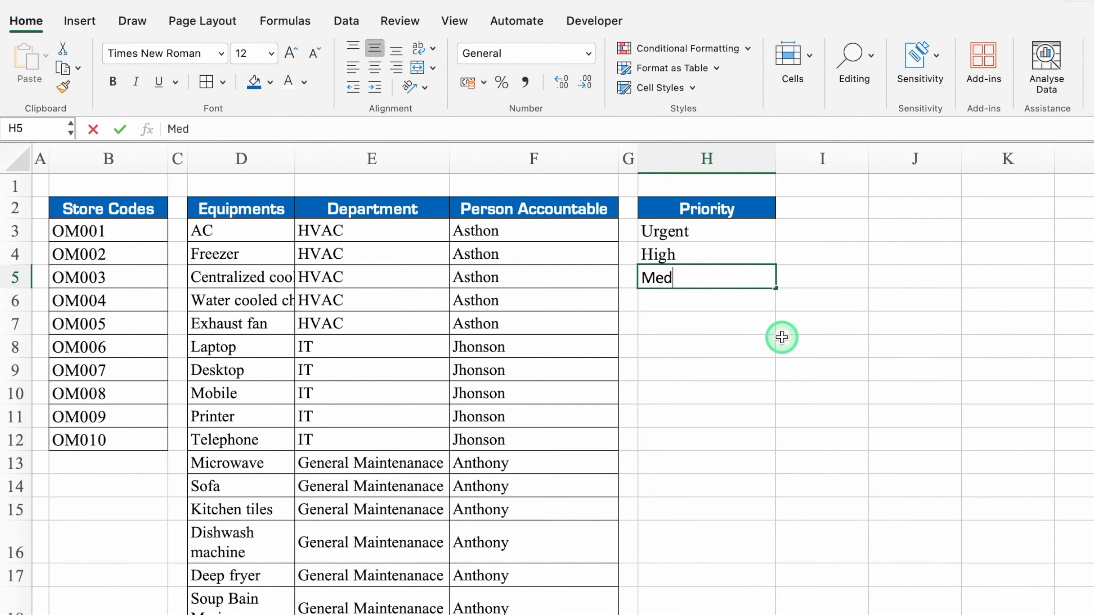
text(ium)
key(Return)
text(Low)
key(Return)
Add borders to the priority list in H2:H6 and hide the gridlines of the Settings sheet
drag(725, 211, 722, 303)
click(207, 82)
click(454, 21)
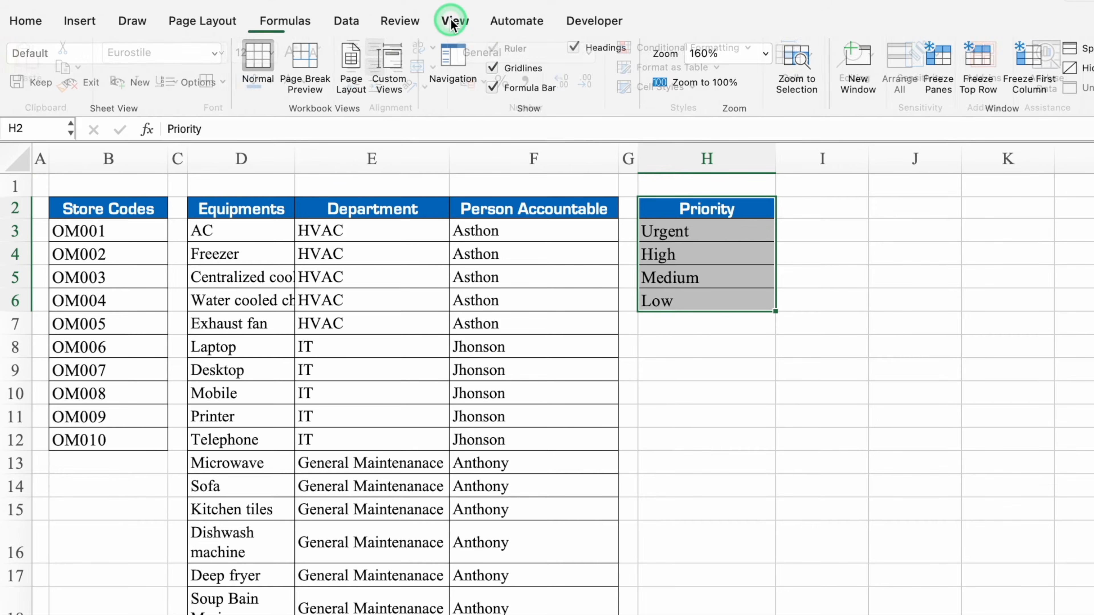
click(495, 69)
click(654, 409)
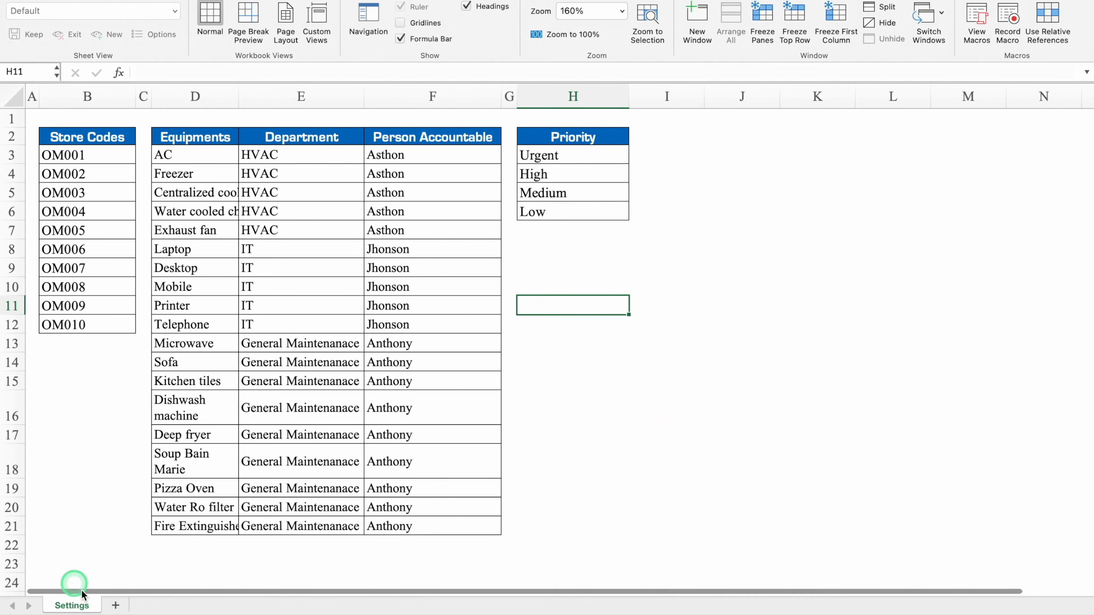
Add a new worksheet after Settings and name it Snag List
click(118, 605)
double_click(117, 606)
text(Snag List)
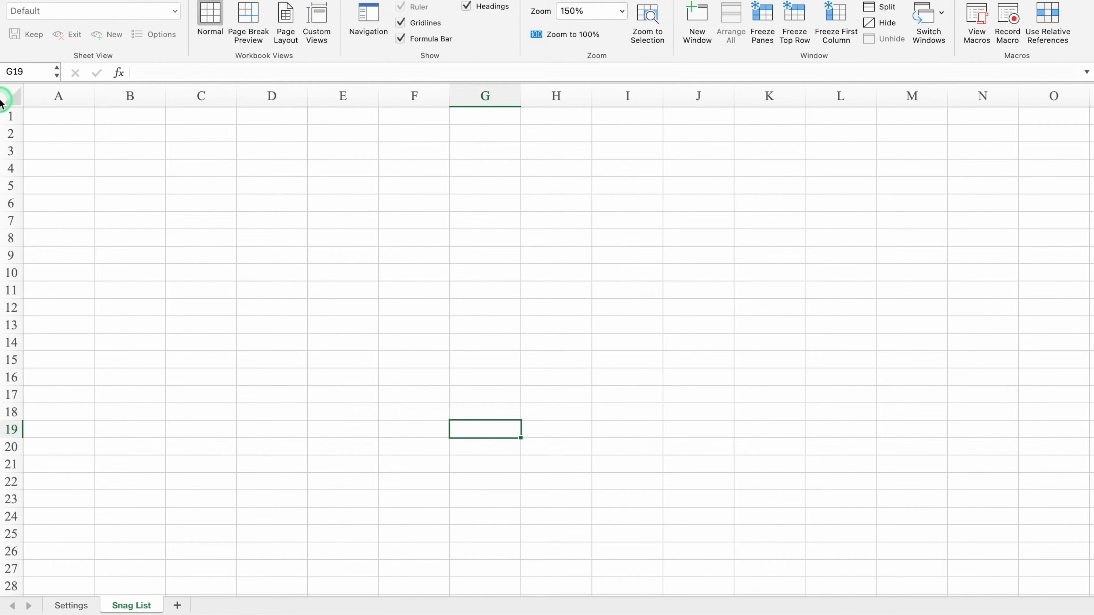
Middle-align all cells of the Snag List sheet vertically and narrow column A to a thin margin
click(8, 96)
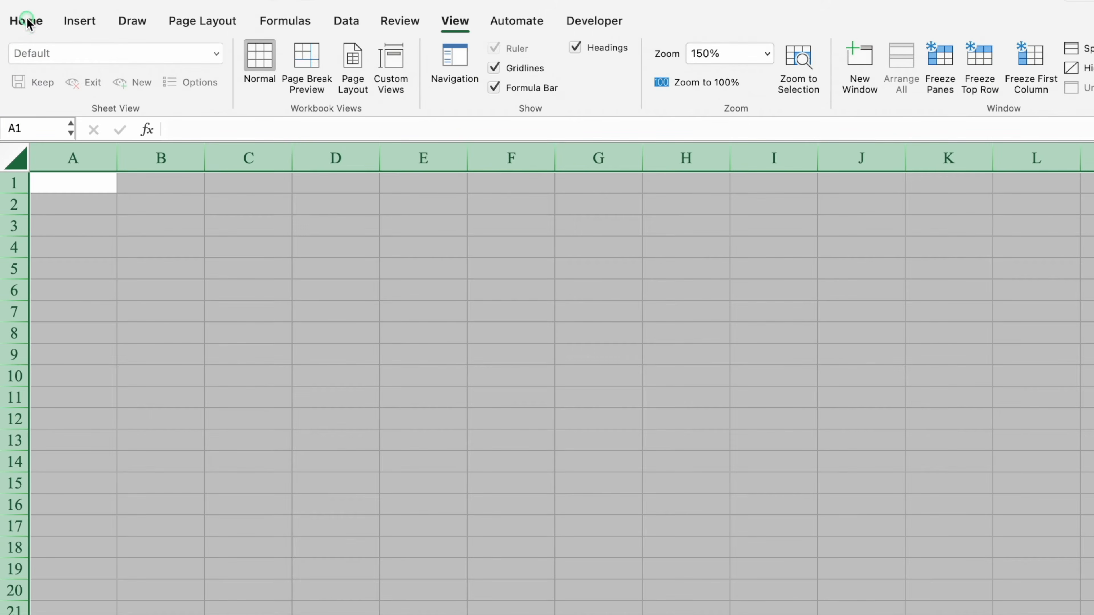
click(27, 22)
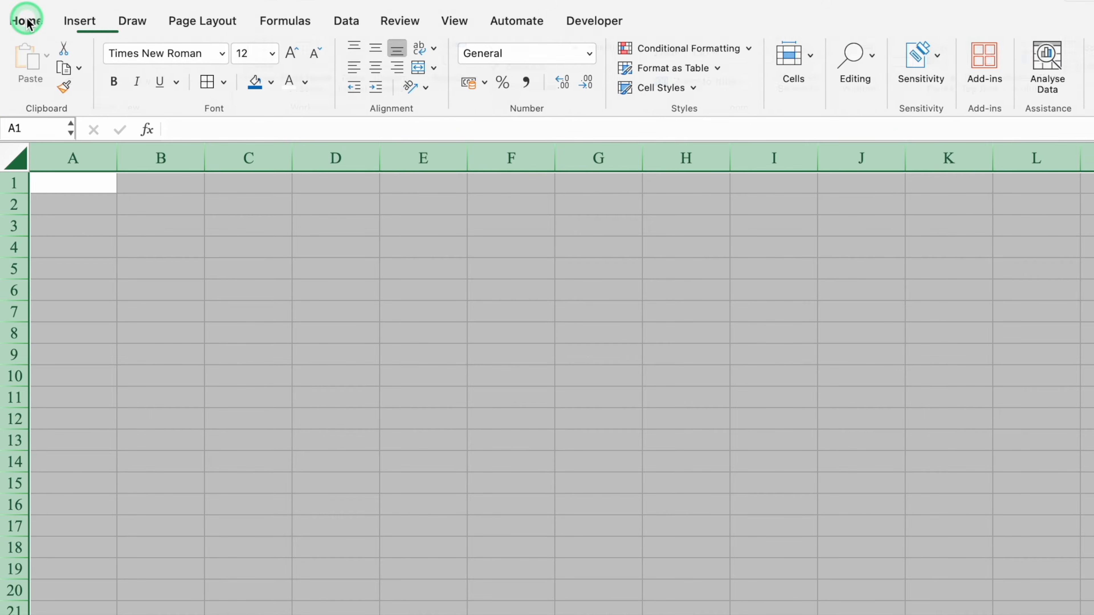
click(374, 48)
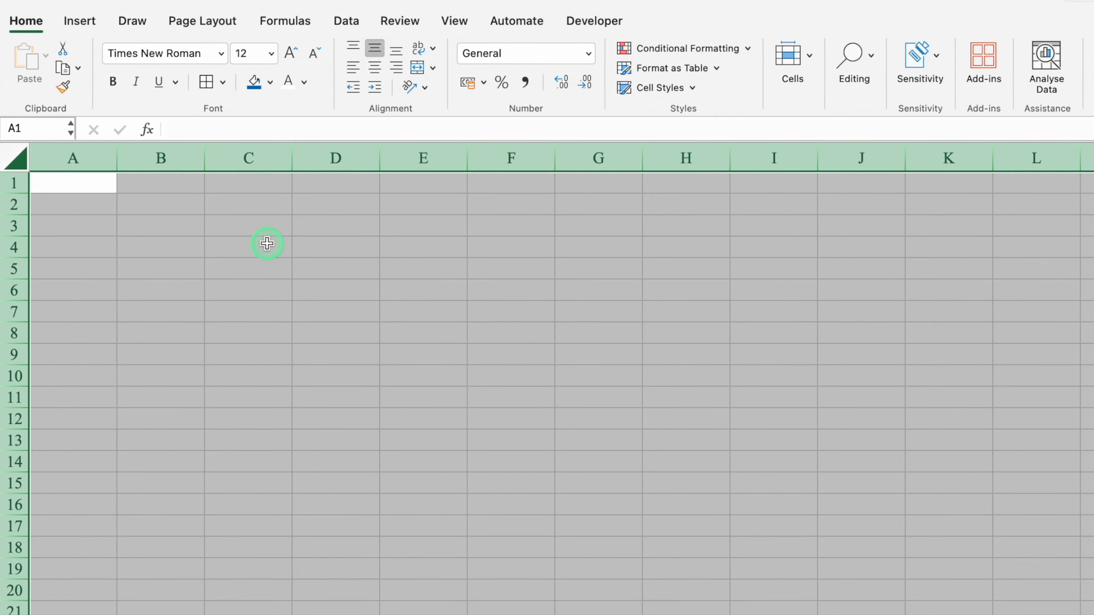
click(267, 241)
drag(117, 159, 46, 168)
Enter the headings Sl. No., Equipments, Department, Issues and Persson Accountable in B4:F4 and autofit column F
click(92, 242)
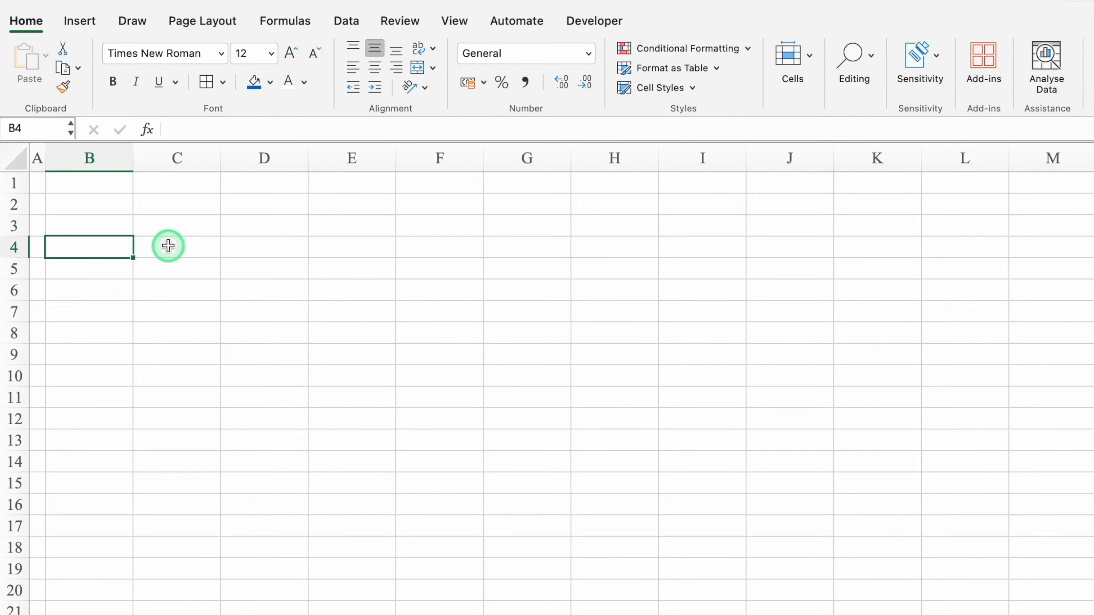
text(Sl. No.)
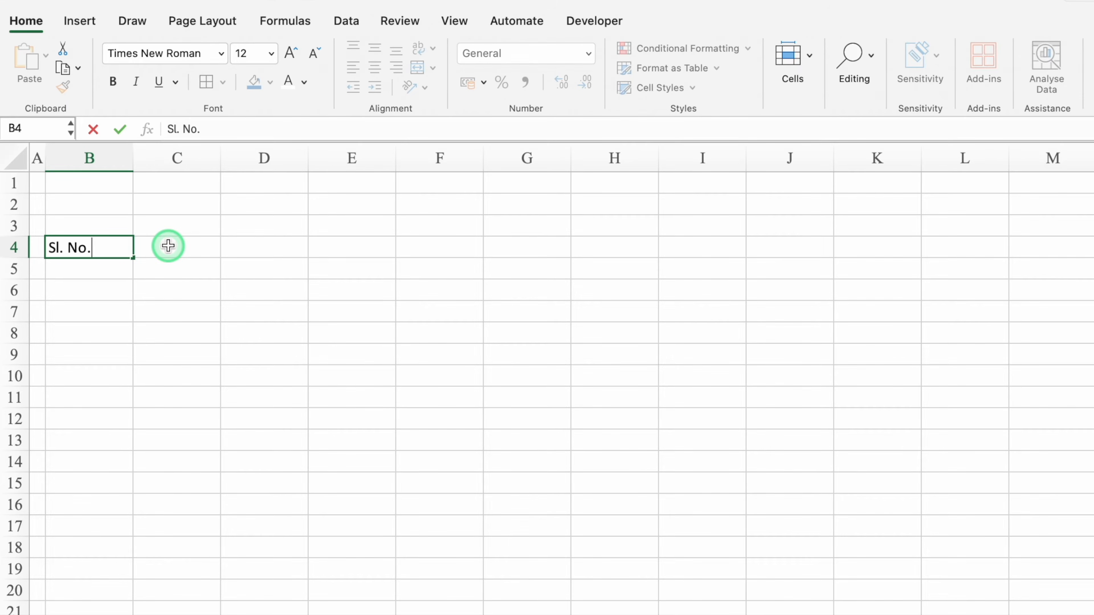
key(Tab)
text(Equipments)
key(Tab)
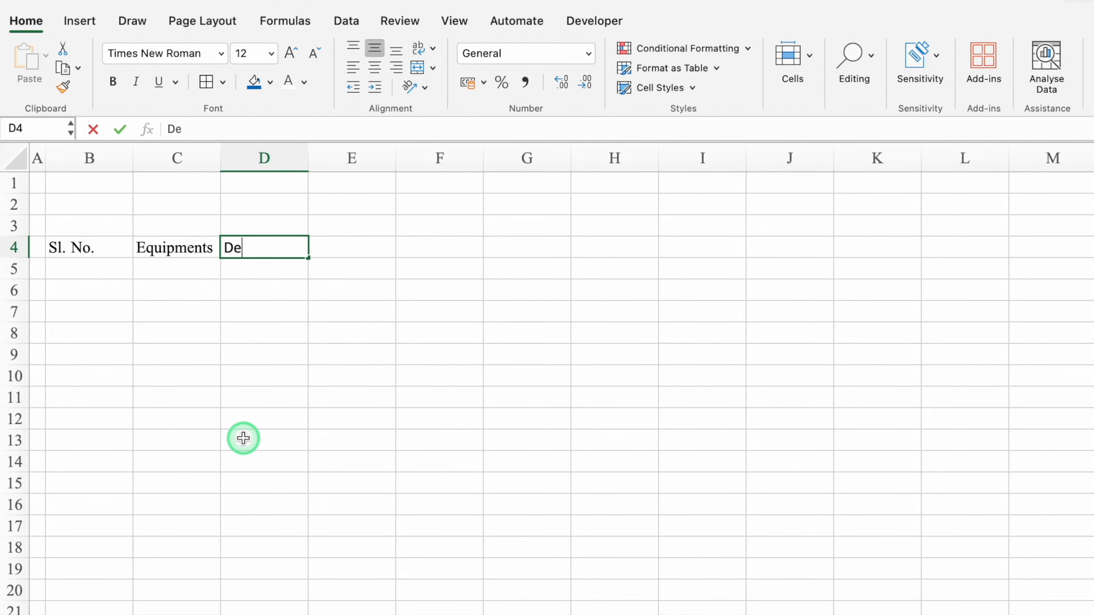
key(Tab)
key(Tab)
text(Perss)
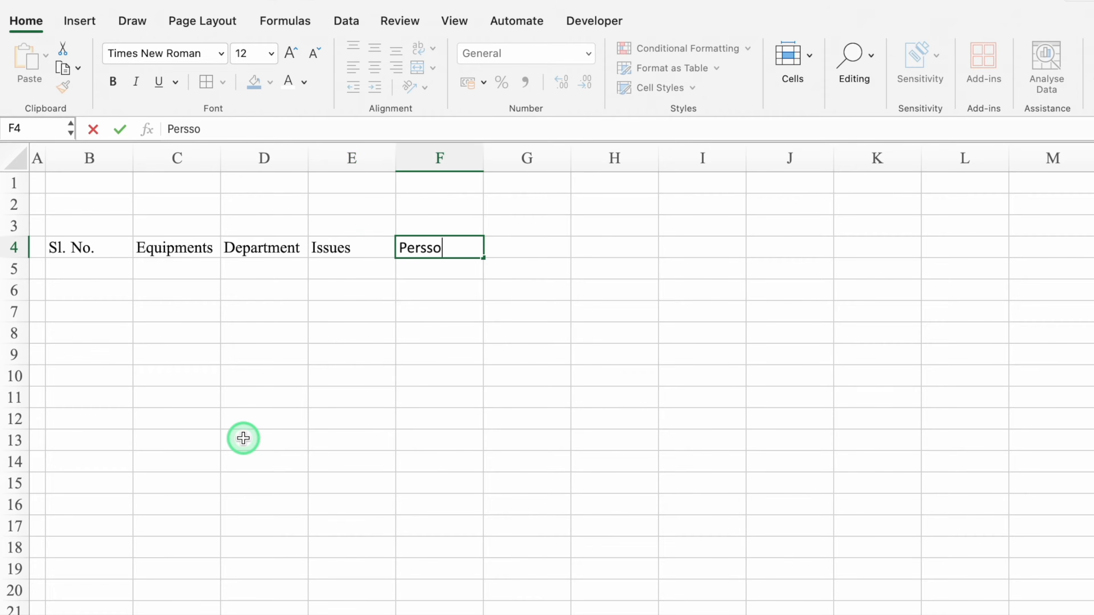
text(on Accountable)
key(Tab)
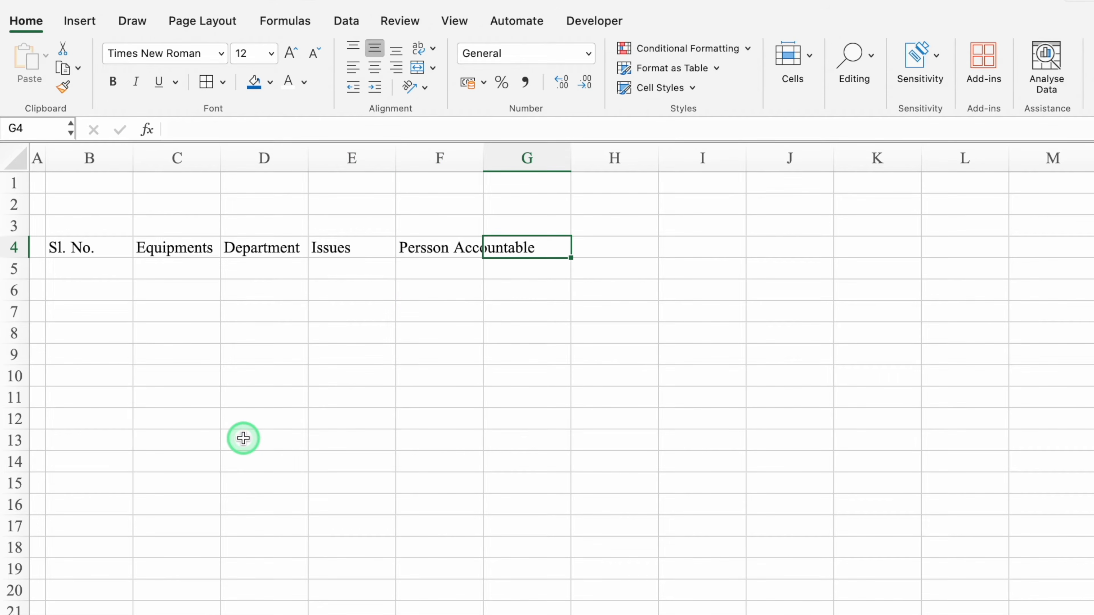
double_click(481, 158)
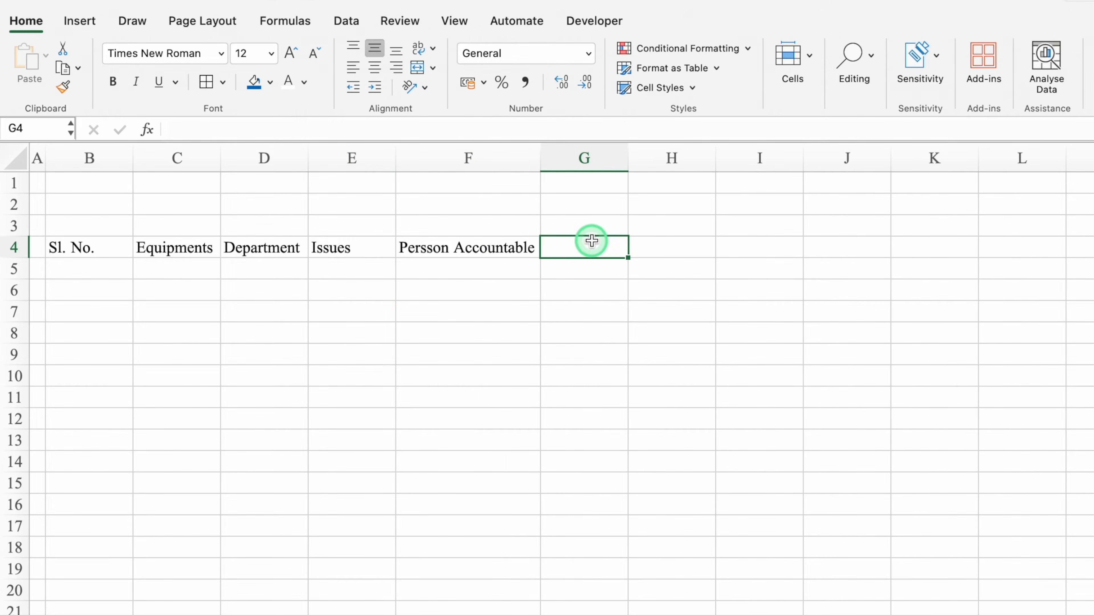
Enter the heading Annual Maintenance Contract (AMC) in G4 and wrap text in all cells of the sheet
text(Annual Maintenance)
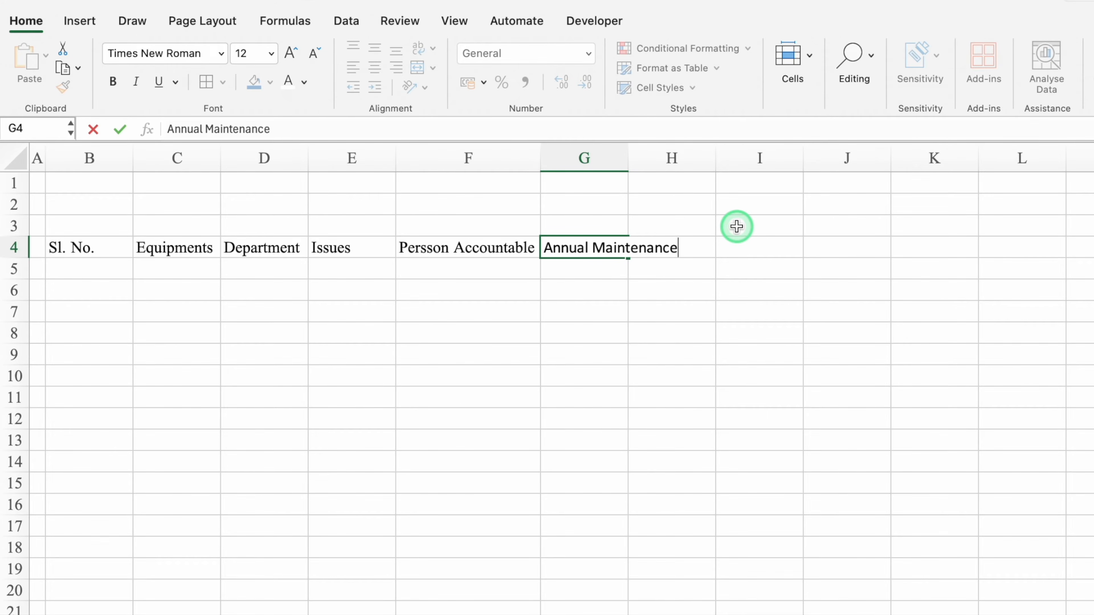
text( Contract (AMC)
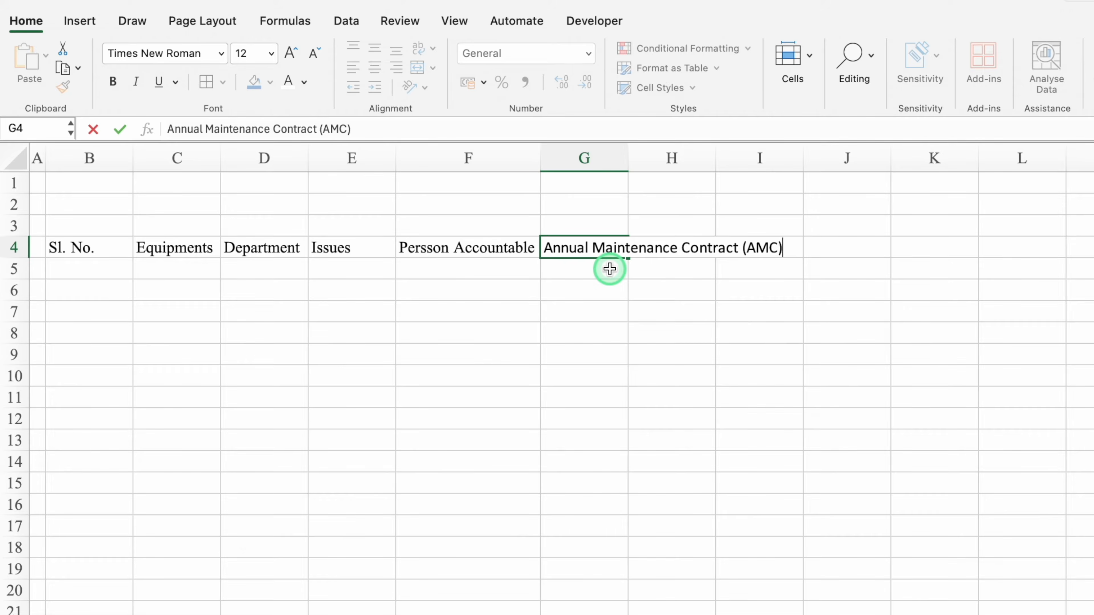
click(609, 268)
click(16, 158)
click(357, 17)
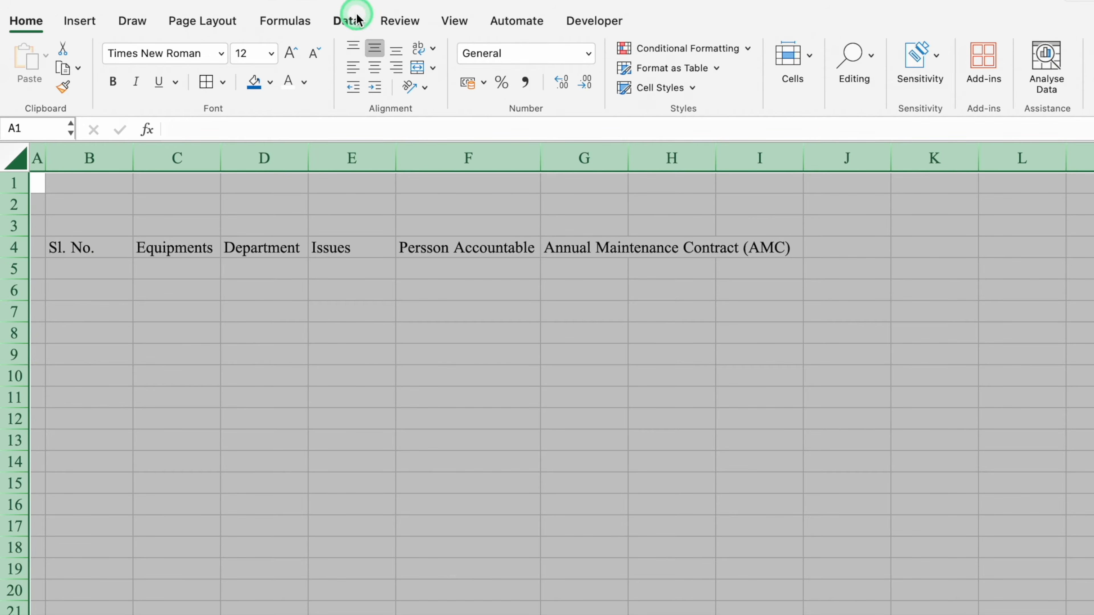
click(418, 47)
Centre the row 4 headings in bold Eurostile and widen columns C, D and G to fit them
click(13, 278)
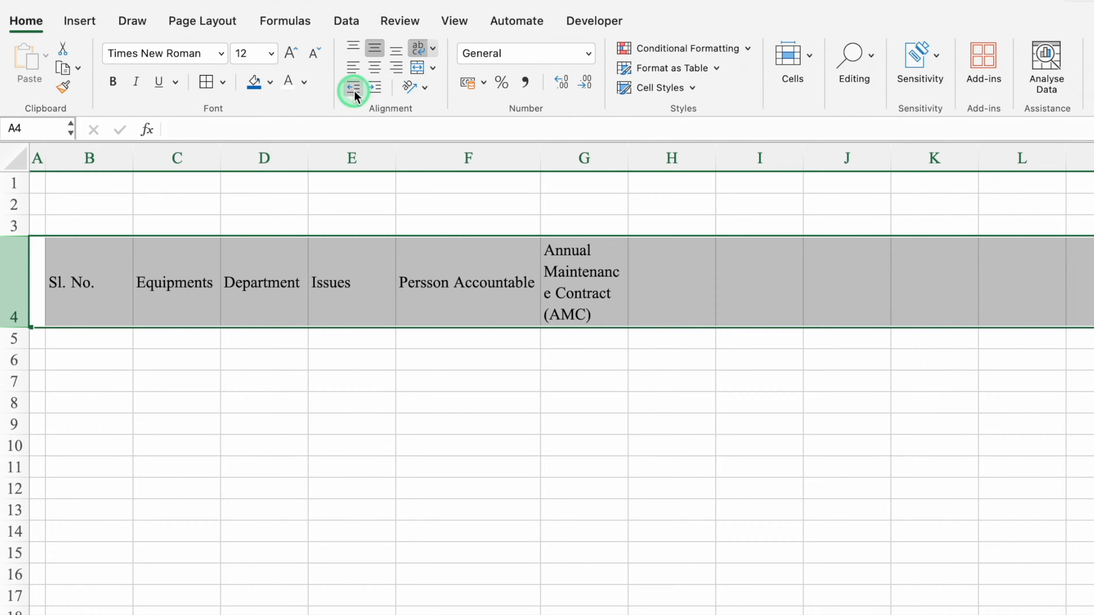
click(375, 69)
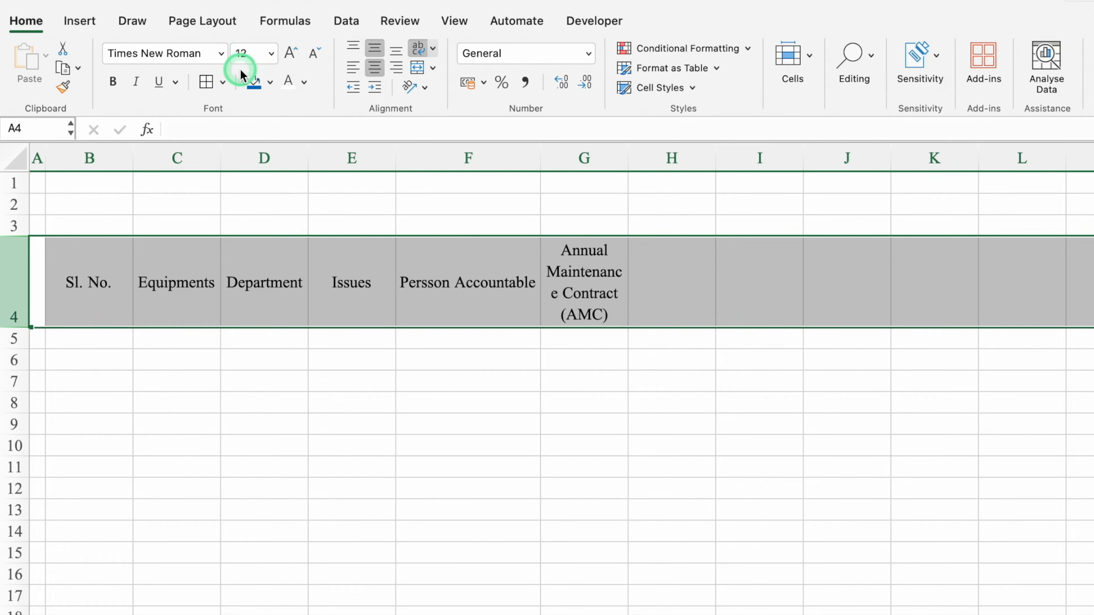
click(221, 53)
click(236, 211)
click(495, 271)
drag(629, 159, 701, 175)
Enter the headings Current AMC Date in H4 and AMC Renewal Date in I4
text(C)
text(urrent AMC Date)
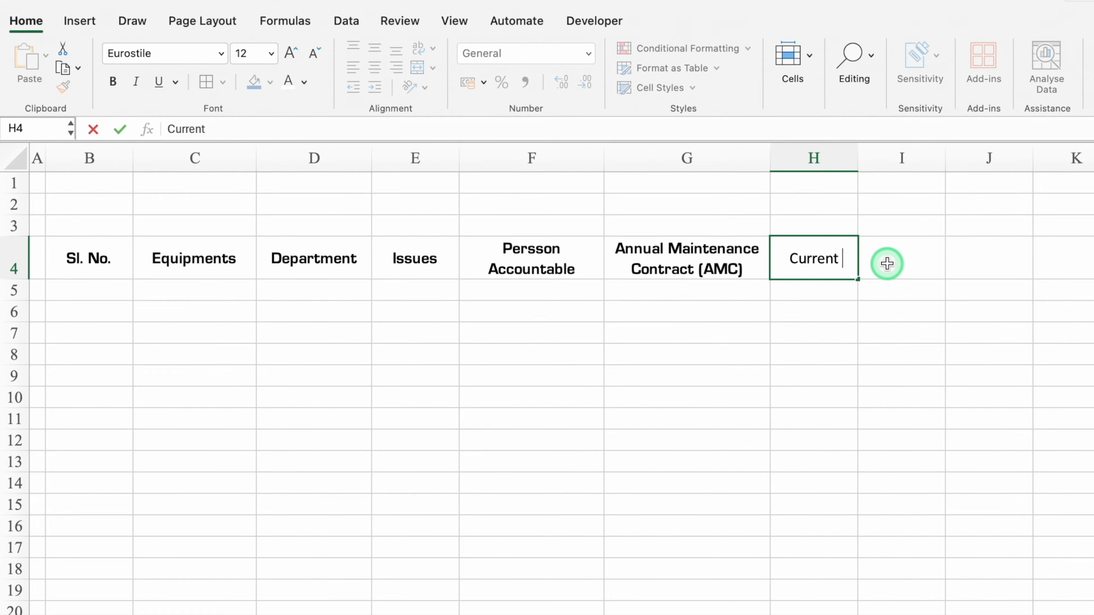
click(893, 261)
text(AMC )
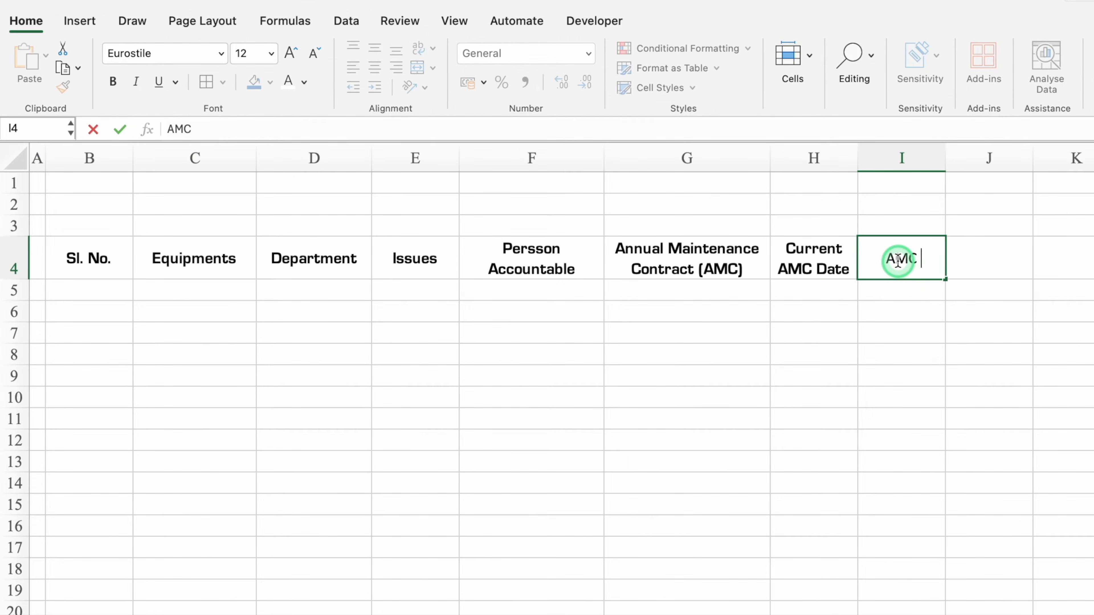
text(Renewal Date)
key(Return)
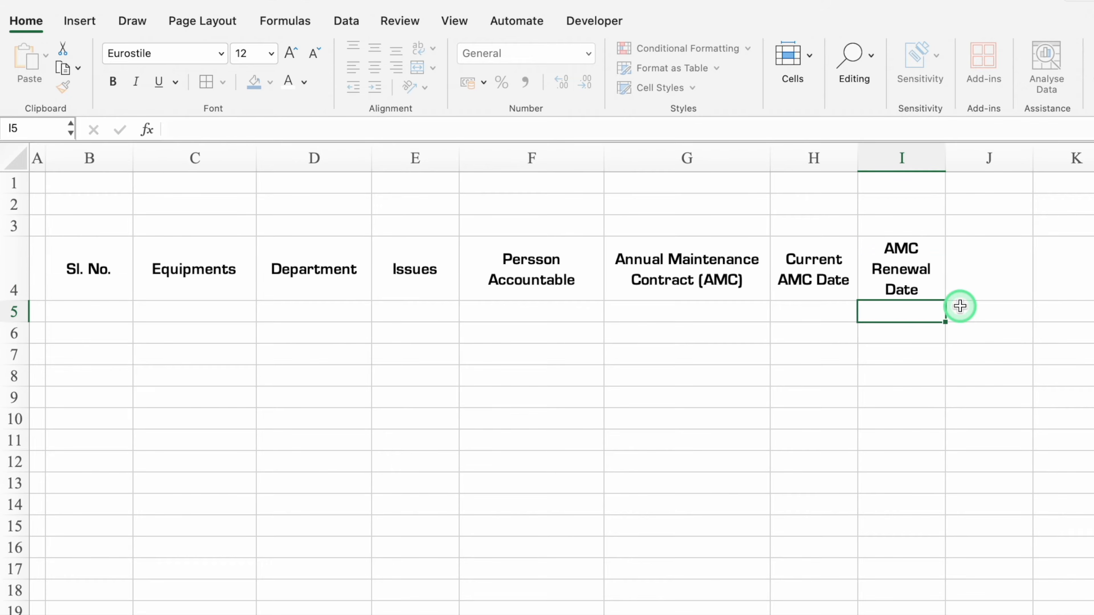
Widen column I and reduce the height of row 4 so the headings fit on two lines
drag(947, 158, 978, 165)
drag(21, 299, 20, 279)
click(409, 354)
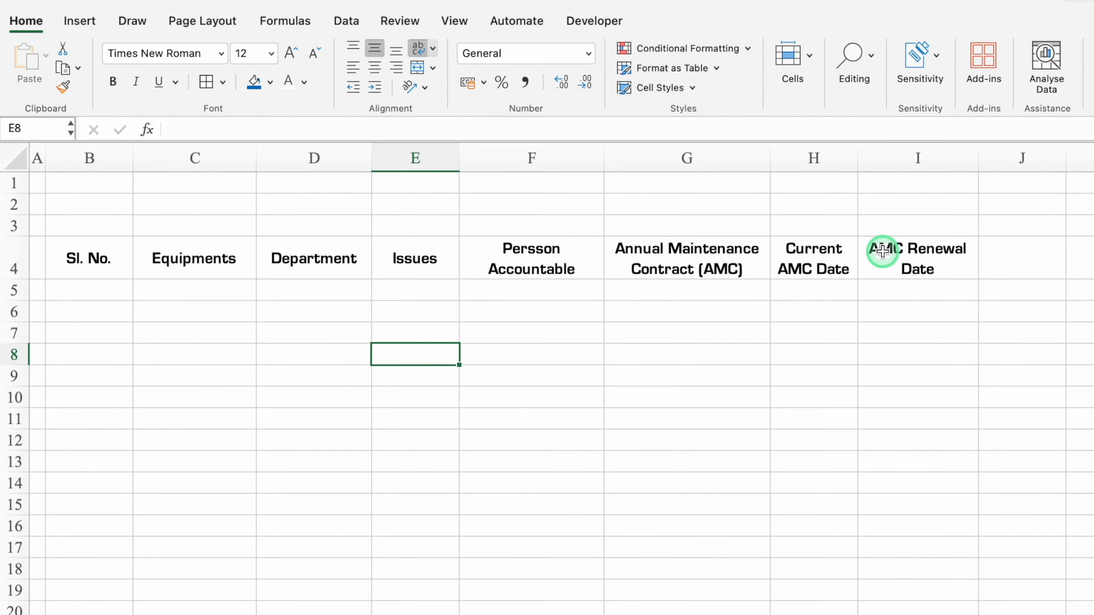
Format the headings in B4:I4 with a blue fill, white font and borders
drag(89, 258, 907, 276)
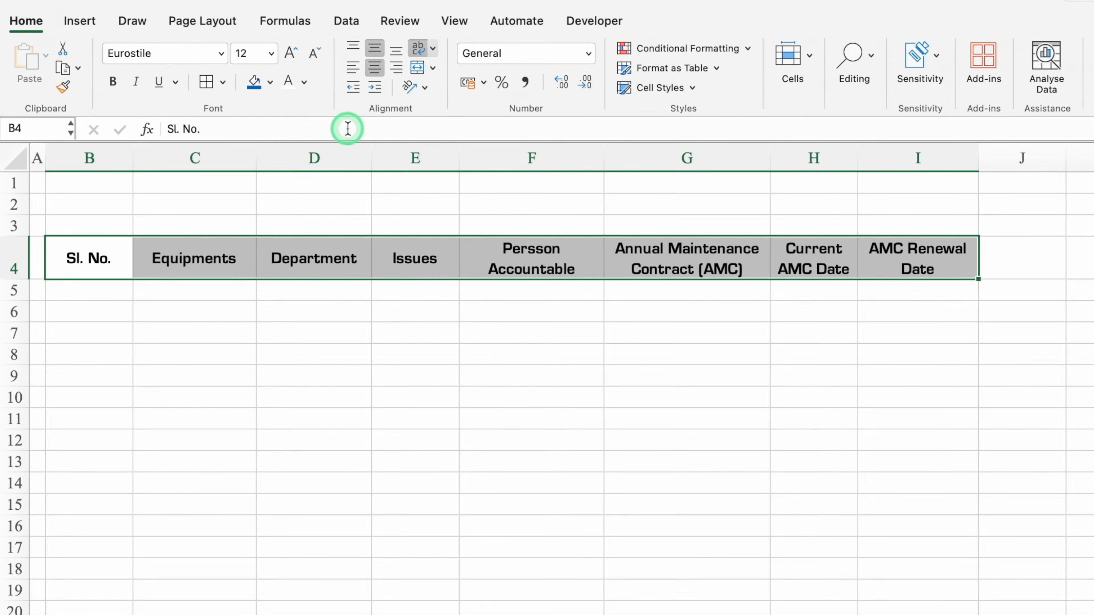
click(262, 92)
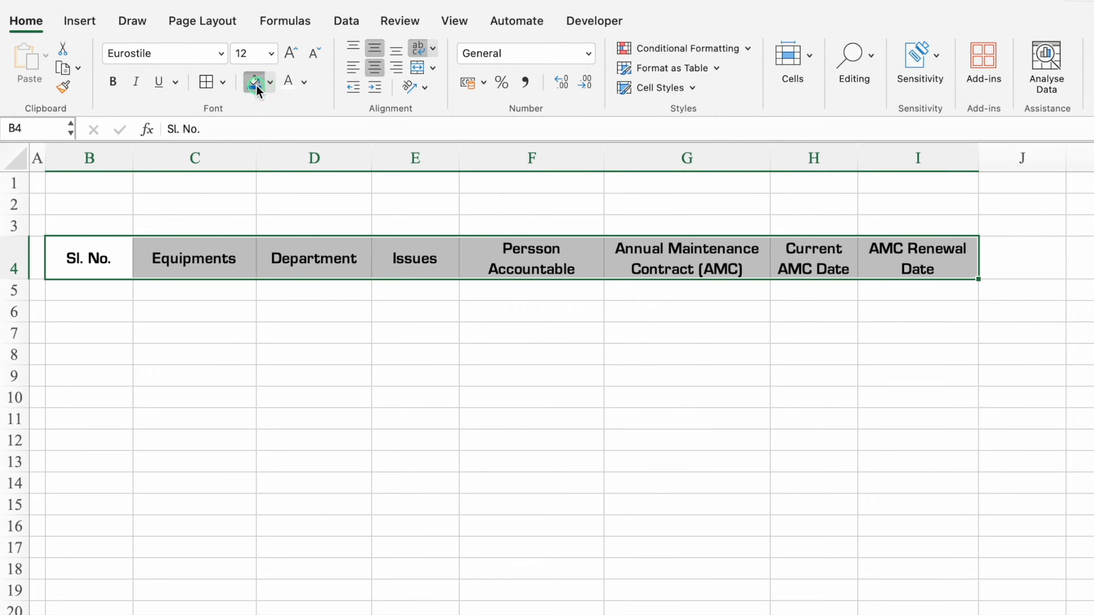
click(304, 81)
click(294, 162)
click(206, 82)
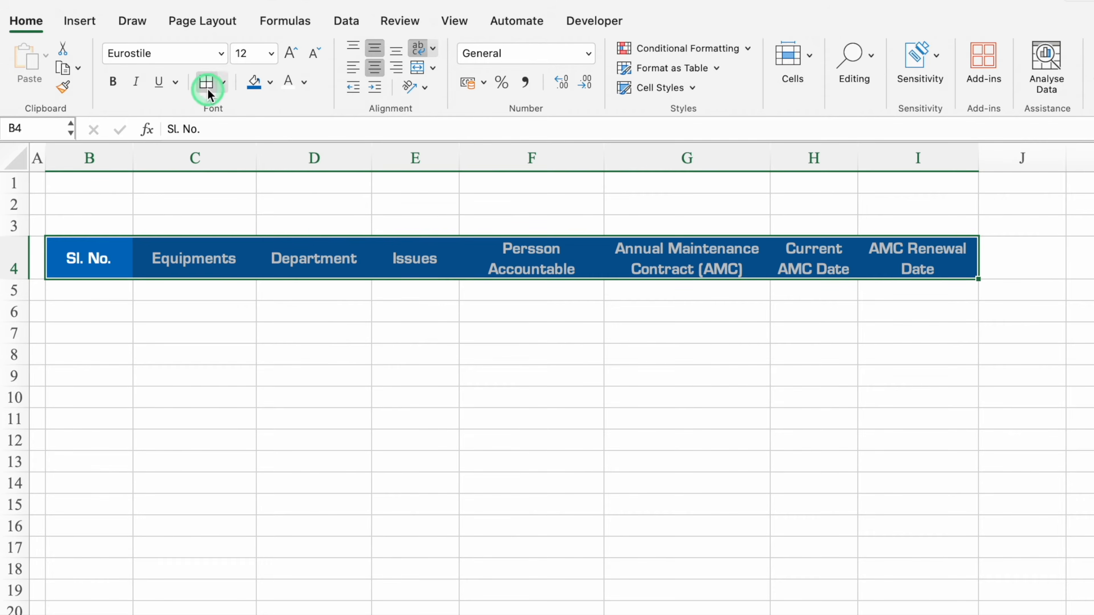
click(273, 354)
Number the Sl. No. column from 1 to 15 in B5:B19
click(89, 289)
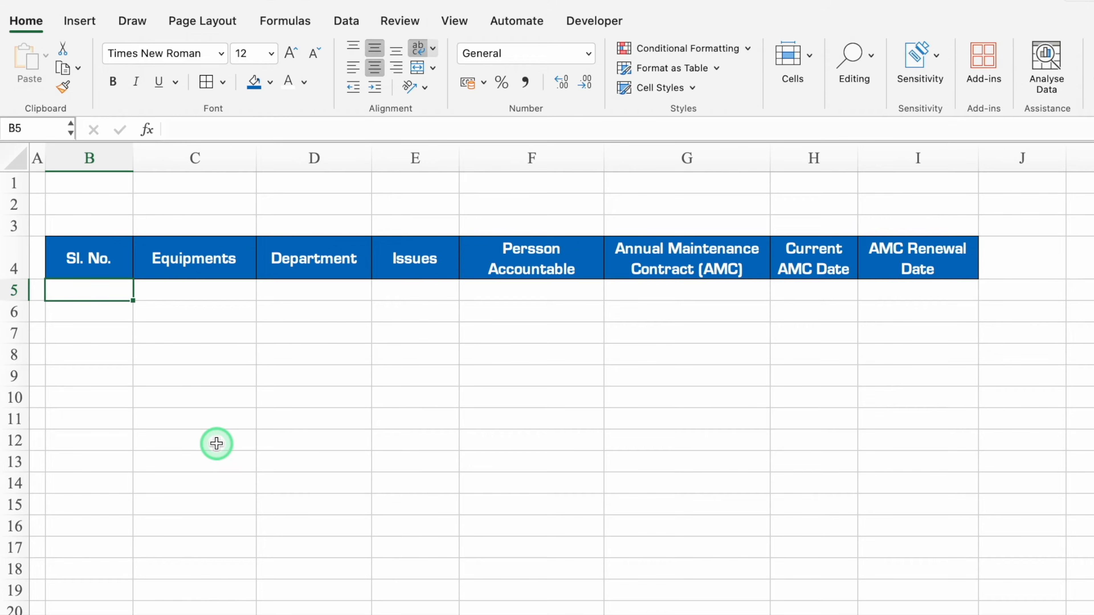
text(1)
key(Return)
click(112, 288)
drag(133, 300, 137, 515)
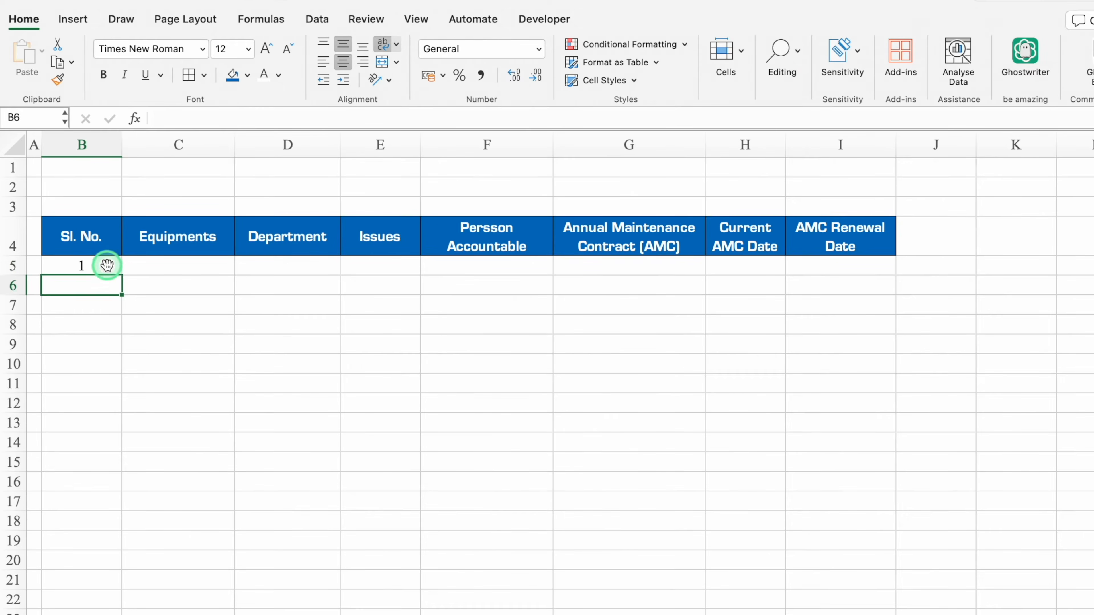
drag(125, 473, 117, 547)
Apply borders to the whole snag table down to I19
click(72, 243)
drag(72, 243, 825, 534)
click(190, 74)
Fill the Department cells D5:D19 light grey and copy that formatting to F5:F19 and I5:I19
click(287, 305)
drag(287, 265, 286, 538)
click(247, 75)
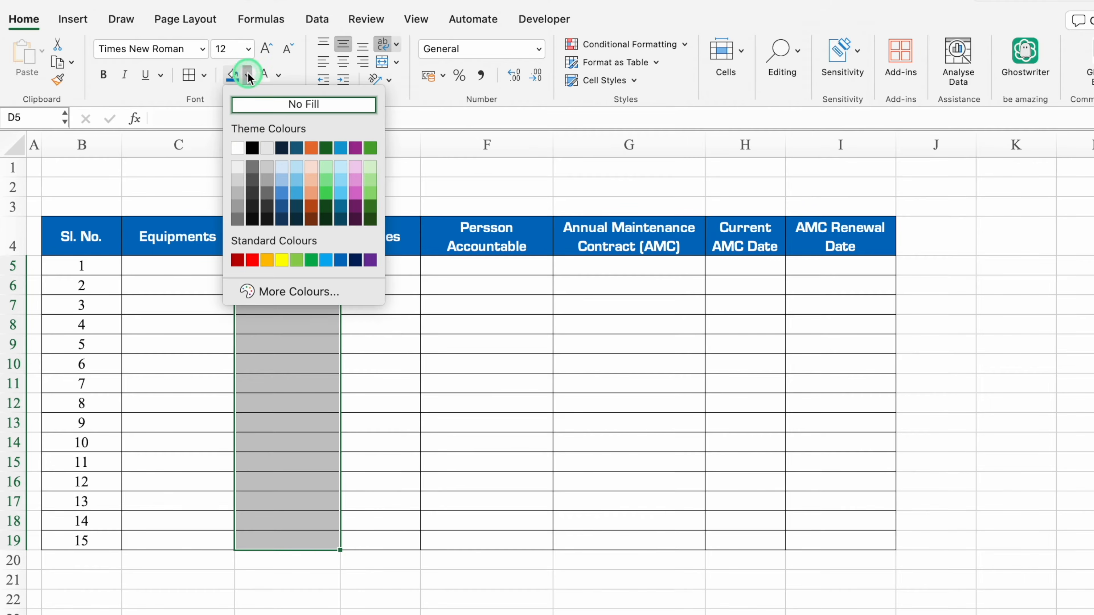
click(238, 180)
key(super+c)
click(481, 264)
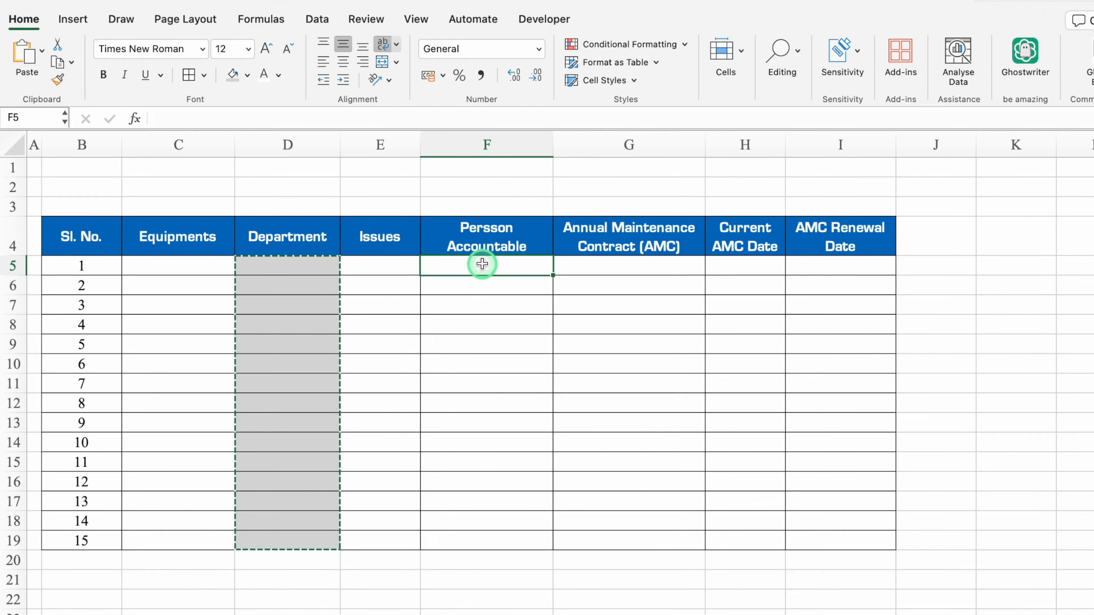
key(super+v)
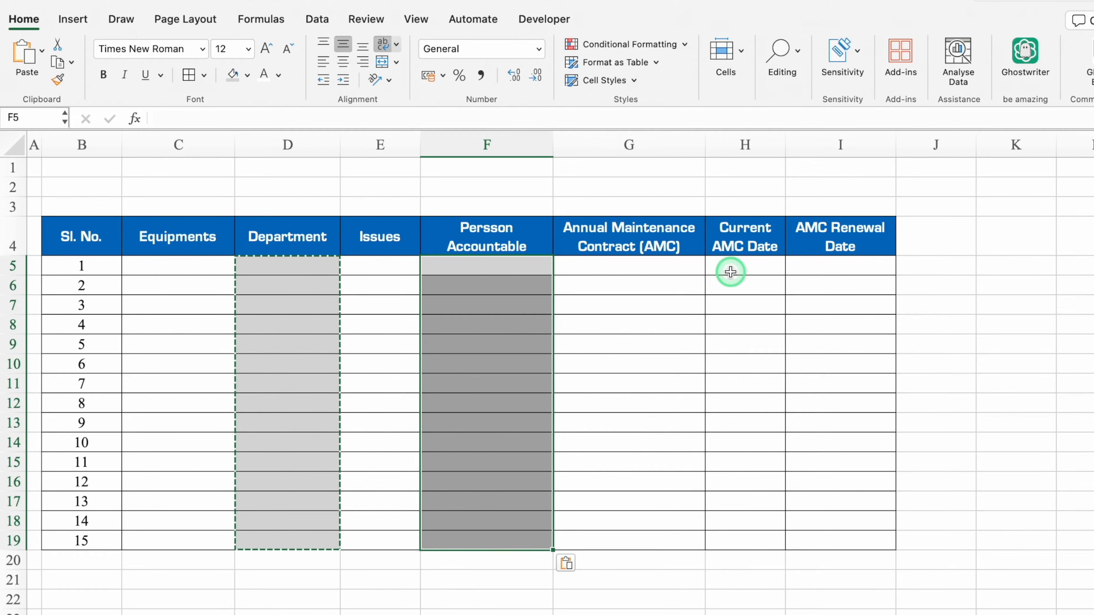
click(820, 266)
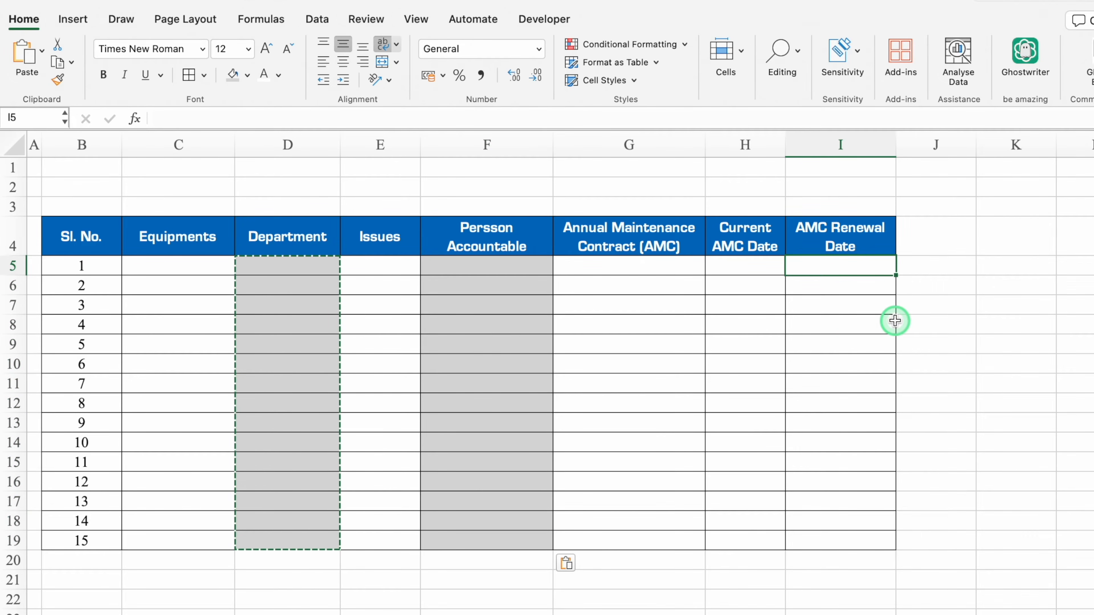
key(super+v)
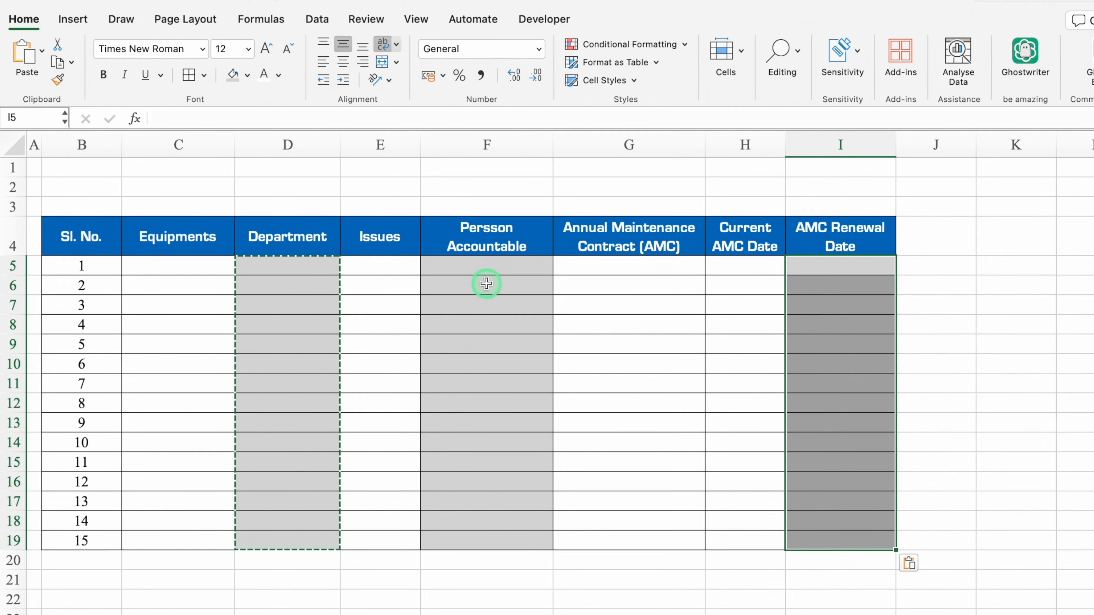
click(179, 265)
key(Escape)
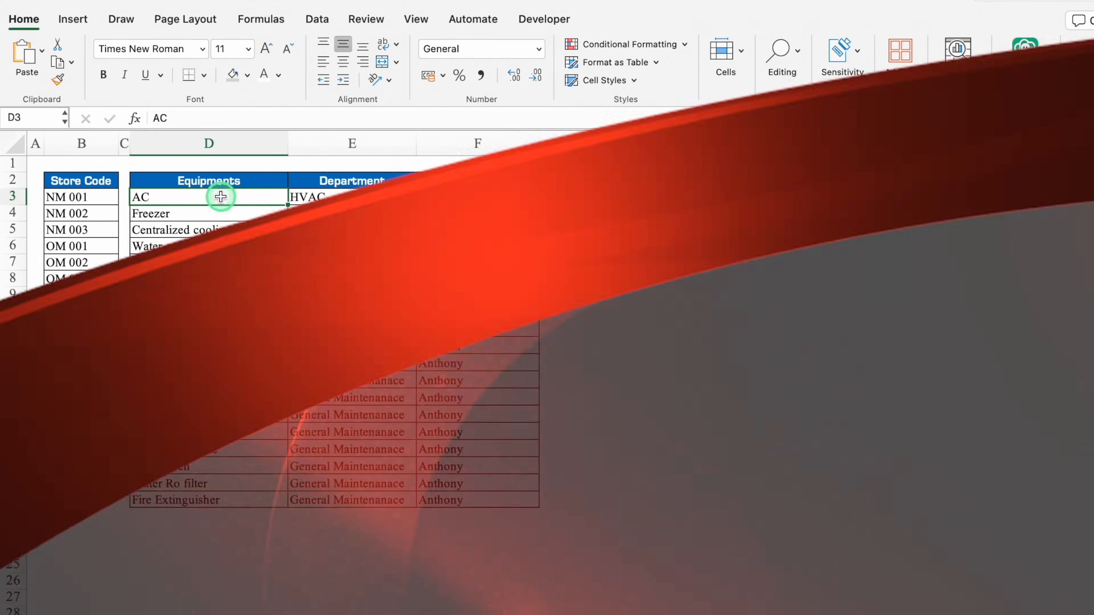
Copy the equipment names AC through Deep fryer from the Settings sheet into C5:C19 and autofit column C
drag(217, 197, 223, 431)
key(ctrl+c)
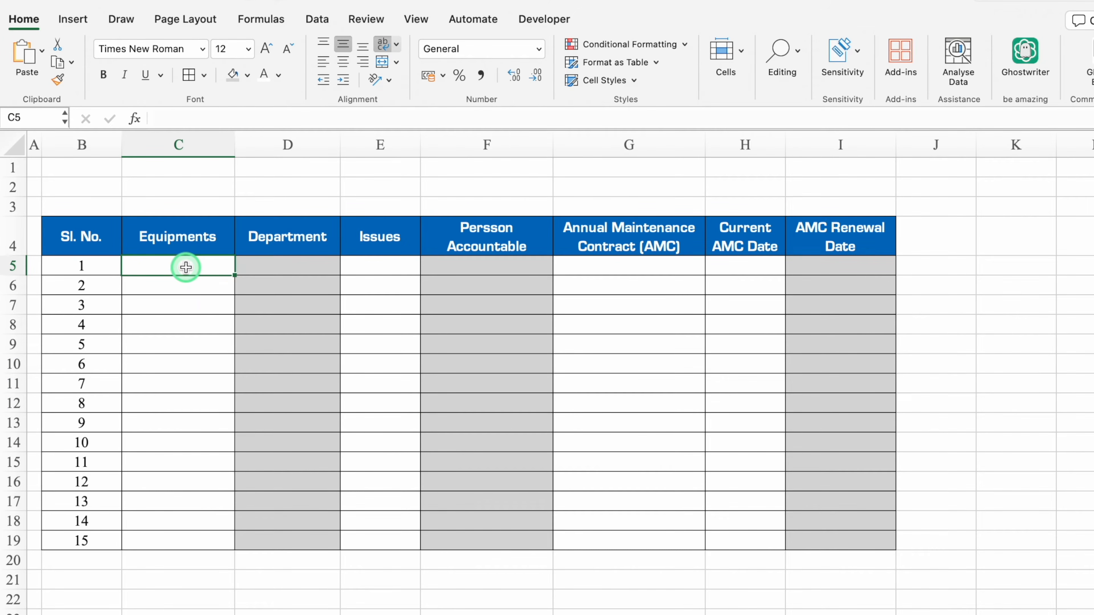
key(ctrl+v)
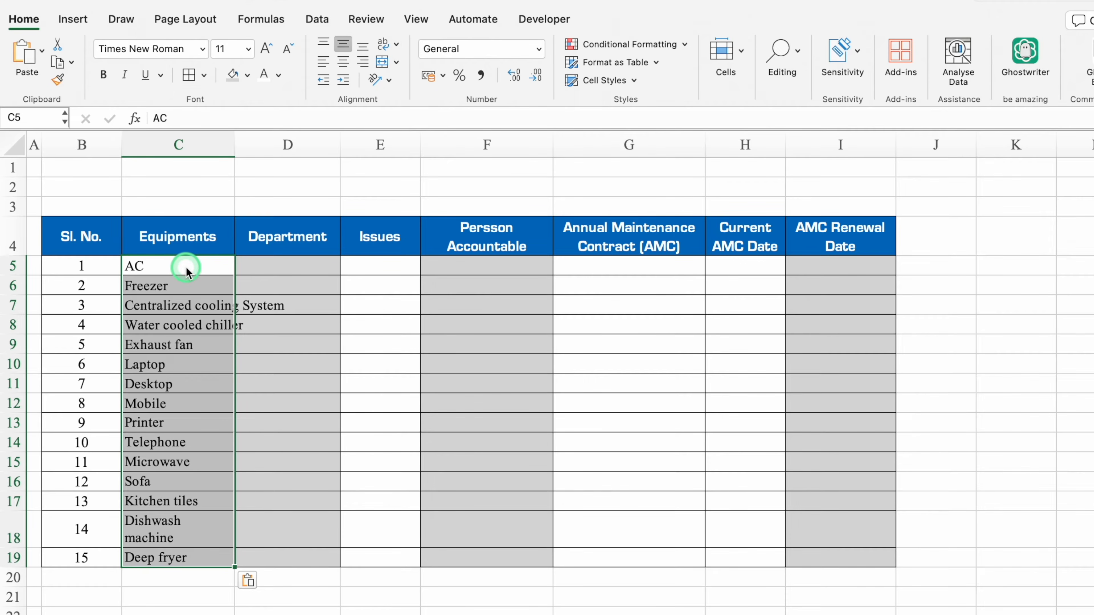
double_click(235, 144)
Start a VLOOKUP formula in D5 with C5 as lookup value and the absolute range Settings!$D:$F as table array
click(340, 266)
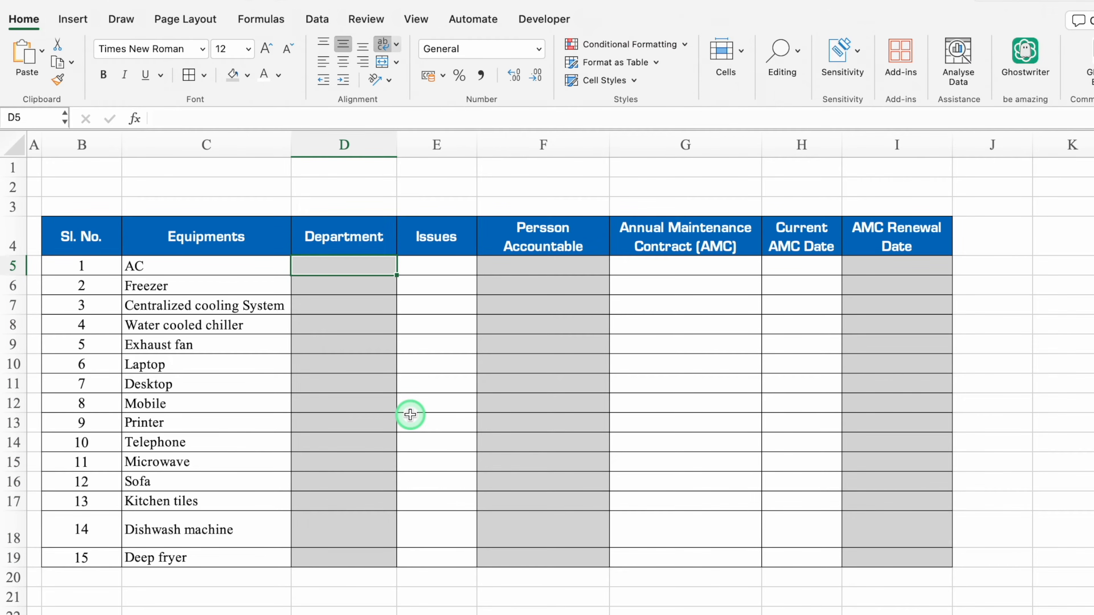
text(=vloo)
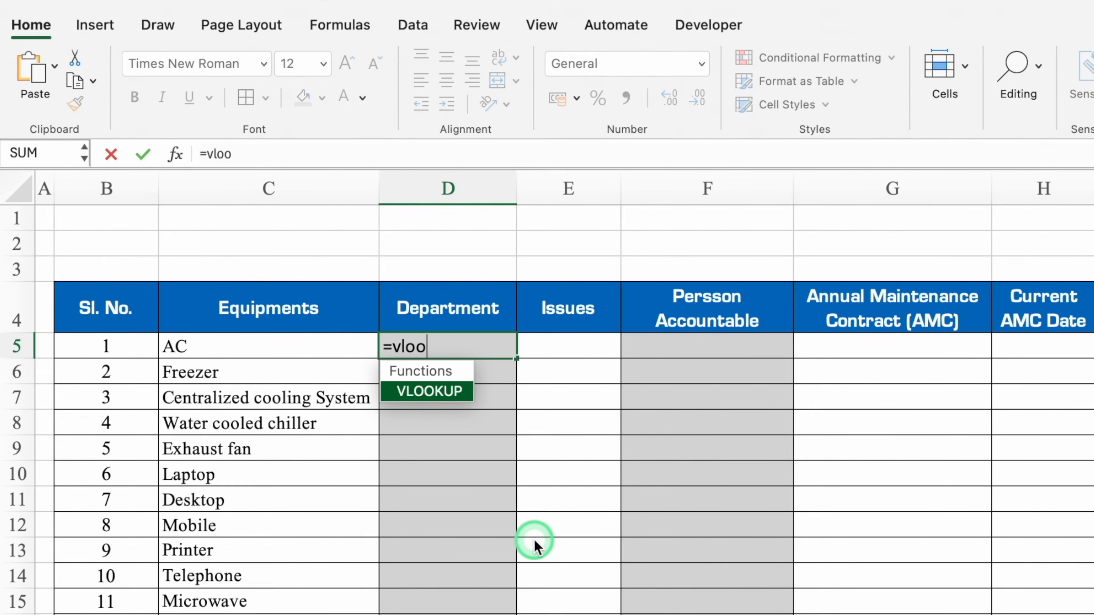
double_click(434, 391)
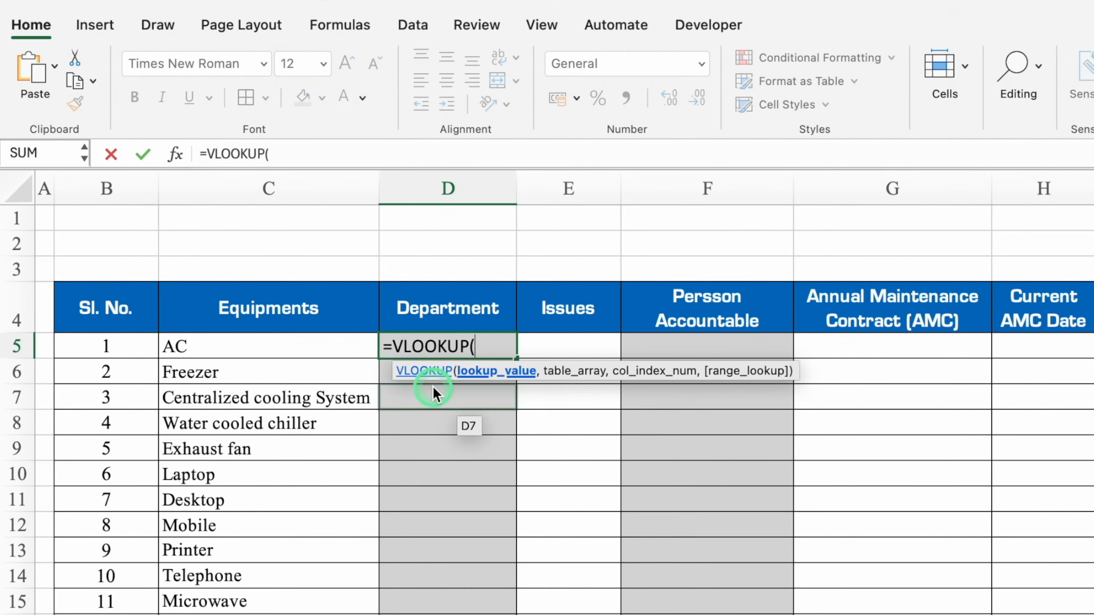
click(301, 349)
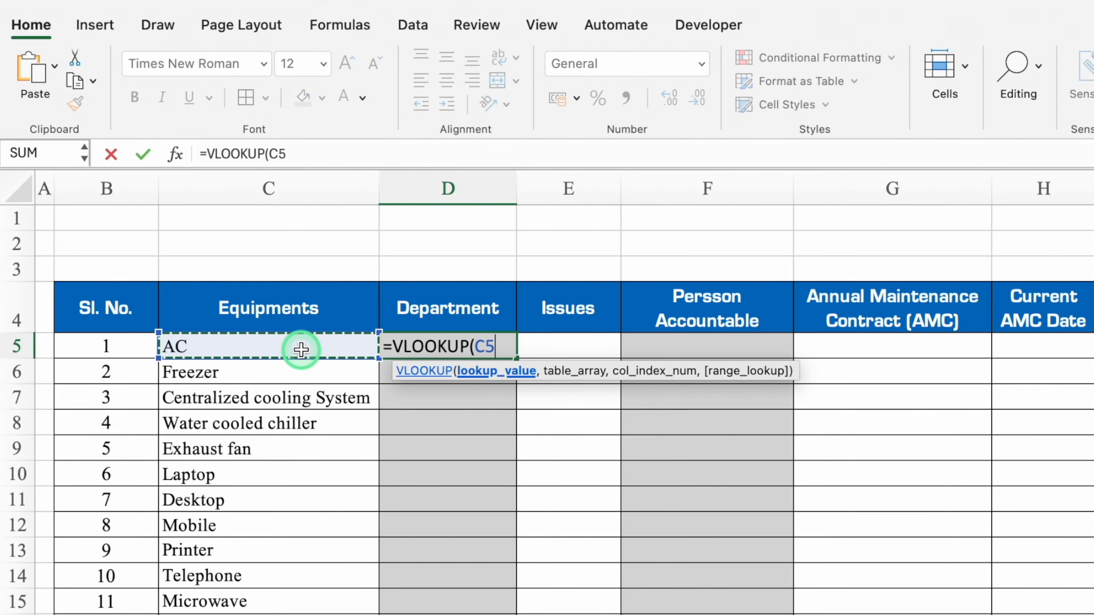
text(,)
drag(301, 349, 274, 523)
click(319, 613)
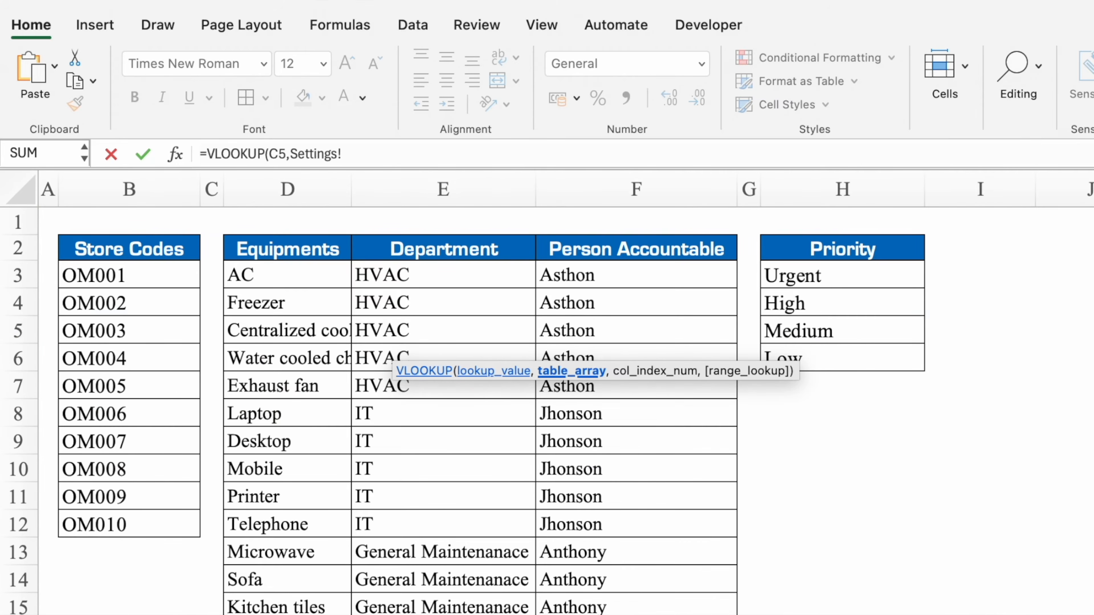
click(287, 198)
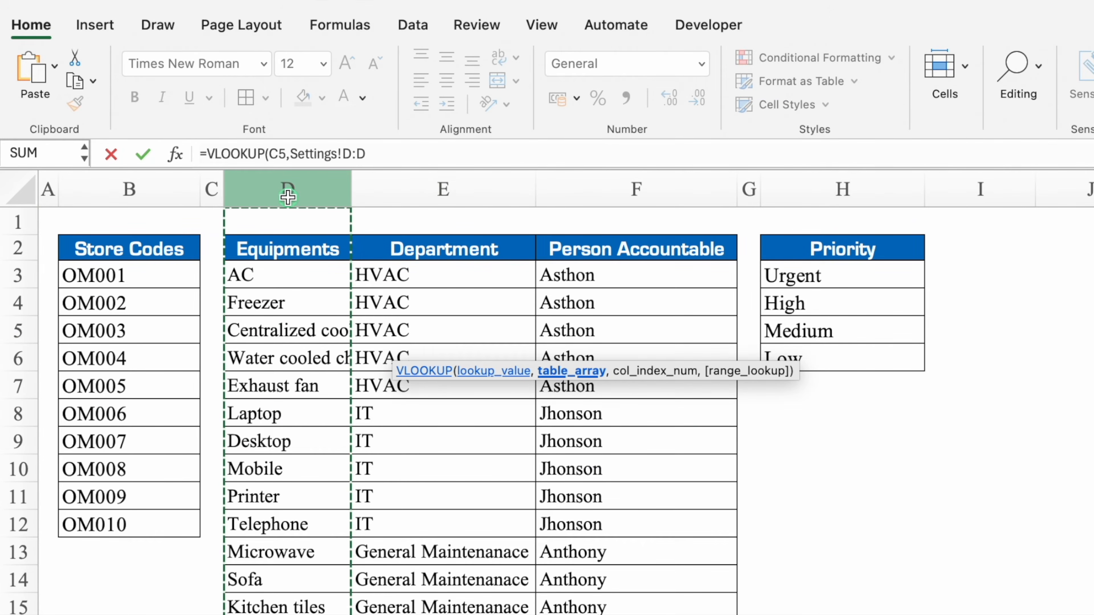
drag(297, 197, 604, 214)
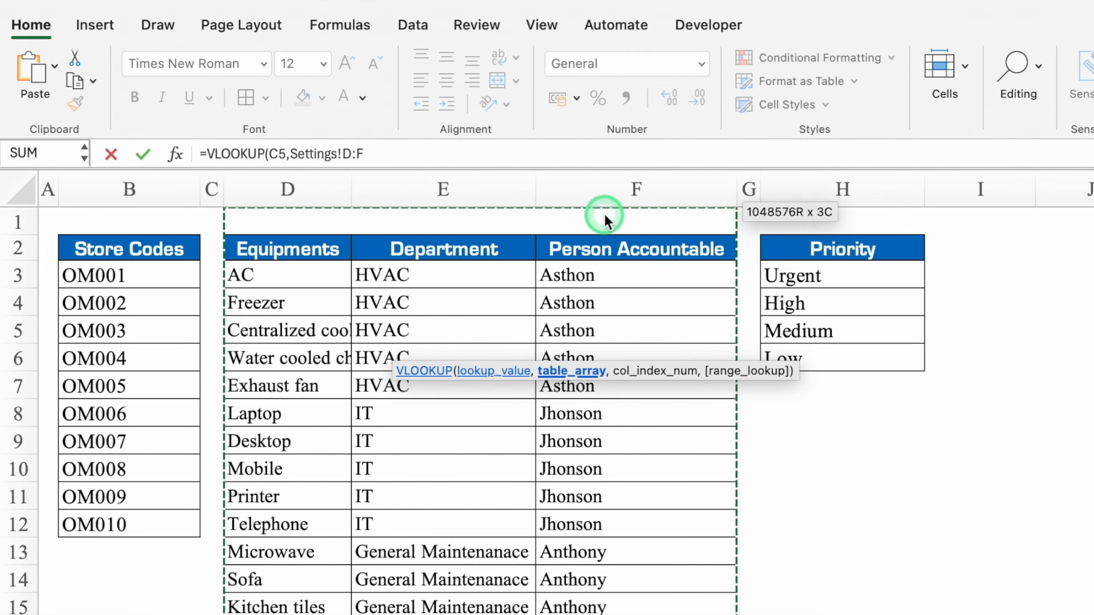
key(F4)
text(,)
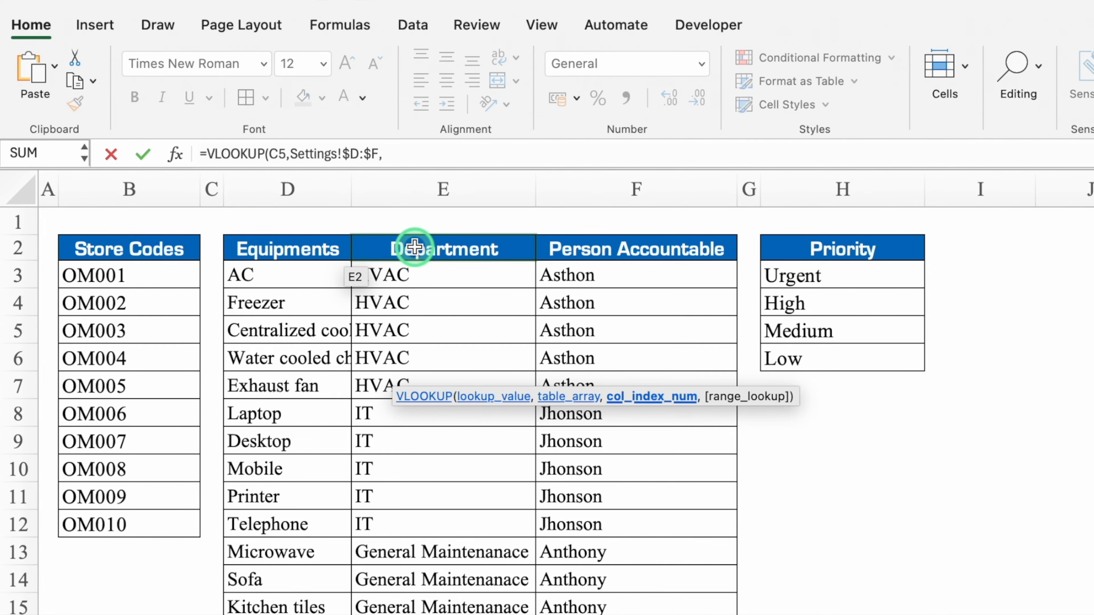
Complete the VLOOKUP arguments with column index 2 and 0 for an exact match
text(2)
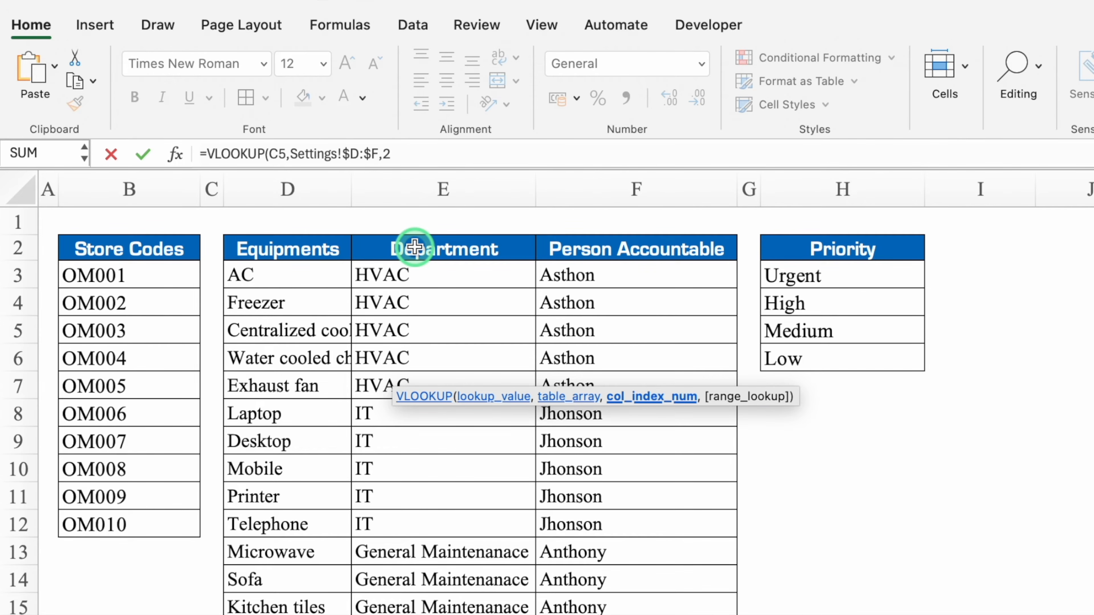
text(,0)
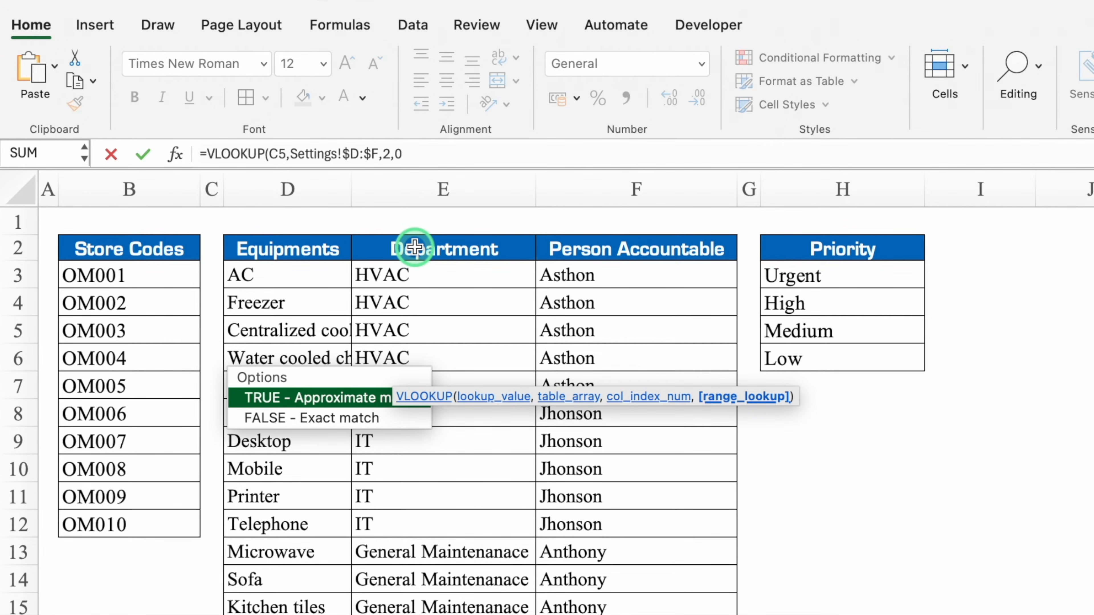
text())
Wrap the VLOOKUP in D5 in IFERROR with an empty string "" as the error value and enter the formula
click(208, 154)
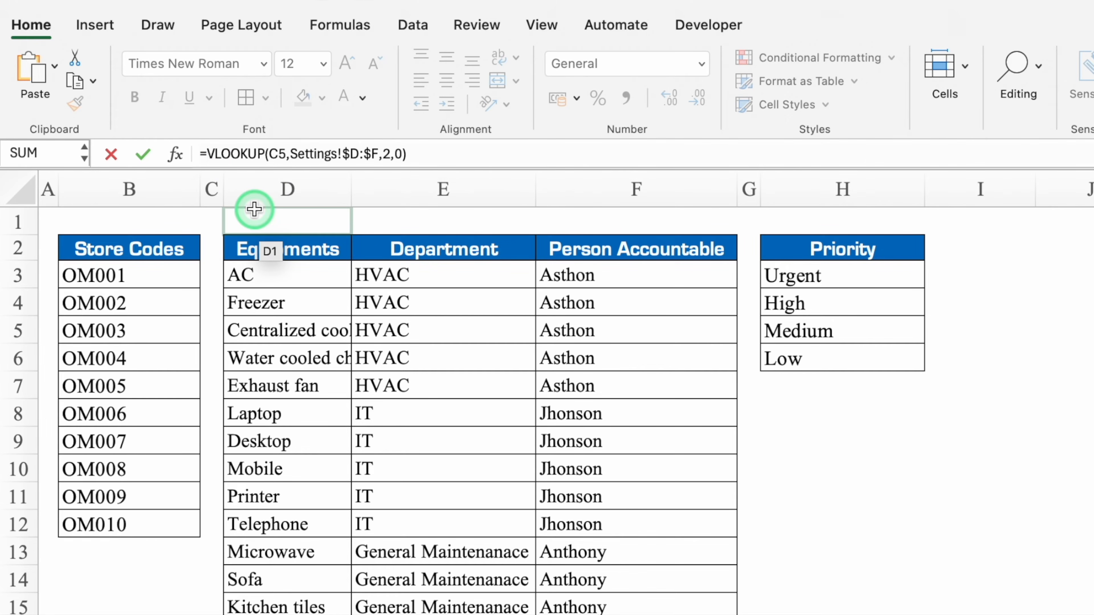
text(iferr)
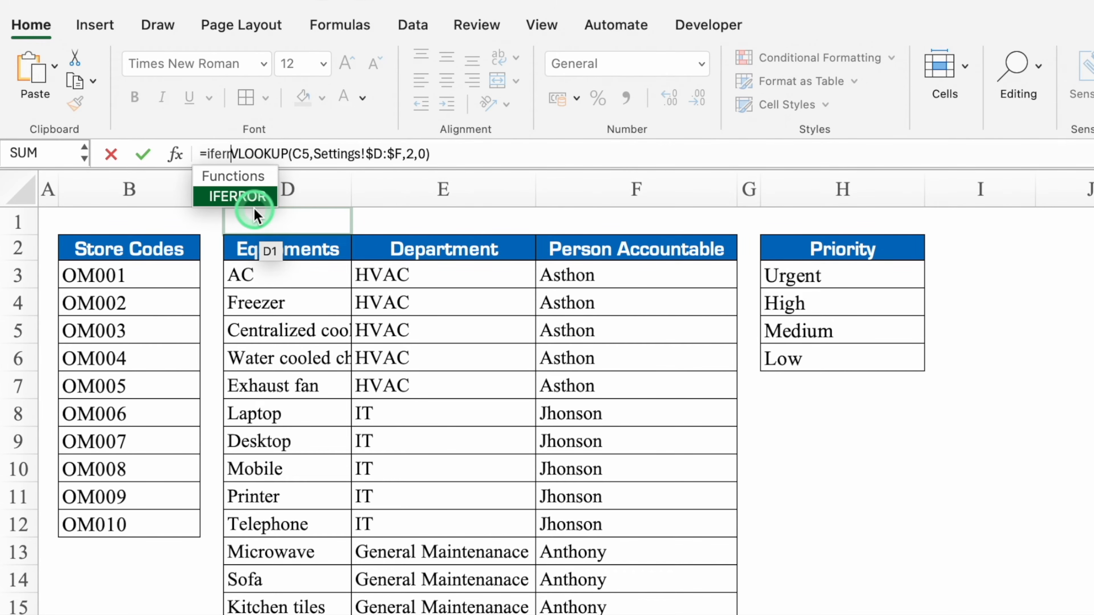
key(Tab)
click(508, 149)
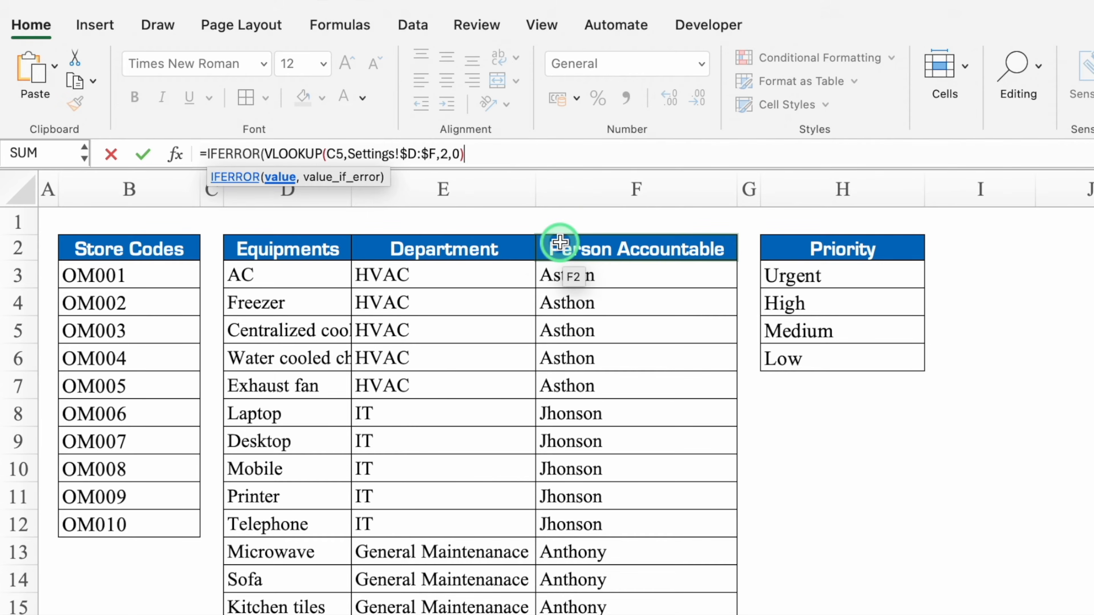
text(,")
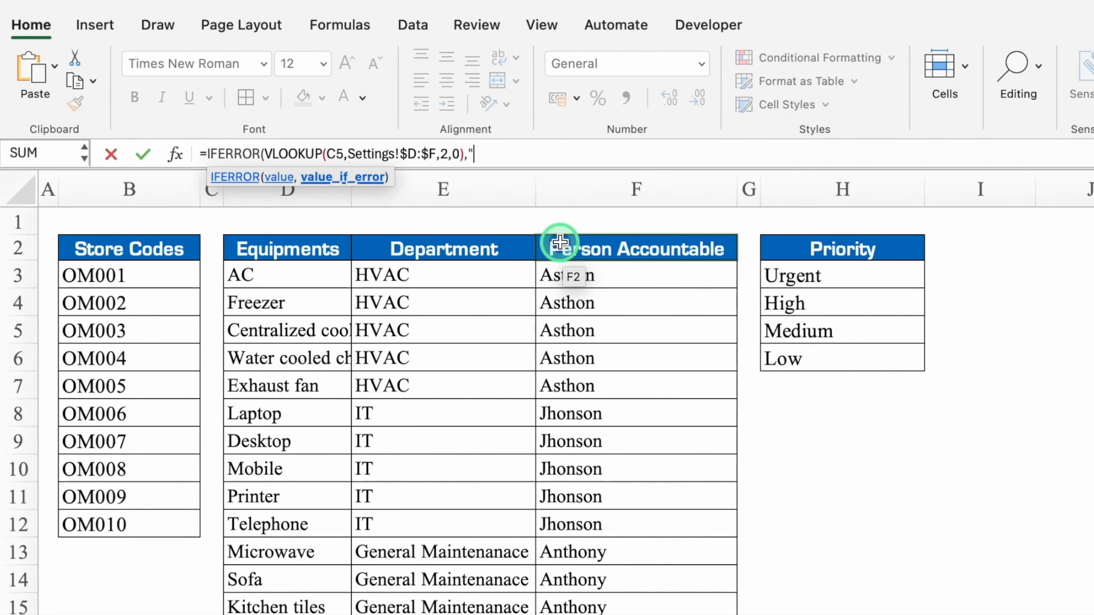
text("))
key(Return)
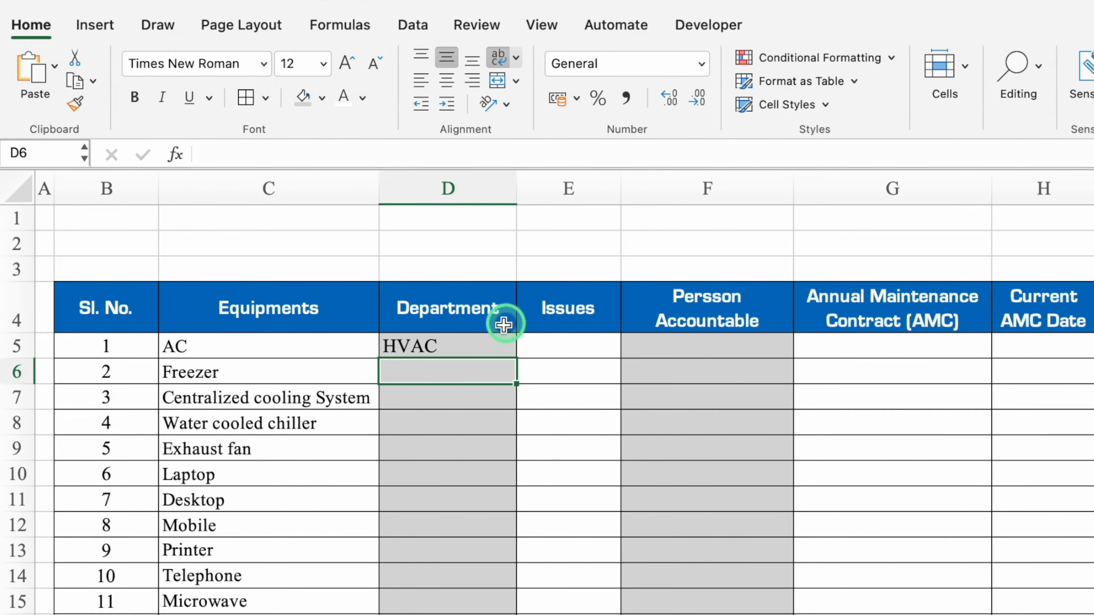
Fill the D5 formula down through D19 and widen the Department column
key(Up)
drag(516, 358, 512, 613)
drag(516, 189, 609, 210)
Widen the Issues column and enter "Kitchen AC not working" in E5 and "Freezer temperature above 5 Deg." in E6
click(671, 350)
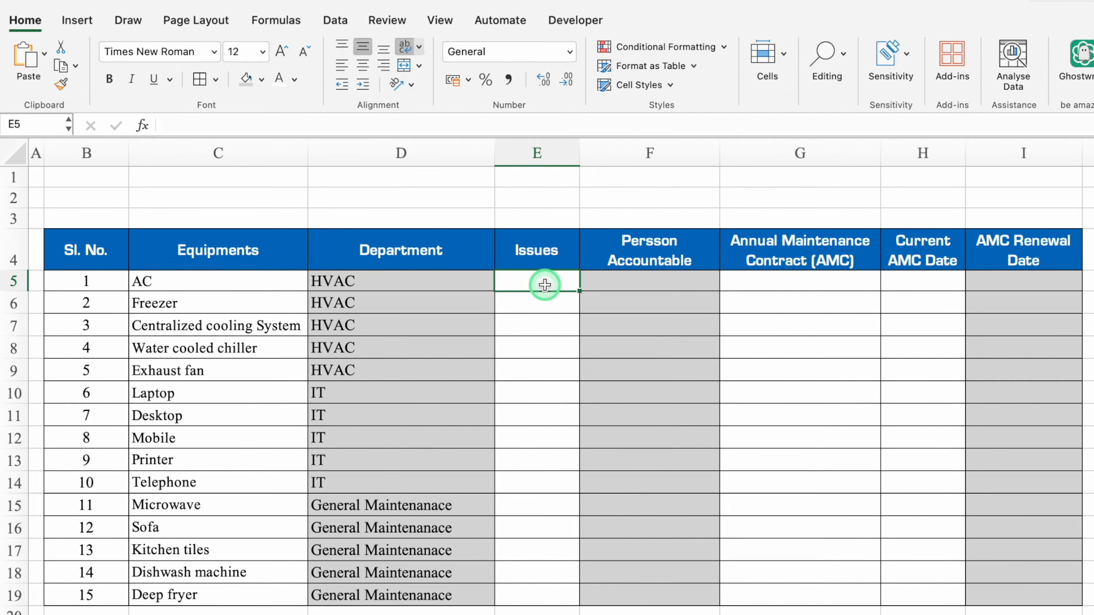
drag(580, 151, 718, 180)
click(629, 283)
text(Kitchen AC not working)
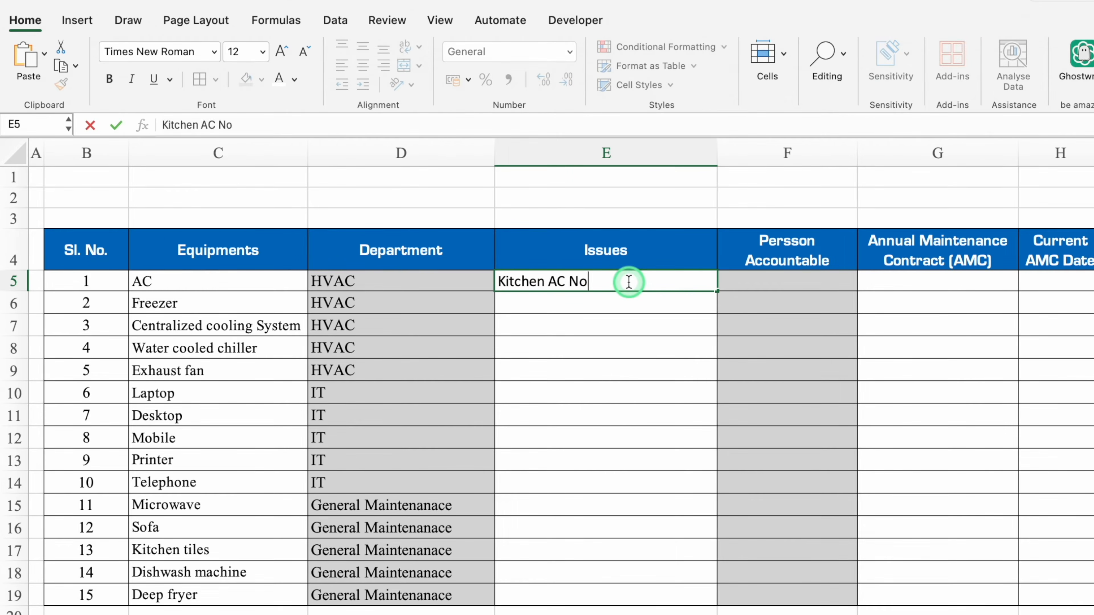
key(Return)
text(Freezer temperature above 5 Deg.)
key(Return)
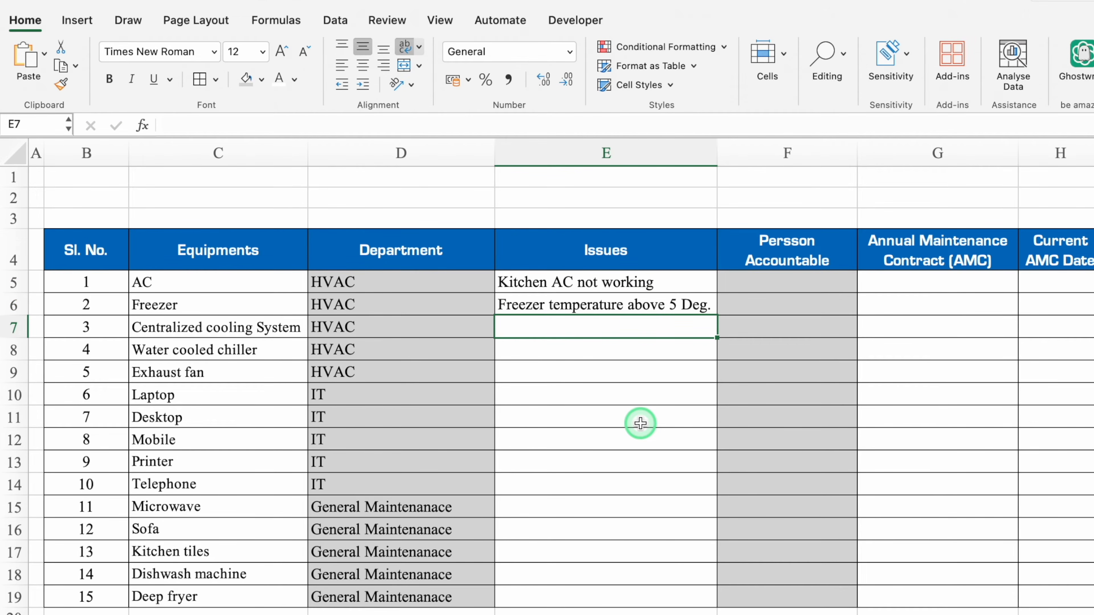
Write a VLOOKUP in F5 with lookup value D5, table array Settings!$E:$F, column index 2 and exact match 0
click(778, 276)
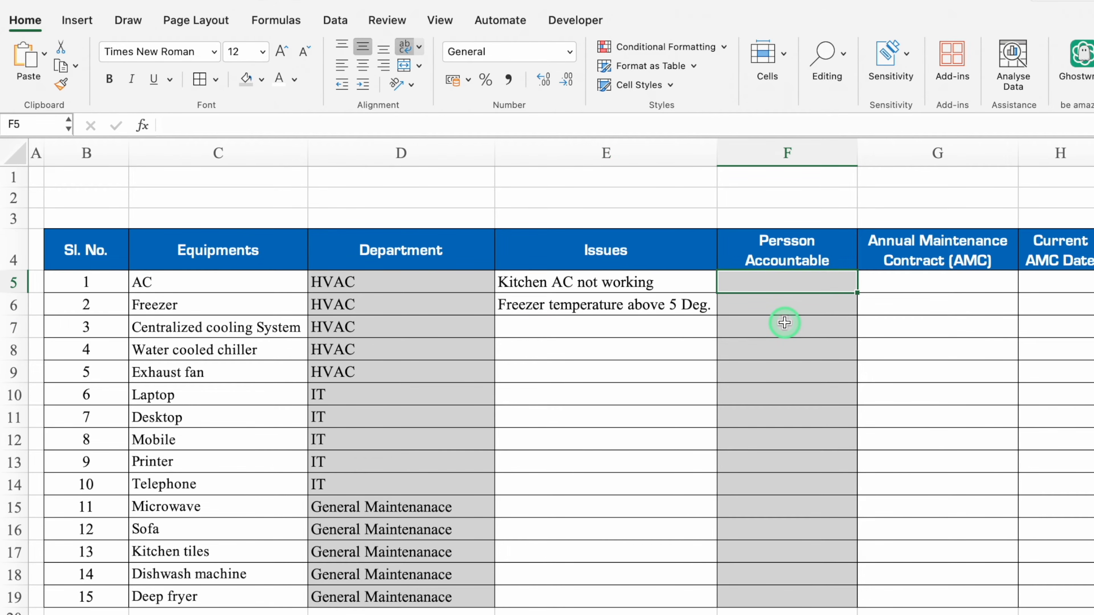
text(=)
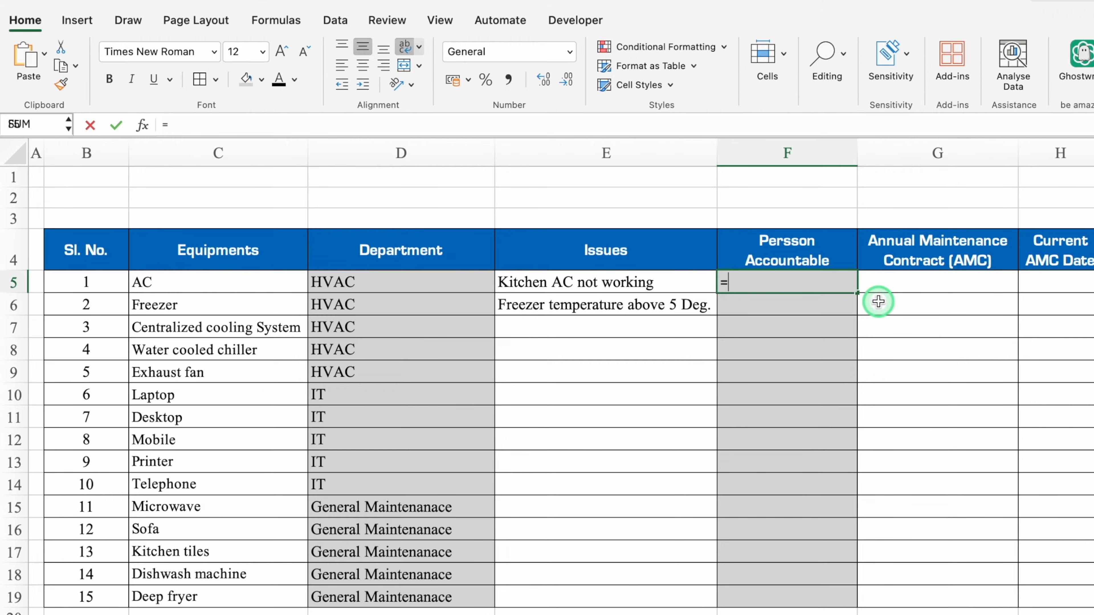
text(vlo)
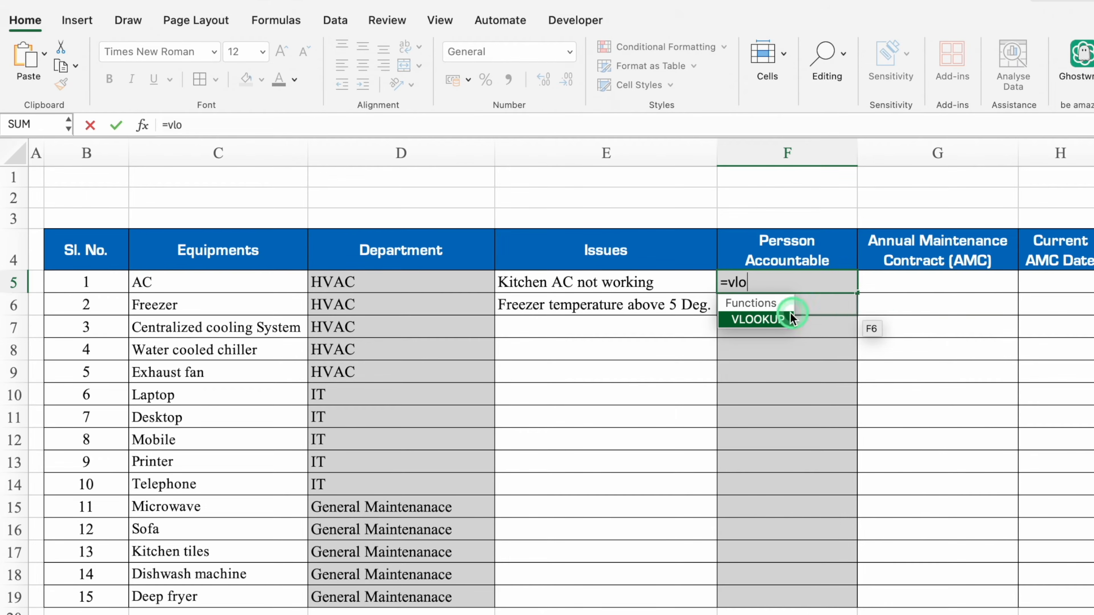
double_click(769, 322)
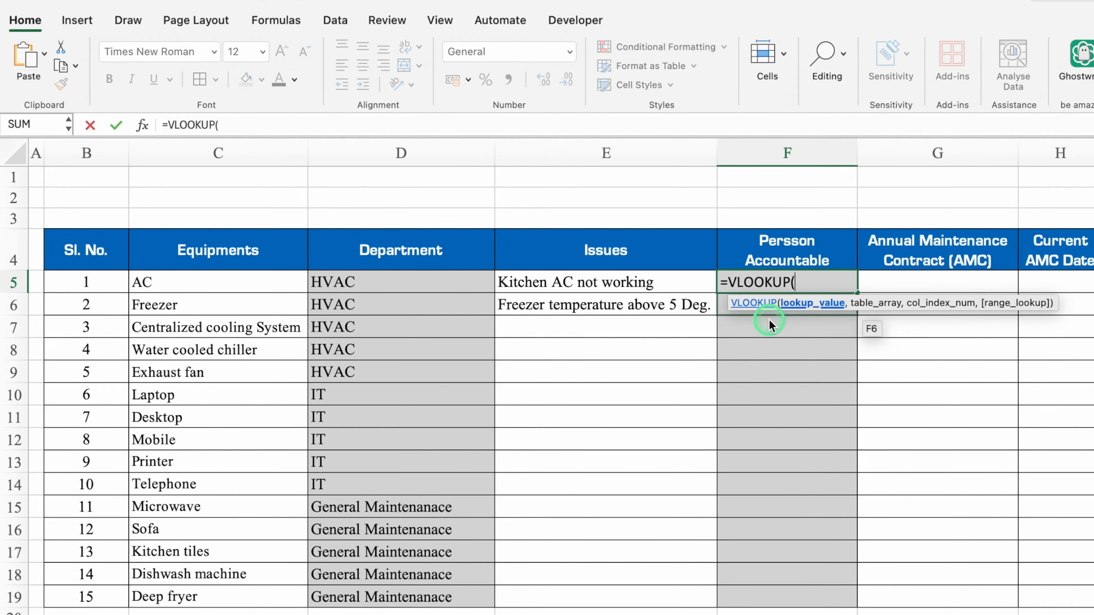
click(433, 279)
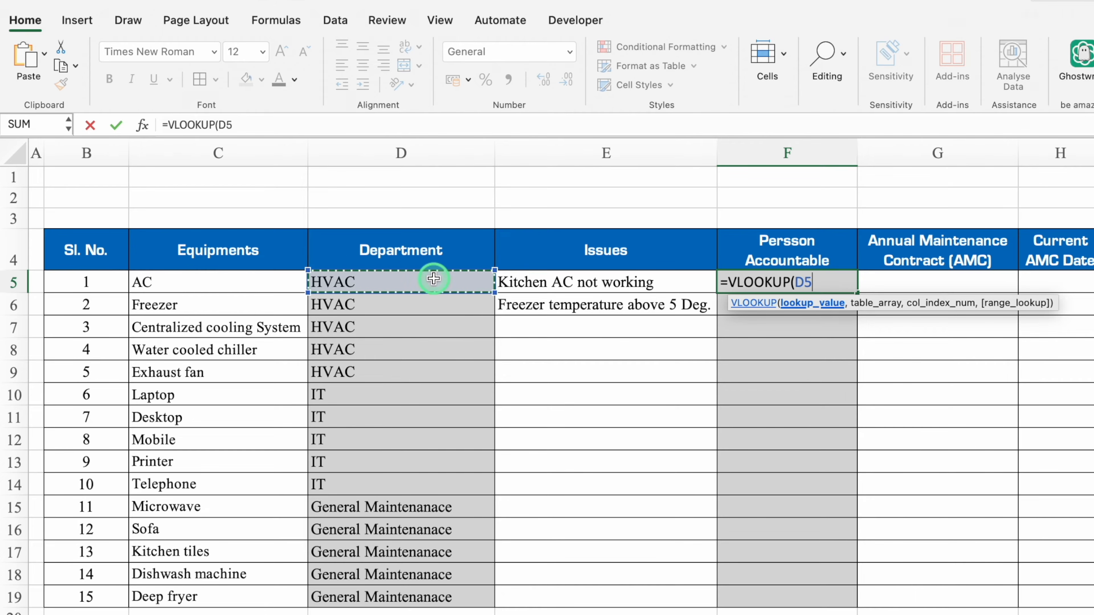
text(,)
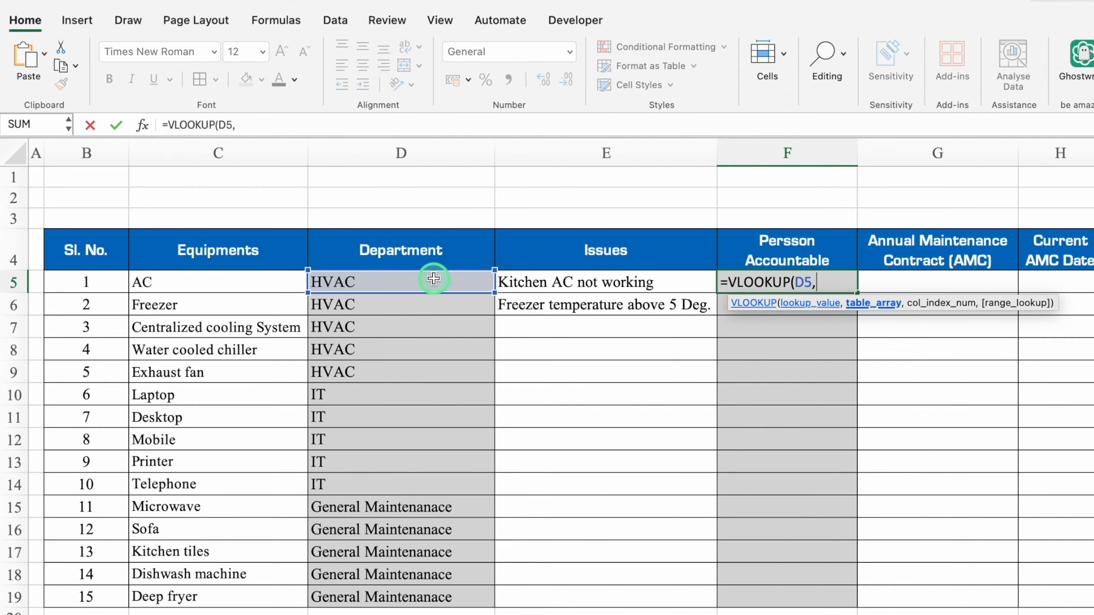
click(254, 614)
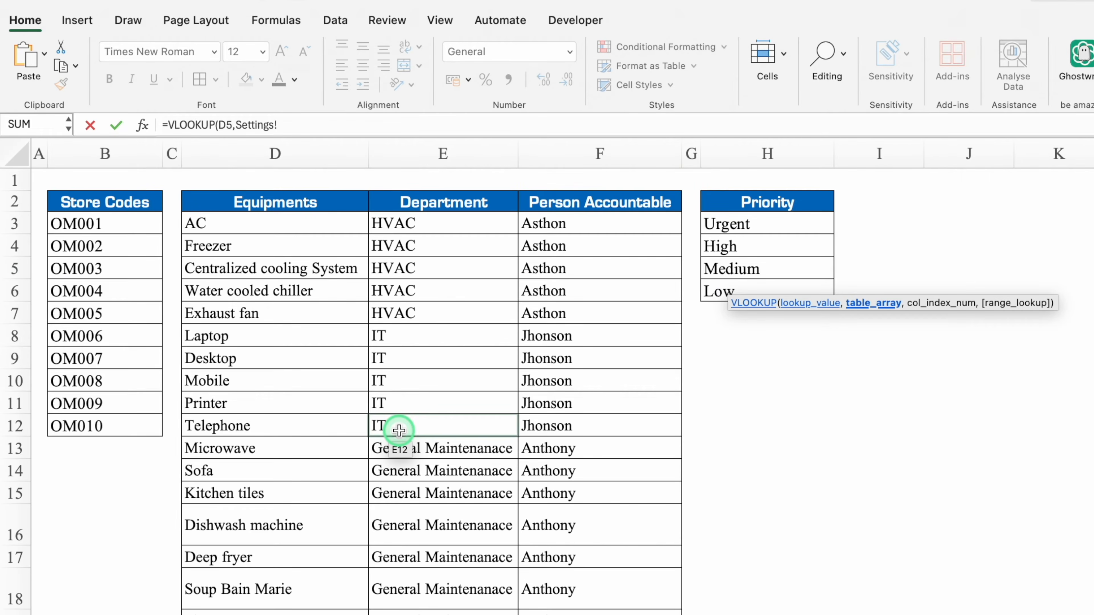
drag(450, 154, 557, 162)
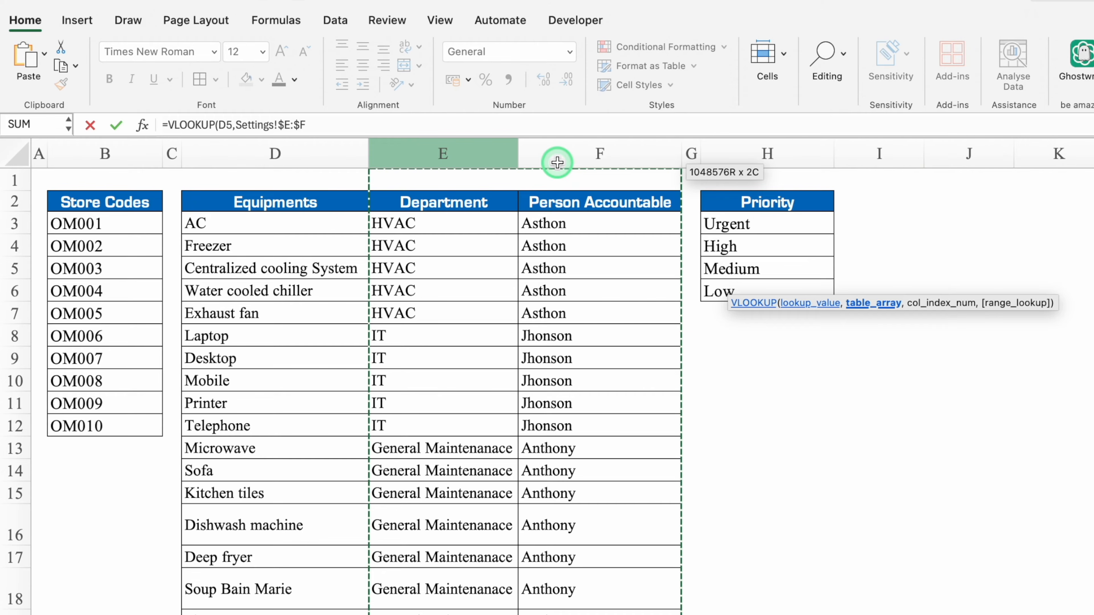
text(,2)
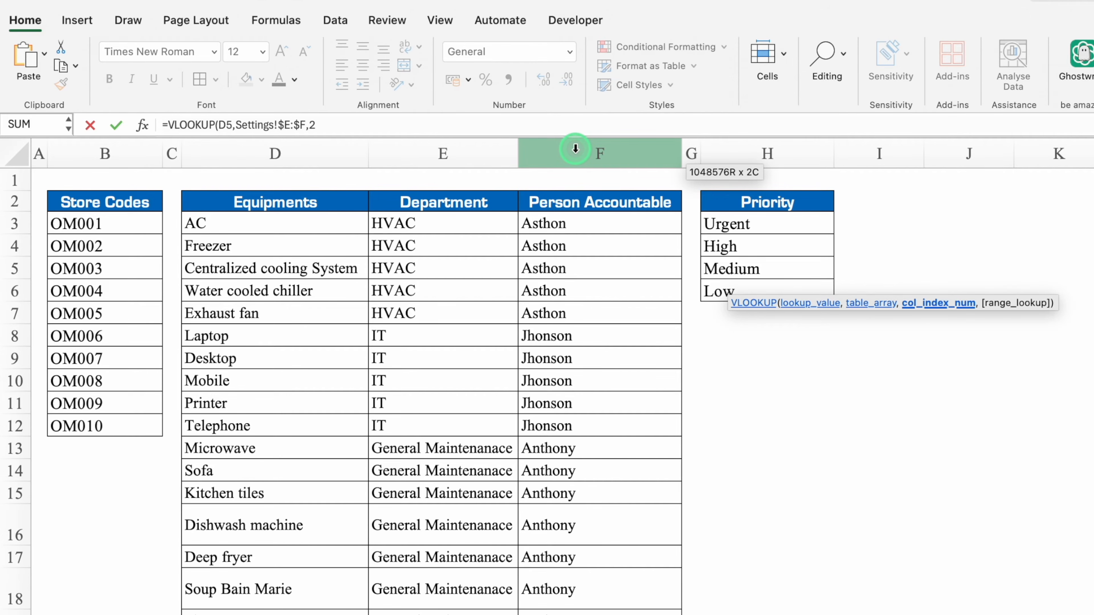
text(,0))
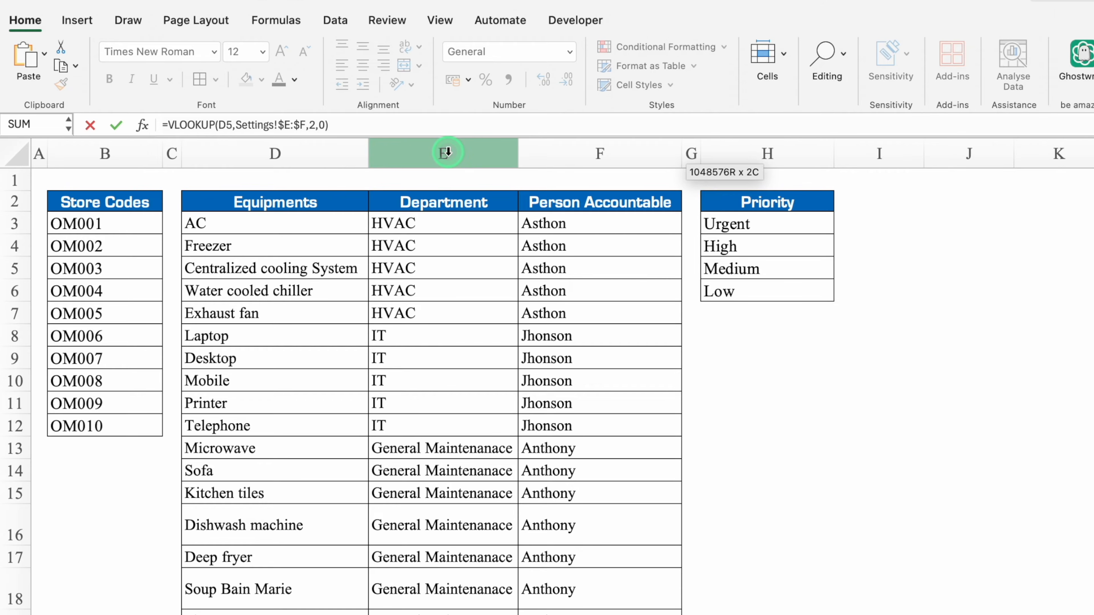
Wrap the F5 VLOOKUP in IFERROR with "" as the error value and fill the formula down through F19
click(194, 184)
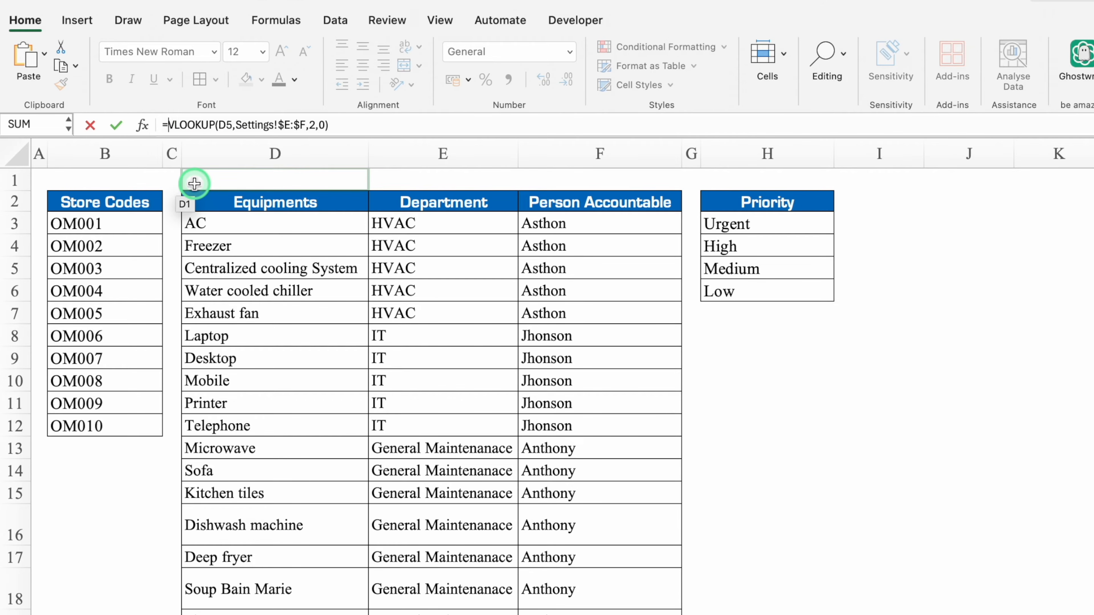
text(IFERROR()
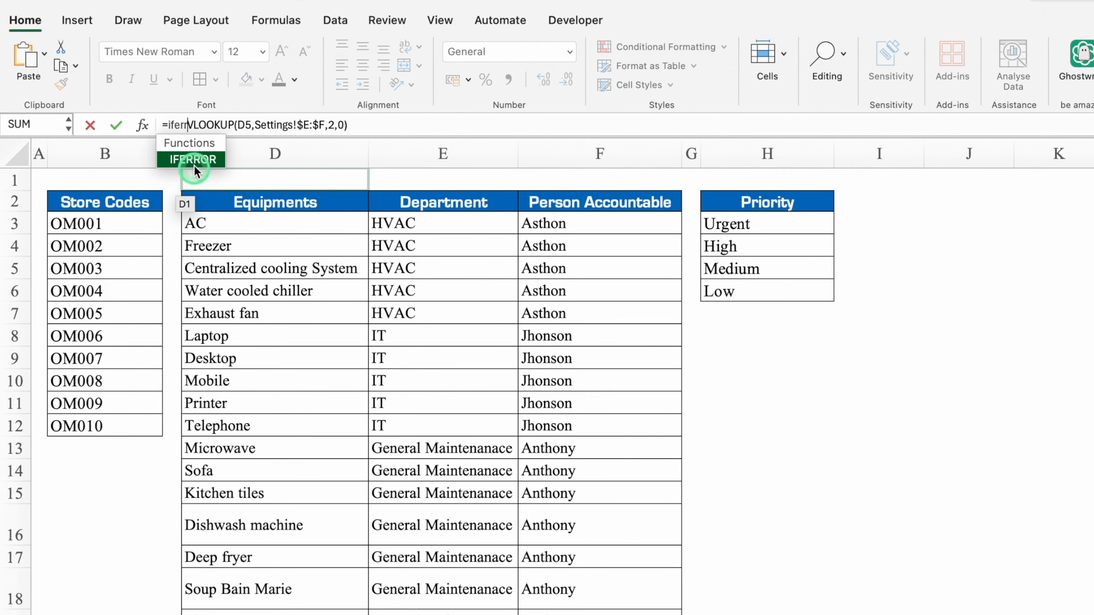
click(391, 122)
click(478, 169)
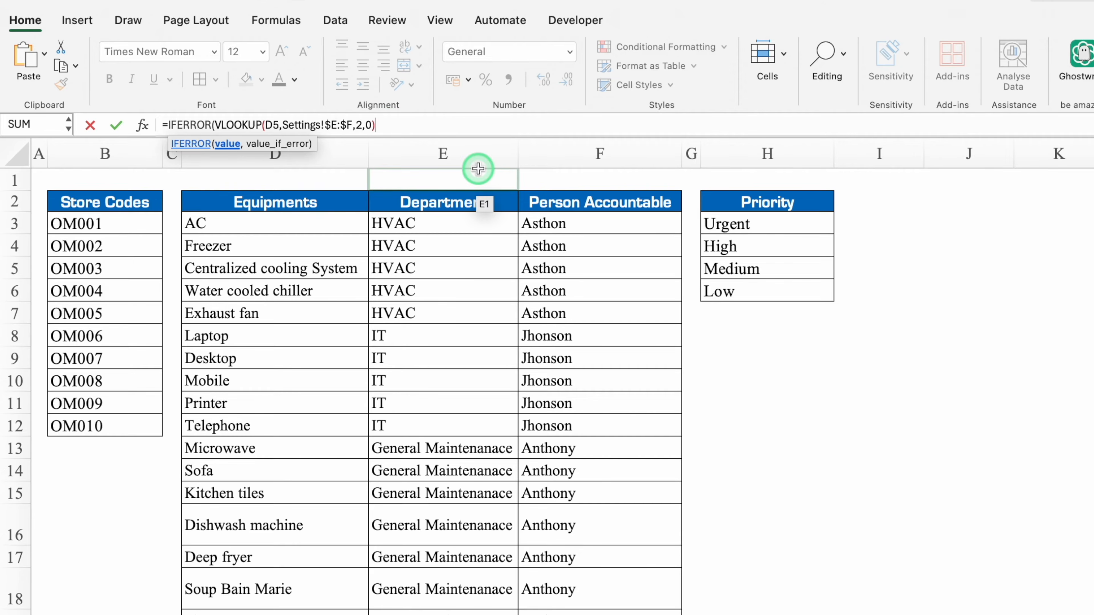
text(,)
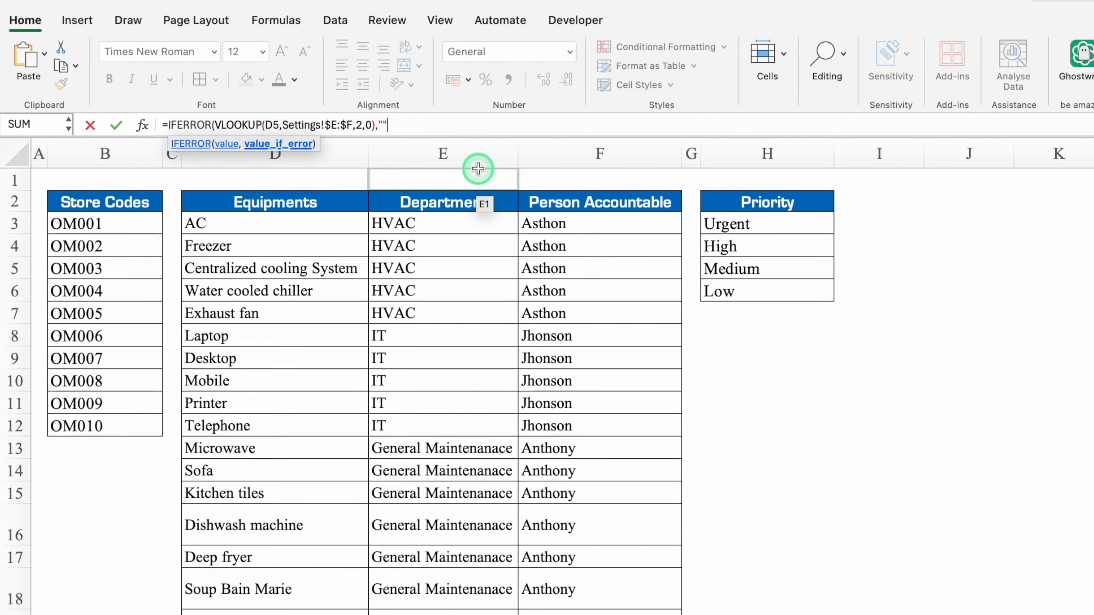
text(""))
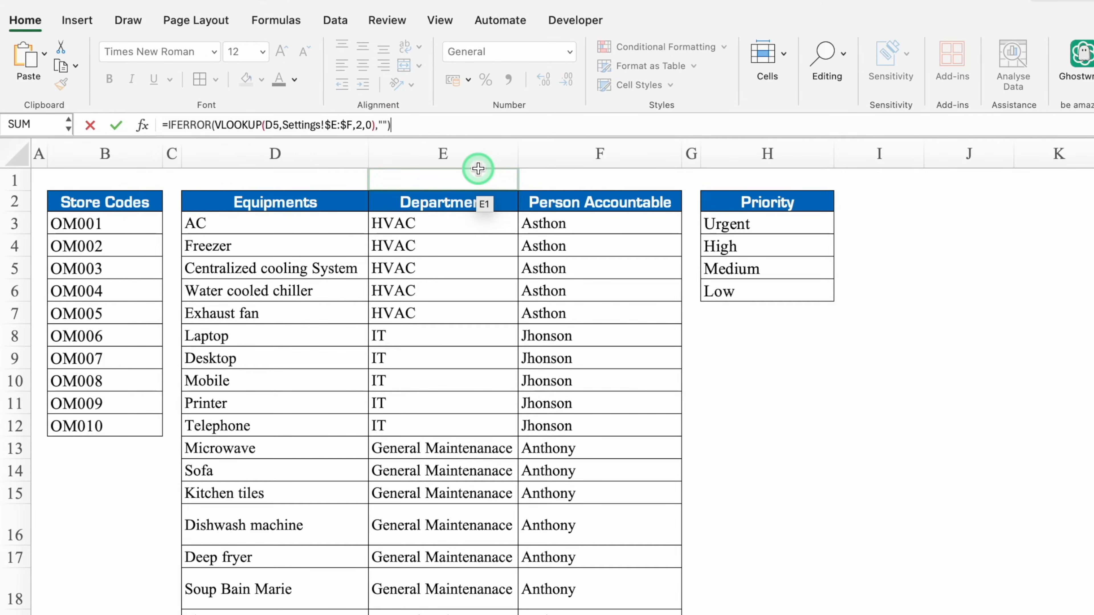
key(Return)
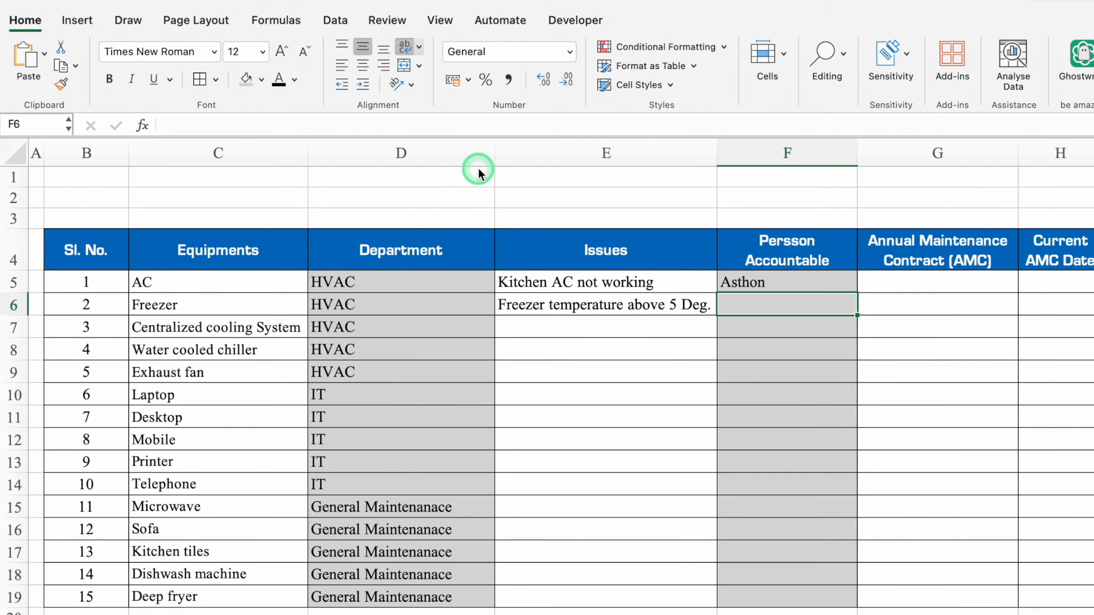
click(833, 281)
drag(855, 293, 852, 604)
Add list data validation with the source Yes,No to the Annual Maintenance Contract cells G5:G19
click(930, 280)
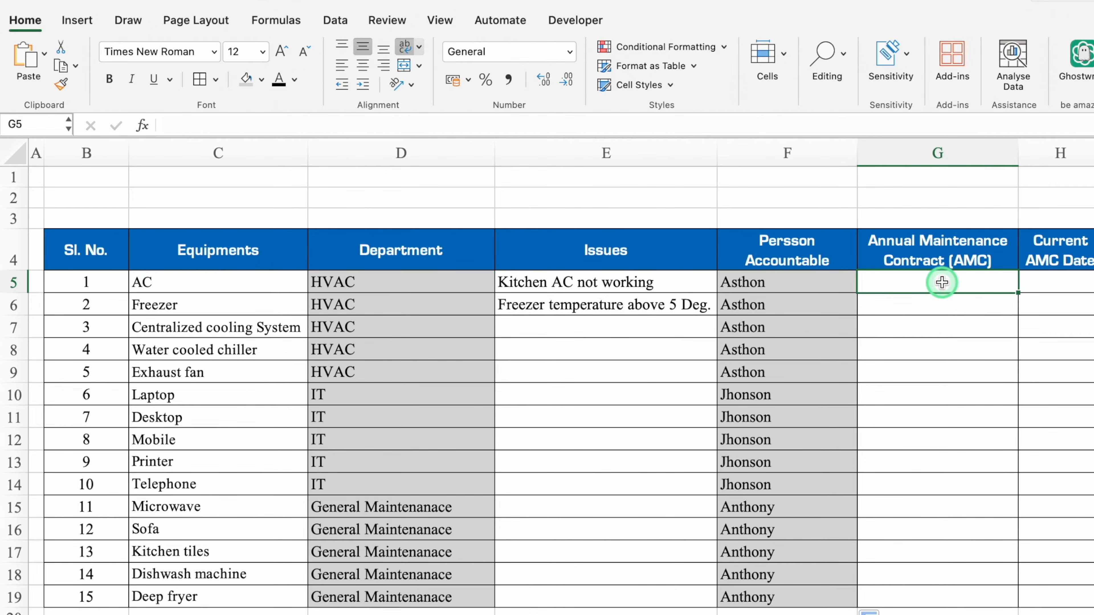
drag(942, 282, 947, 602)
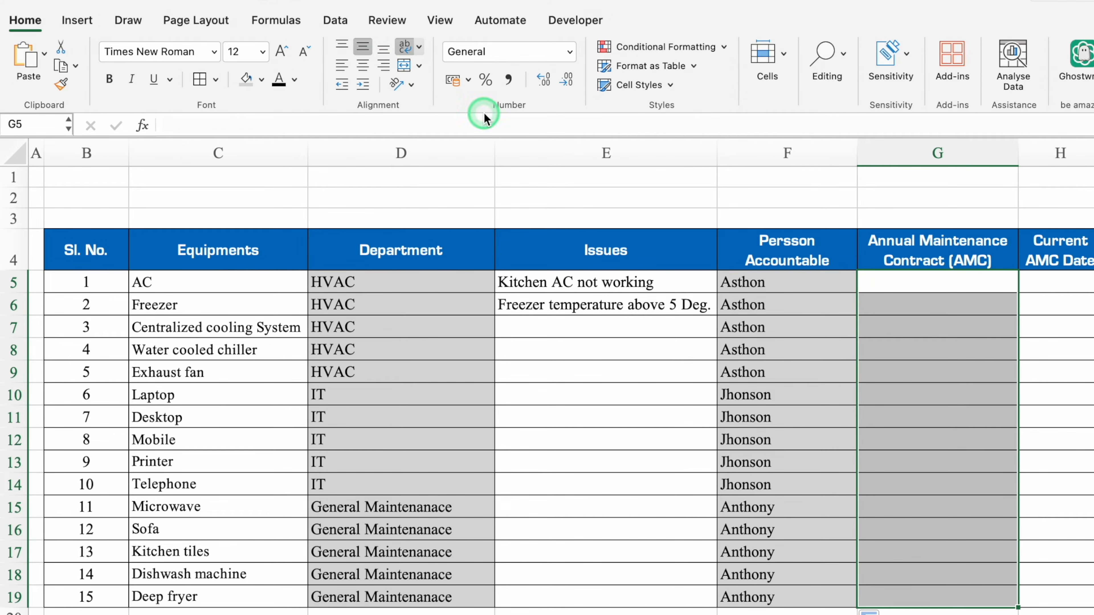
click(335, 20)
click(940, 55)
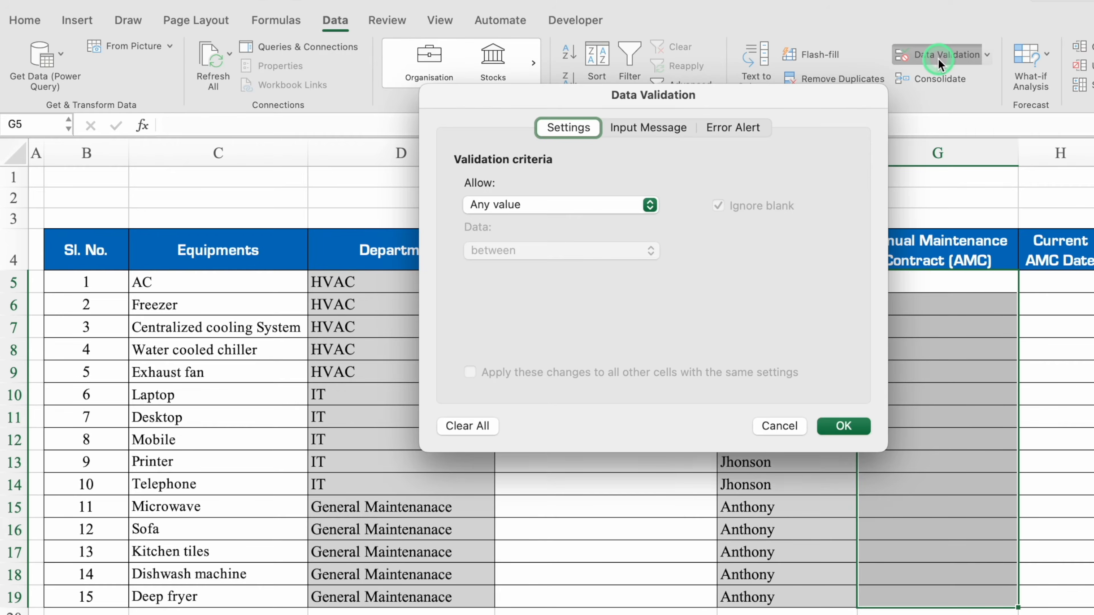
click(648, 205)
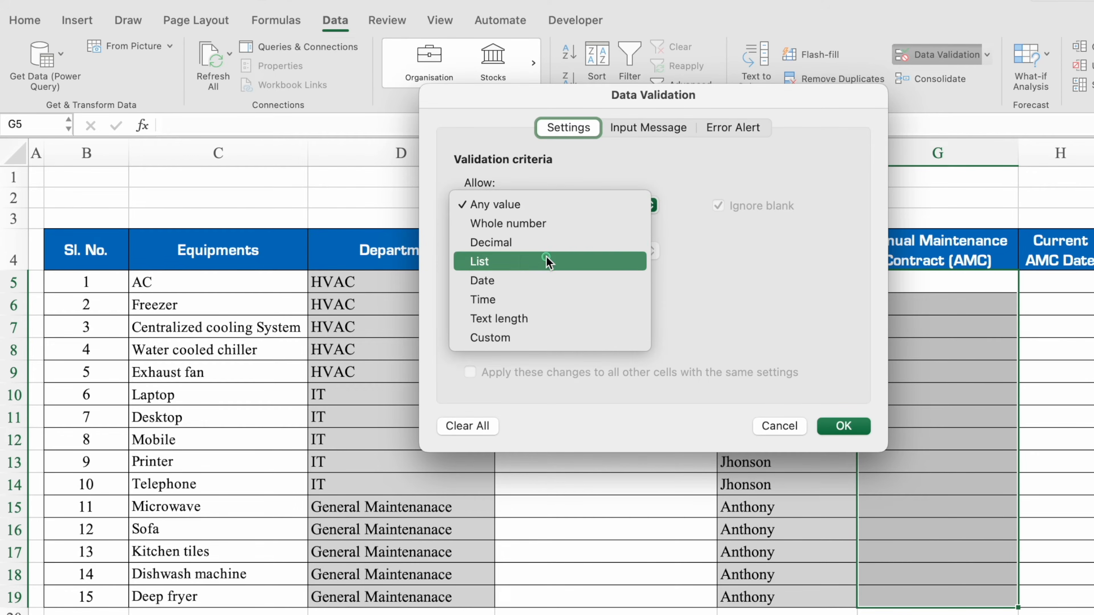
click(604, 257)
click(573, 297)
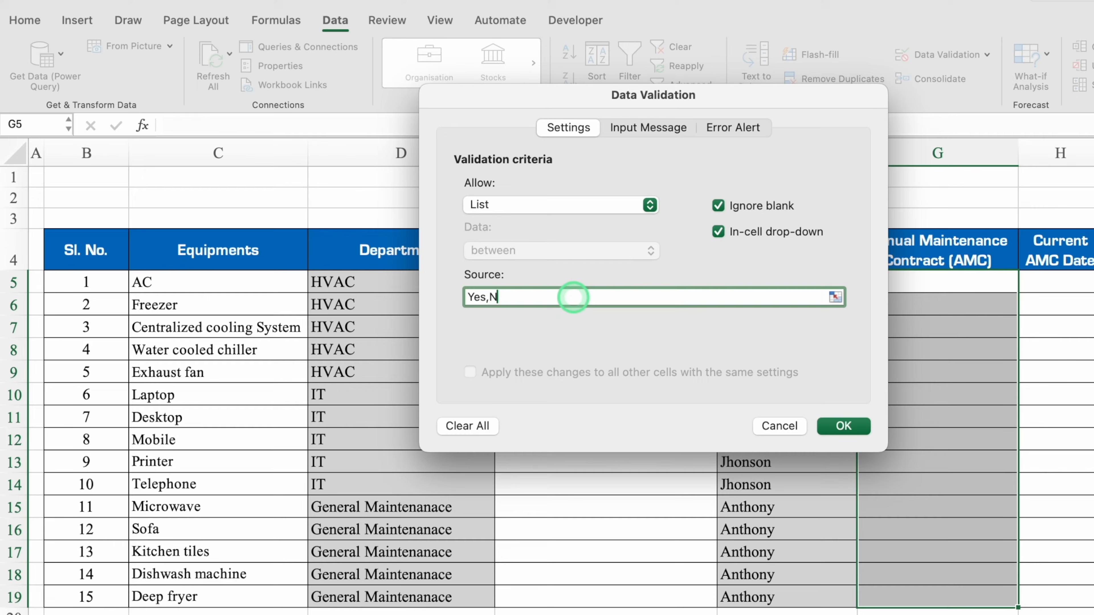
click(841, 424)
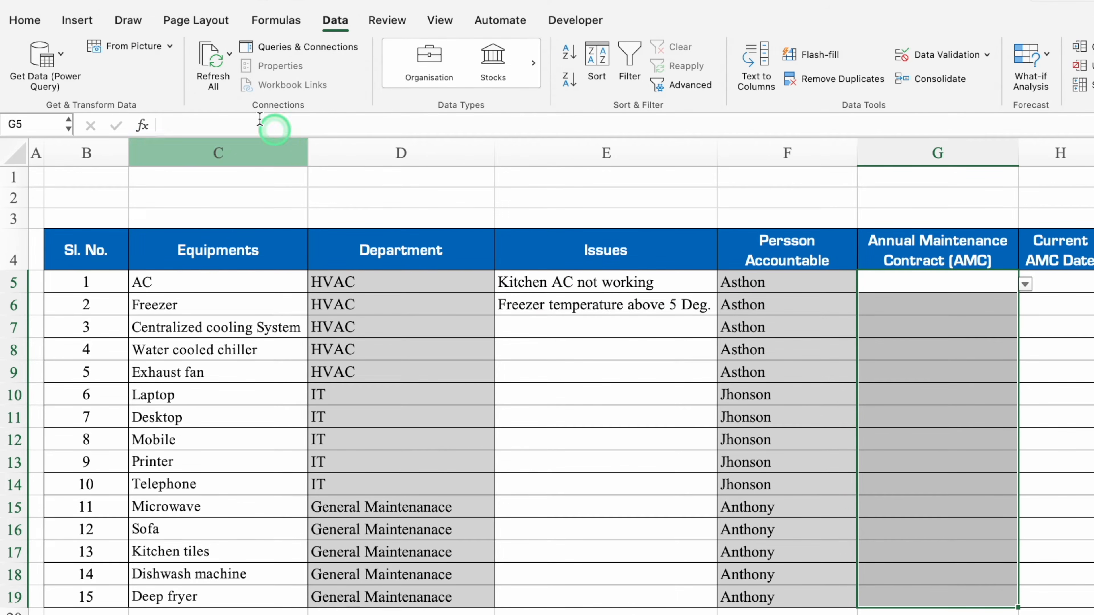
Add a conditional formatting rule to G5:G19 that shows cells equal to Yes in bold green text
click(25, 20)
click(680, 48)
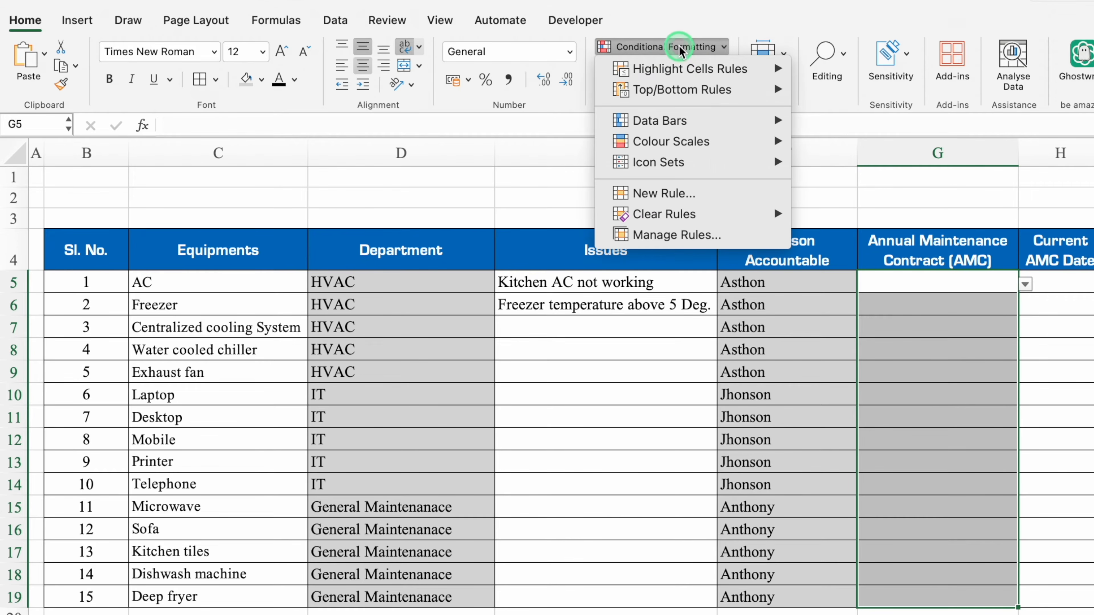
mouse_move(706, 69)
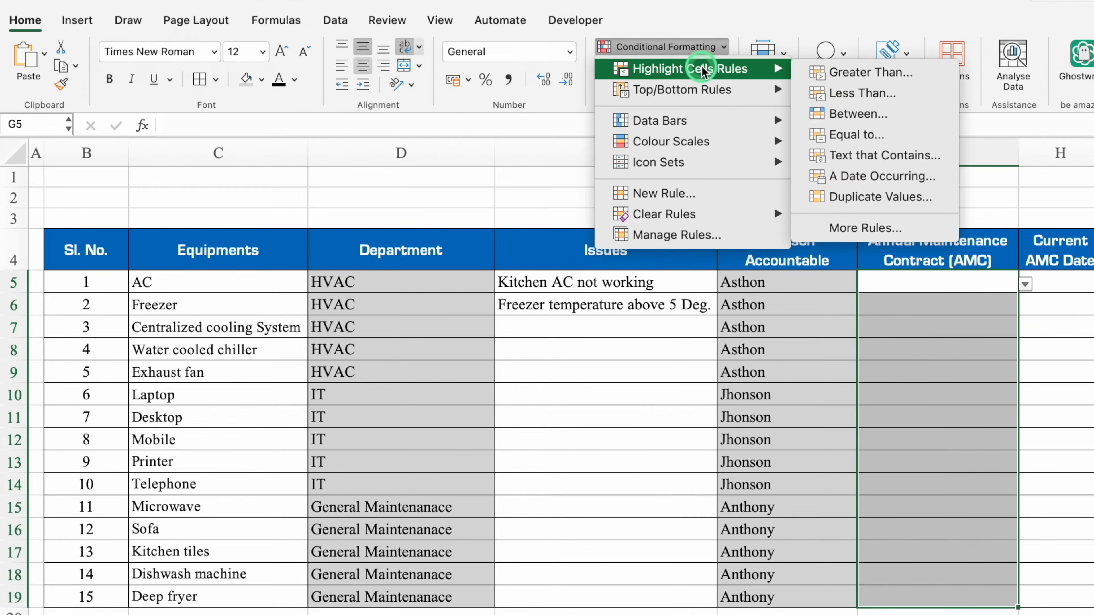
click(856, 135)
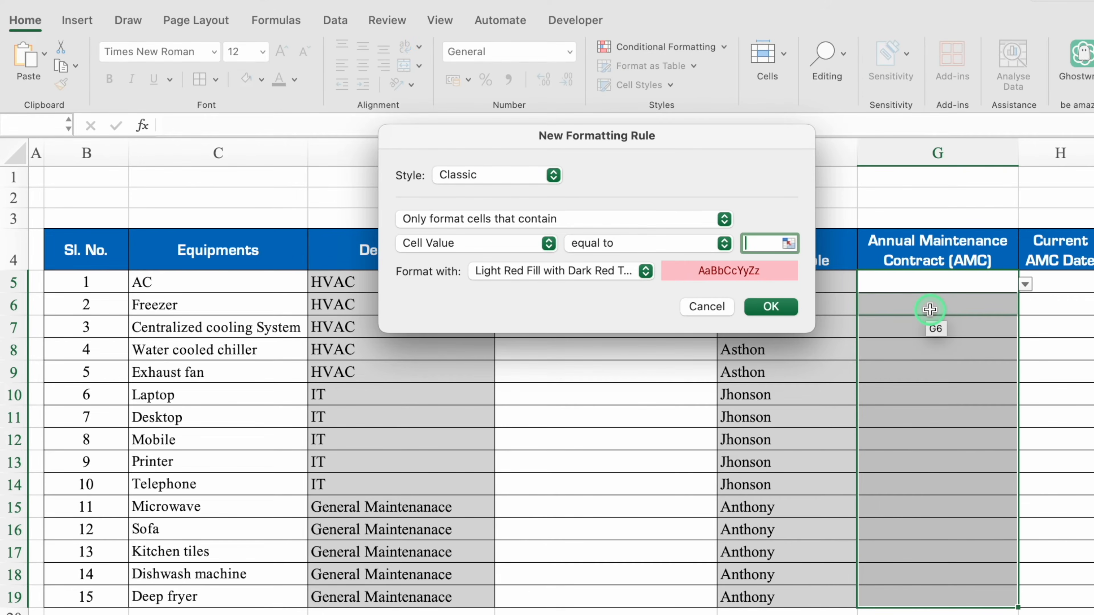
text(Yes)
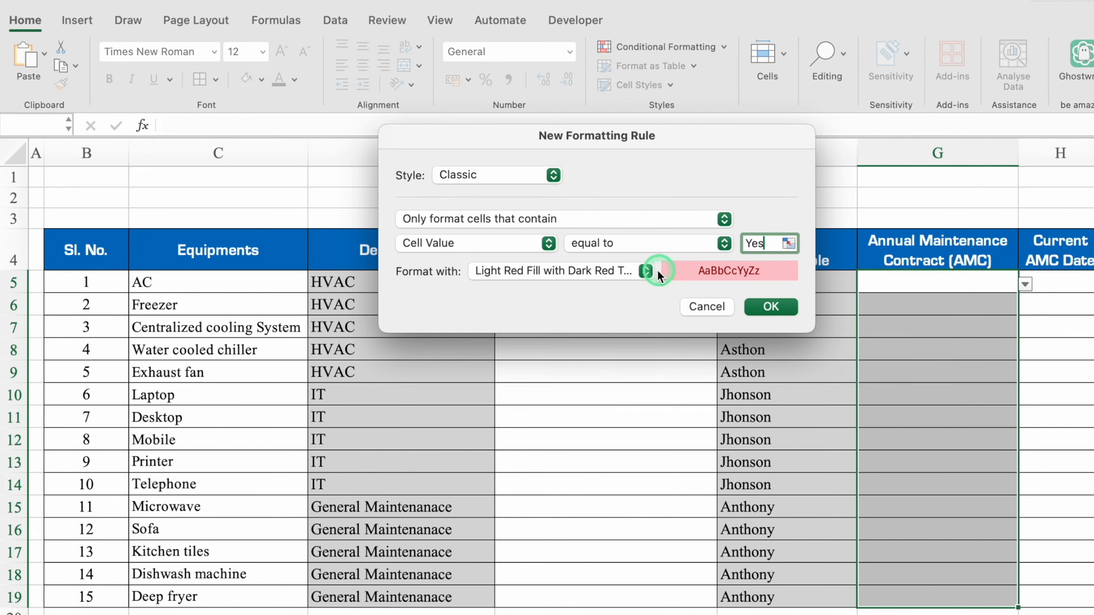
click(647, 270)
click(618, 377)
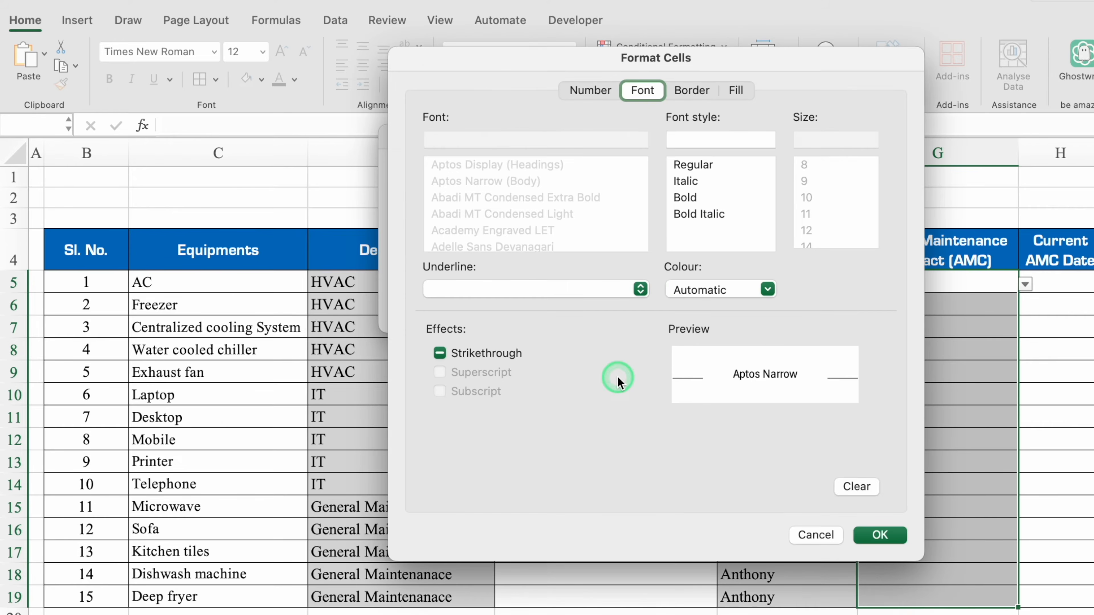
click(770, 290)
click(761, 487)
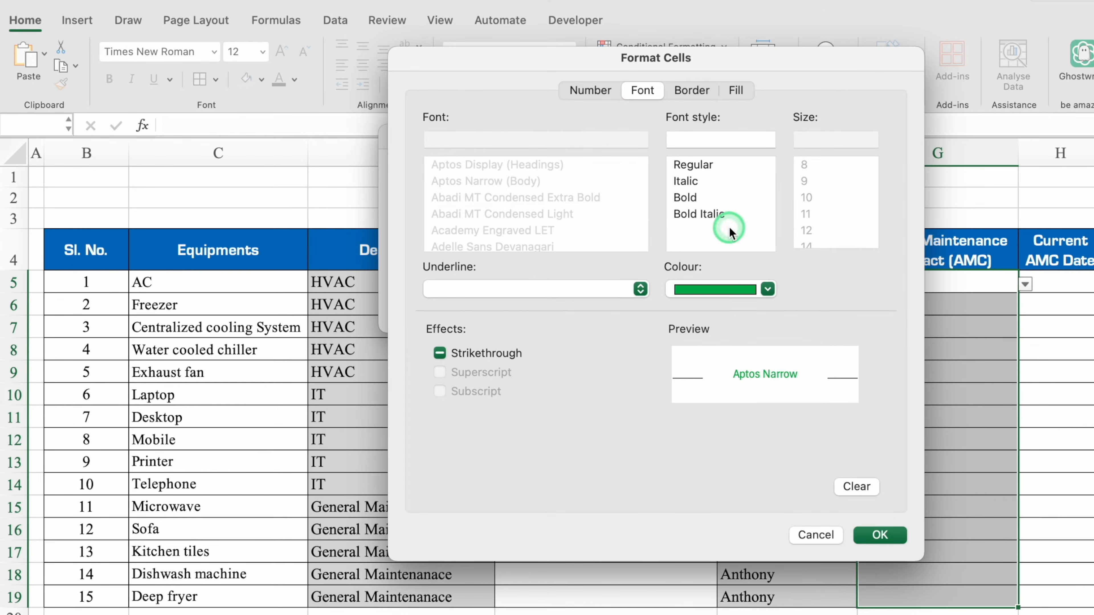
click(704, 198)
click(879, 534)
click(771, 306)
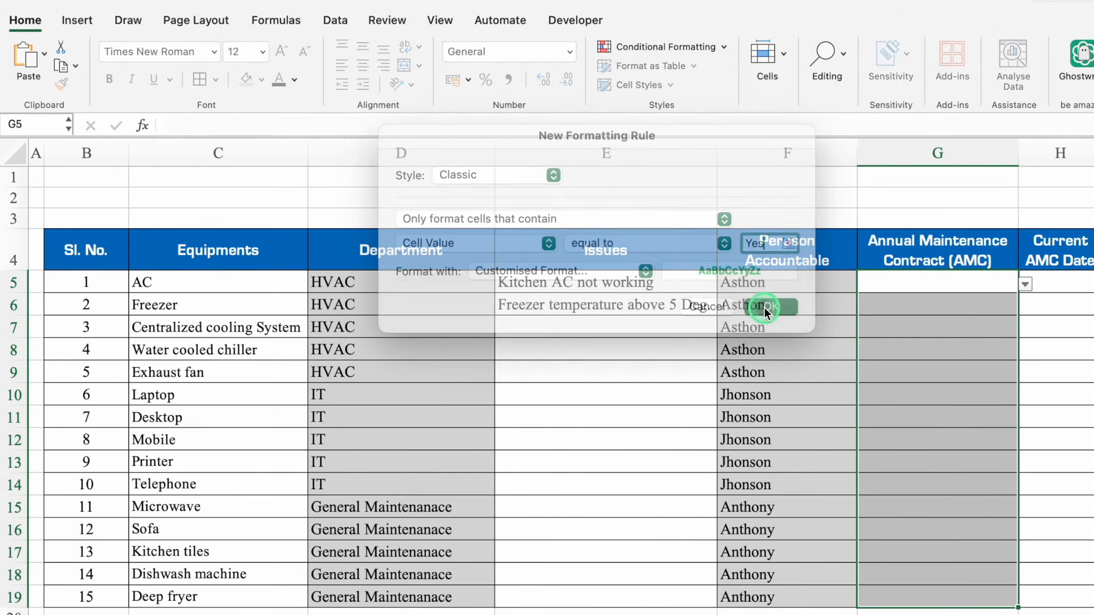
Add a conditional formatting rule to G5:G19 that shows cells equal to No in bold red text
click(706, 46)
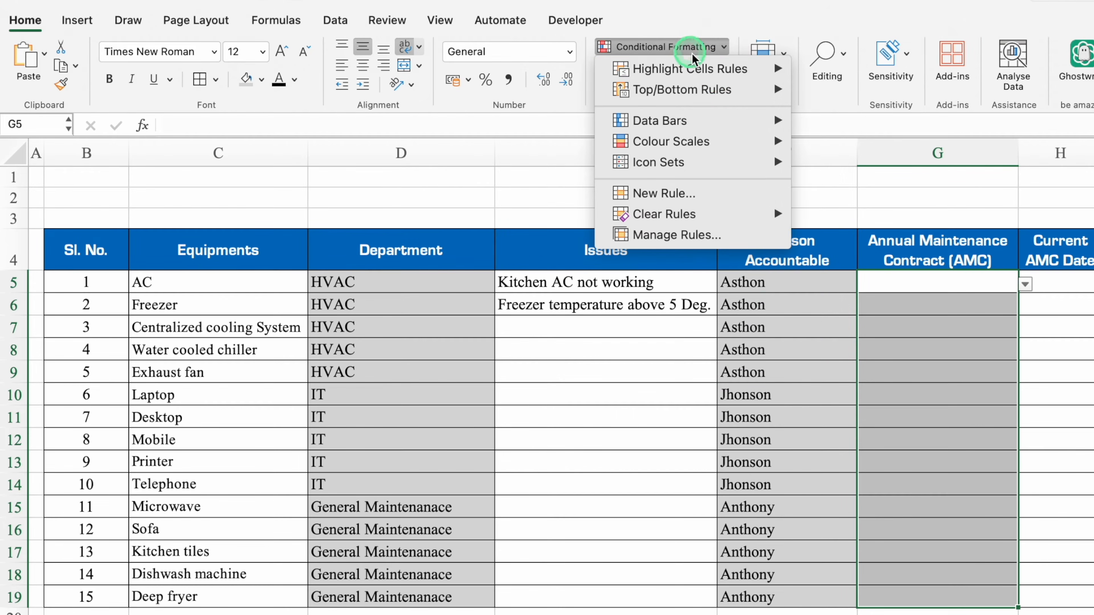
mouse_move(693, 68)
click(821, 136)
click(760, 243)
text(No)
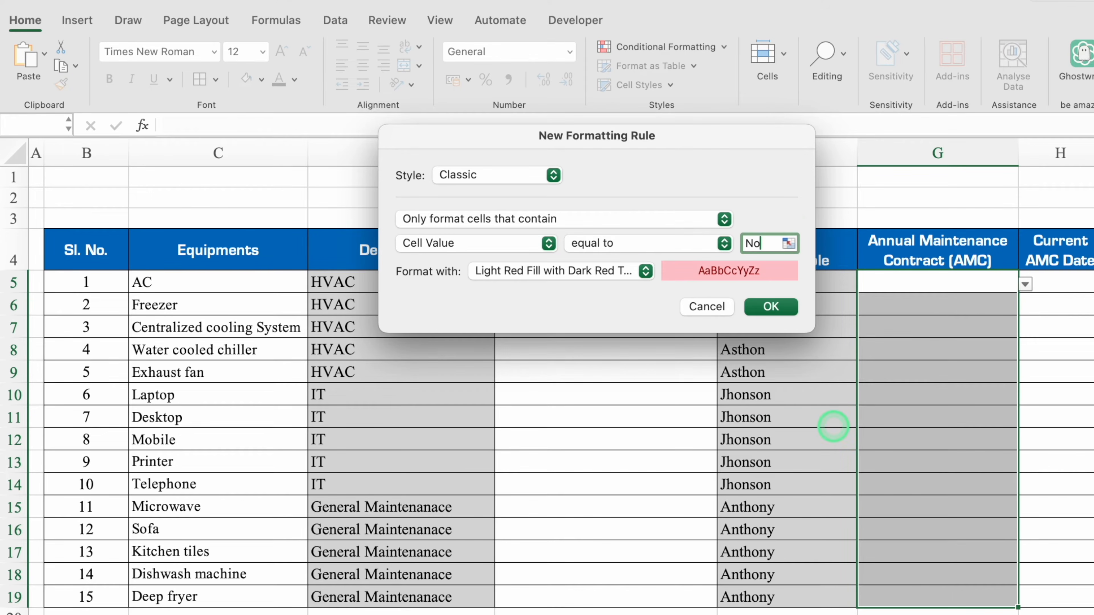
click(645, 271)
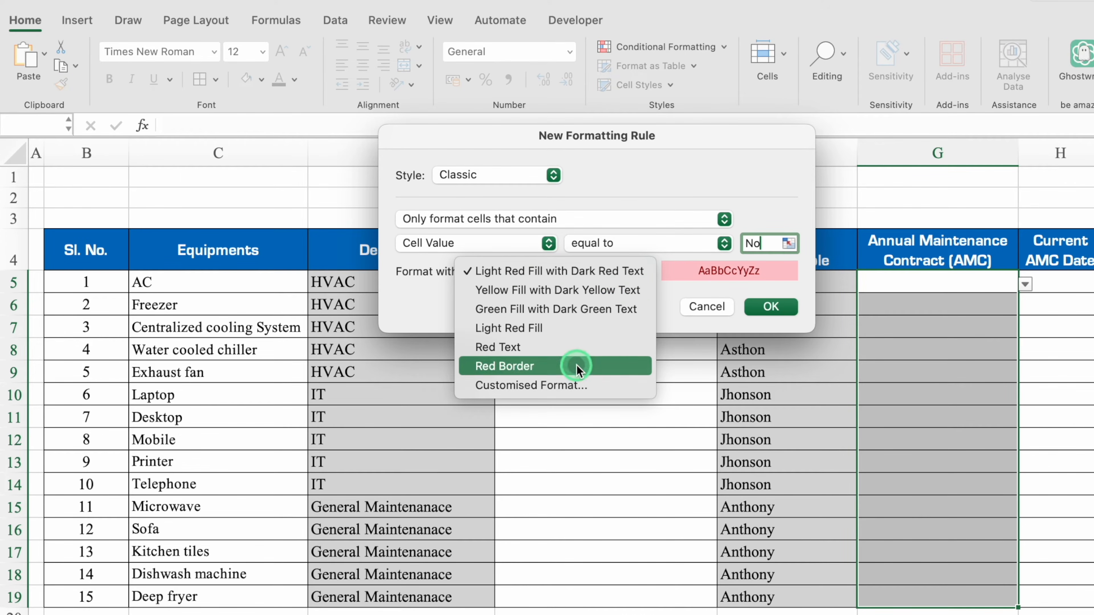
click(581, 385)
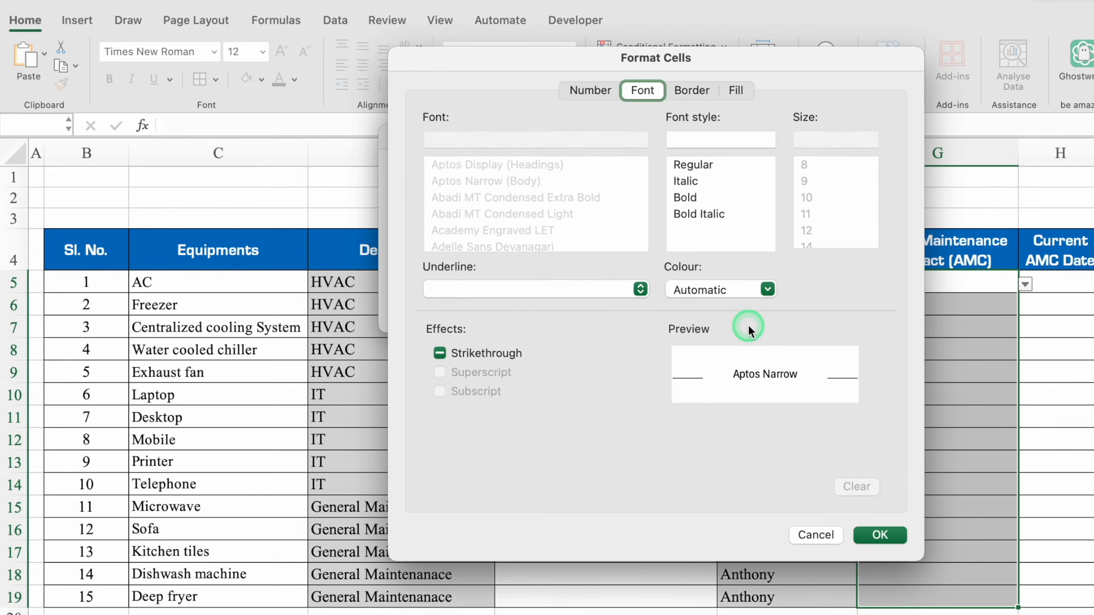
click(768, 290)
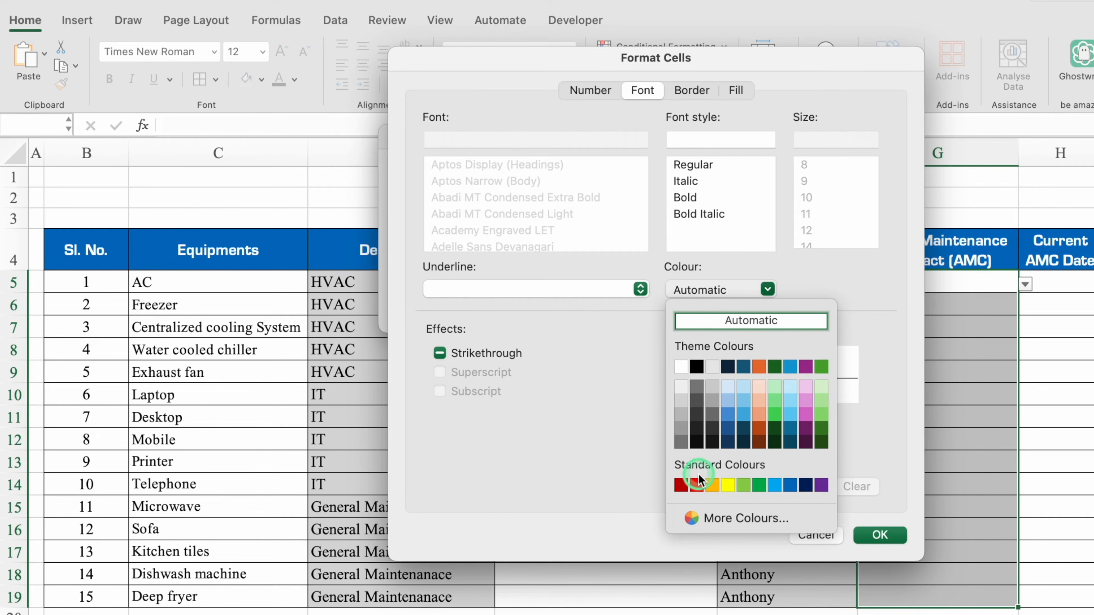
click(698, 483)
click(694, 198)
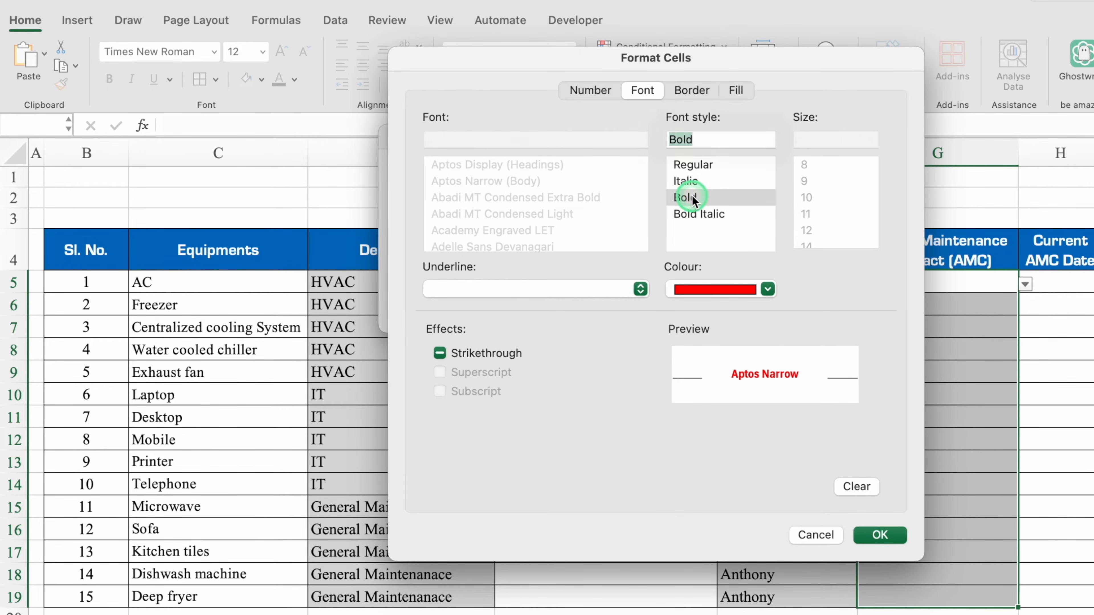
click(879, 535)
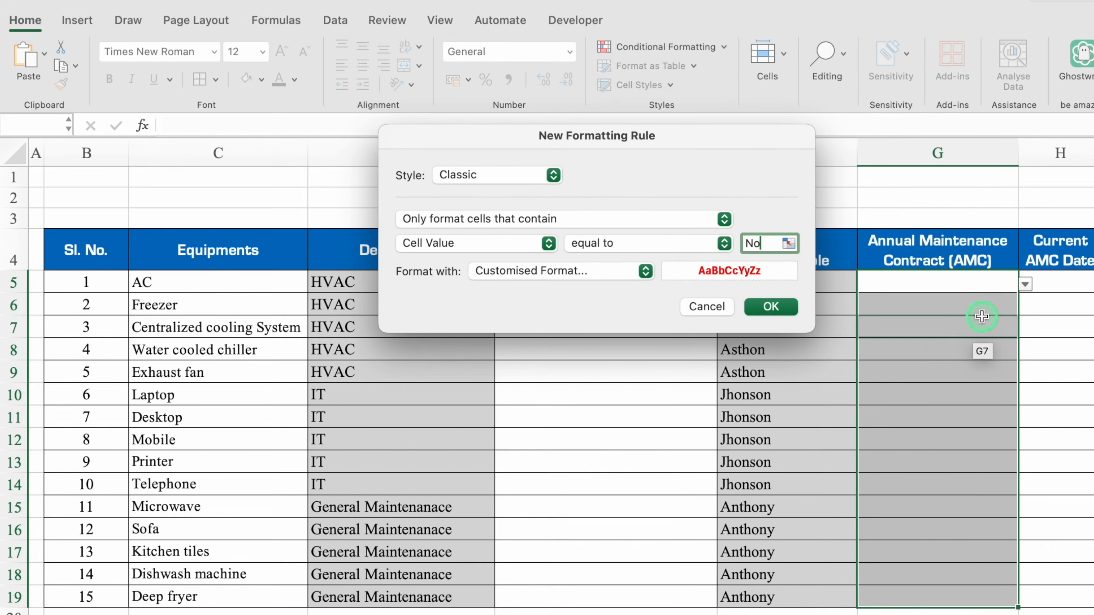
click(774, 305)
Choose Yes for the AMC cell G5 and fill it down through G19
click(898, 283)
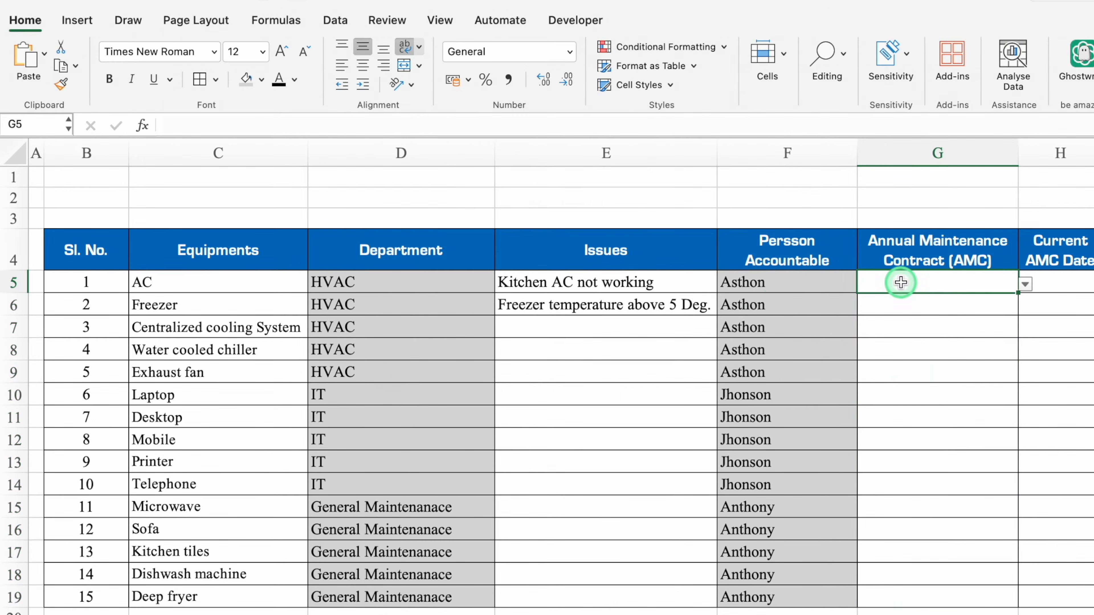
click(1024, 283)
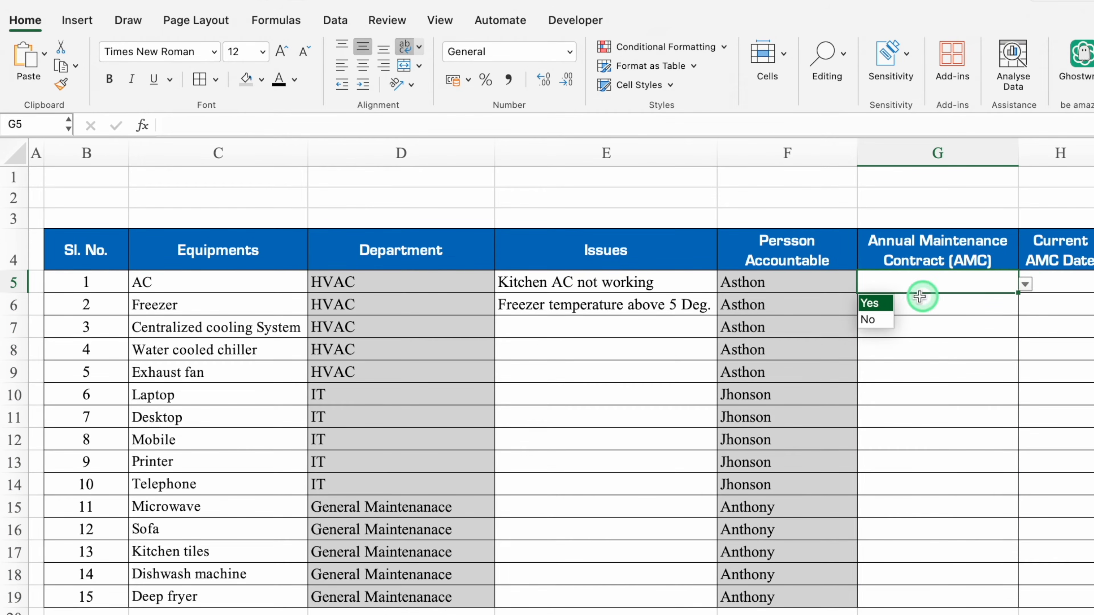
click(884, 307)
drag(1018, 293, 998, 598)
Set the AMC value to No for Laptop, Desktop and Telephone in G10, G11 and G14
click(911, 394)
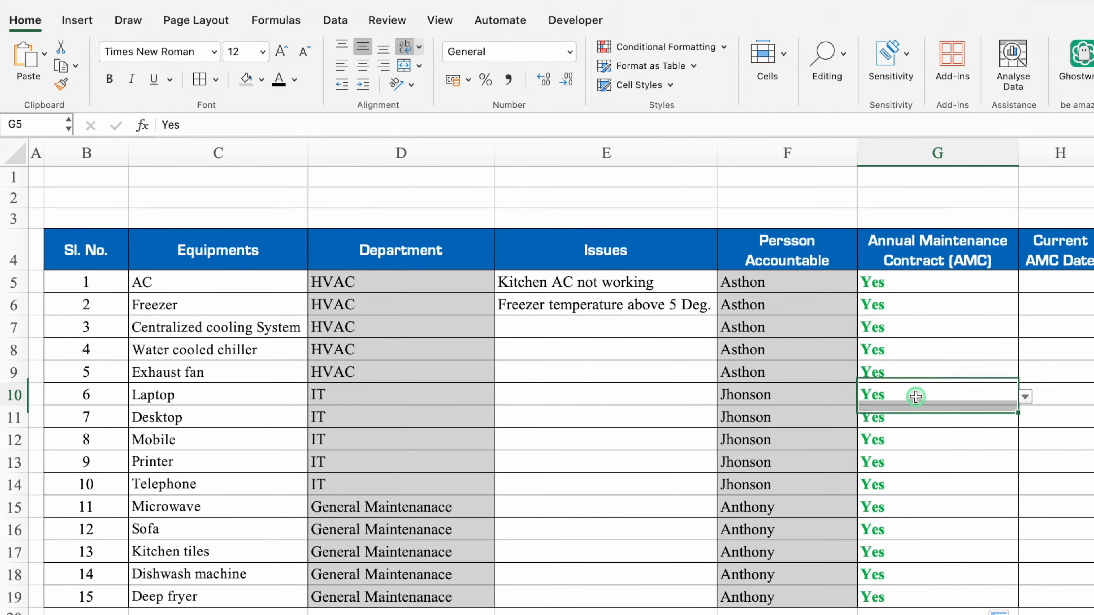
click(1025, 396)
click(874, 429)
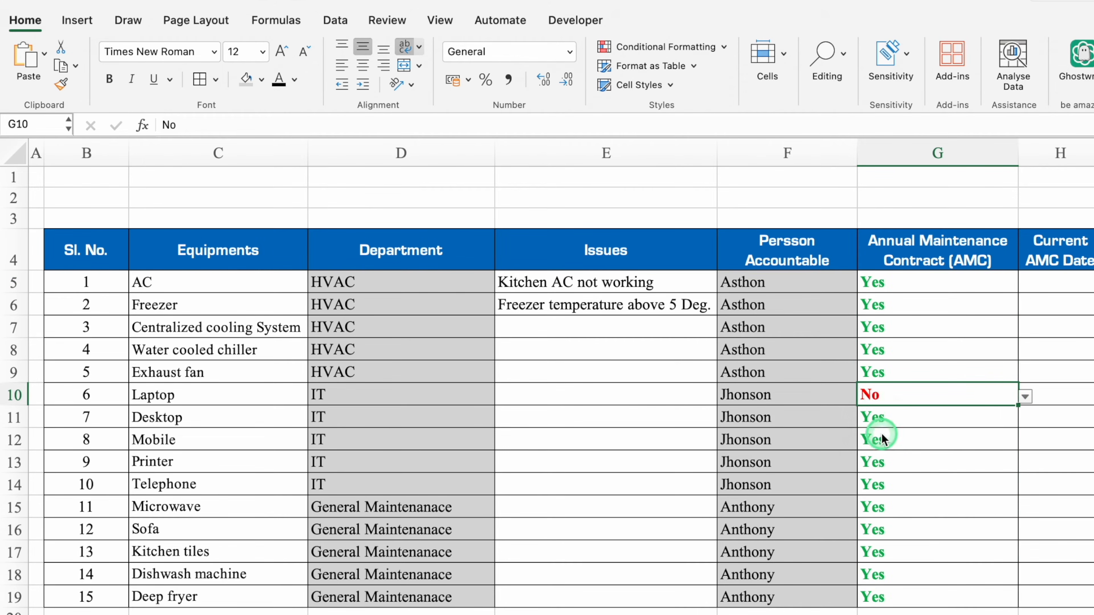
click(927, 417)
click(1026, 419)
click(874, 452)
click(948, 484)
click(1026, 487)
click(874, 520)
click(936, 613)
Enter the date 1/1/23 in H5 and format column H with the 14-Mar-12 date type
click(1059, 281)
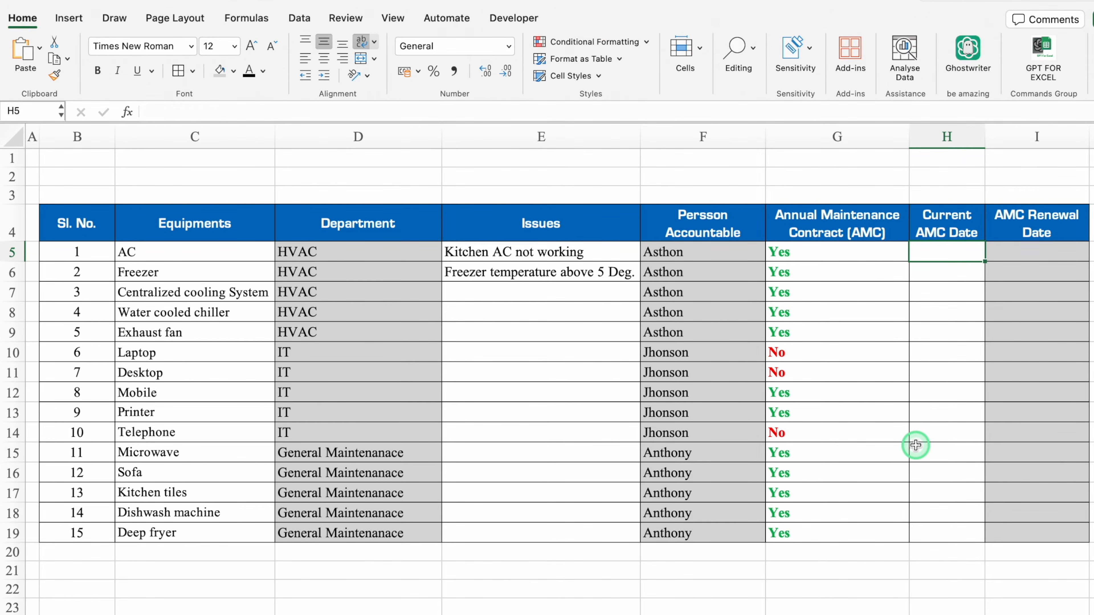
text(1/1/23)
key(Return)
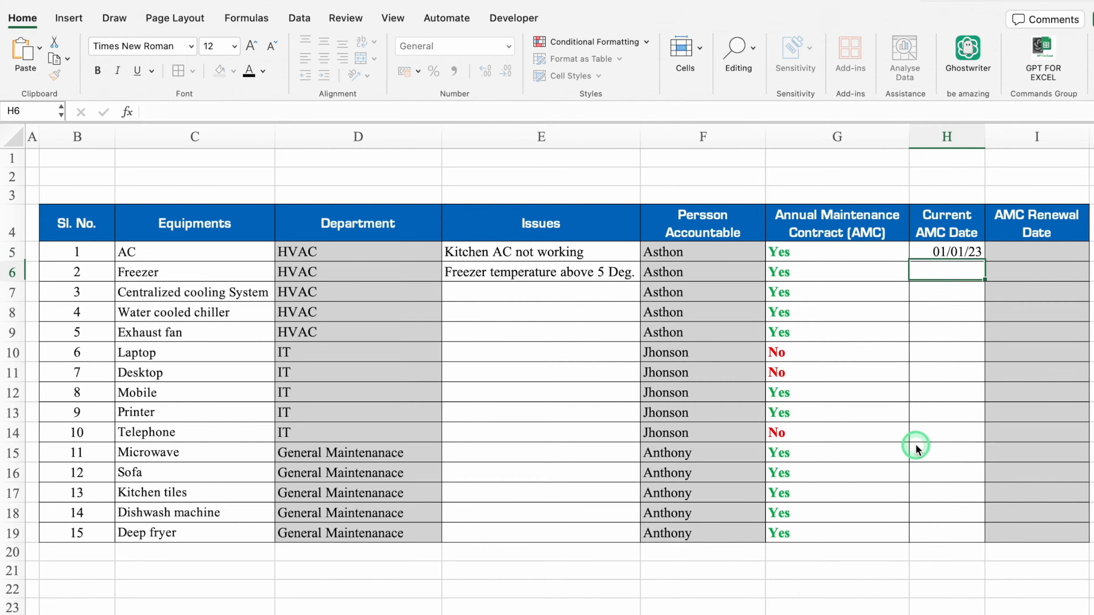
click(940, 137)
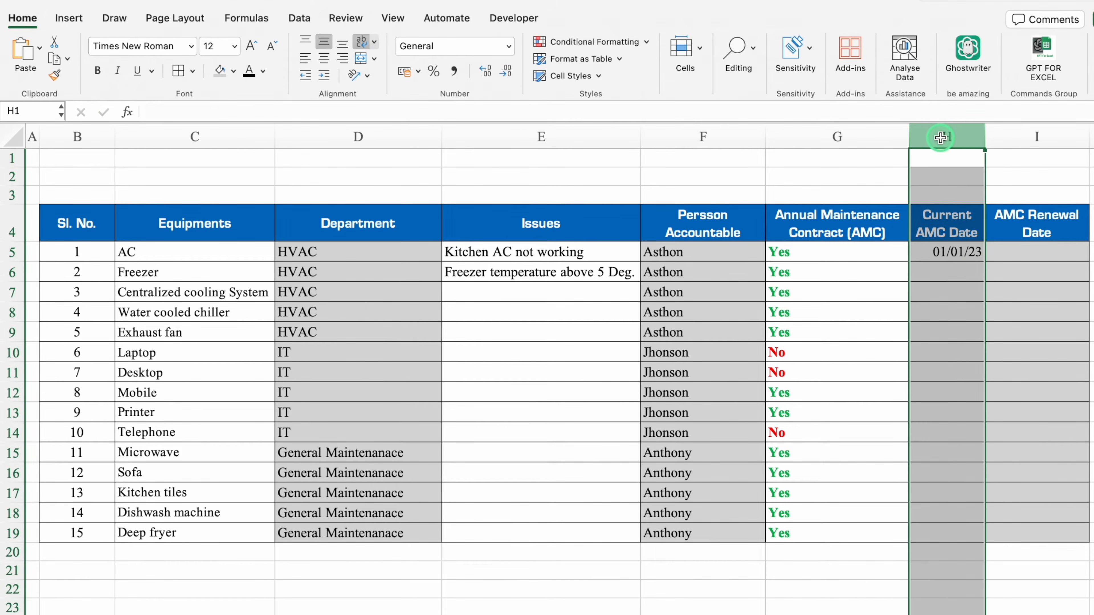
key(super+1)
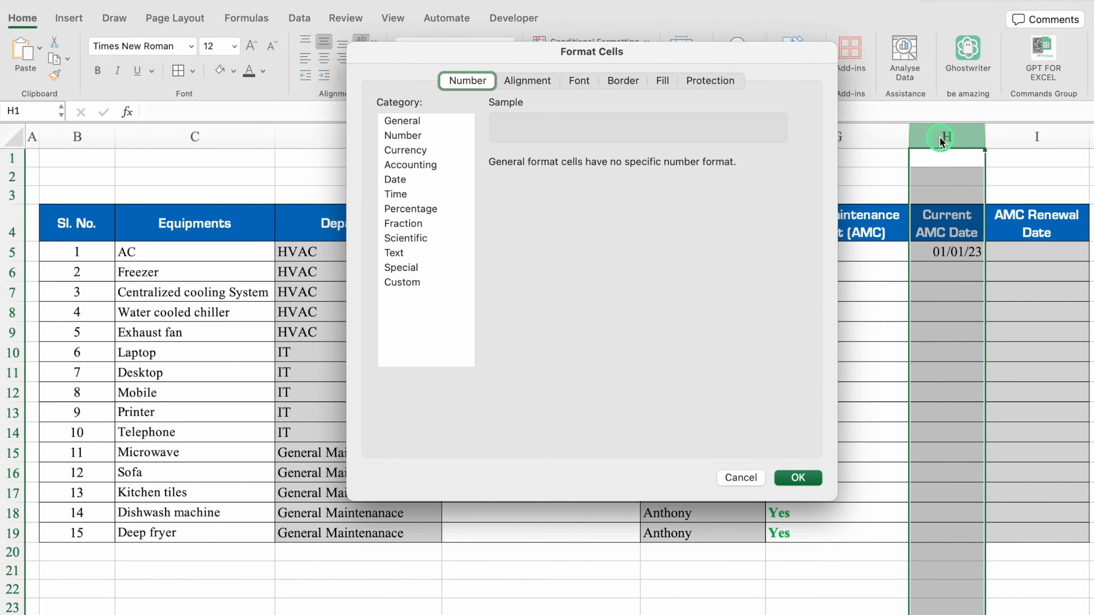
click(416, 179)
click(539, 256)
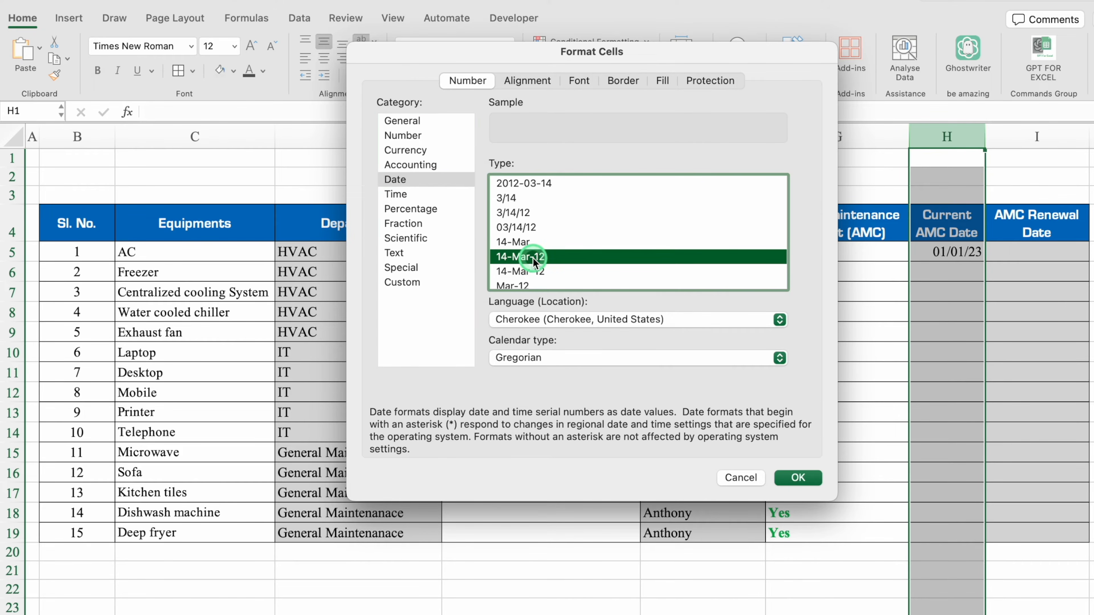
click(797, 477)
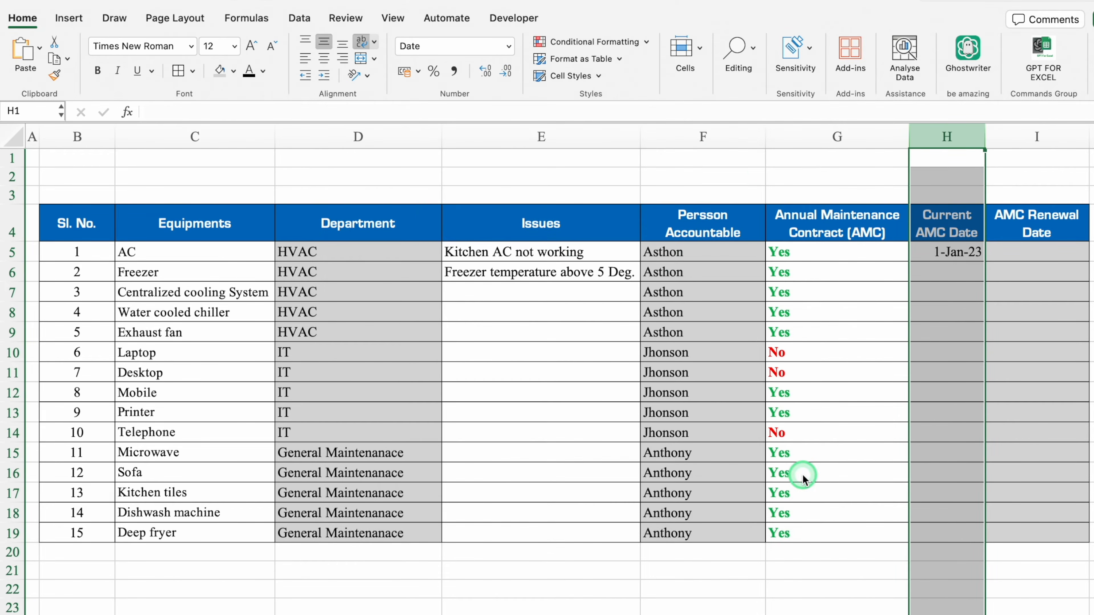
Left-align column H while keeping its H4 header centred, and fill the H5 date down through H19
click(305, 58)
click(953, 226)
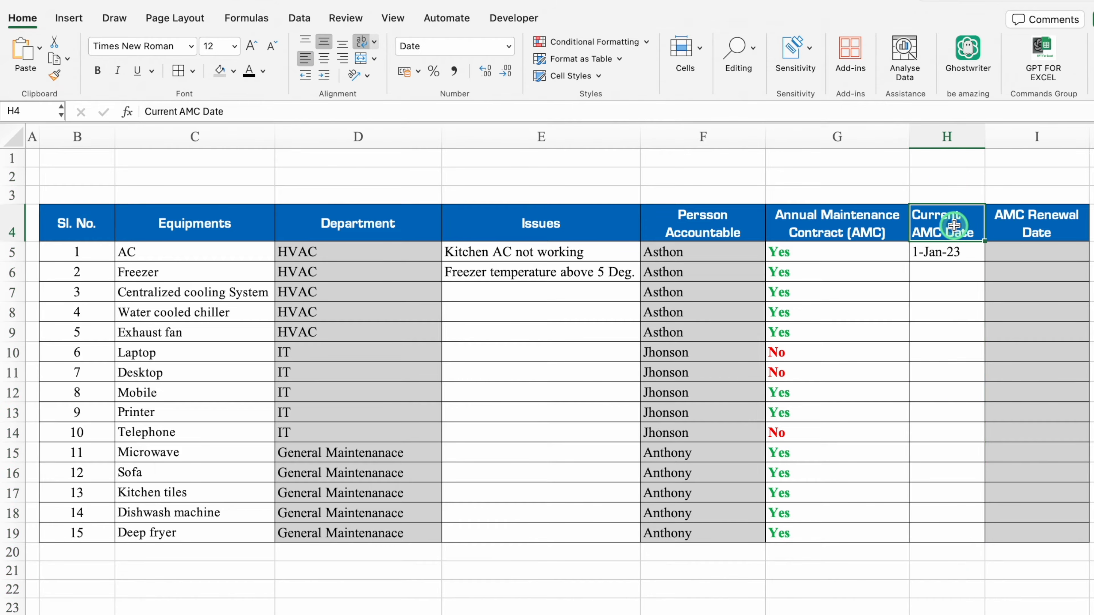
click(324, 59)
click(946, 252)
drag(985, 262, 995, 541)
Enter the AMC renewal formula =H5+364 in I5, left-align it and fill it down through I19
click(1027, 251)
scroll(1023, 246, right, 10)
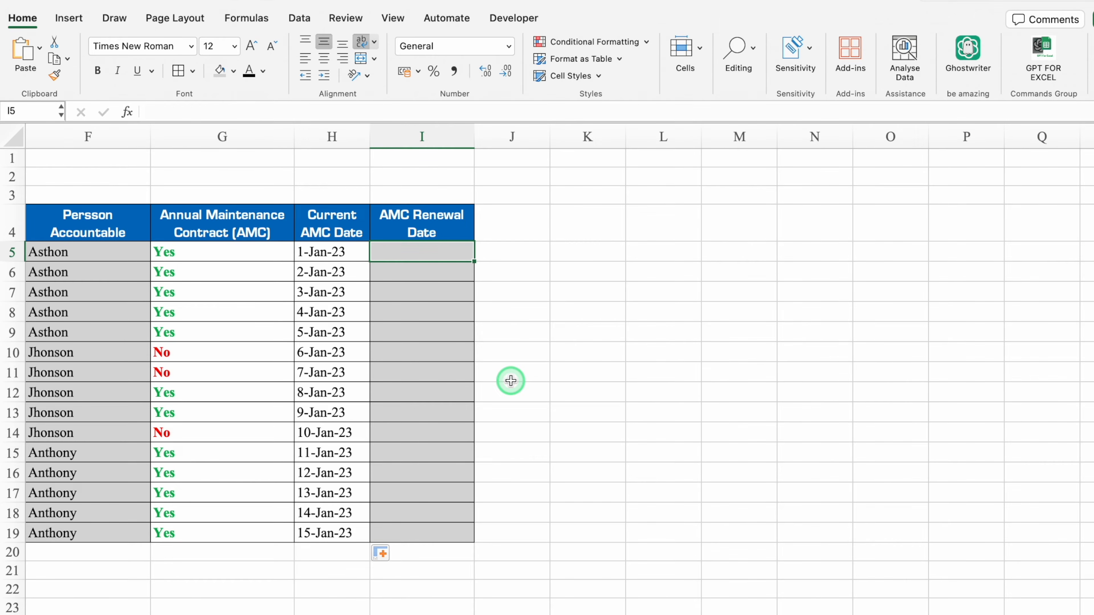
text(=)
click(344, 248)
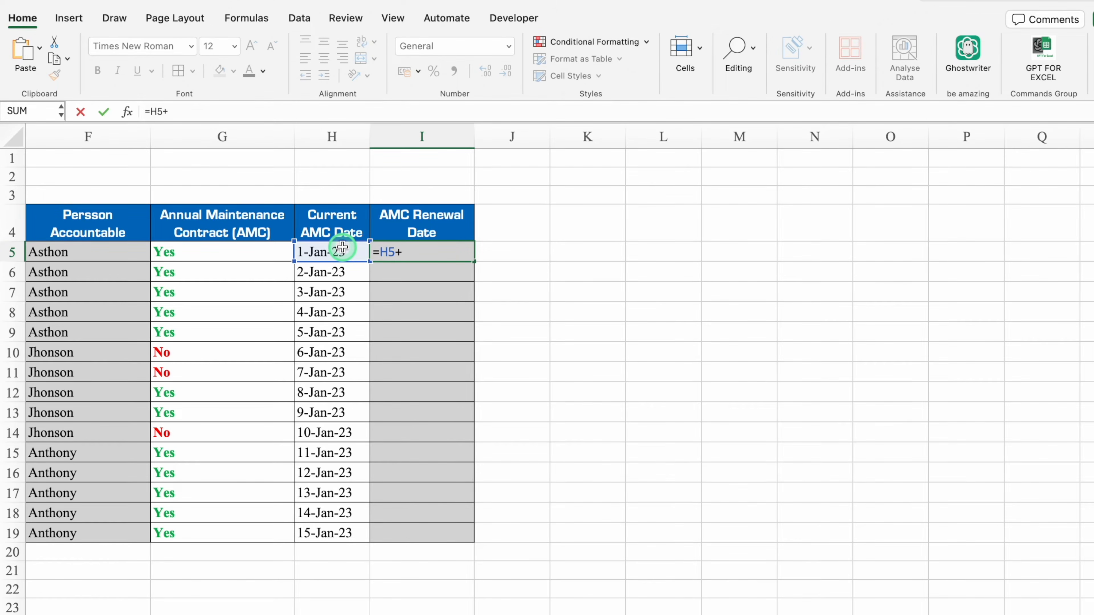
key(Return)
click(380, 250)
click(307, 59)
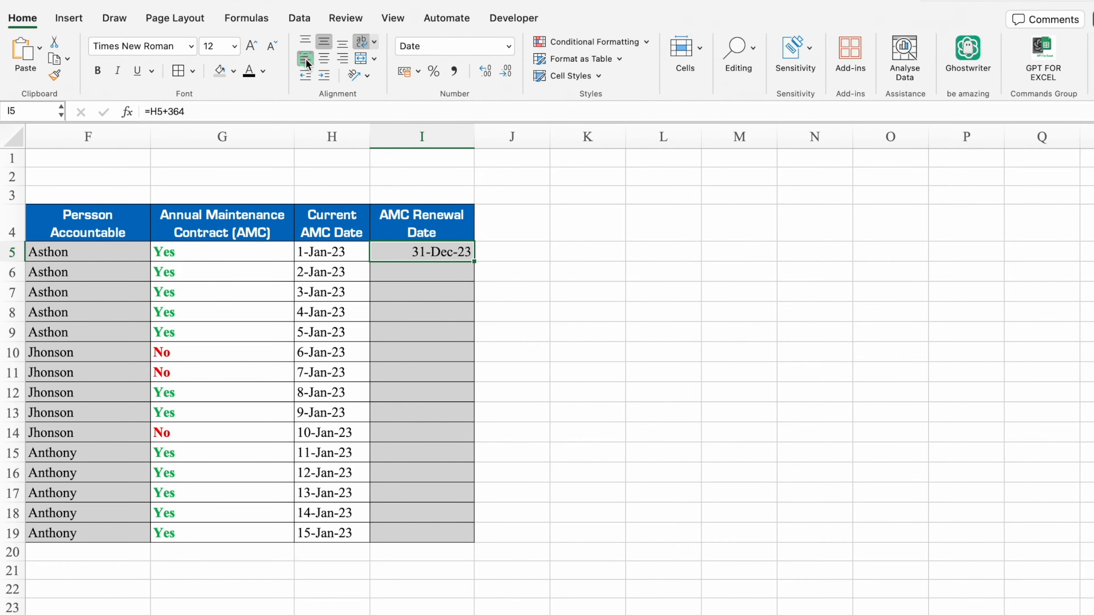
double_click(474, 262)
Copy the I4 header cell to J4, clear its text and extend the blank header formatting across to S4
key(Up)
key(super+c)
click(521, 226)
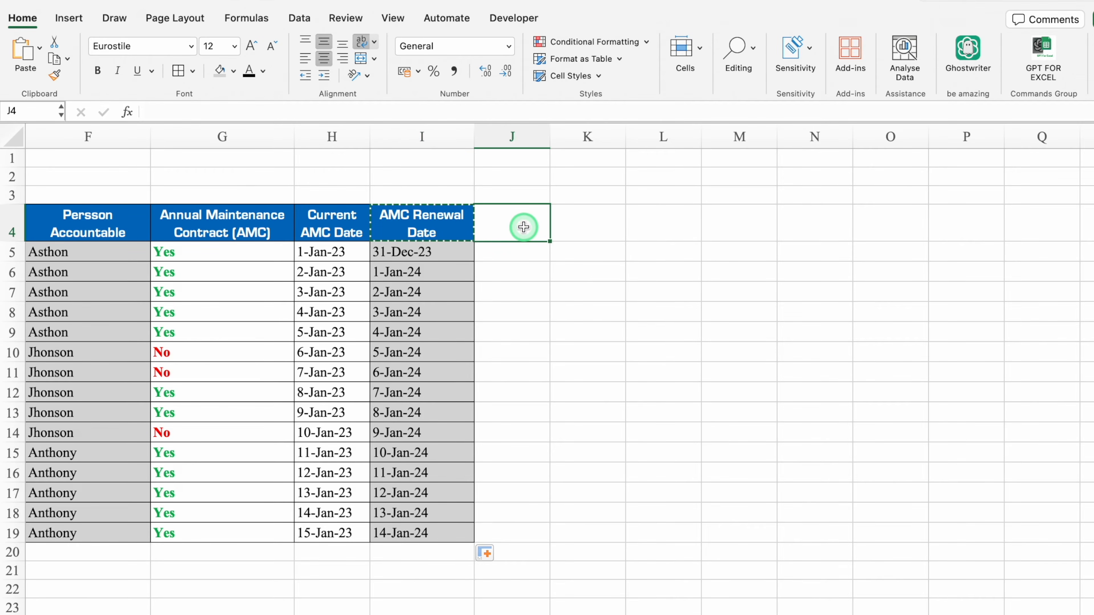
key(super+v)
key(Delete)
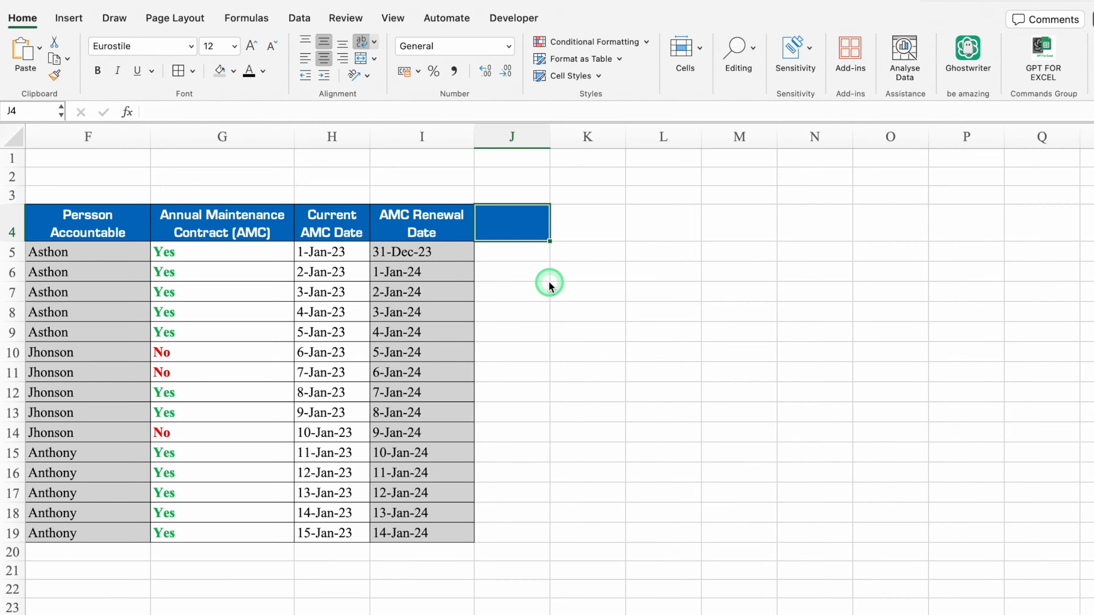
drag(550, 285, 405, 248)
scroll(547, 367, left, 10)
Enter the headers Days Pending, Store Code, Ticket No. and Priority in cells J4 to M4
click(259, 223)
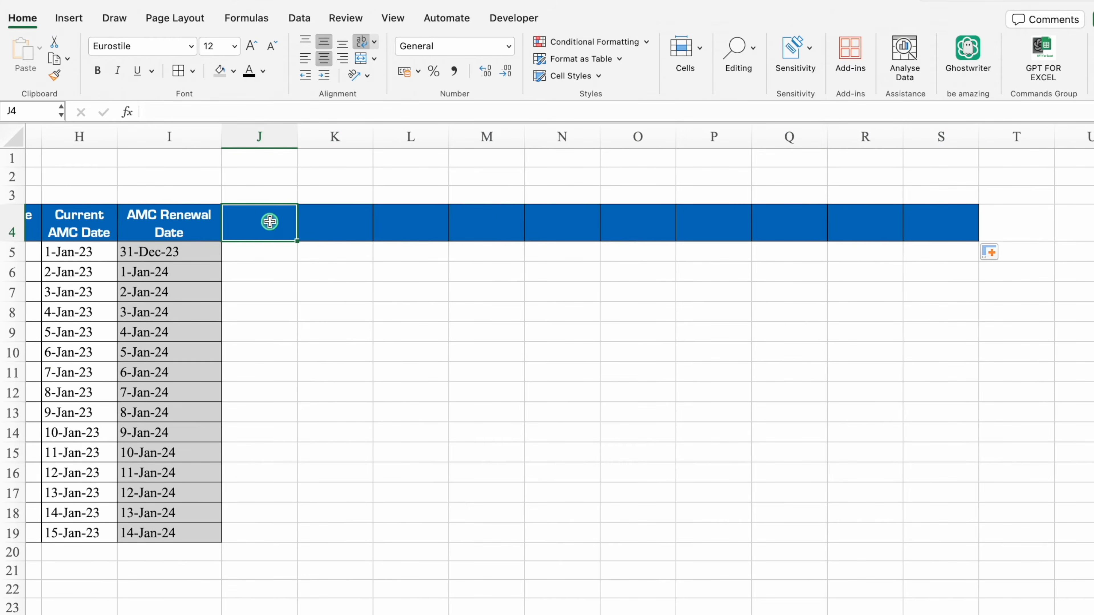
text(Days Pending)
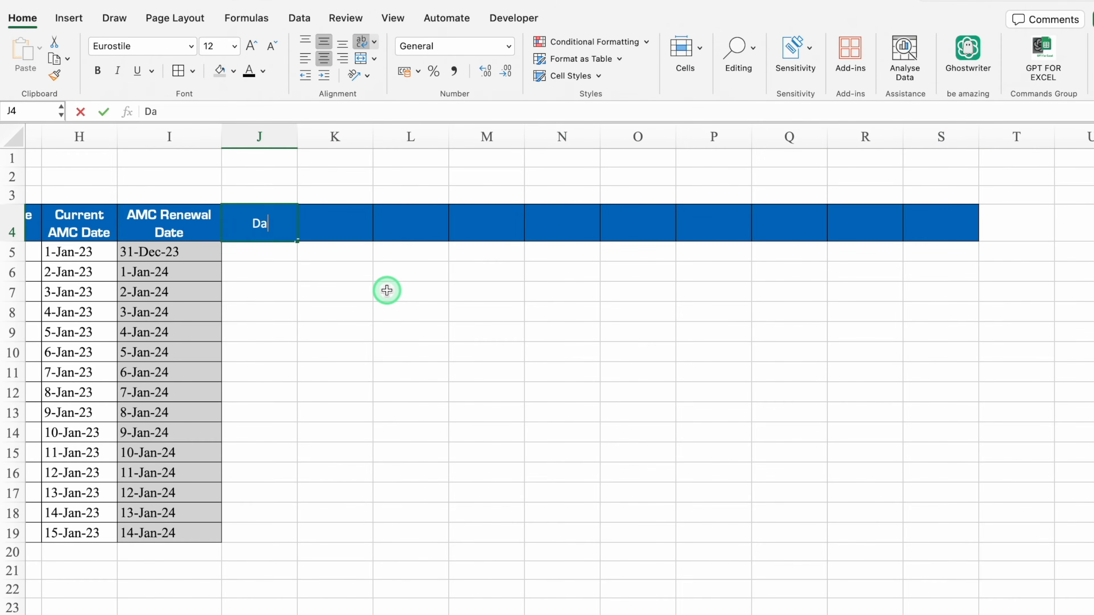
key(Tab)
text(Store Code)
key(Tab)
text(T)
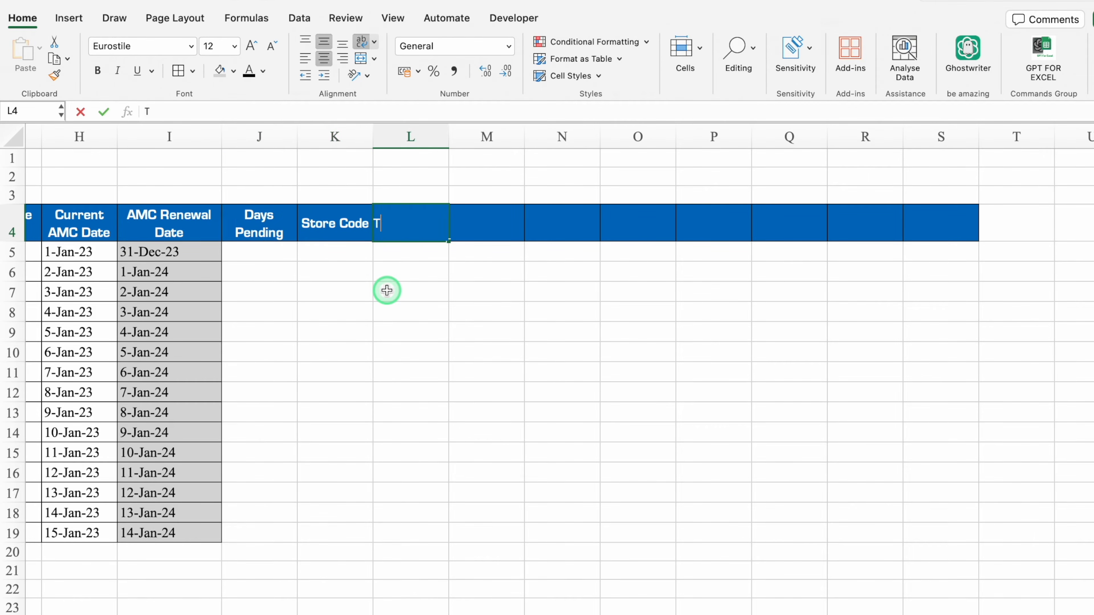
text(icket No.)
key(Tab)
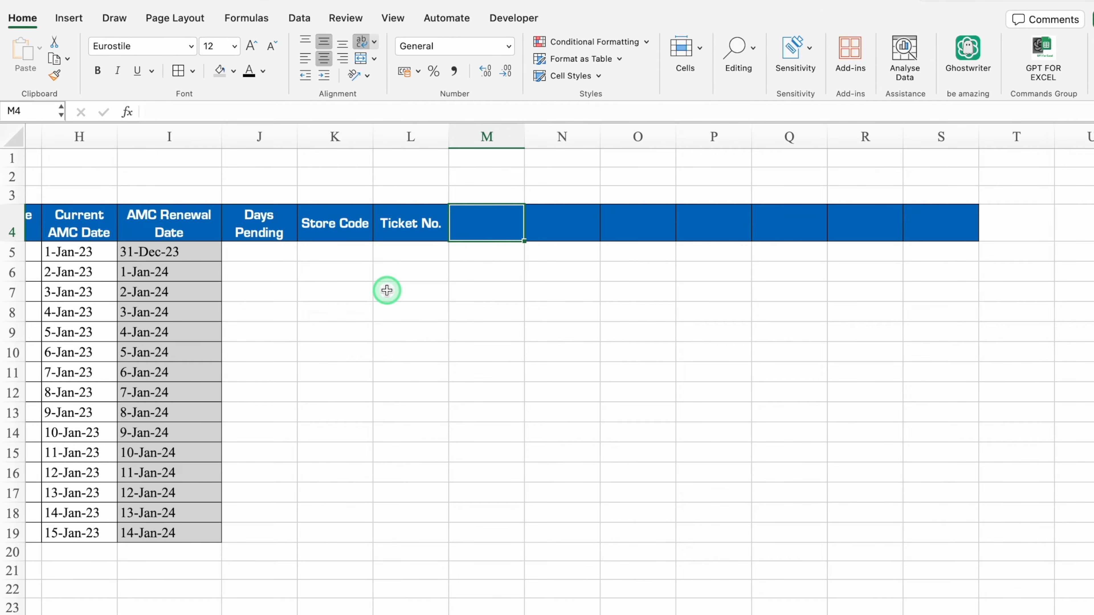
text(Priori)
text(ty)
key(Tab)
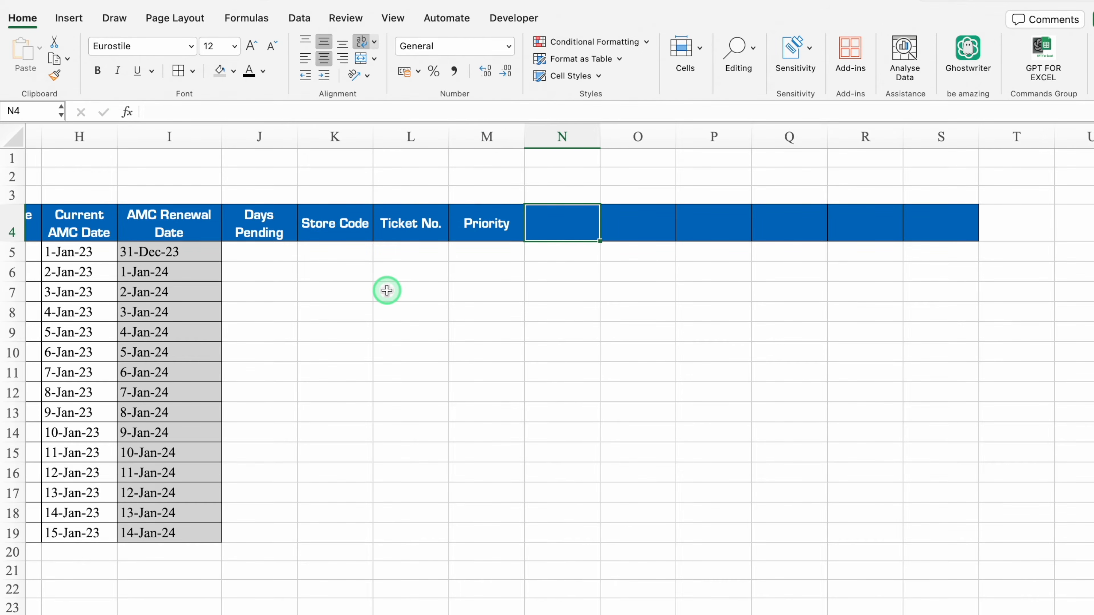
Enter the headers Information Date in N4 and Completion Date in O4, and widen column O
text(Information Date)
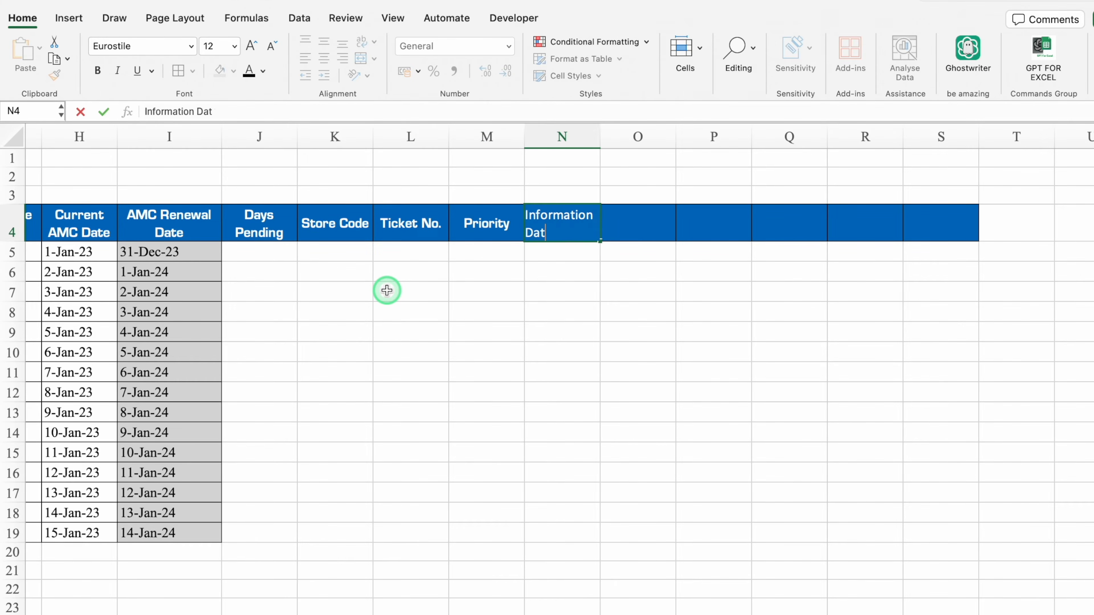
key(Tab)
drag(676, 137, 702, 138)
text(Completion Date)
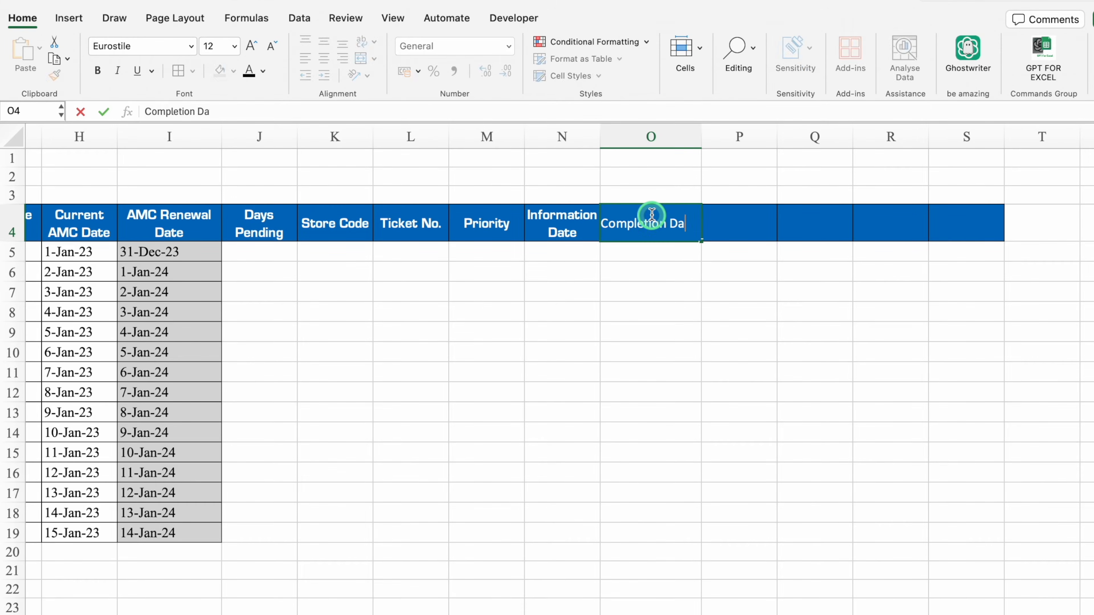
key(Tab)
Enter the header Pending From in P4 with (Days) on a second line, and widen column P
text(Pending From)
key(Return)
drag(775, 134, 815, 137)
click(781, 226)
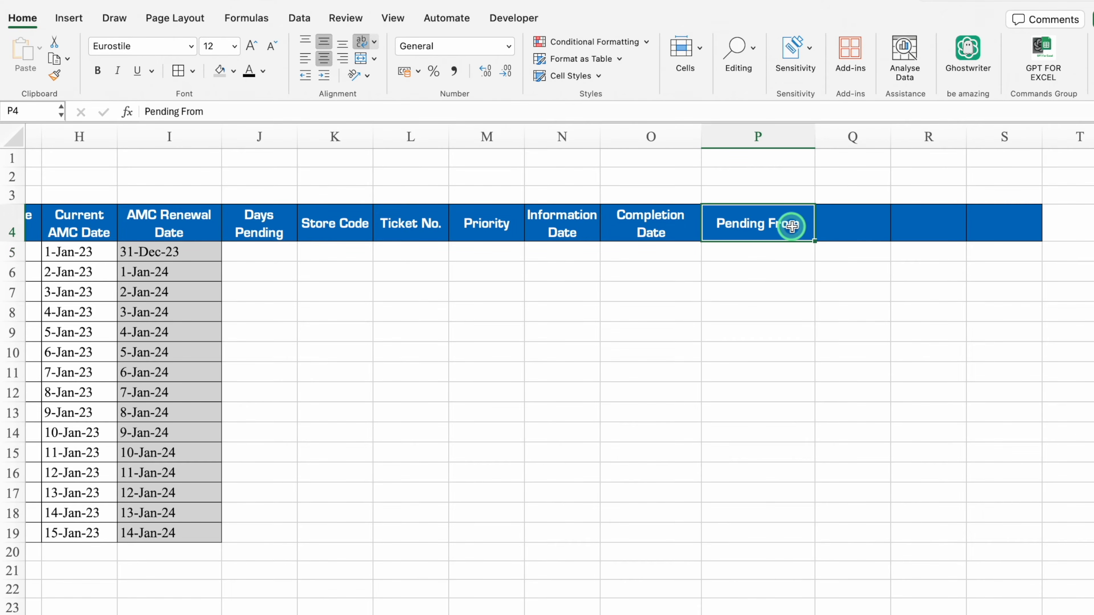
click(296, 108)
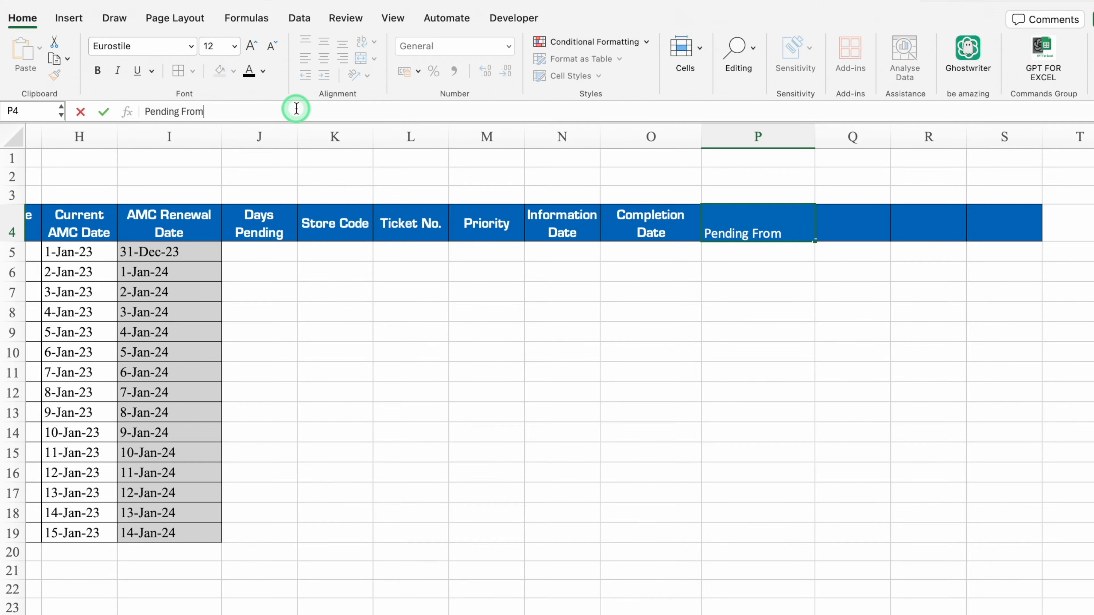
key(alt+Return)
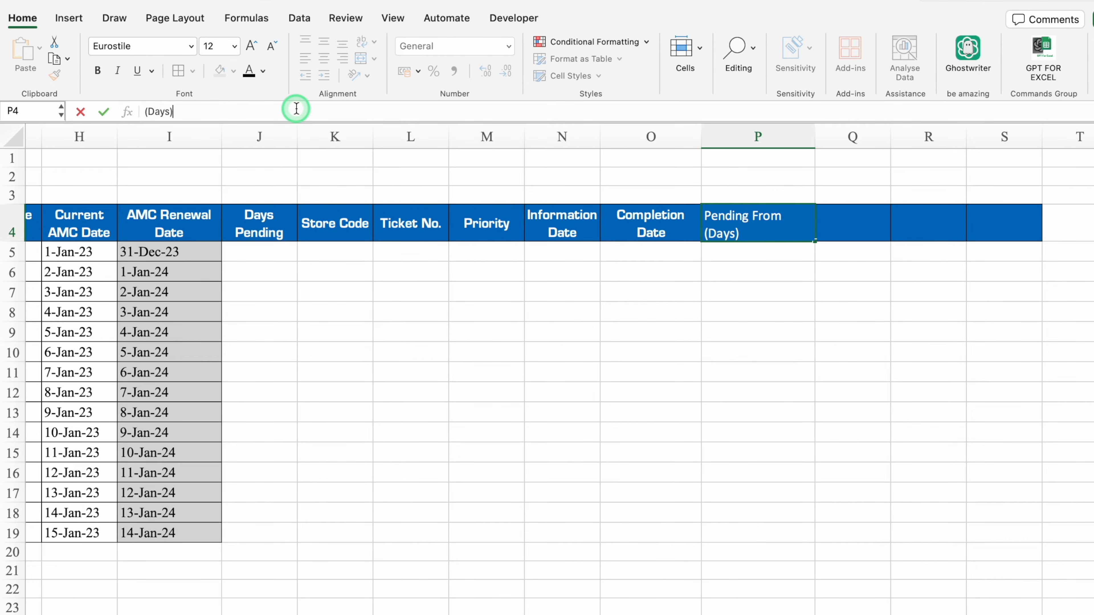
key(Return)
Widen column Q and enter the header Time Taken in Completion in Q4
drag(886, 136, 939, 137)
click(896, 212)
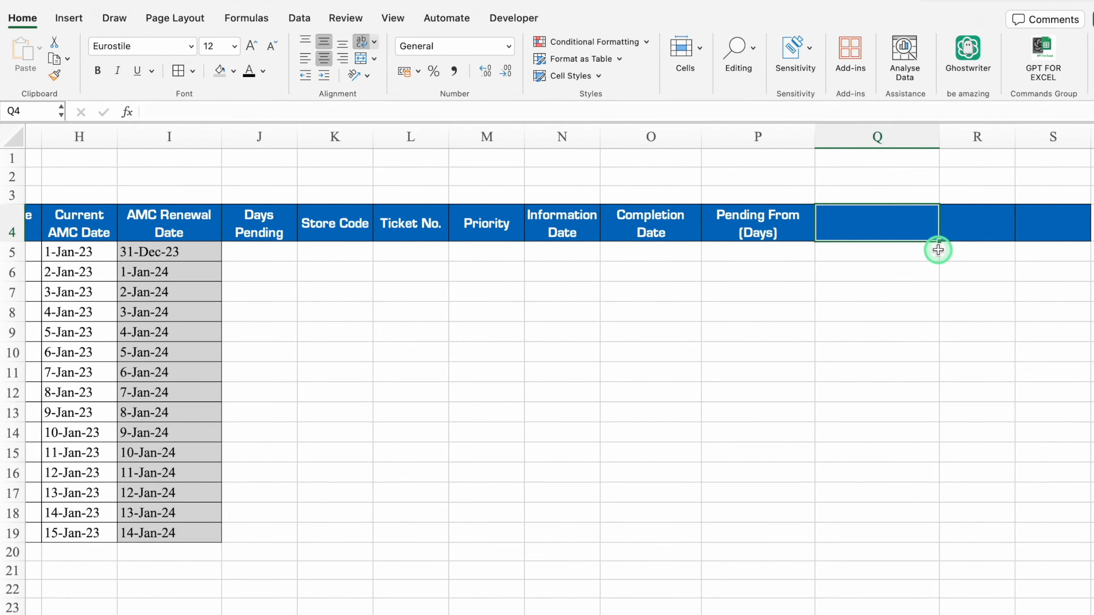
text(Time Taken in Completion)
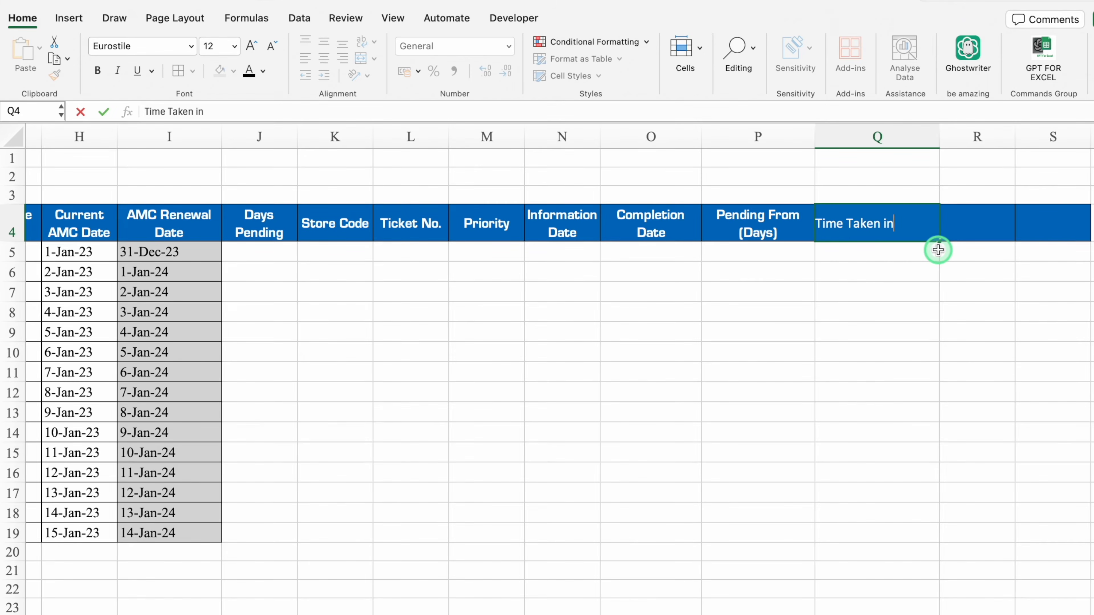
key(Return)
Enter the headers Status in R4 and Comments in S4, and widen column S
click(974, 226)
text(Status)
key(Tab)
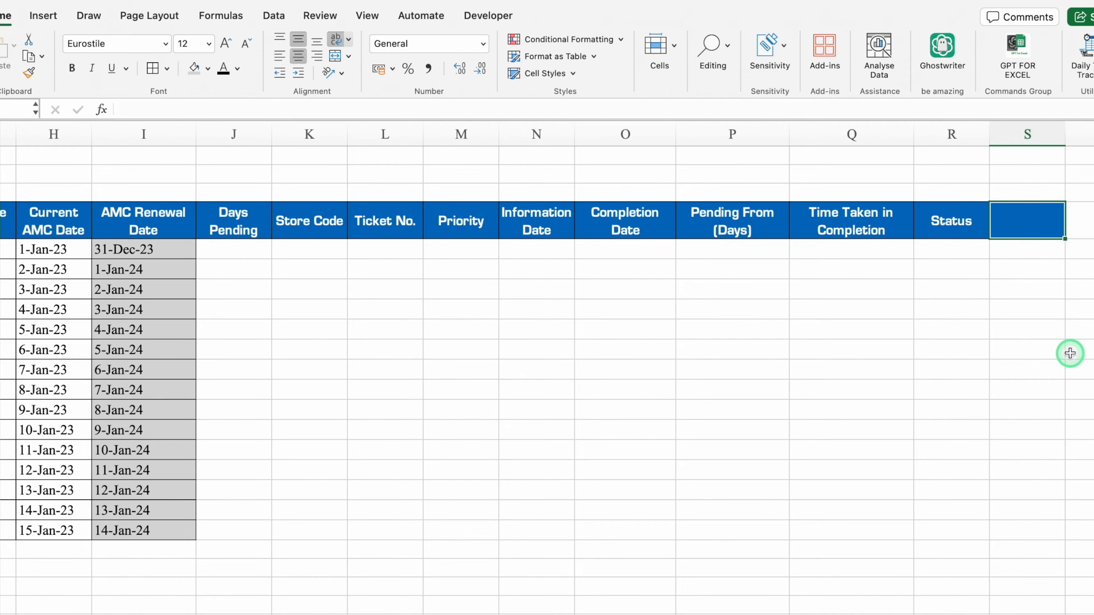
text(Comments)
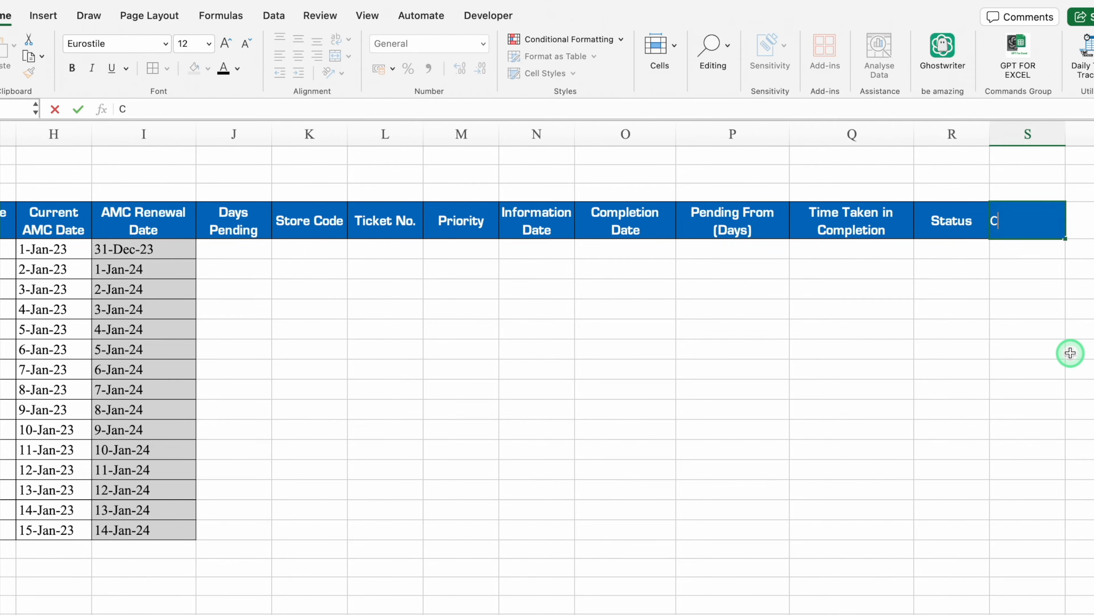
key(Return)
drag(1065, 137, 1092, 137)
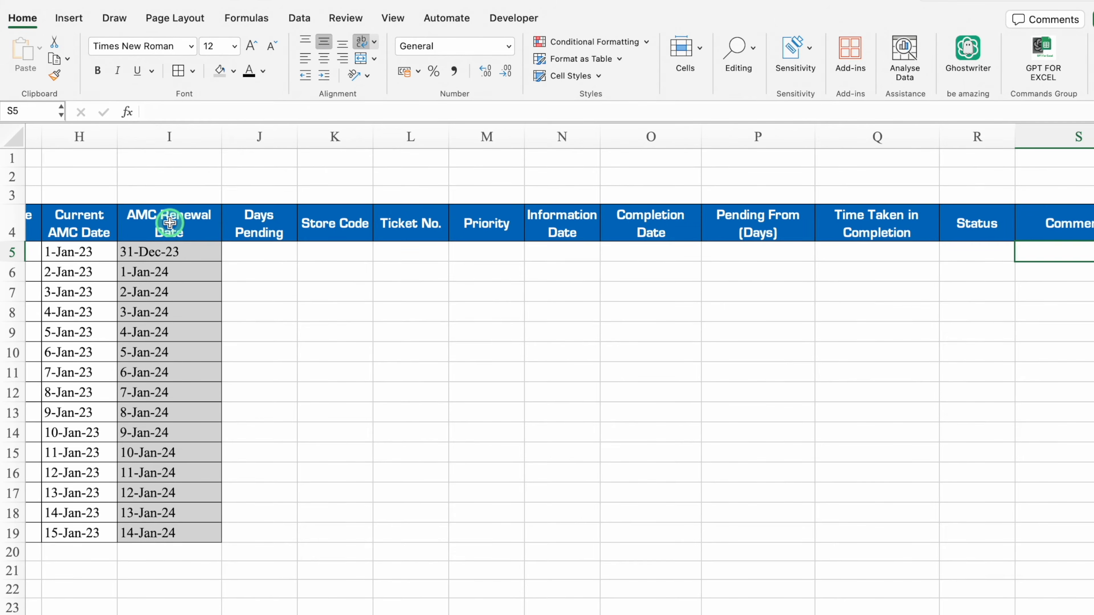
Apply all borders to the table range I4:S19
click(170, 222)
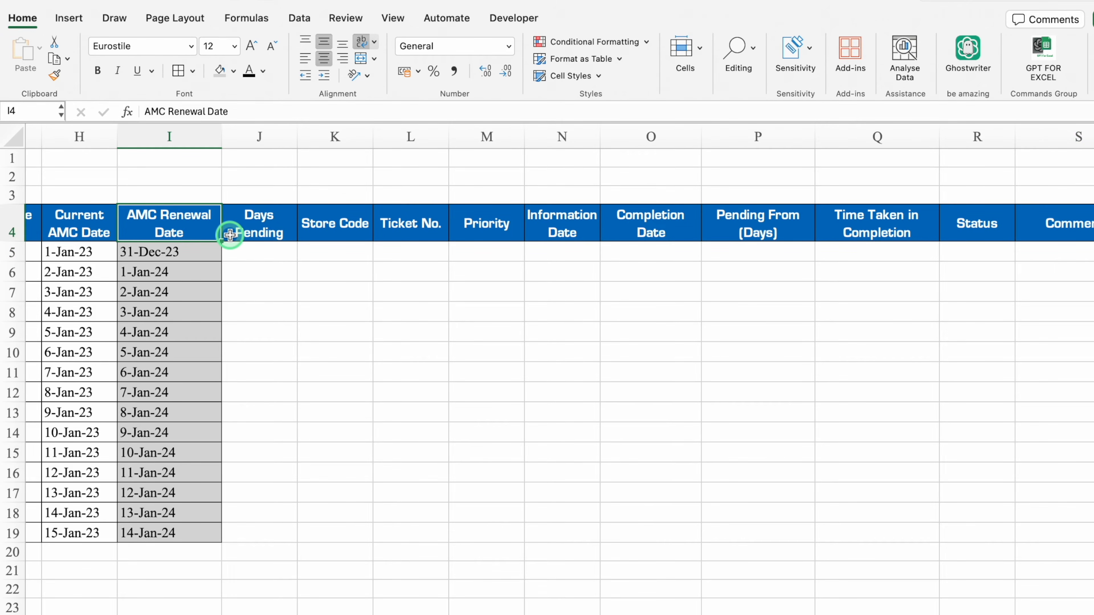
key(ctrl+shift+Down)
key(ctrl+shift+Right)
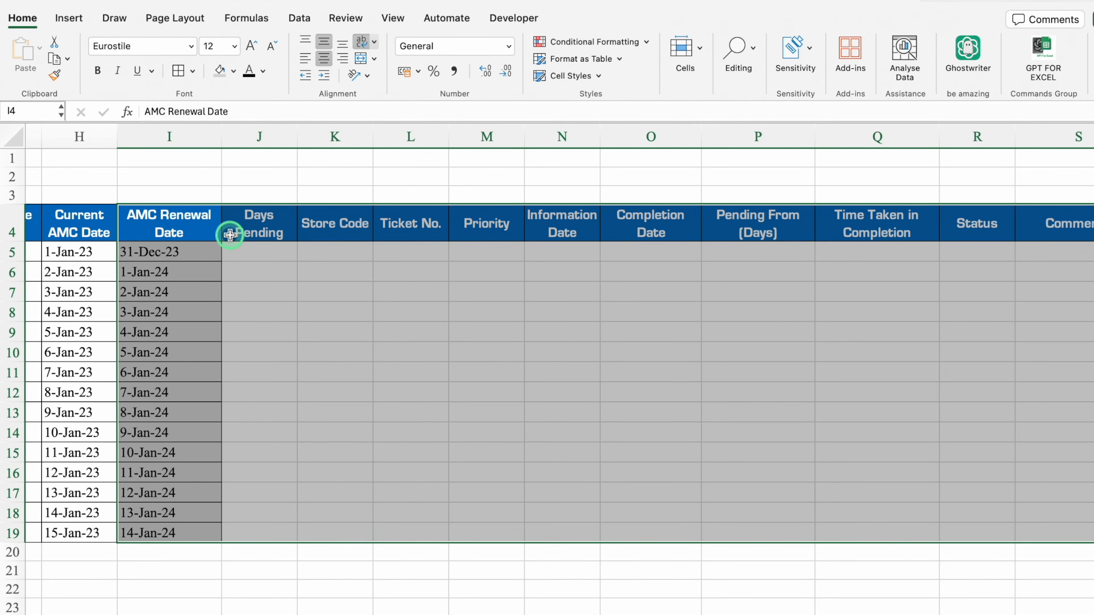
click(178, 71)
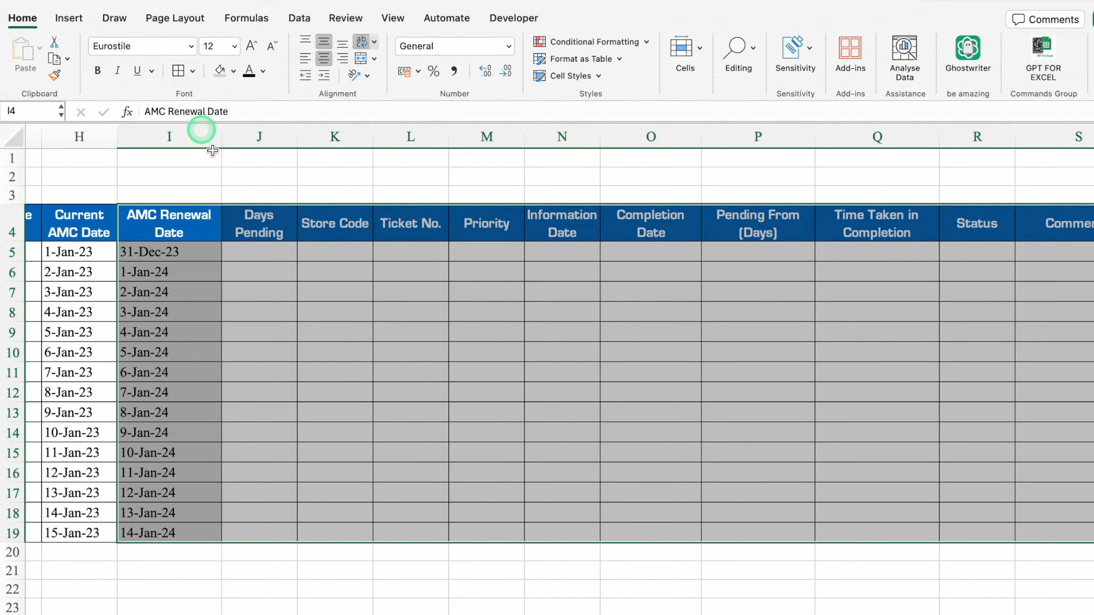
Enter the days-pending formula =I5-TODAY() in J5
click(279, 254)
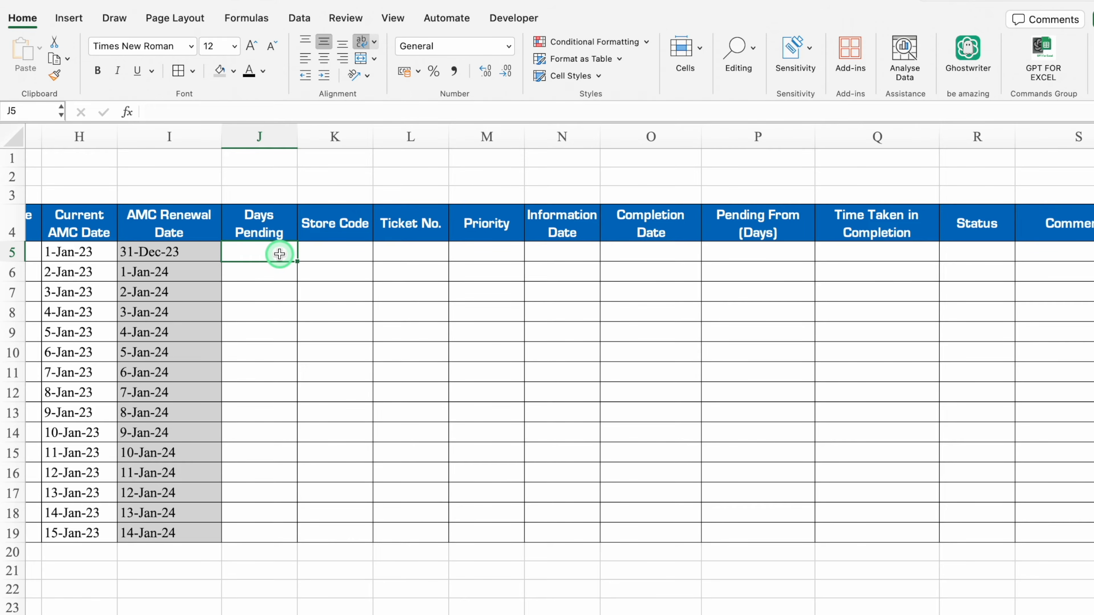
click(178, 253)
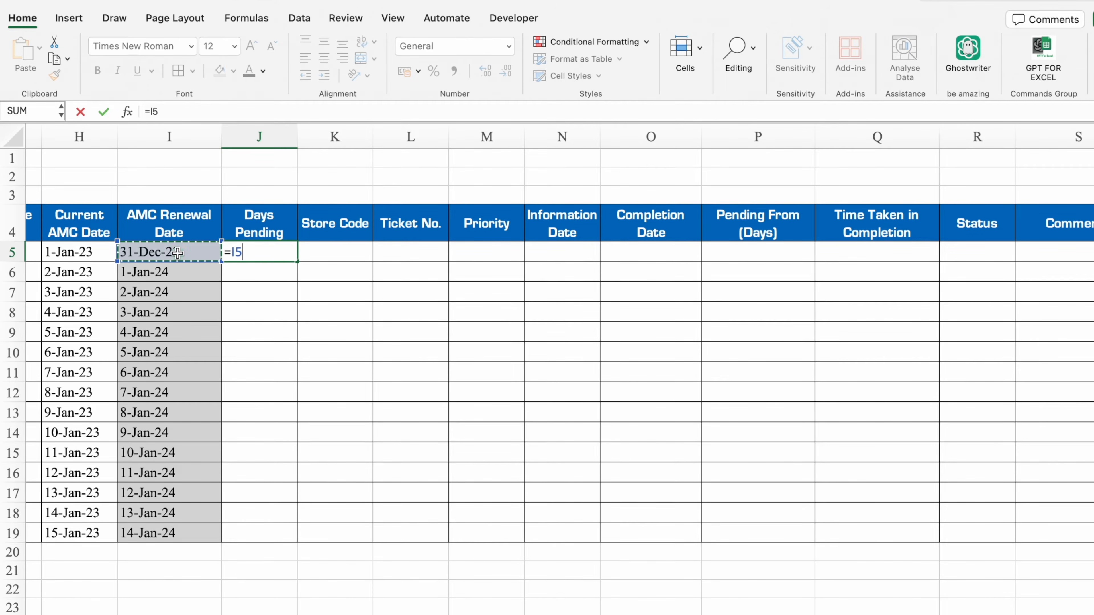
text(-Today())
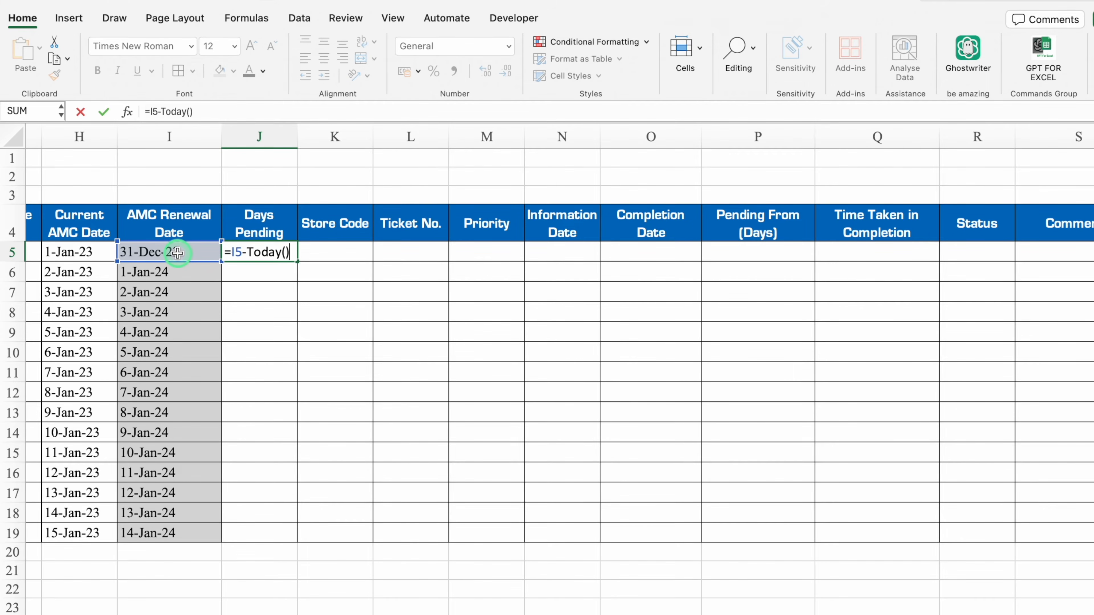
key(Return)
key(Up)
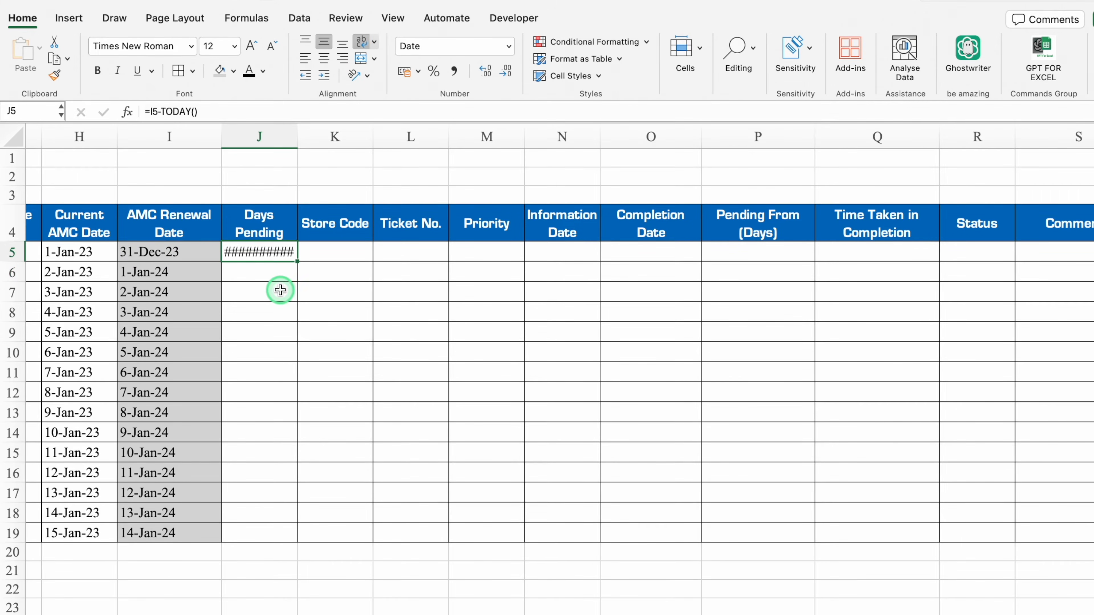
Format column J with the General number format and centre its contents
click(262, 138)
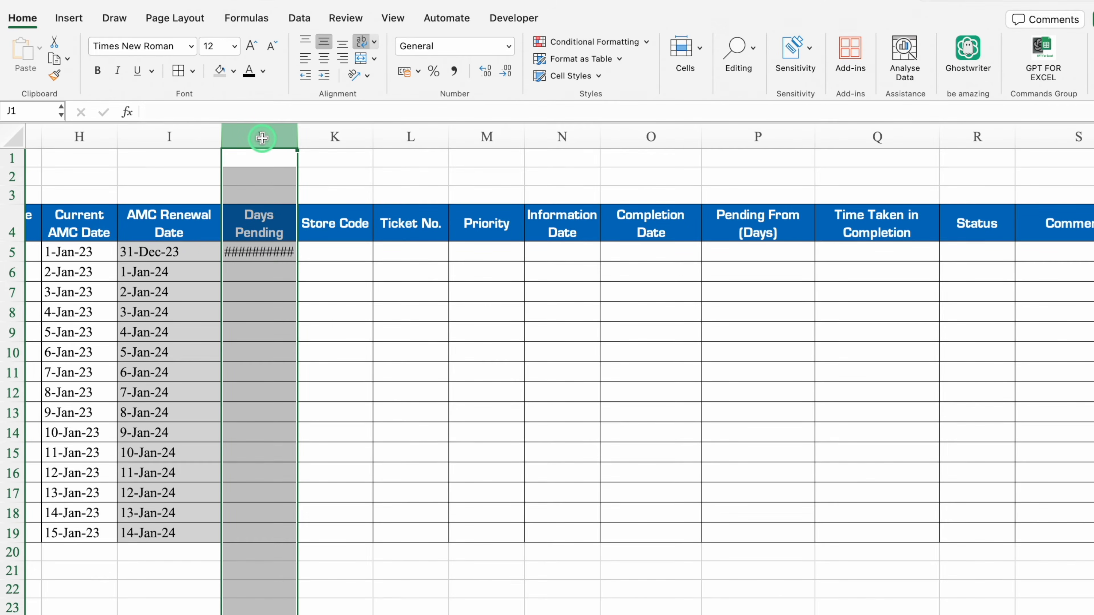
key(super+1)
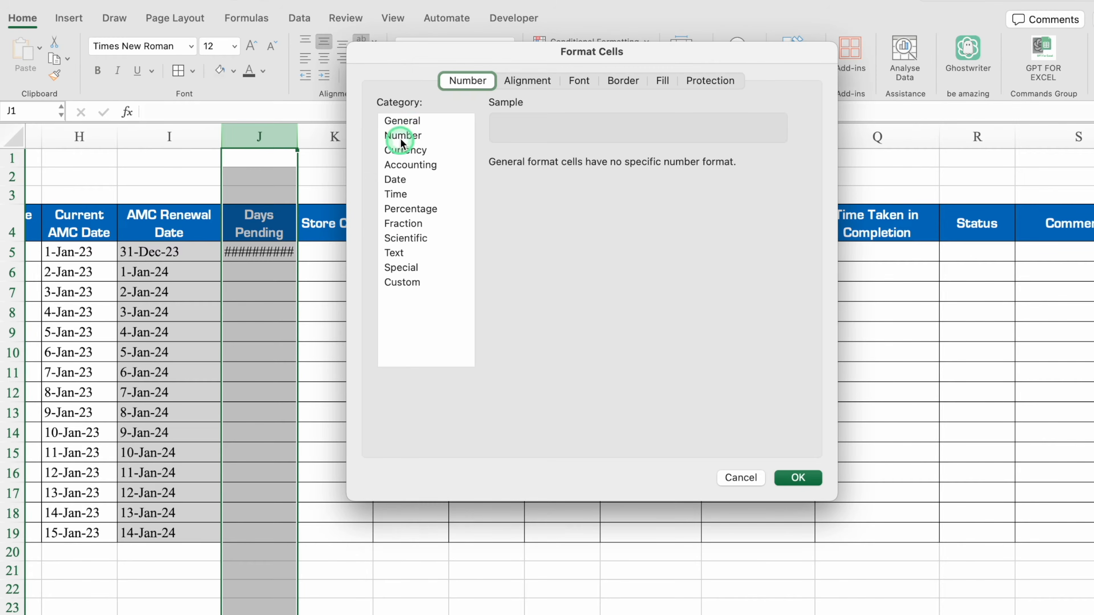
click(404, 122)
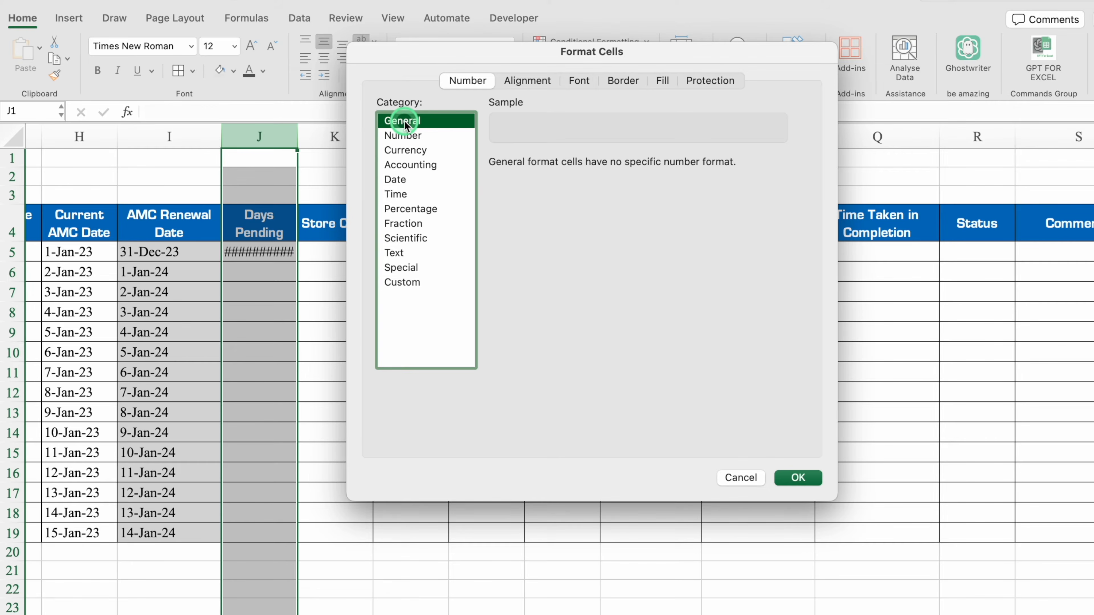
click(806, 478)
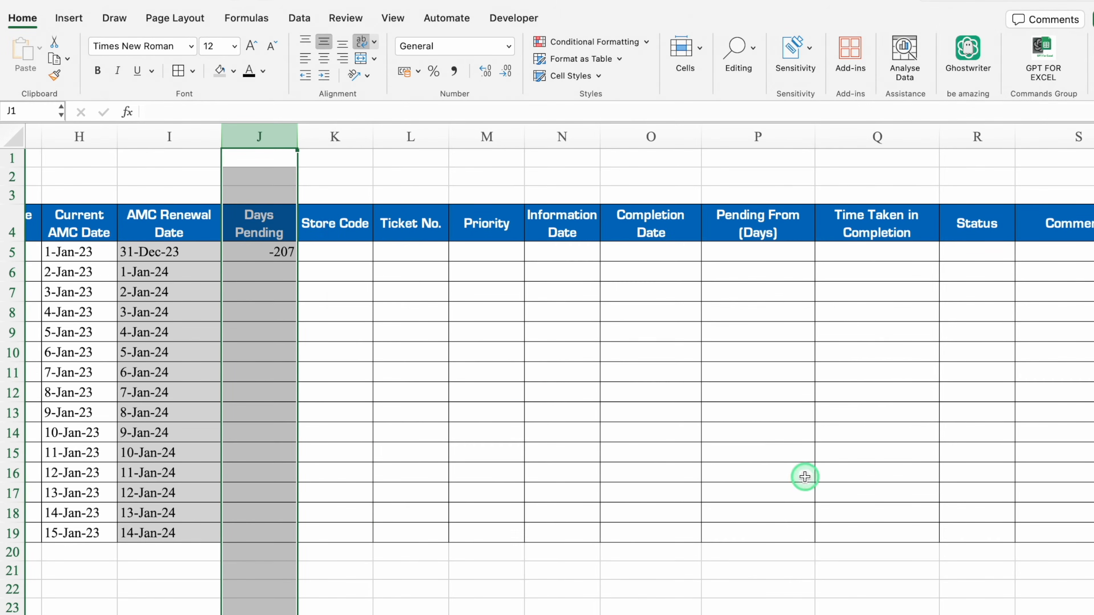
click(324, 69)
click(277, 253)
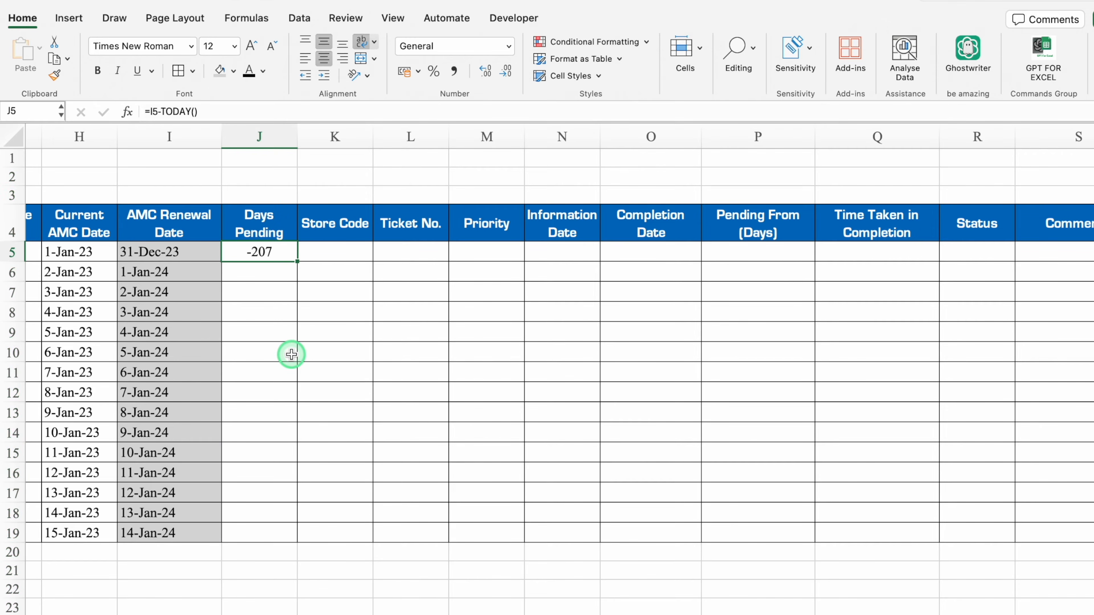
Change the month of the H5 date so it reads 01/08/2023
click(72, 251)
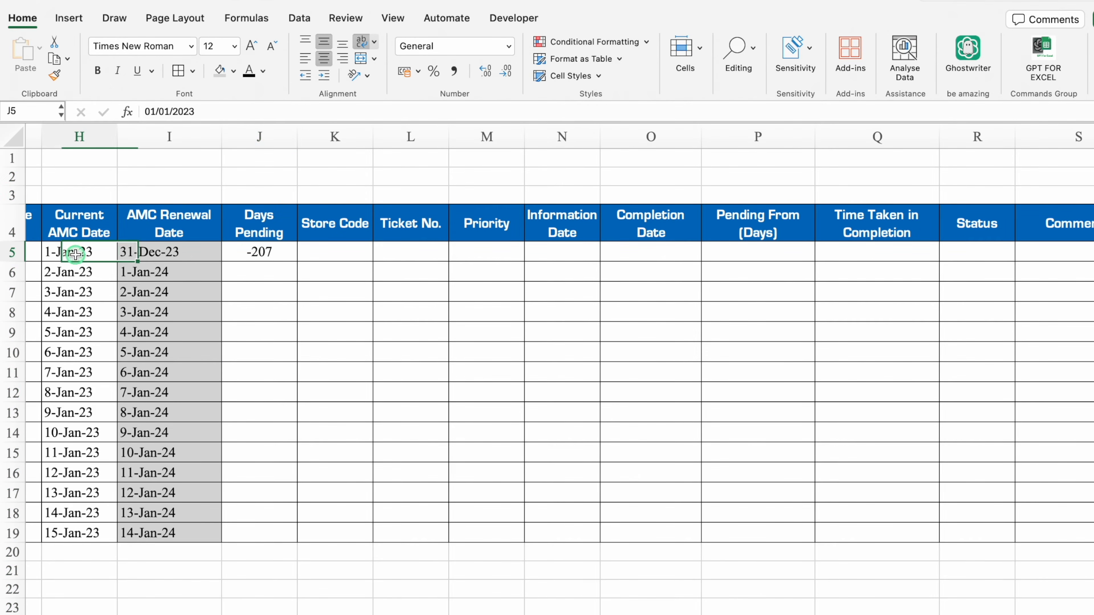
click(164, 118)
key(BackSpace)
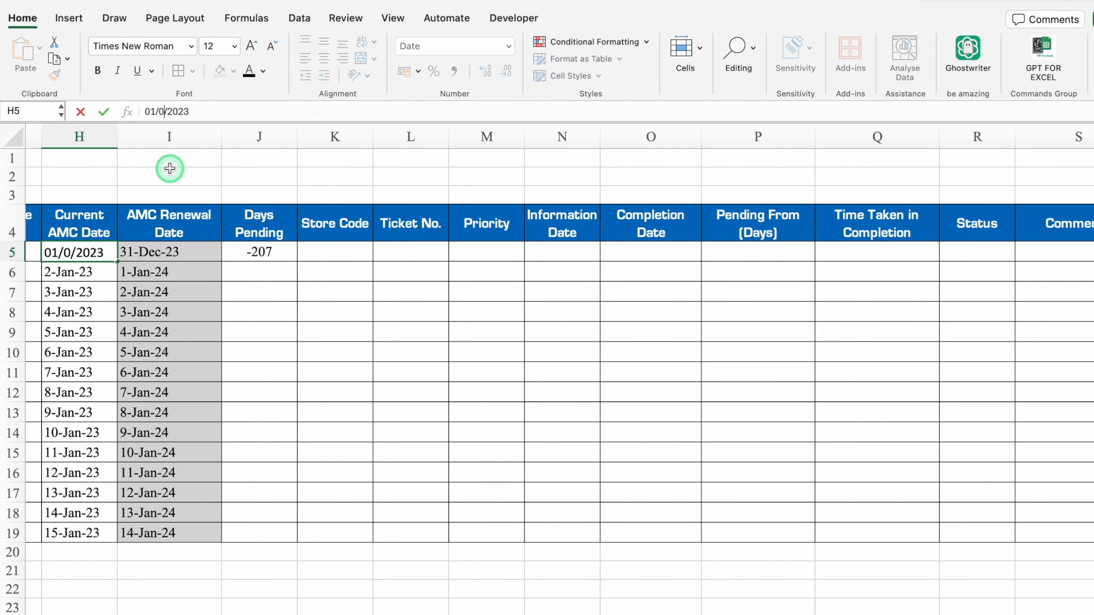
text(8)
key(Return)
Fill the J5 formula down through J19 and the H5 date down through H19
click(259, 252)
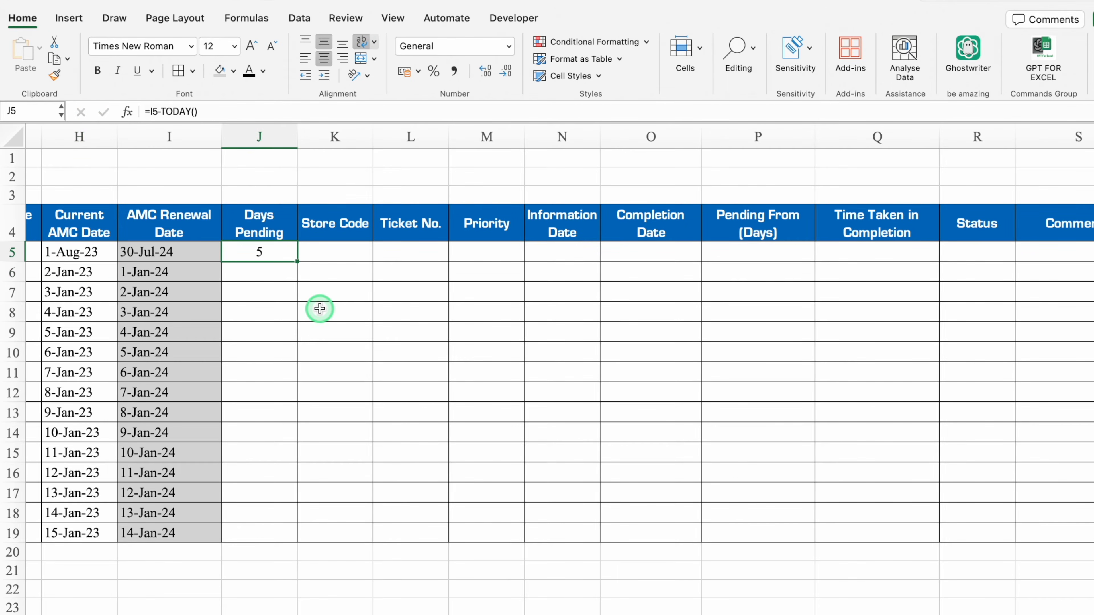
drag(297, 262, 300, 535)
click(93, 260)
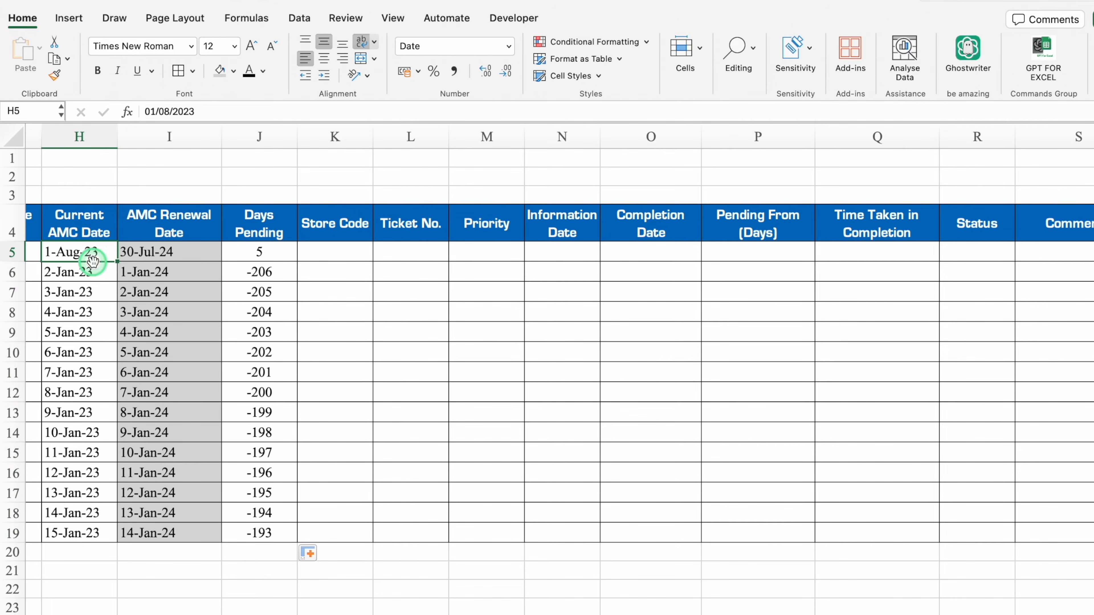
double_click(117, 261)
Create a conditional formatting rule on J5:J19 for cell values between 21 and 30
click(277, 250)
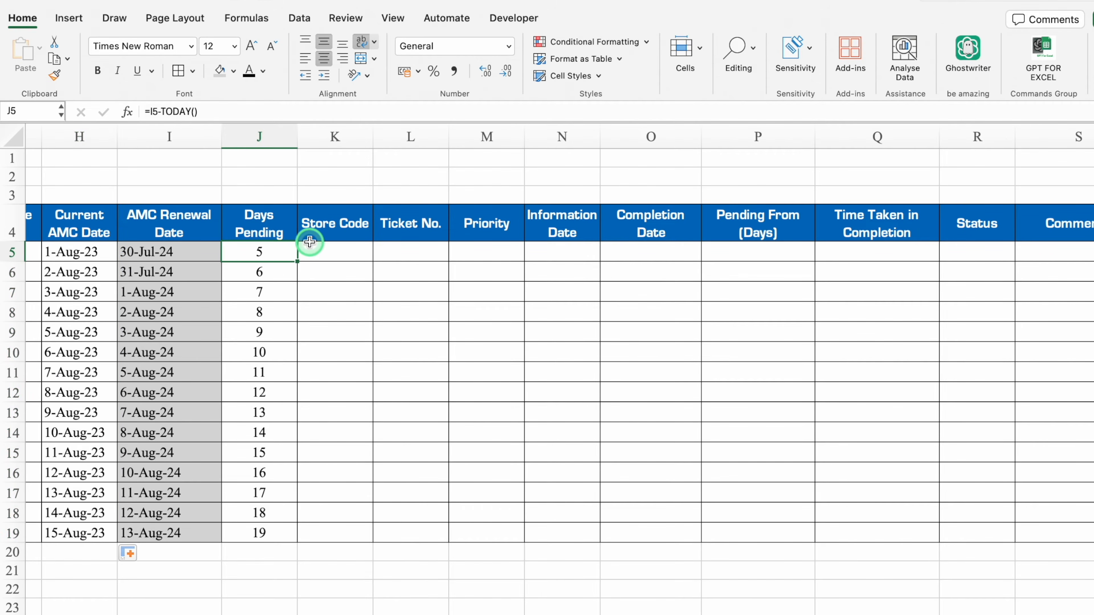
drag(272, 251, 264, 525)
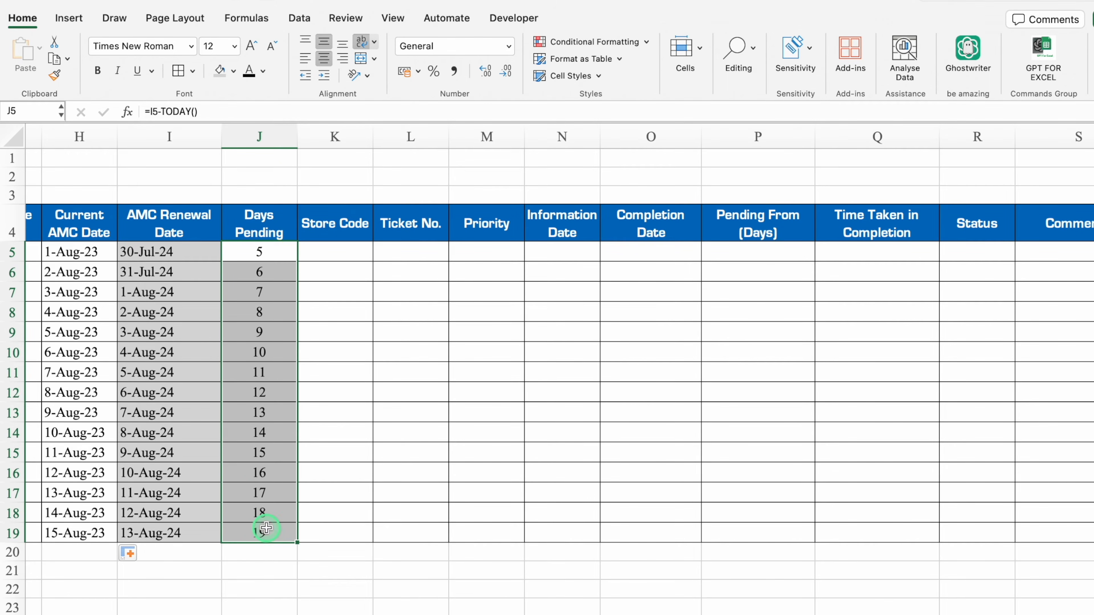
click(504, 71)
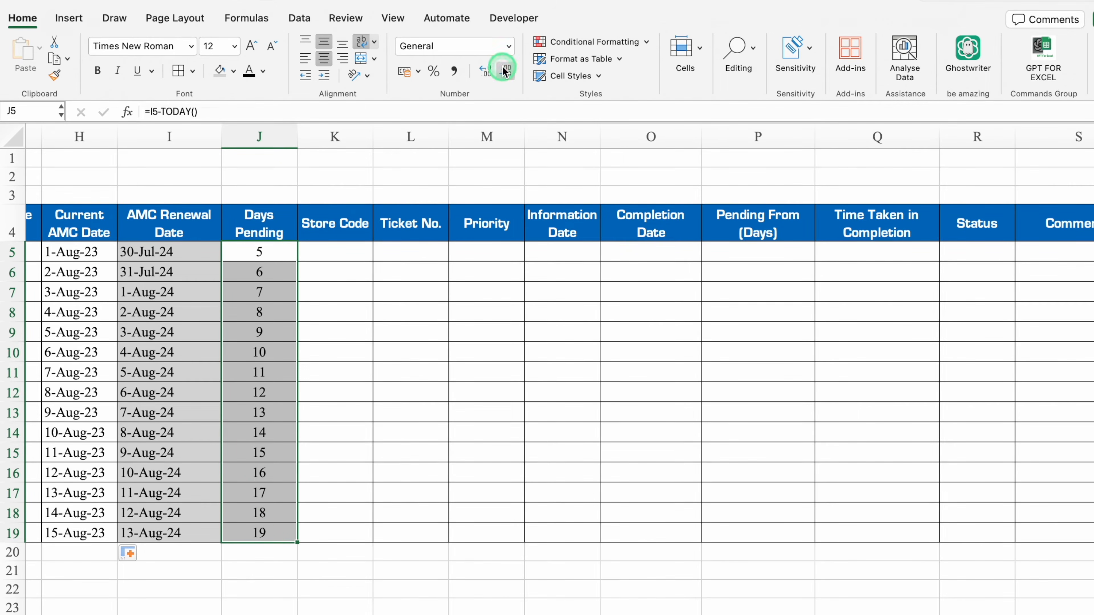
click(612, 40)
click(637, 60)
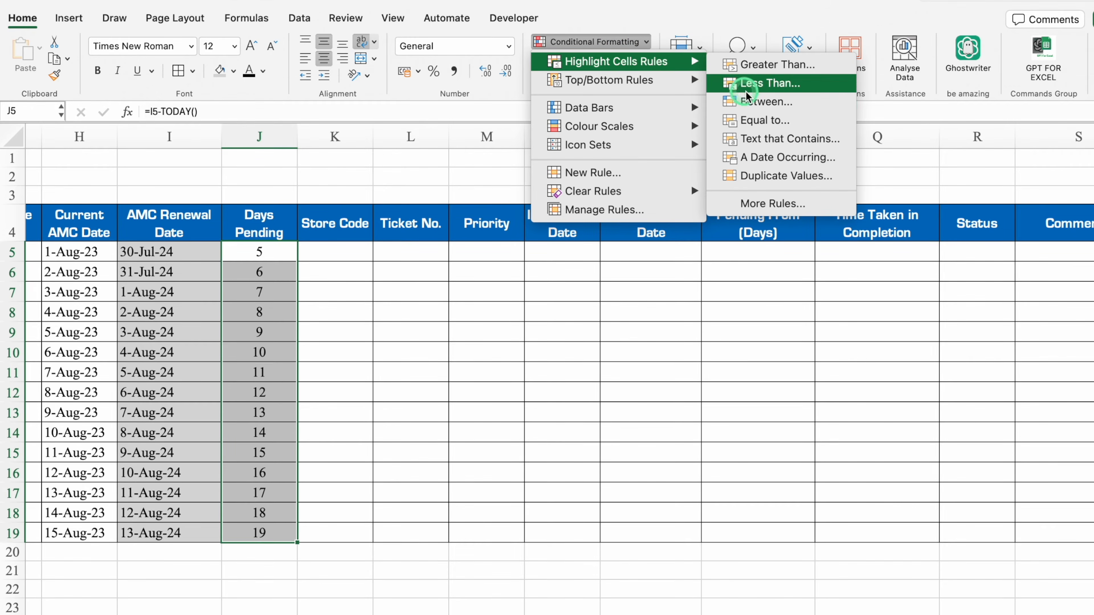
click(759, 102)
text(21)
click(777, 214)
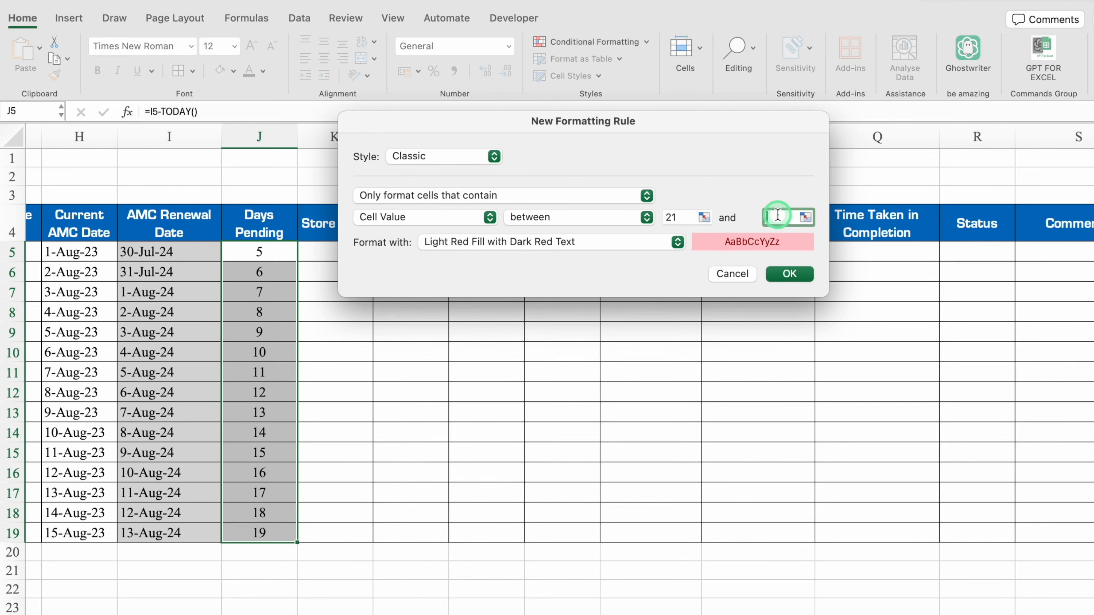
Give the 21 to 30 rule a customised format with green fill and white font, and apply it
click(679, 241)
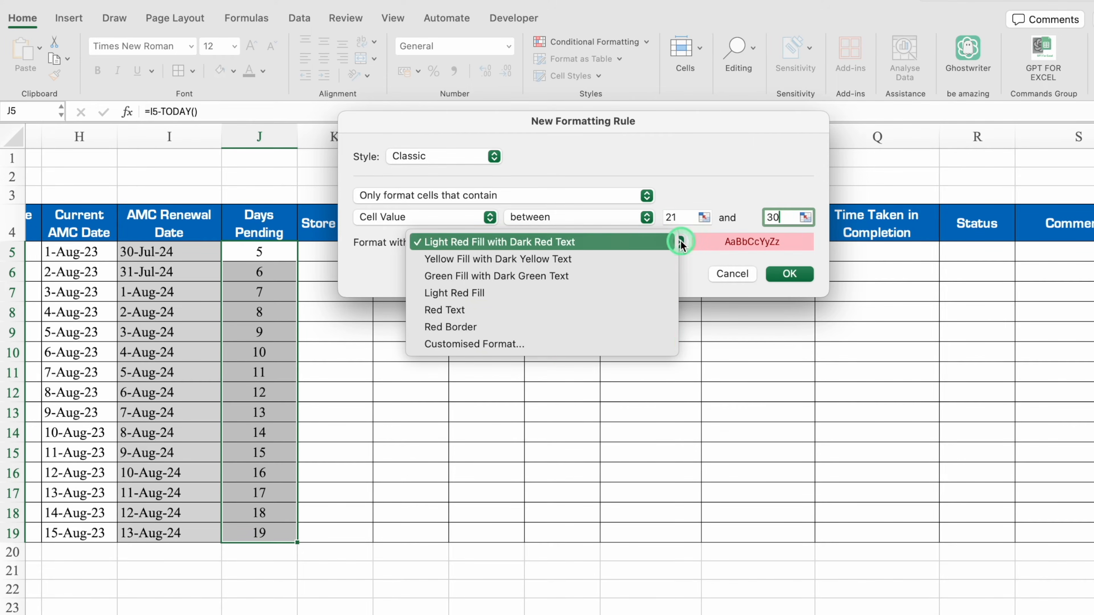
click(552, 343)
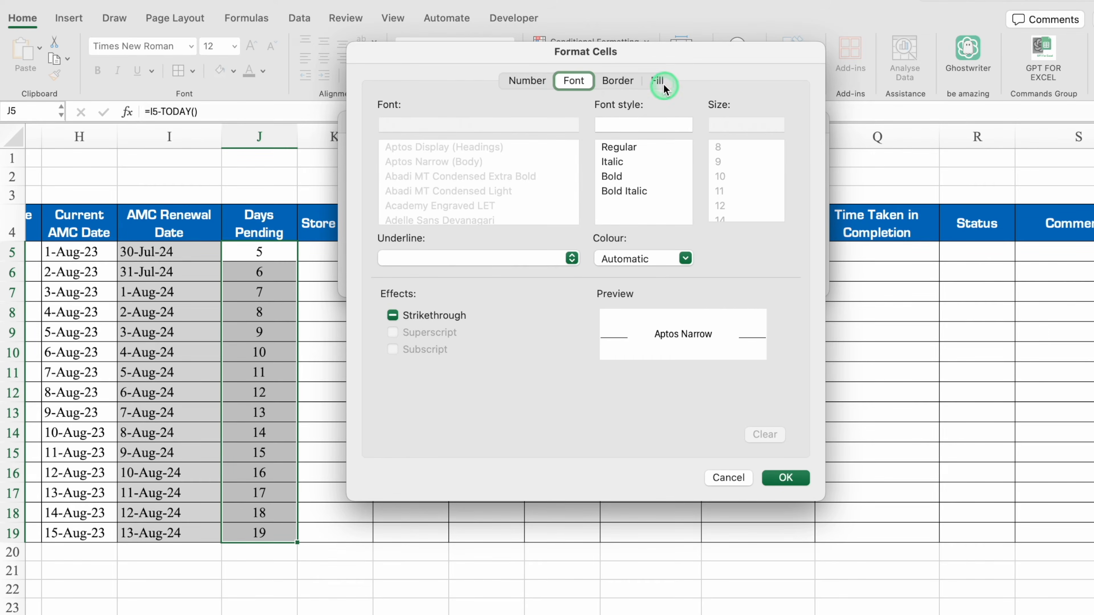
click(663, 85)
click(538, 138)
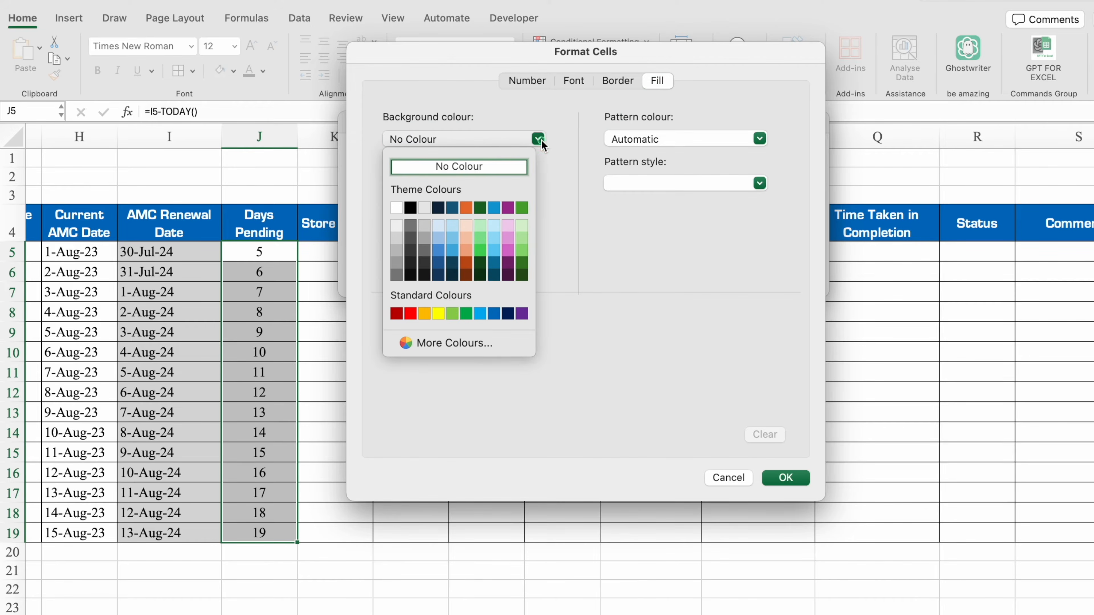
click(465, 314)
click(574, 81)
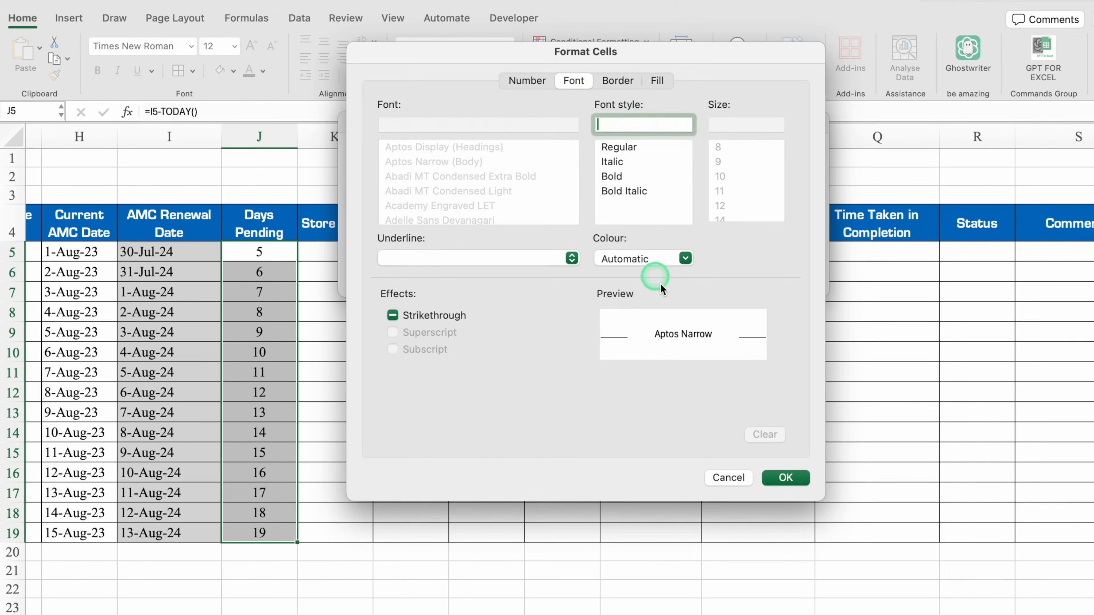
click(687, 257)
click(610, 326)
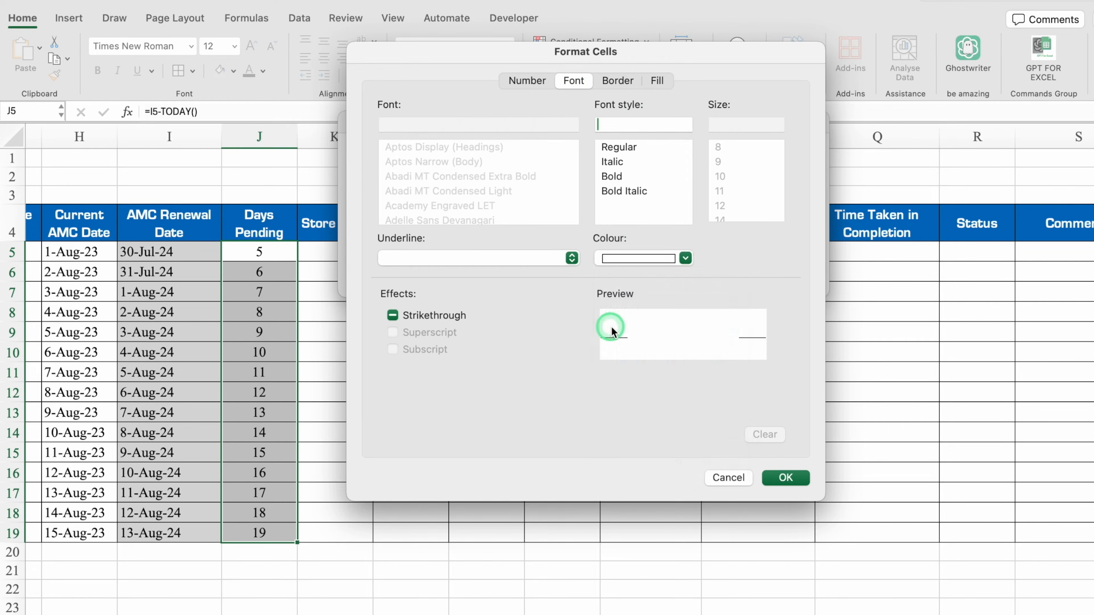
click(786, 476)
click(792, 282)
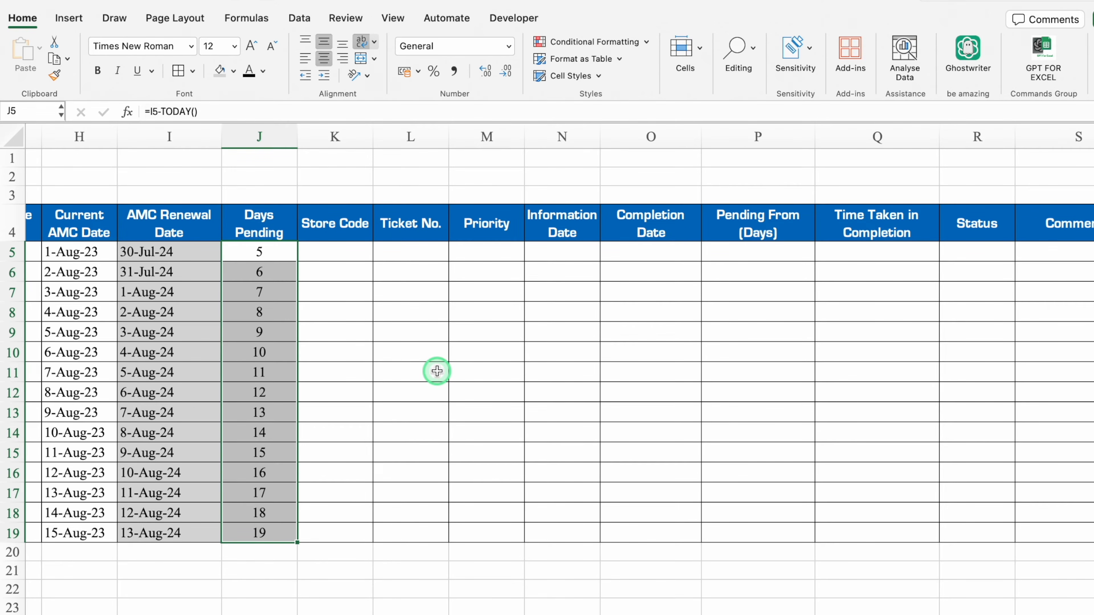
Add a second highlight rule to J5:J19 for cell values between 20 and 11
click(587, 42)
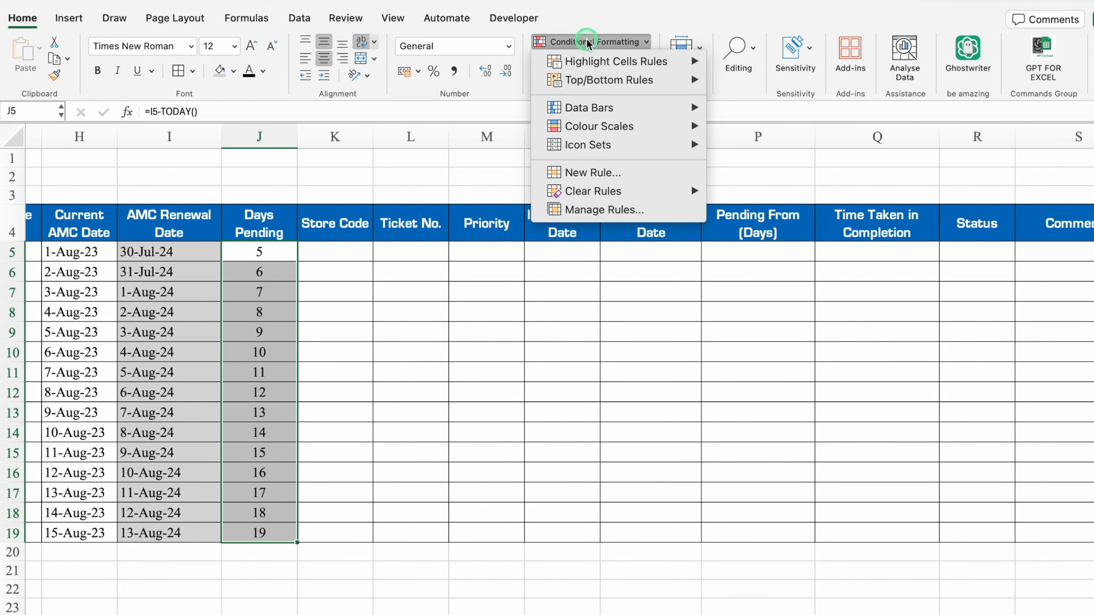
mouse_move(632, 64)
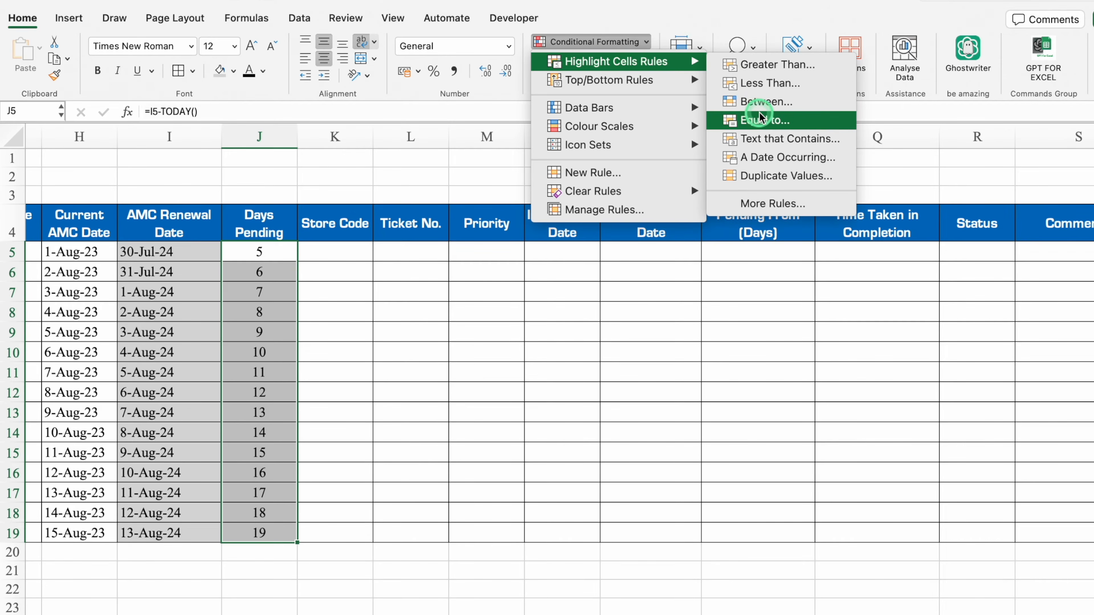
click(759, 100)
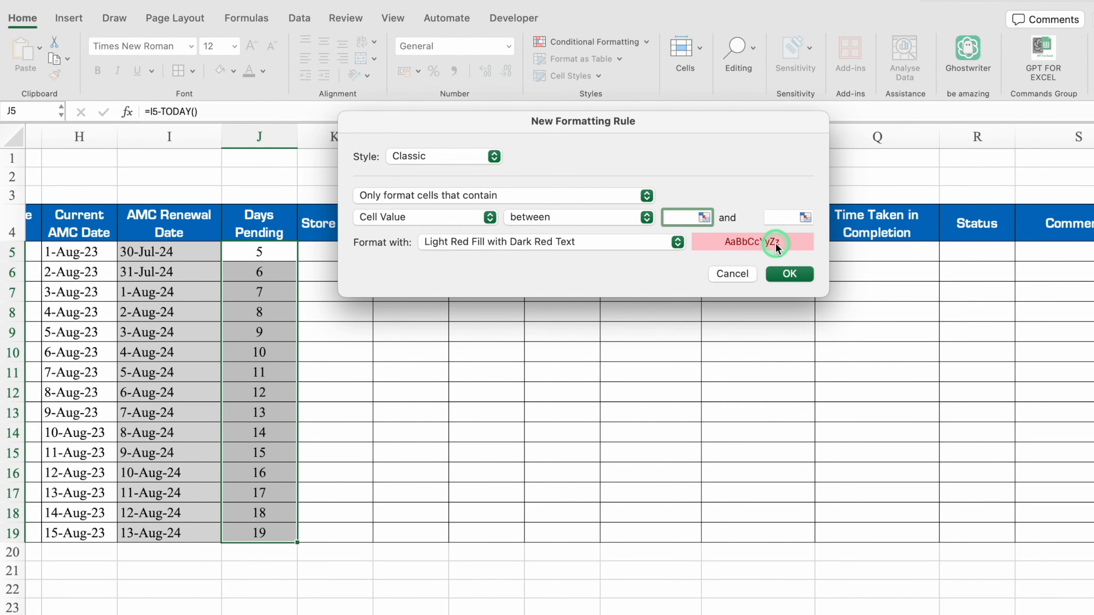
click(781, 218)
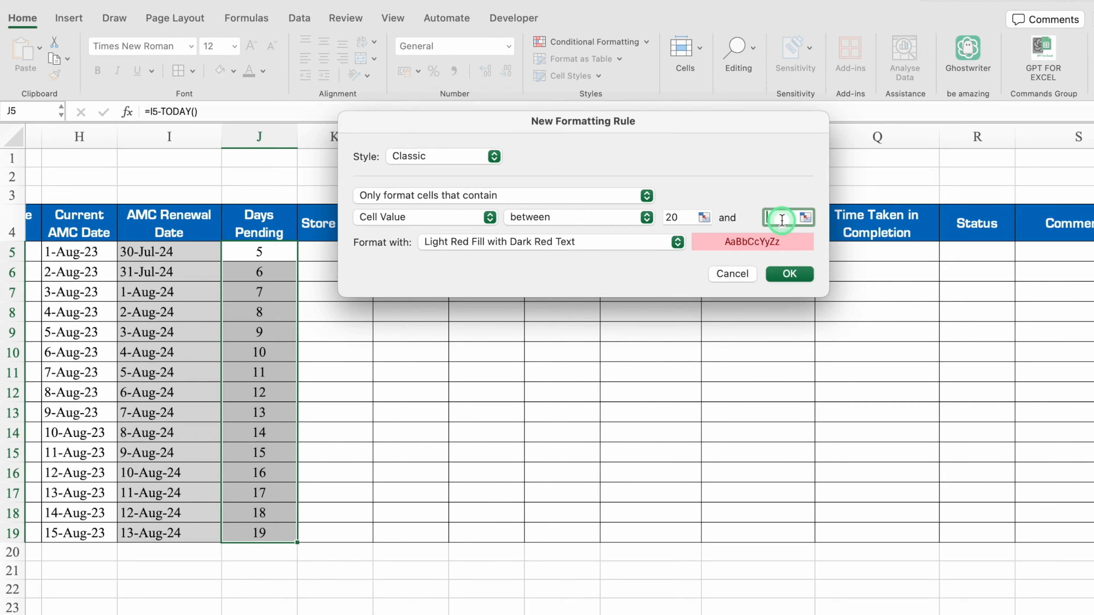
Give the 20 to 11 rule a customised format with orange fill and black font, and apply it
click(677, 242)
click(550, 342)
click(652, 80)
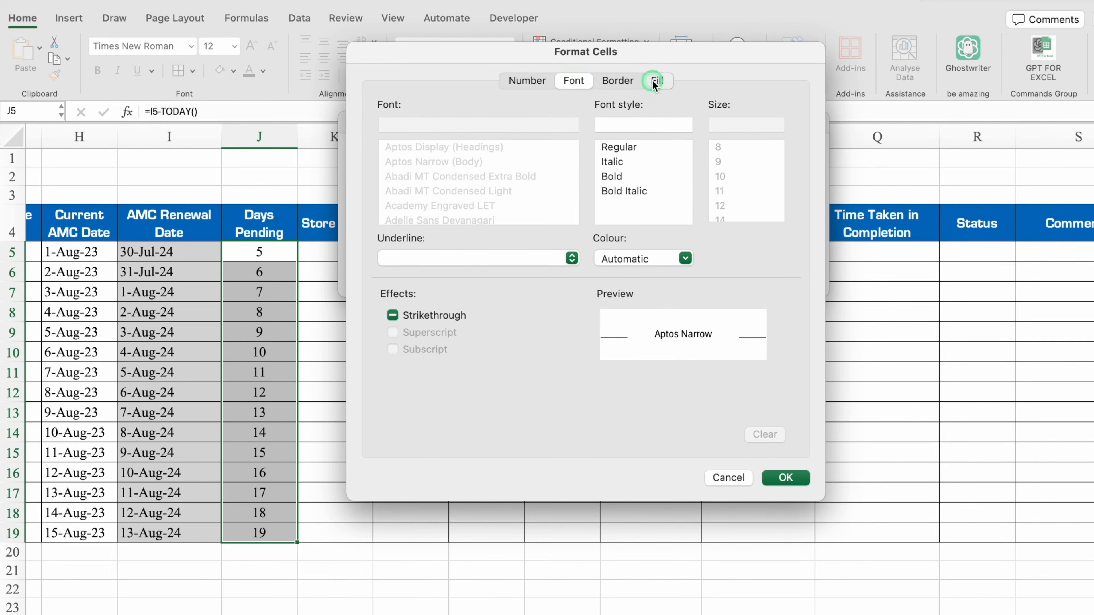
click(551, 135)
click(539, 139)
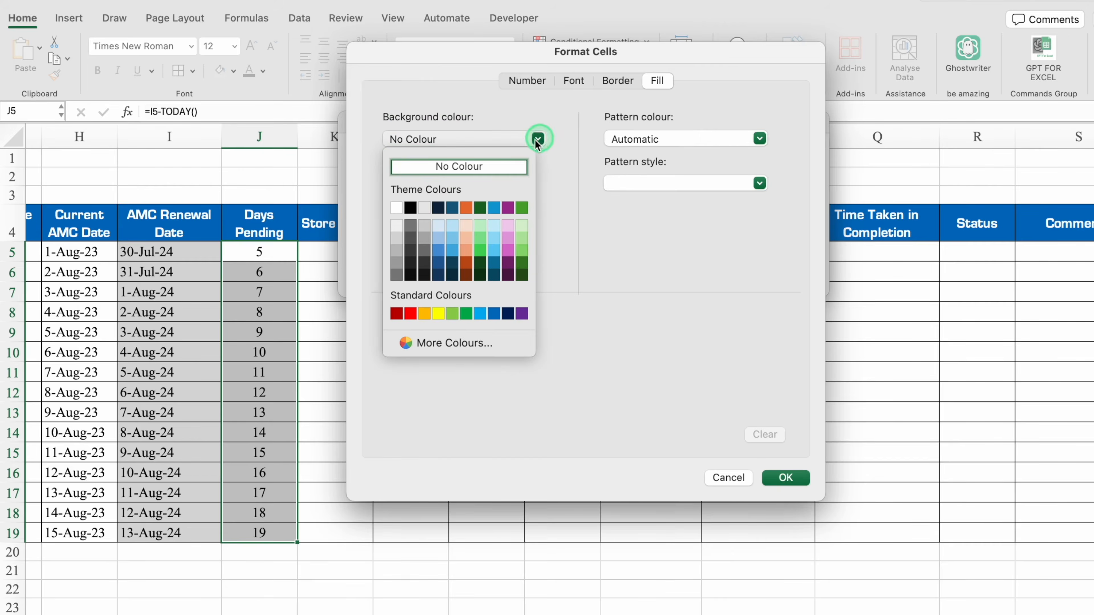
click(424, 307)
click(572, 80)
click(651, 211)
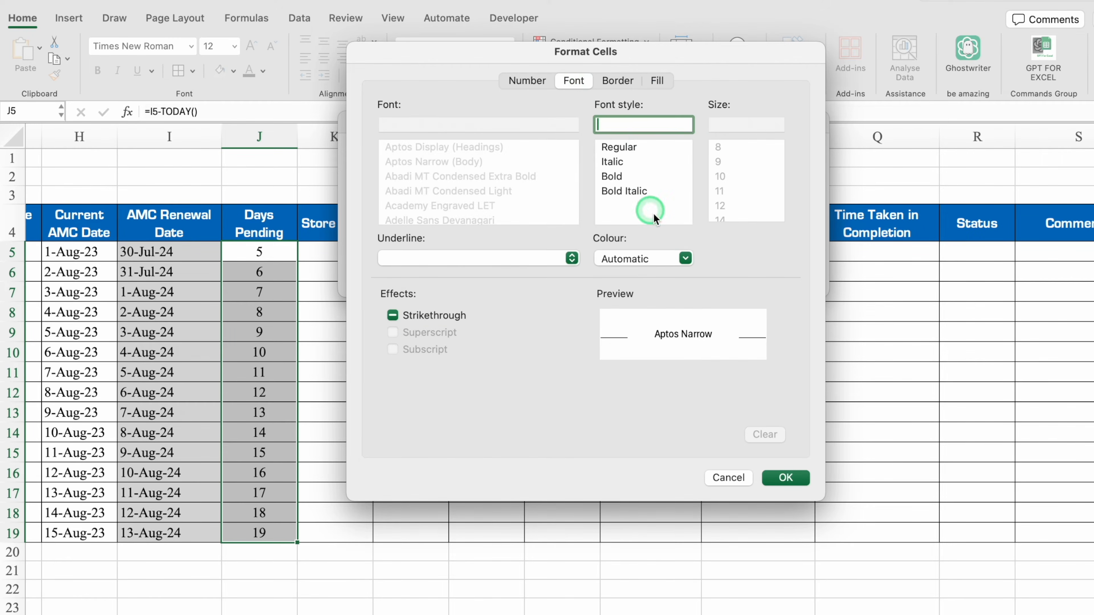
click(686, 259)
click(625, 329)
click(785, 476)
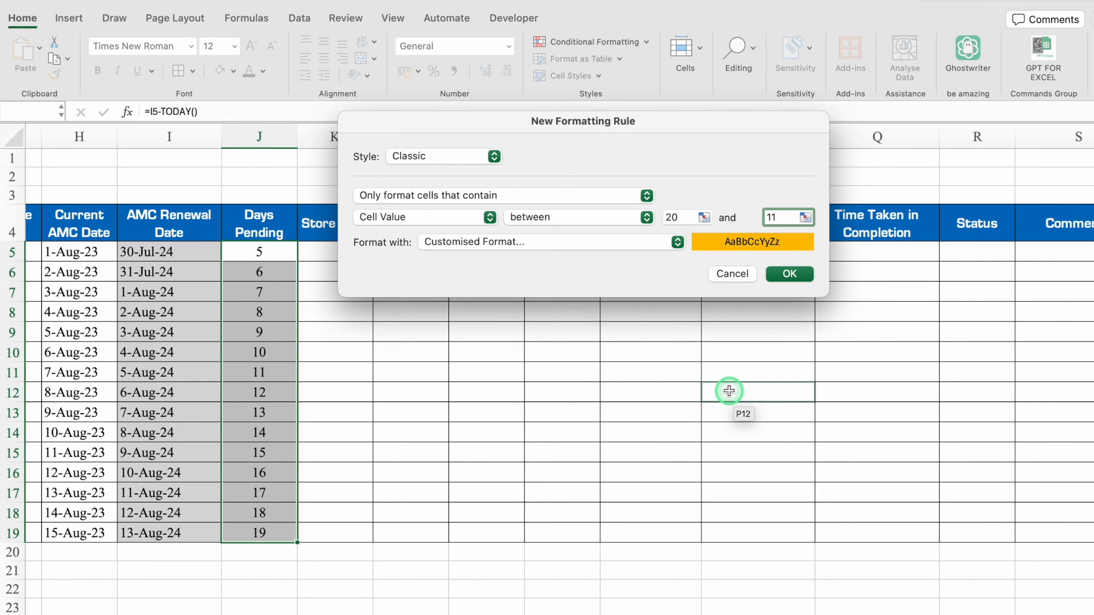
click(790, 273)
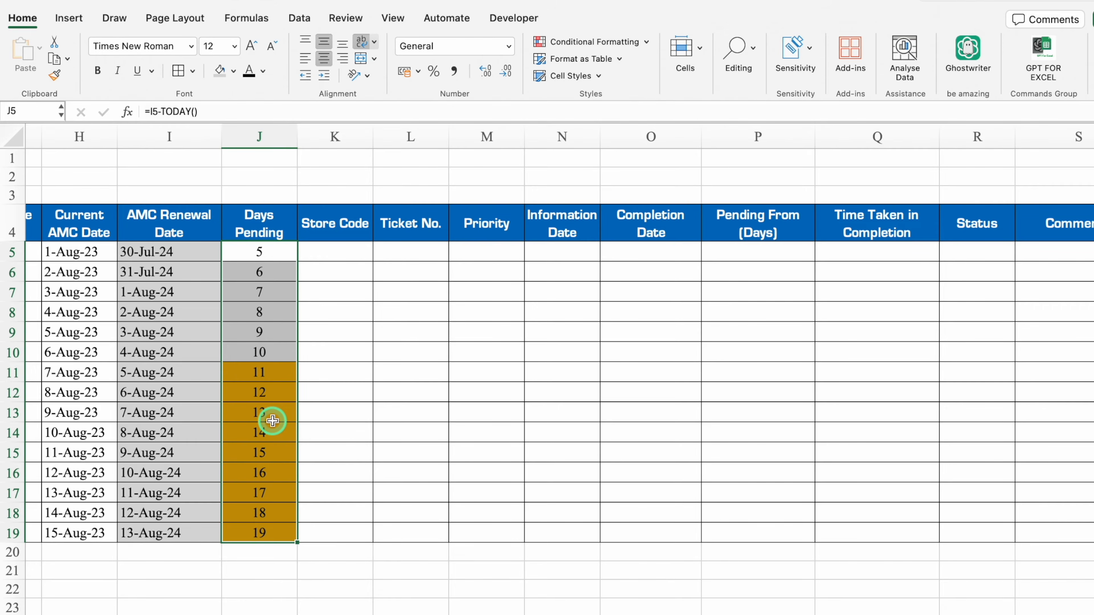
Add a third highlight rule to J5:J19 for cell values less than or equal to 10
click(591, 42)
mouse_move(623, 61)
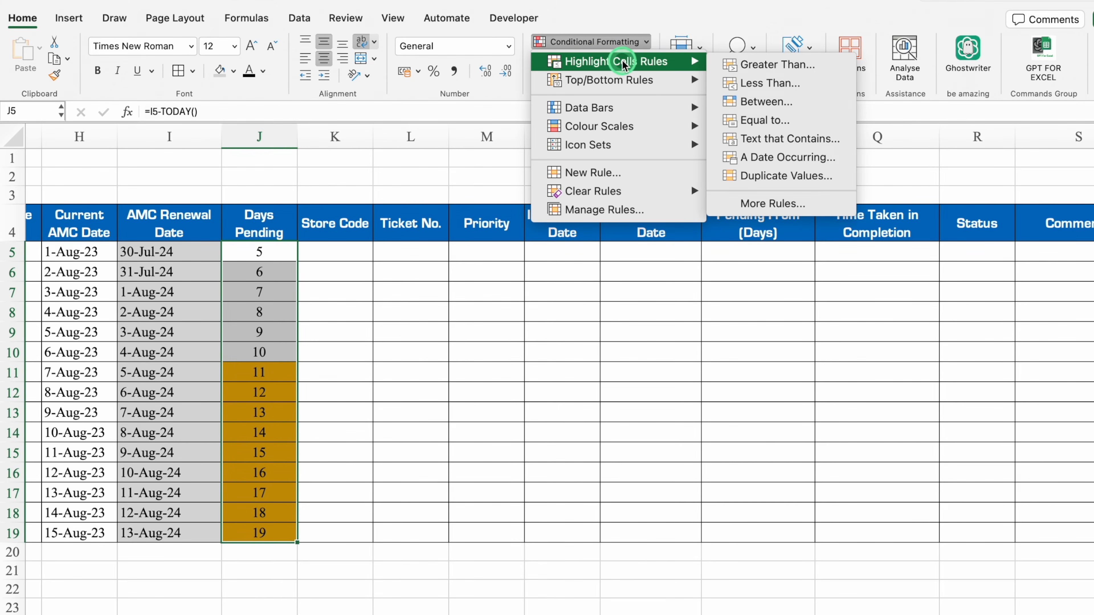
click(760, 84)
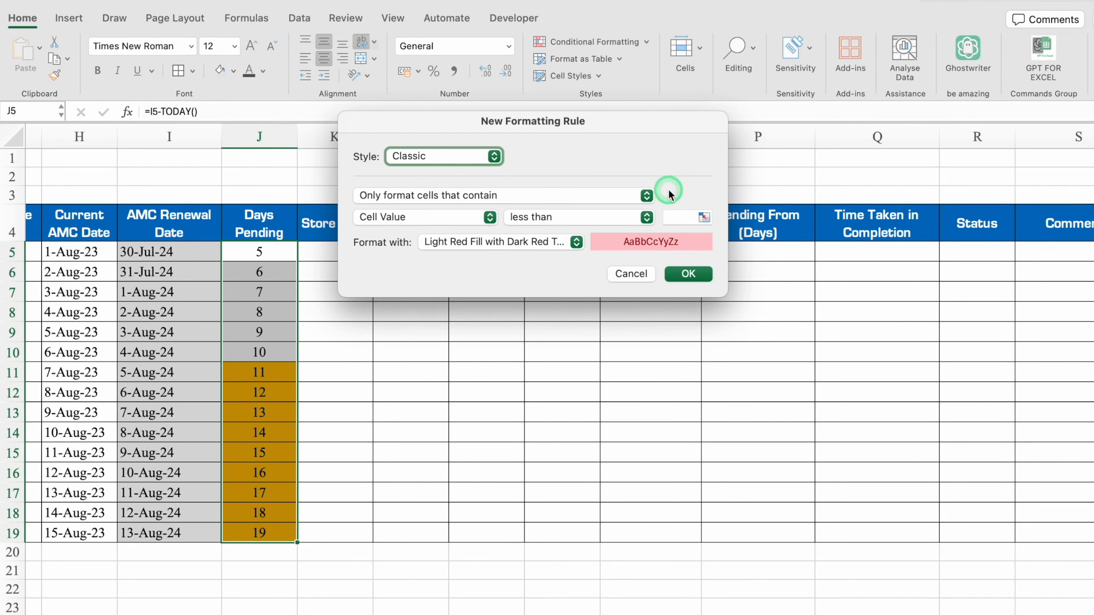
click(647, 217)
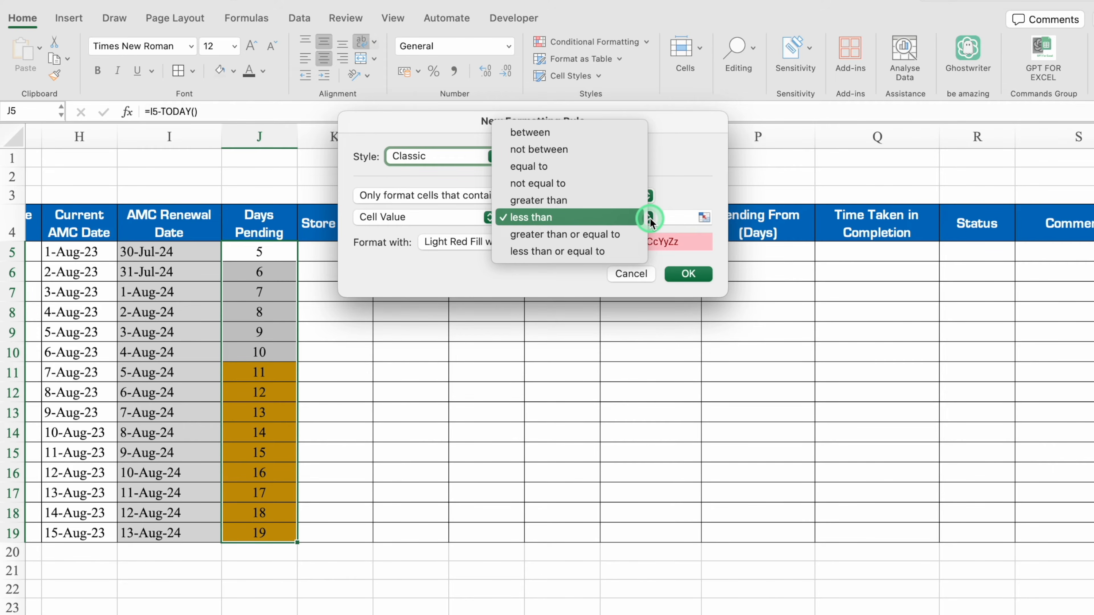
click(616, 251)
click(780, 298)
text(10)
Give the less-than-or-equal-to-10 rule a customised format with red fill and white font, and apply it
click(576, 242)
click(512, 344)
click(624, 194)
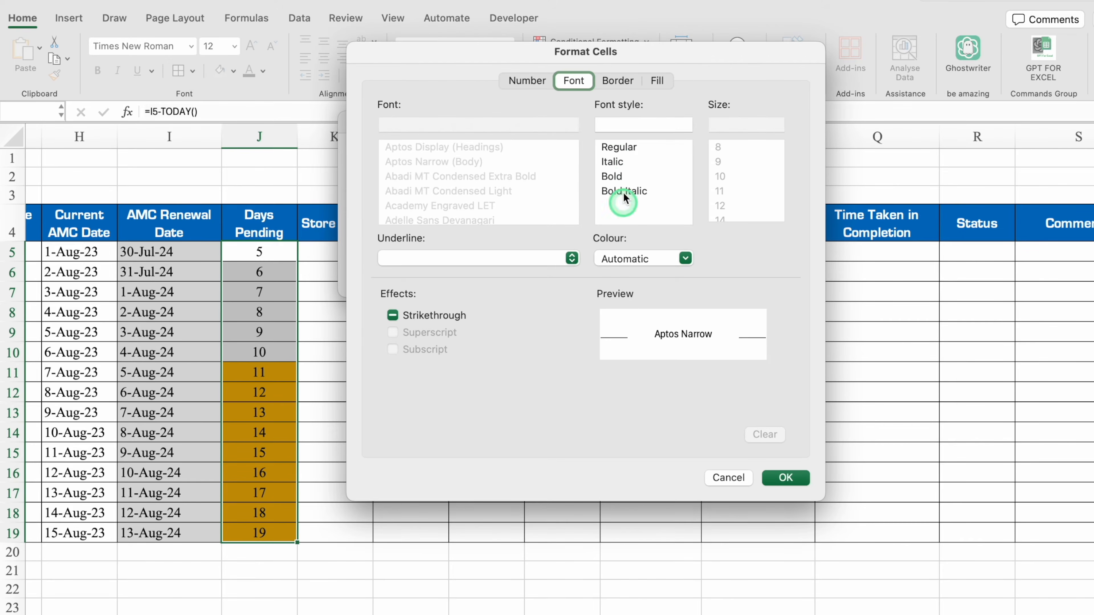
click(655, 82)
click(537, 139)
click(411, 314)
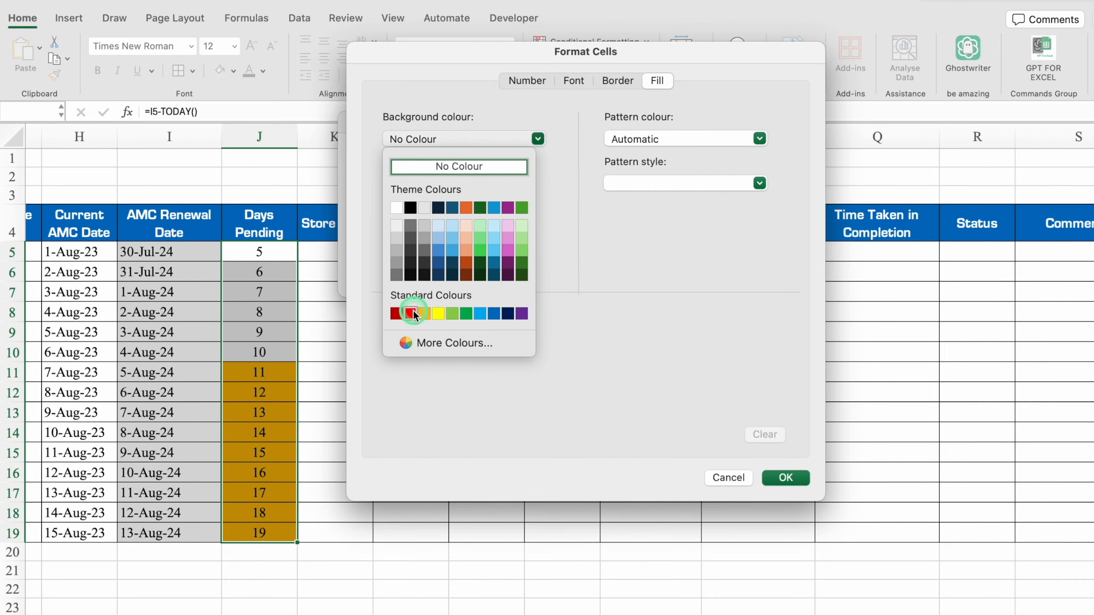
click(573, 81)
click(668, 259)
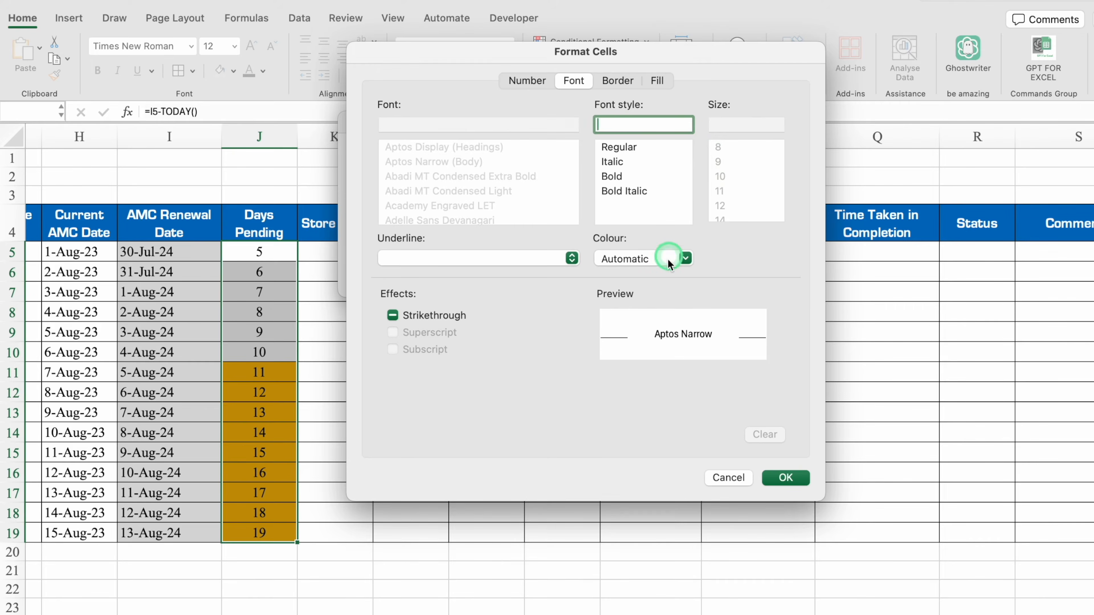
click(608, 329)
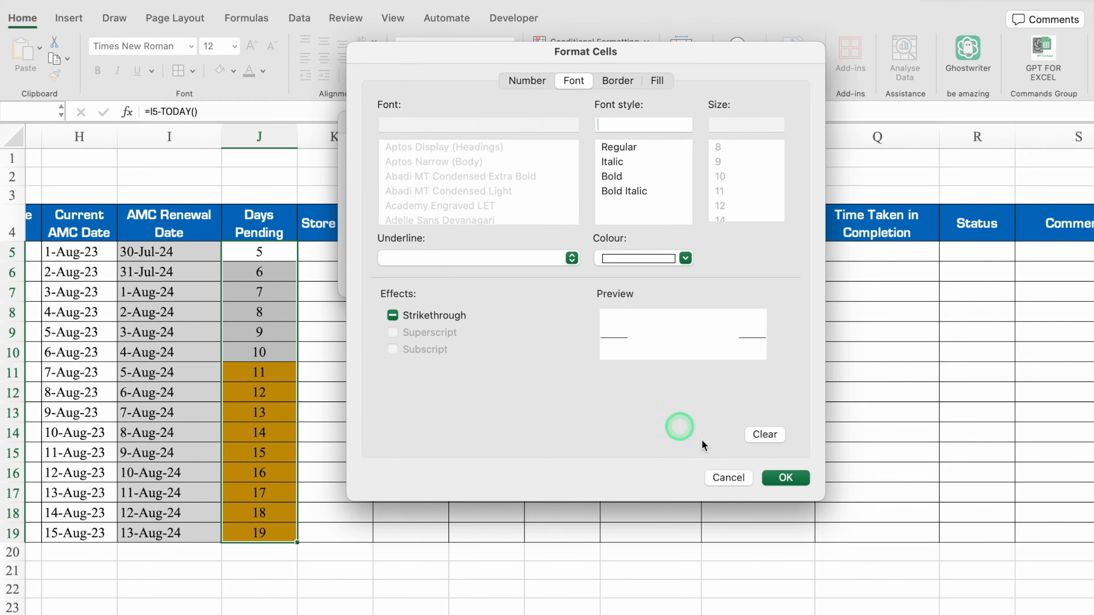
click(789, 474)
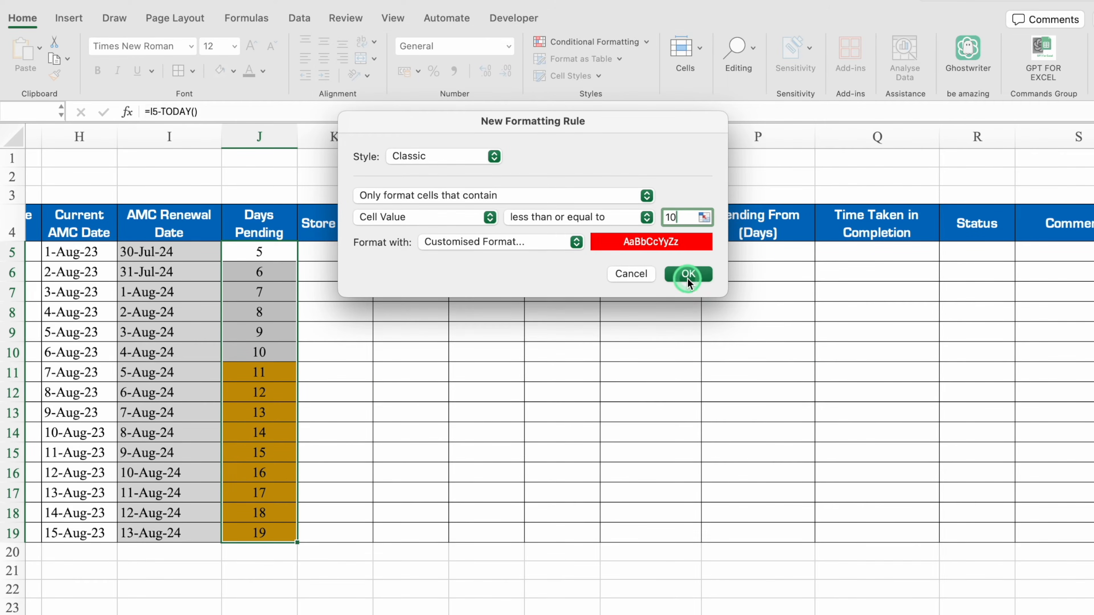
click(686, 276)
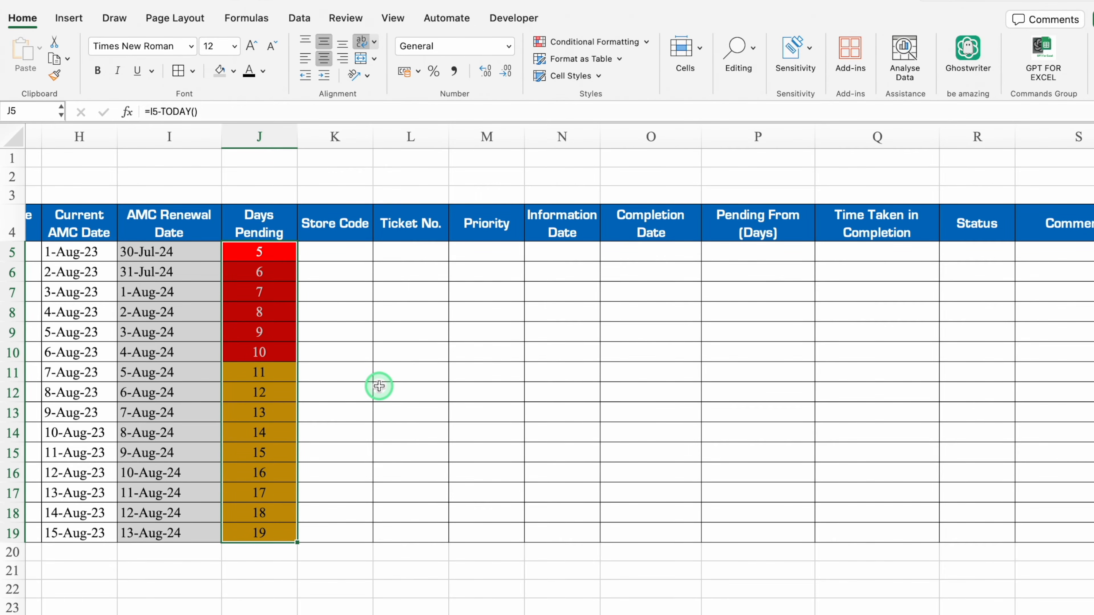
Set up data validation of type List with an in-cell drop-down for the Store Code cells K5:K19
click(347, 253)
drag(347, 253, 350, 533)
click(300, 18)
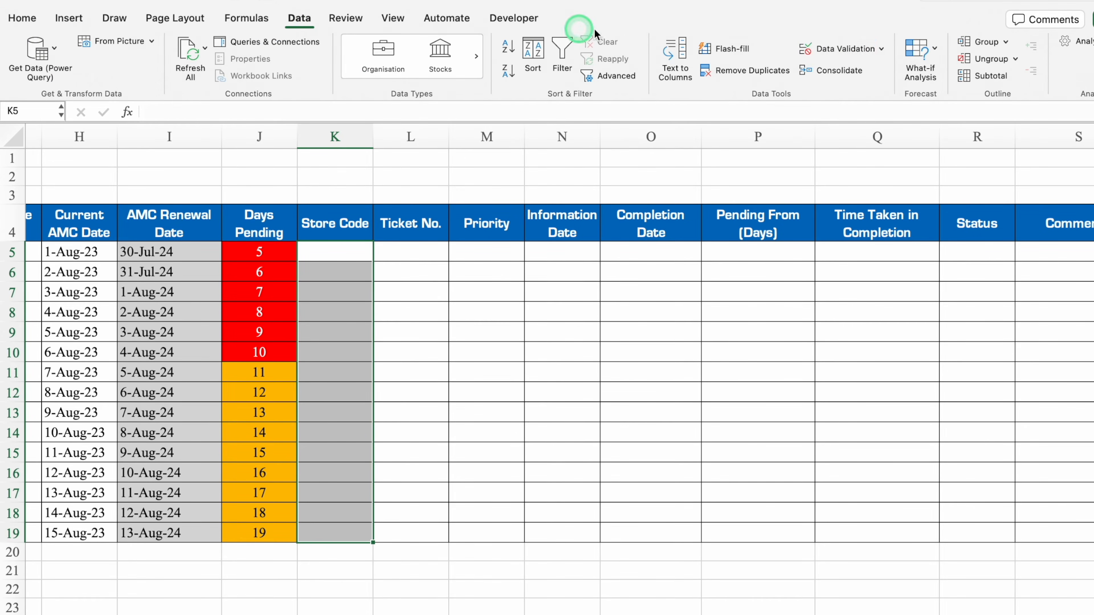
click(828, 48)
click(582, 182)
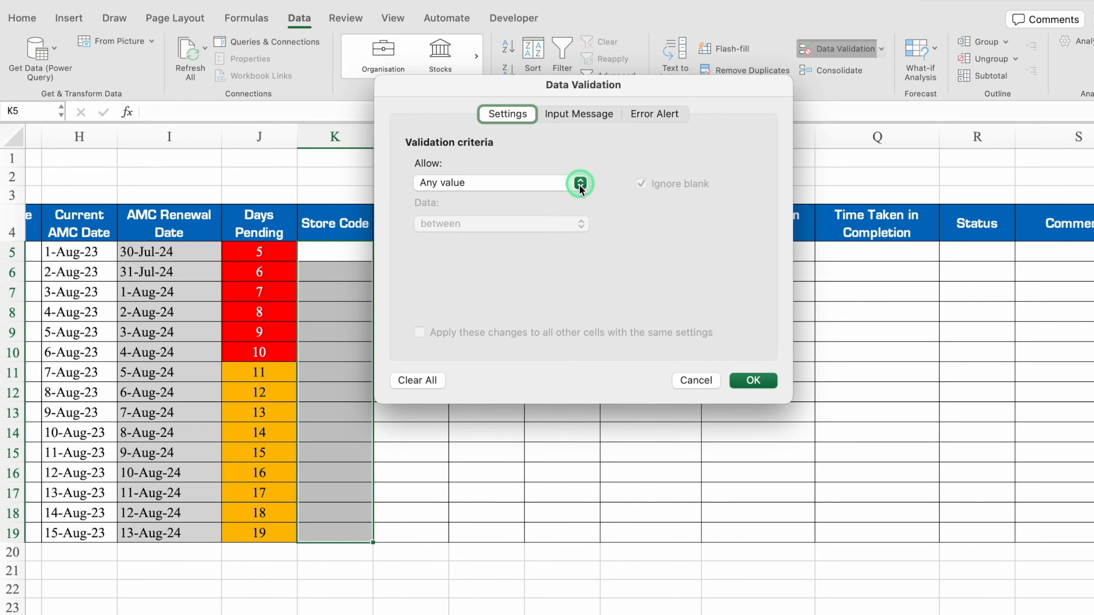
click(465, 234)
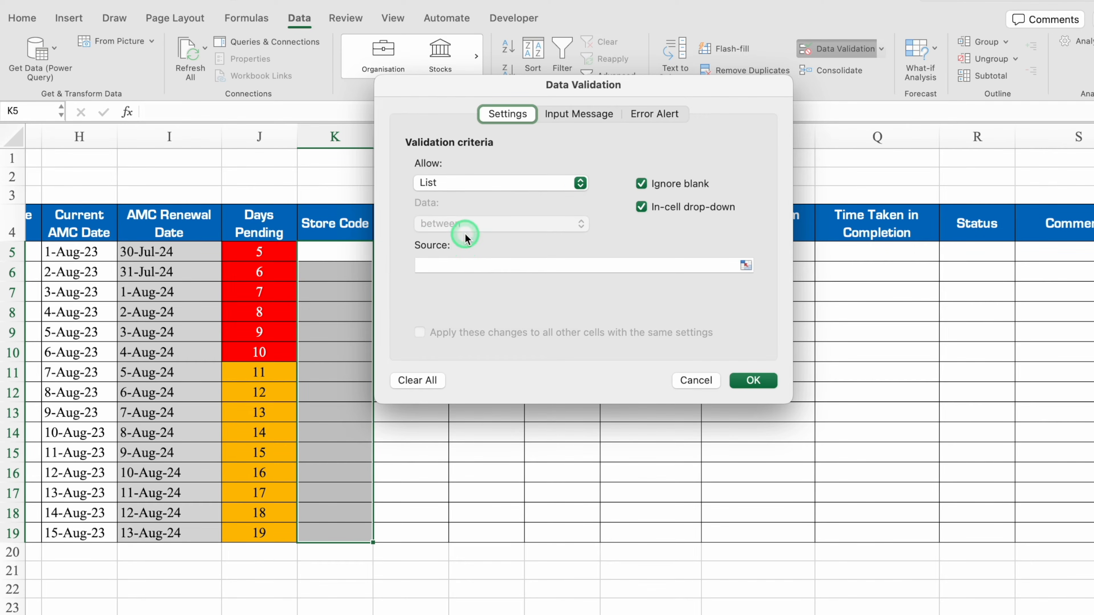
Set the Store Code drop-down list's source to =Settings!$B$3:$B$21 and apply the validation
click(467, 265)
click(241, 613)
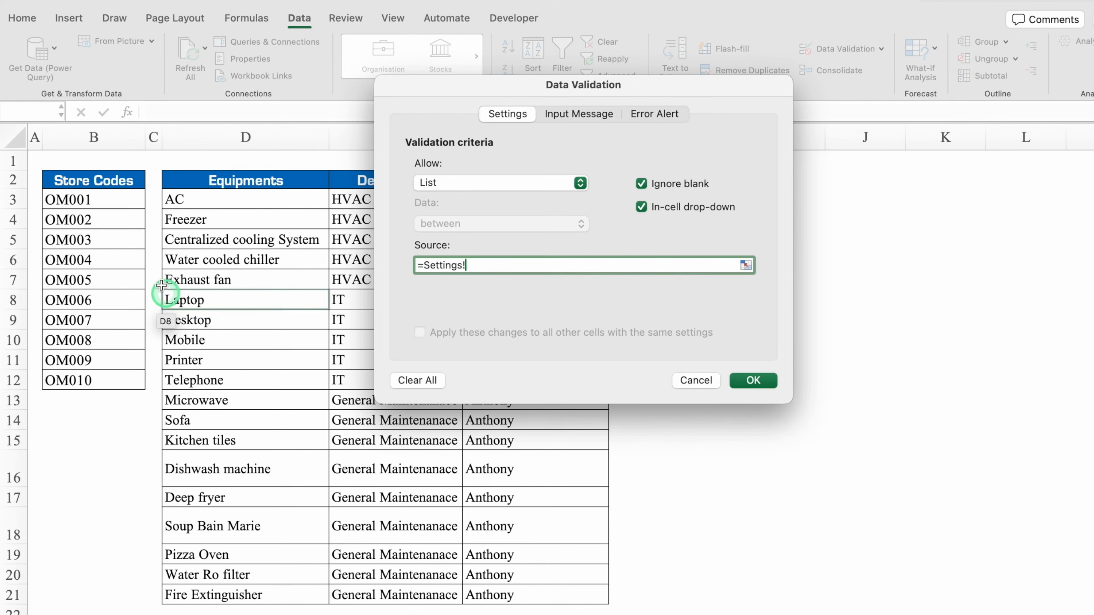
click(112, 203)
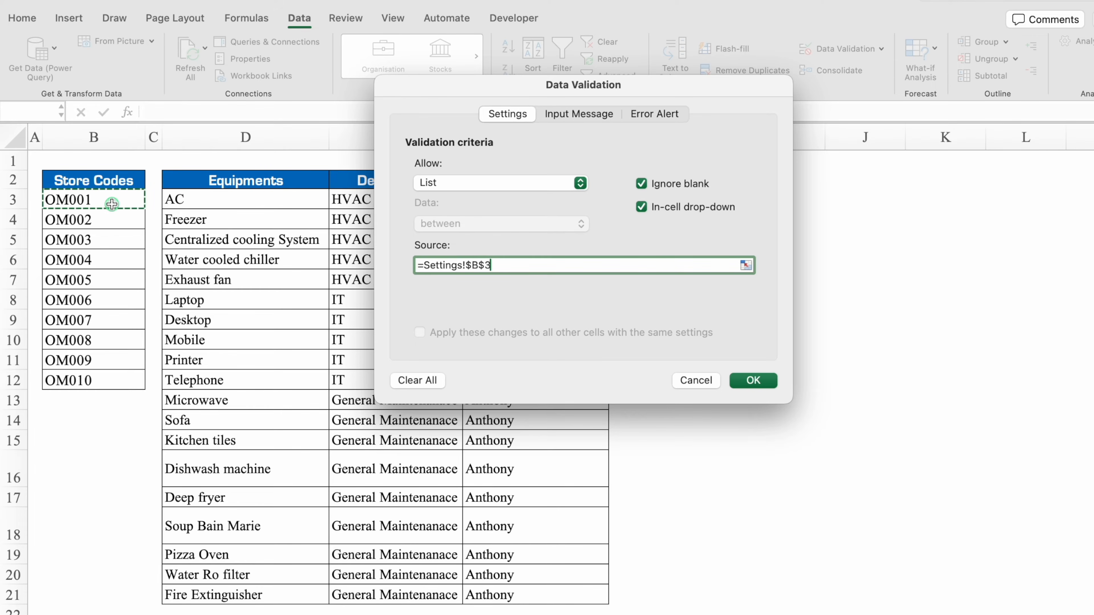
drag(112, 207, 116, 603)
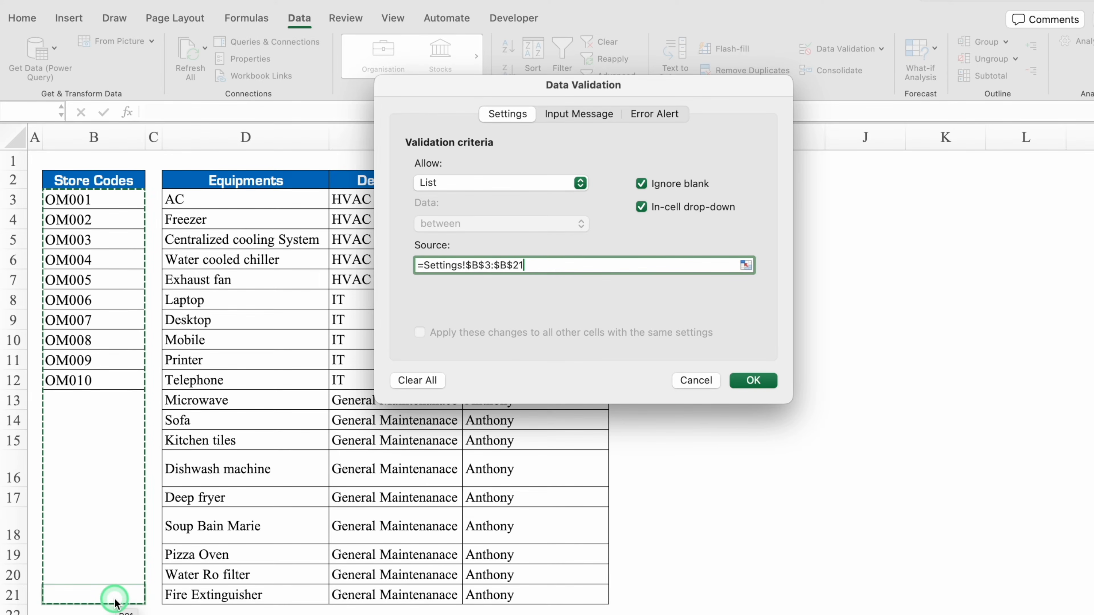
click(762, 381)
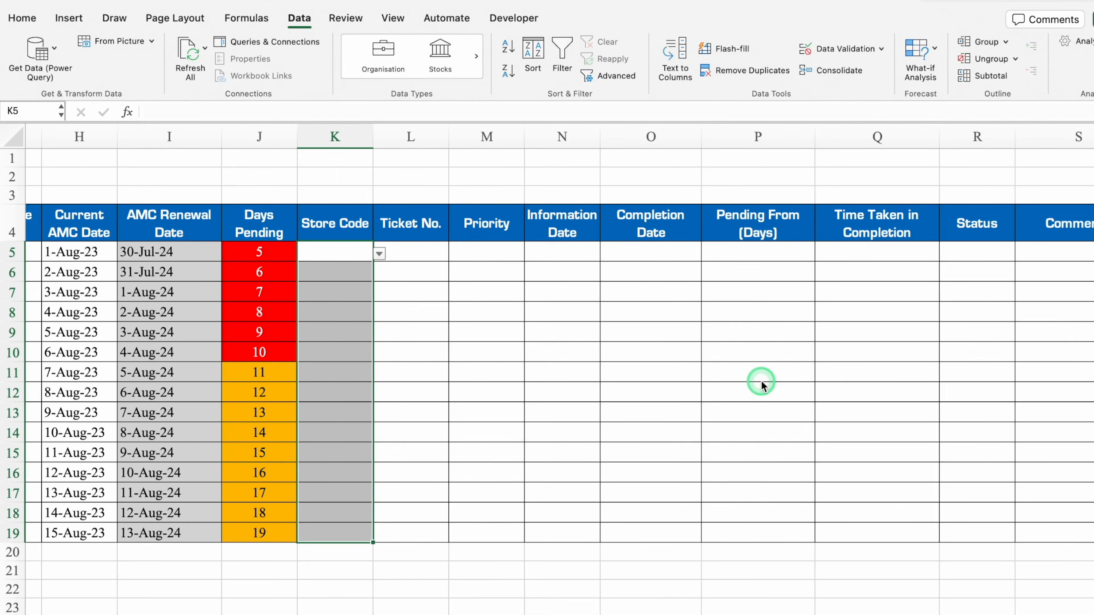
Fill Store Code cells K5, K6 and K7 from their drop-down lists with OM001, OM004 and OM008
click(351, 253)
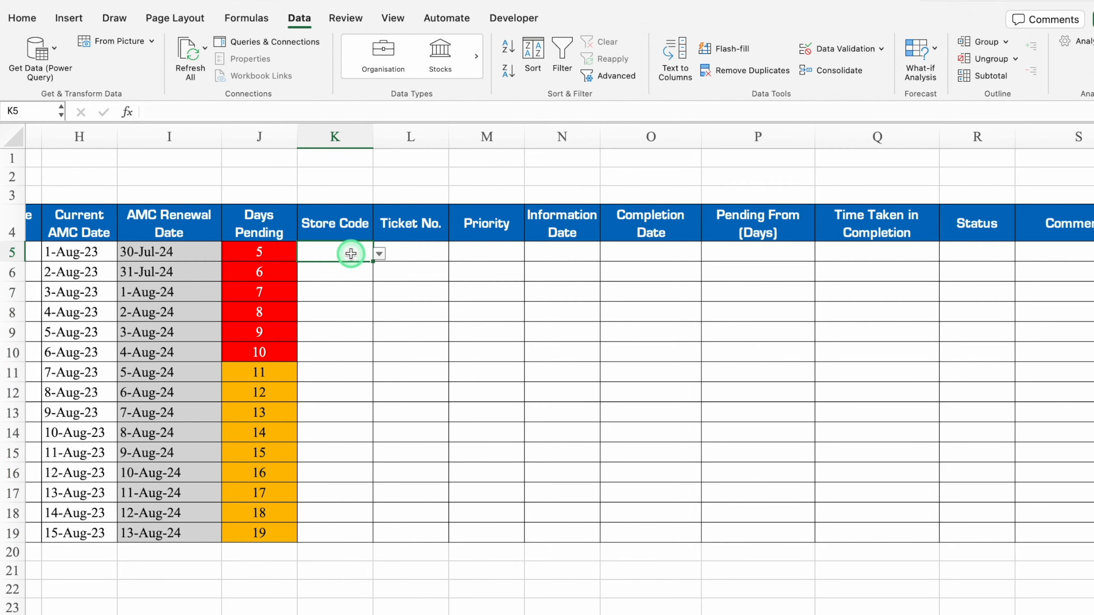
click(379, 254)
click(327, 271)
click(366, 272)
click(379, 273)
click(317, 334)
click(329, 298)
click(379, 293)
click(318, 413)
Choose store codes OM005, OM002, OM001 and OM007 for cells K8 through K11 from their drop-down lists
click(329, 312)
click(374, 316)
click(317, 389)
click(379, 333)
click(317, 365)
click(378, 353)
click(317, 371)
click(378, 373)
click(317, 479)
Shade the Ticket No. cells L5:L19 with a light grey fill
click(406, 255)
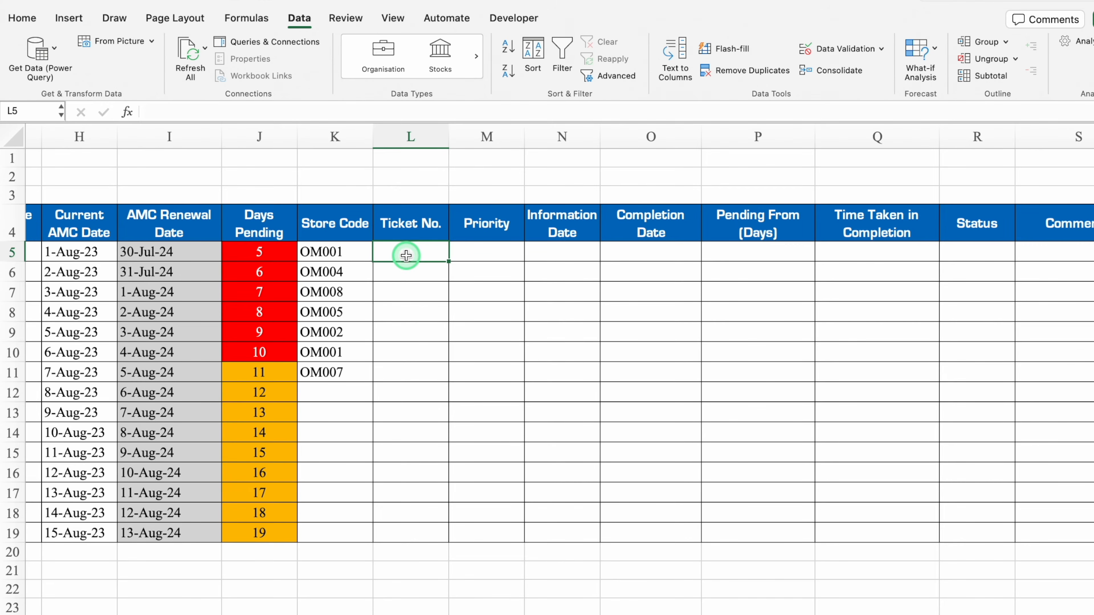
drag(407, 255, 419, 466)
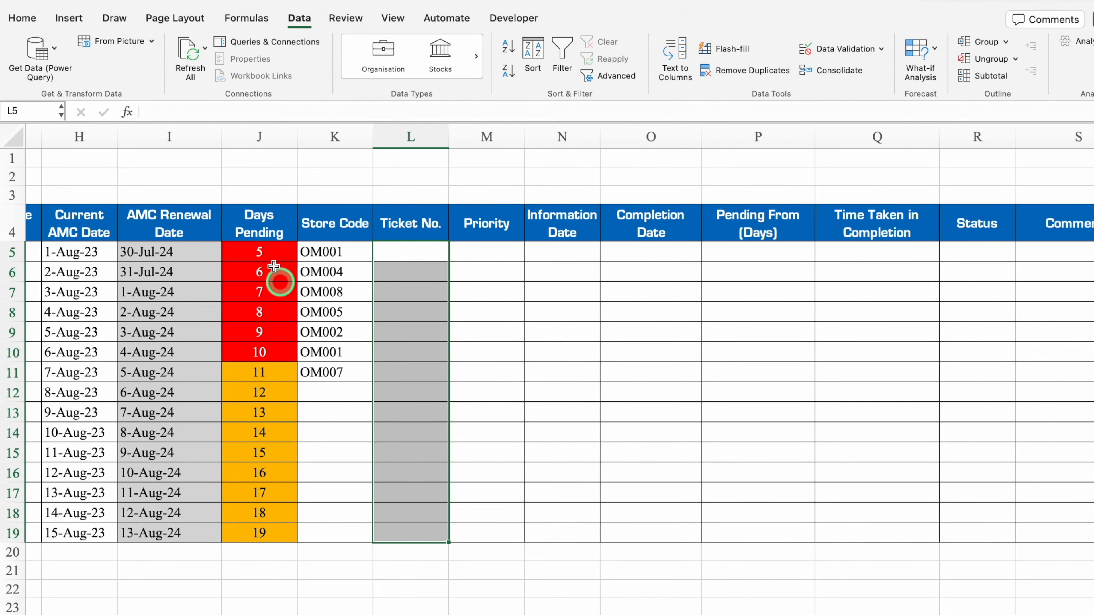
click(22, 18)
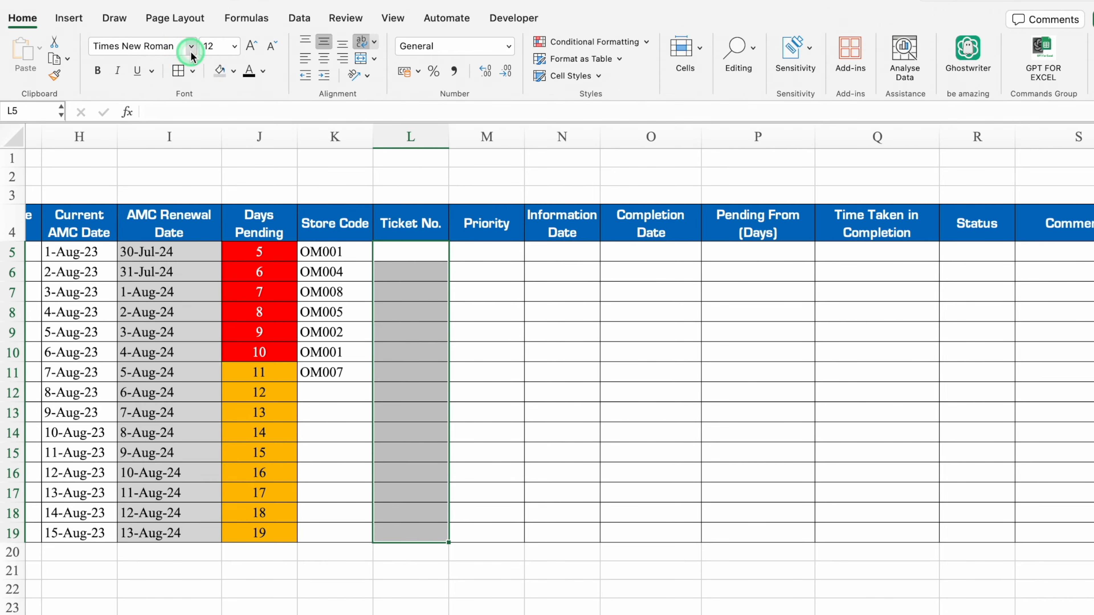
click(220, 72)
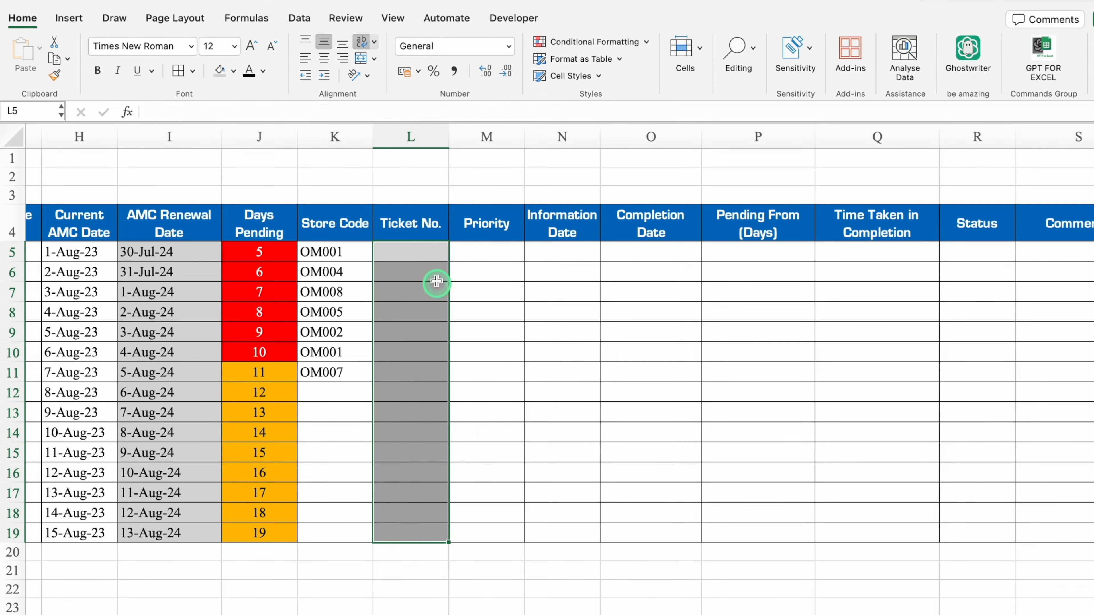
Start data validation on the Priority cells M5:M19 and allow only List entries
click(489, 252)
drag(489, 251, 487, 532)
click(323, 76)
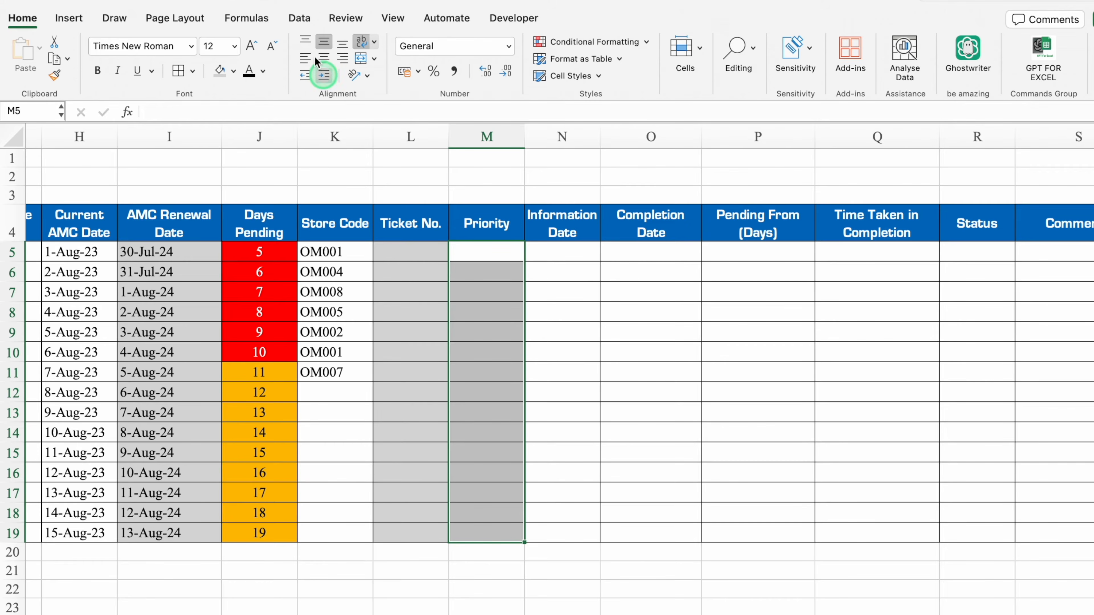
click(299, 18)
click(841, 50)
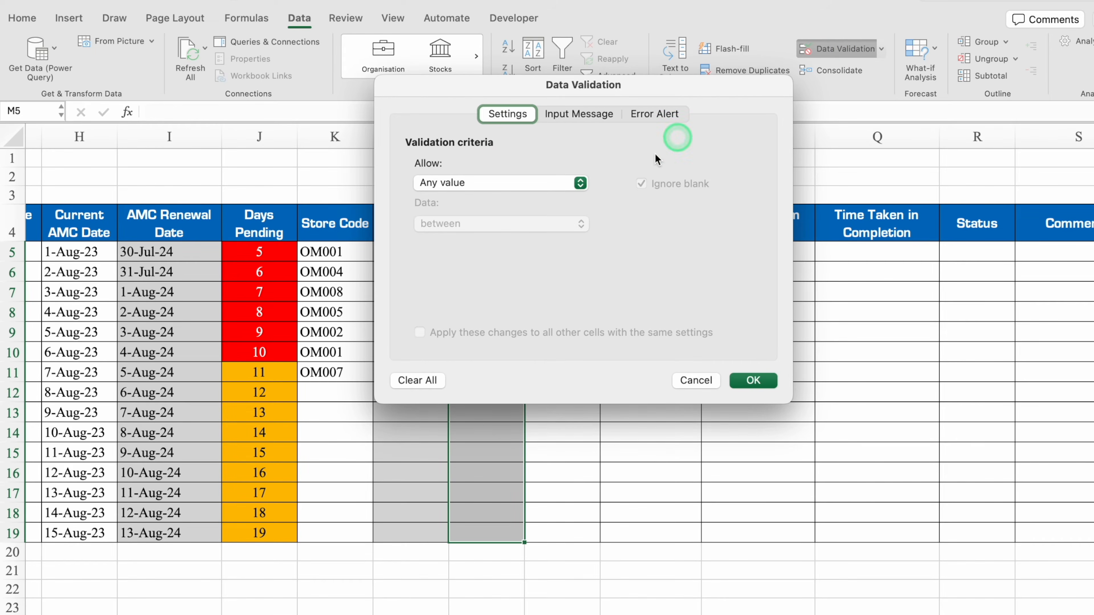
click(583, 183)
click(473, 232)
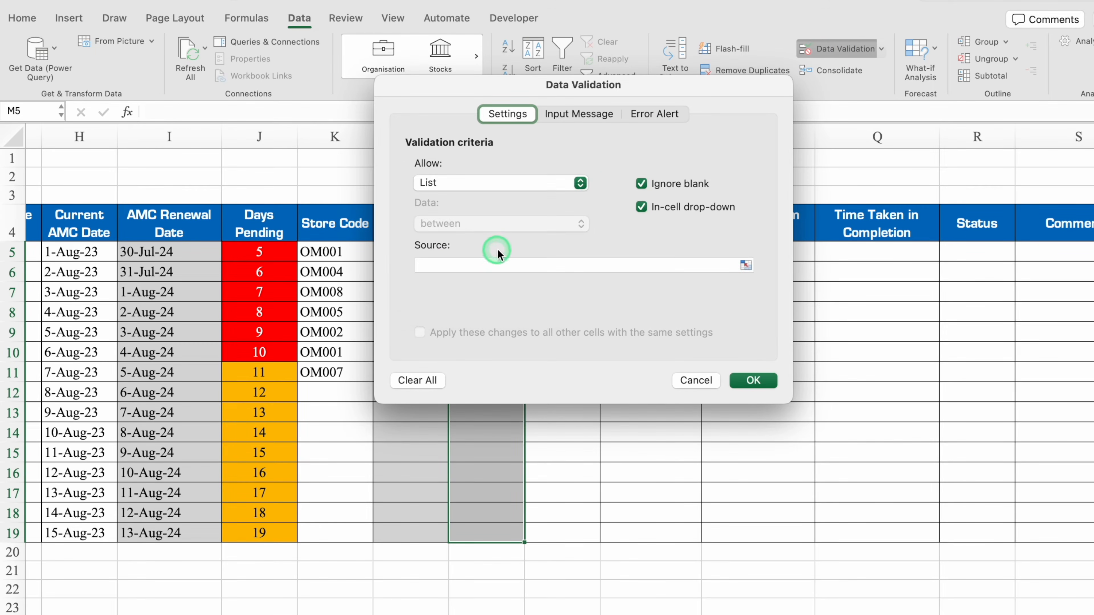
Set the Priority list's source to =Settings!$H$3:$H$6 and apply the validation
click(496, 270)
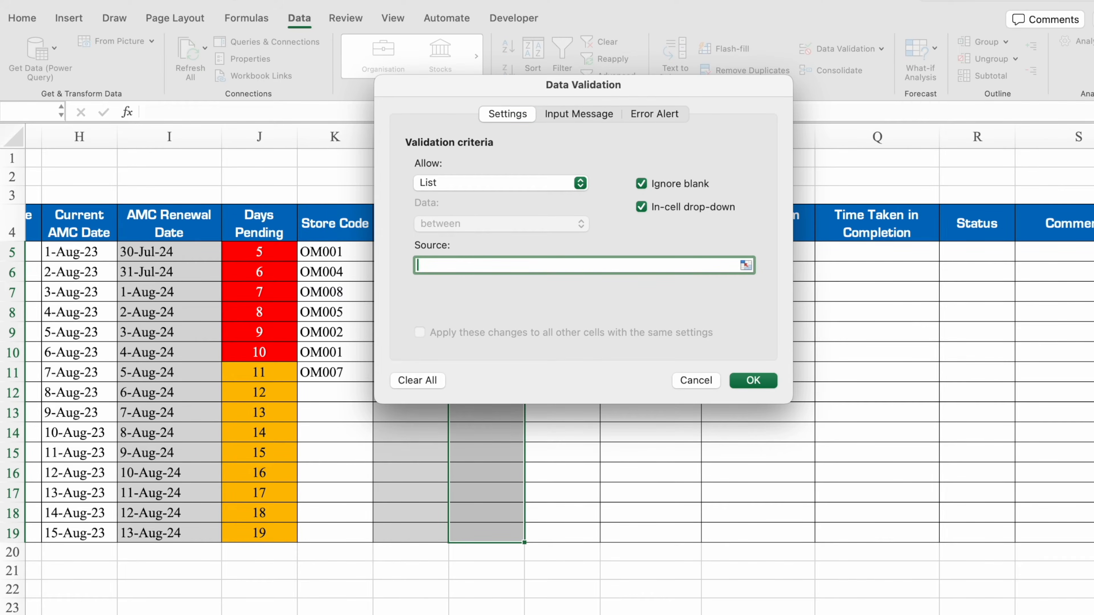
click(310, 613)
drag(692, 88, 437, 132)
drag(667, 198, 670, 263)
click(499, 423)
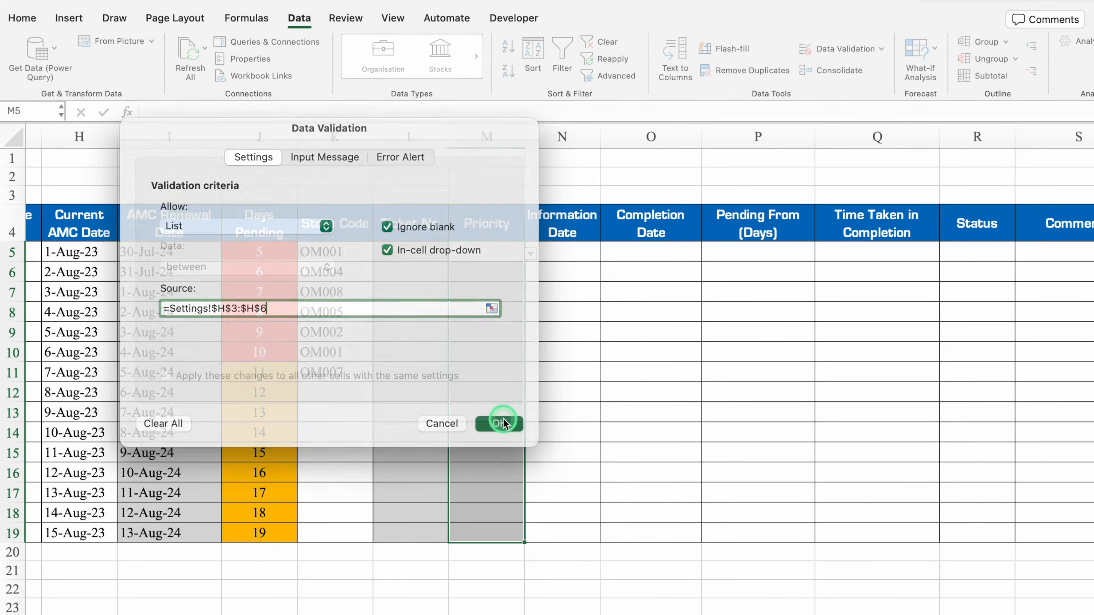
Choose Urgent, High, Medium and Low for Priority cells M5 through M8 from their drop-down lists
click(531, 254)
click(476, 271)
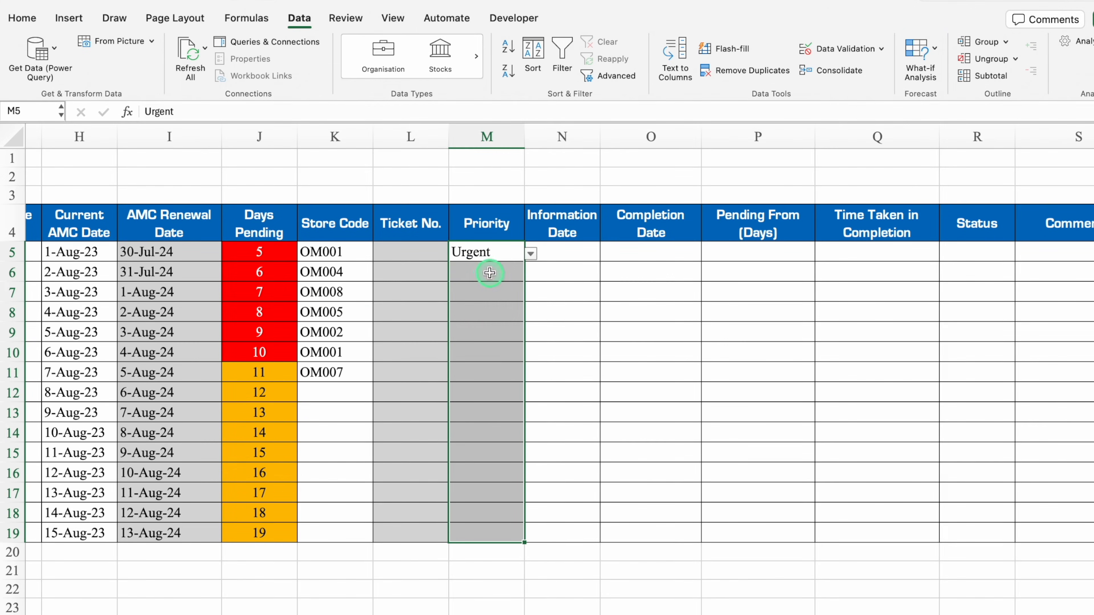
click(488, 273)
click(530, 274)
click(481, 308)
click(491, 292)
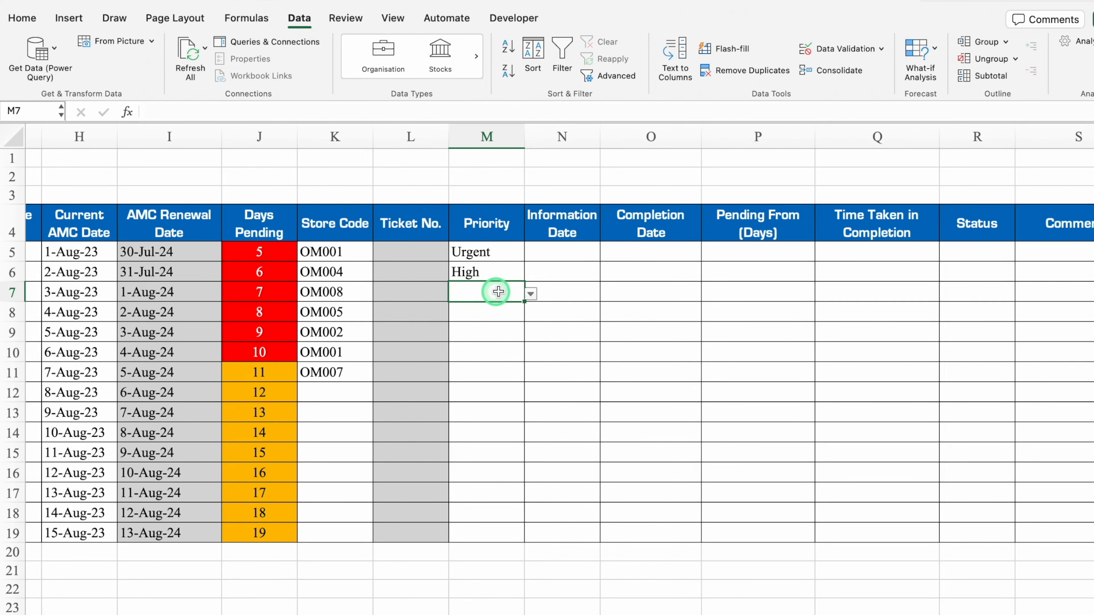
click(531, 294)
click(471, 340)
click(488, 310)
click(531, 313)
click(460, 375)
Create a conditional formatting rule on M5:M19 for cell values equal to Urgent
drag(508, 252, 505, 530)
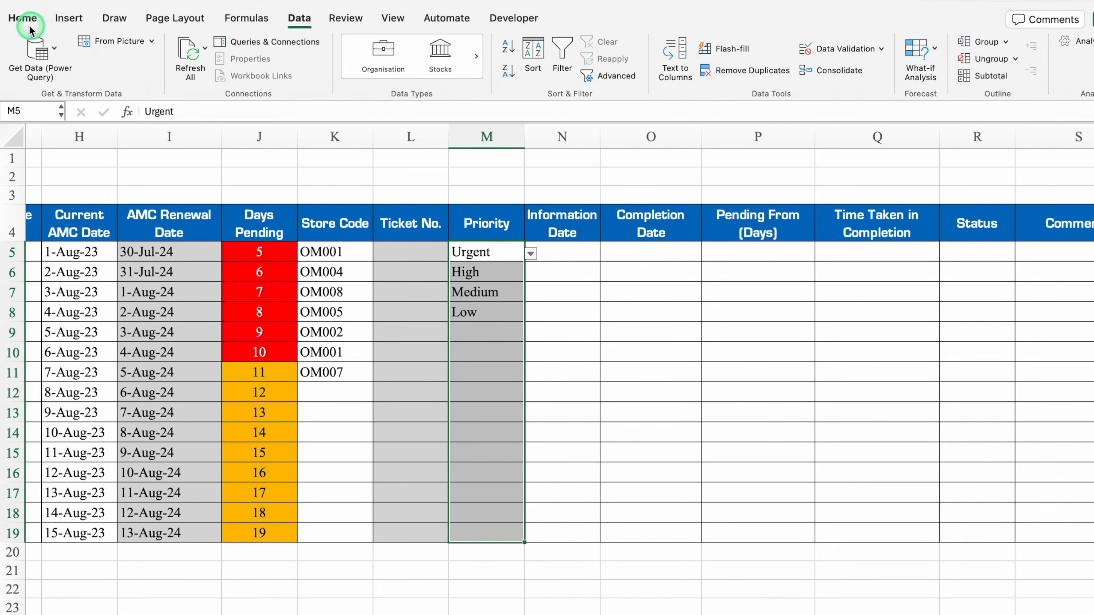
click(22, 17)
click(543, 50)
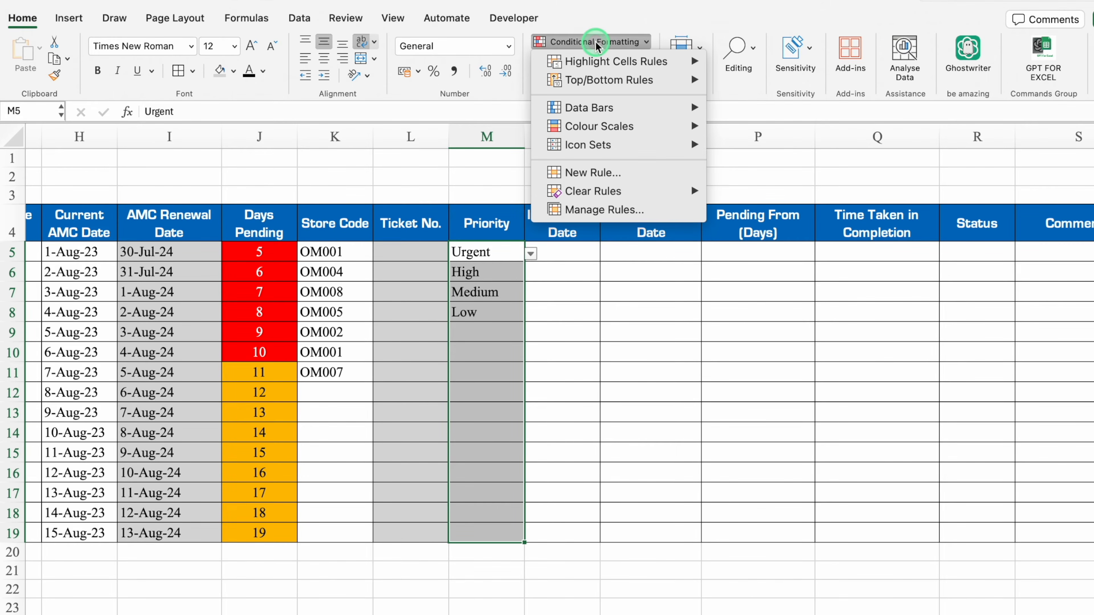
mouse_move(627, 69)
click(752, 102)
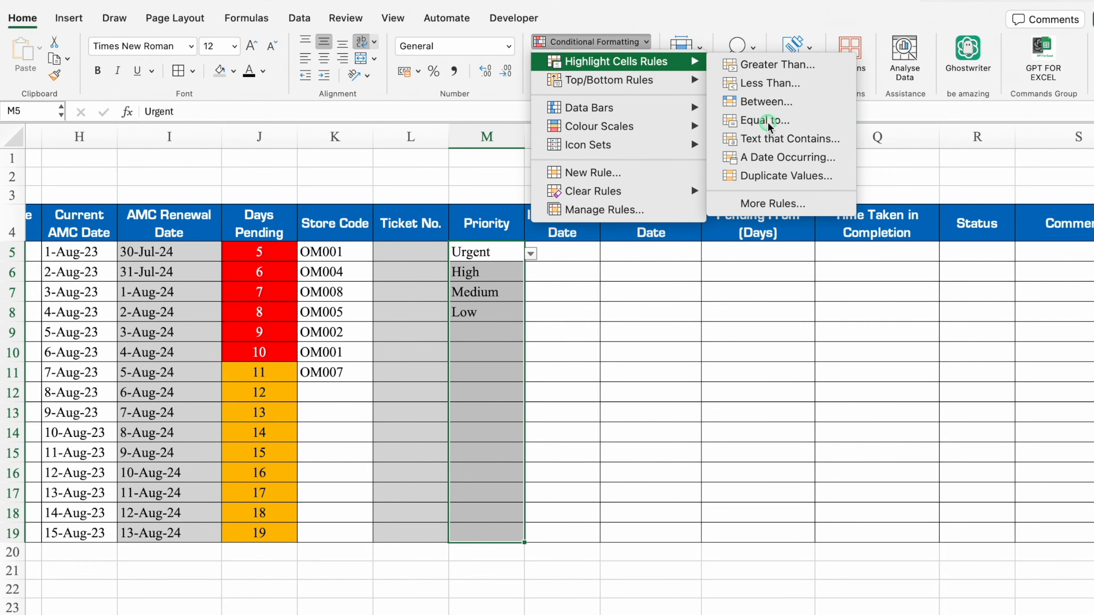
click(732, 125)
click(660, 218)
click(777, 267)
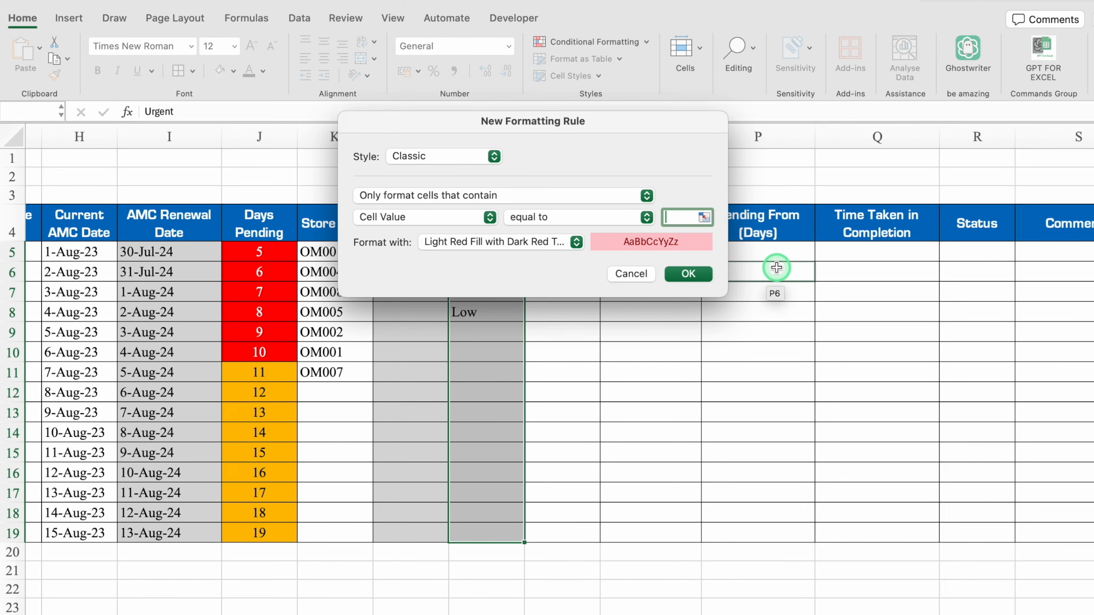
text(Urgent)
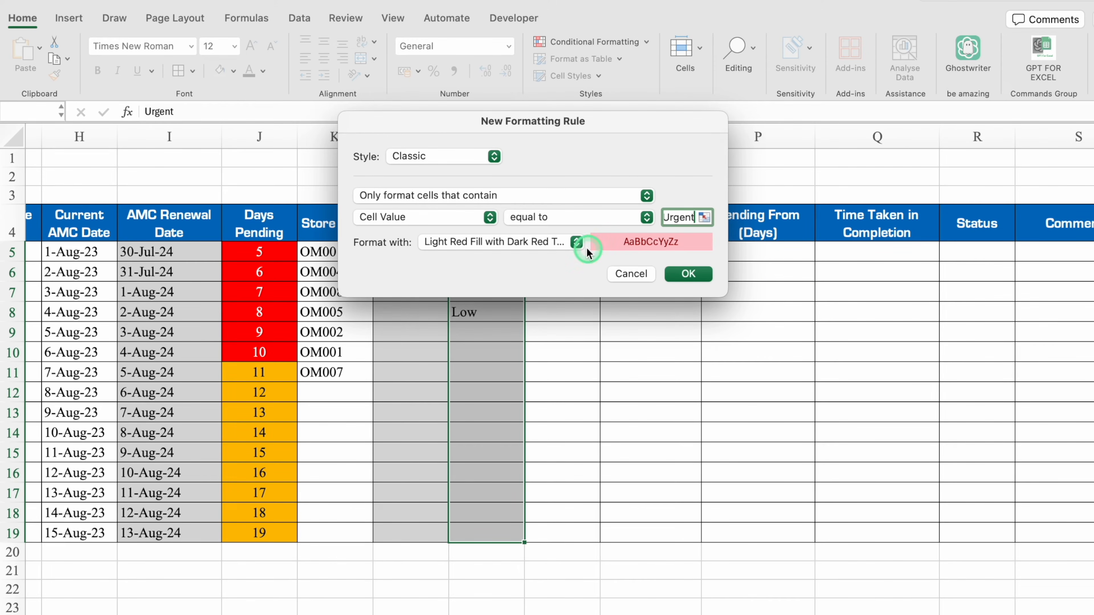
Give the Urgent rule a customised format with red fill and white font, and apply it
click(576, 242)
click(504, 344)
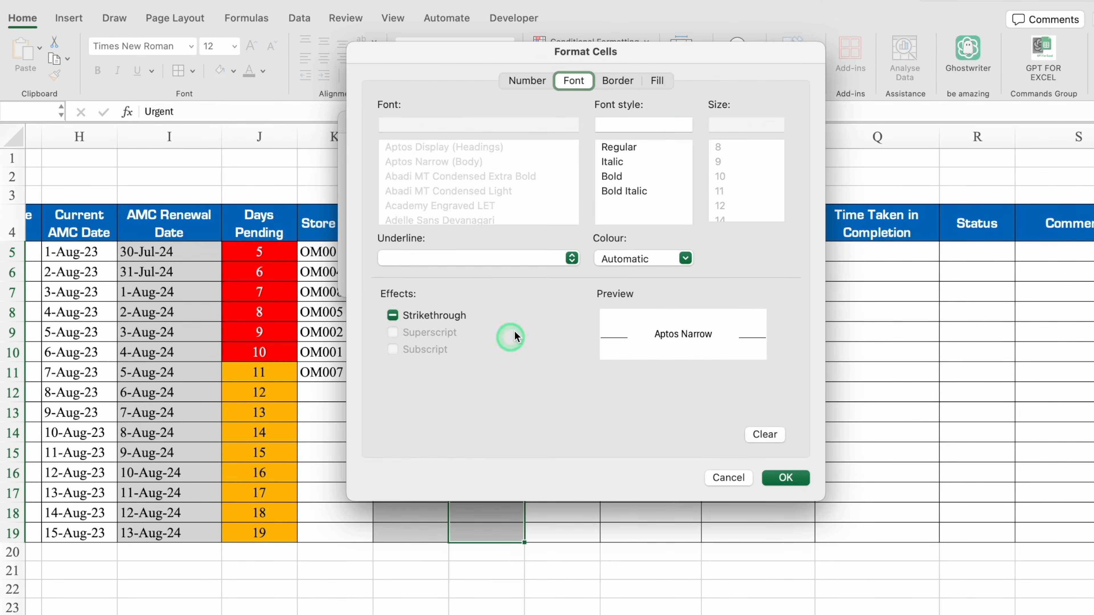
click(656, 81)
click(536, 139)
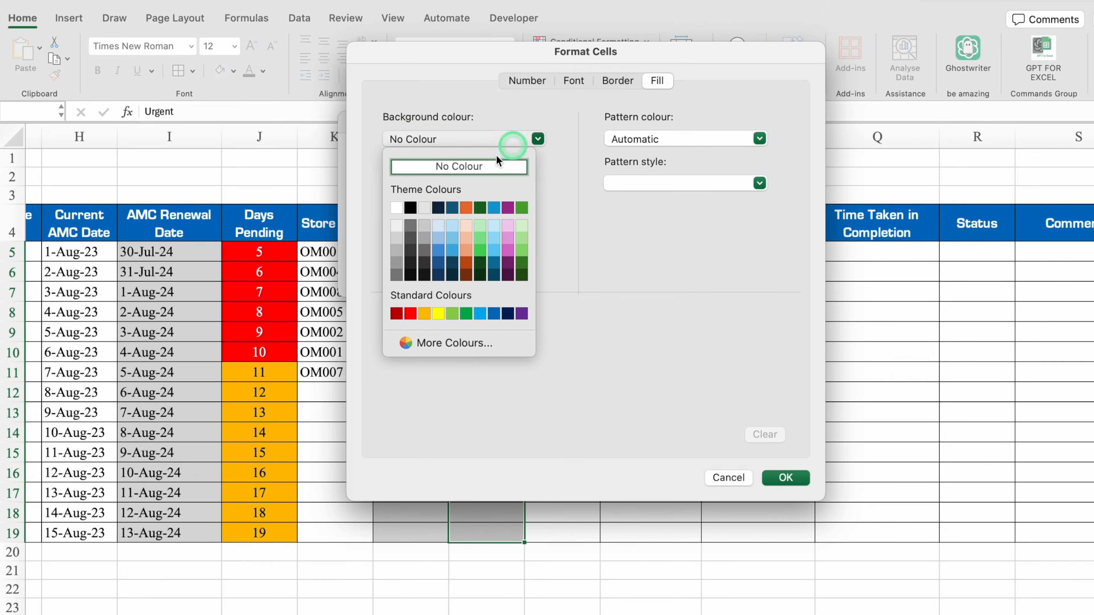
click(407, 312)
click(589, 98)
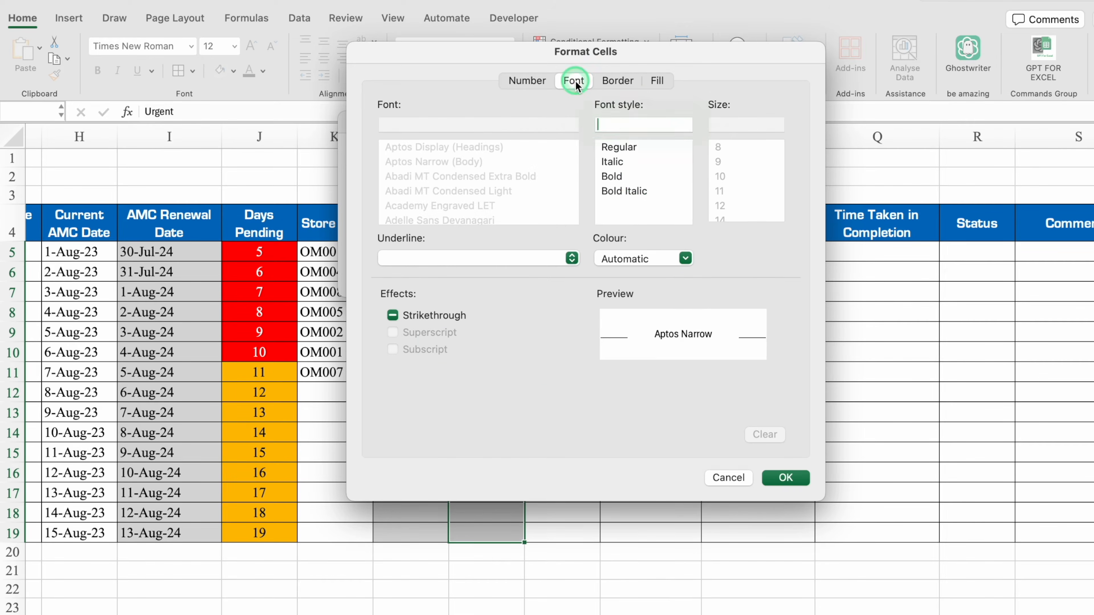
click(684, 258)
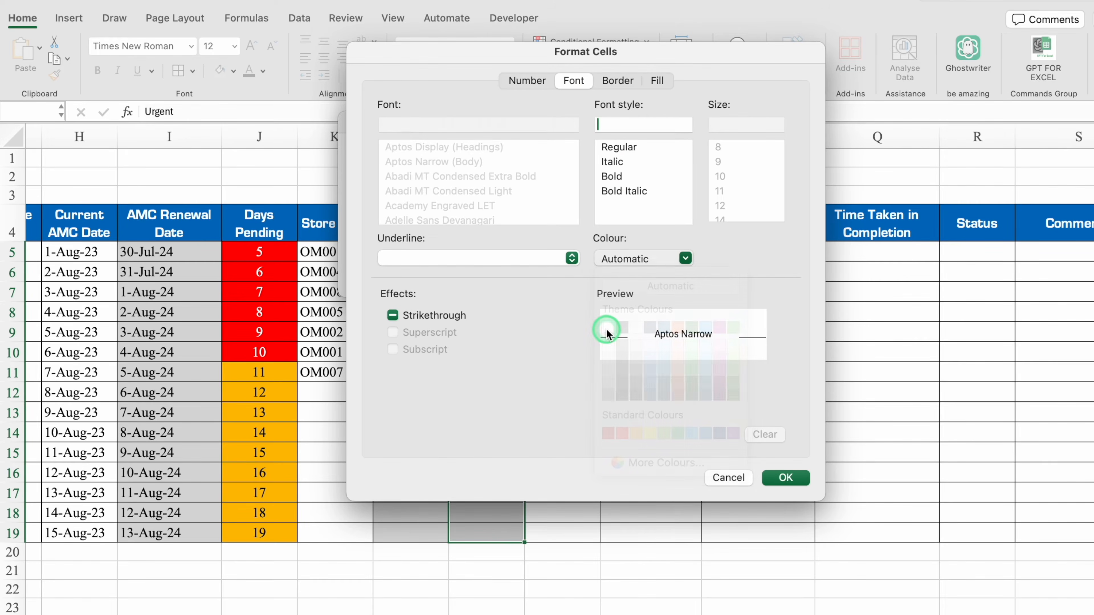
click(602, 331)
click(786, 477)
click(688, 274)
Add another conditional formatting rule to the Priority cells for values equal to High
click(594, 41)
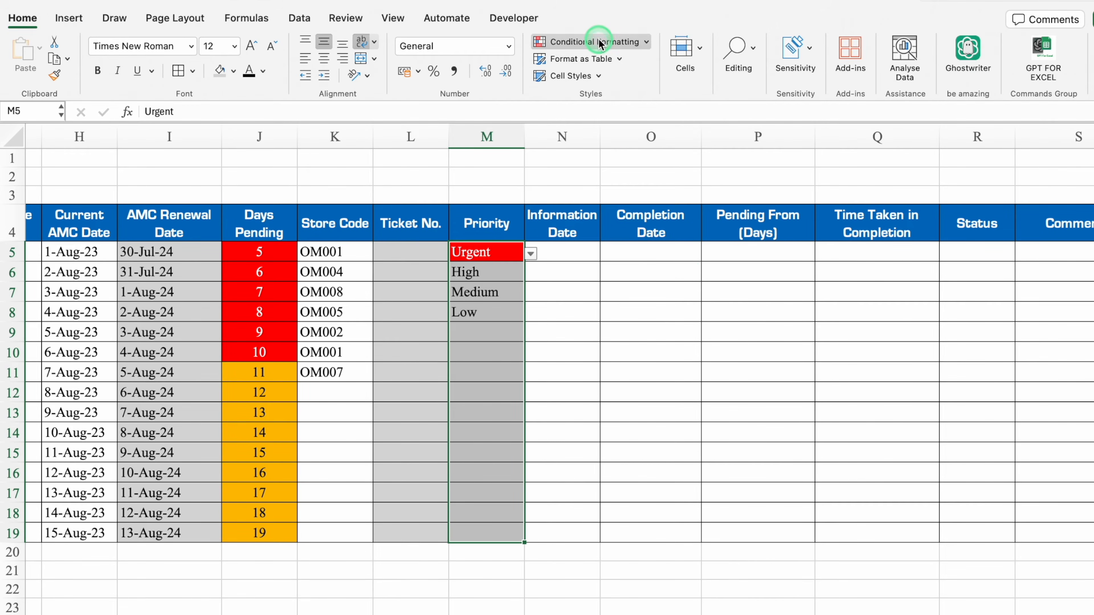
click(689, 64)
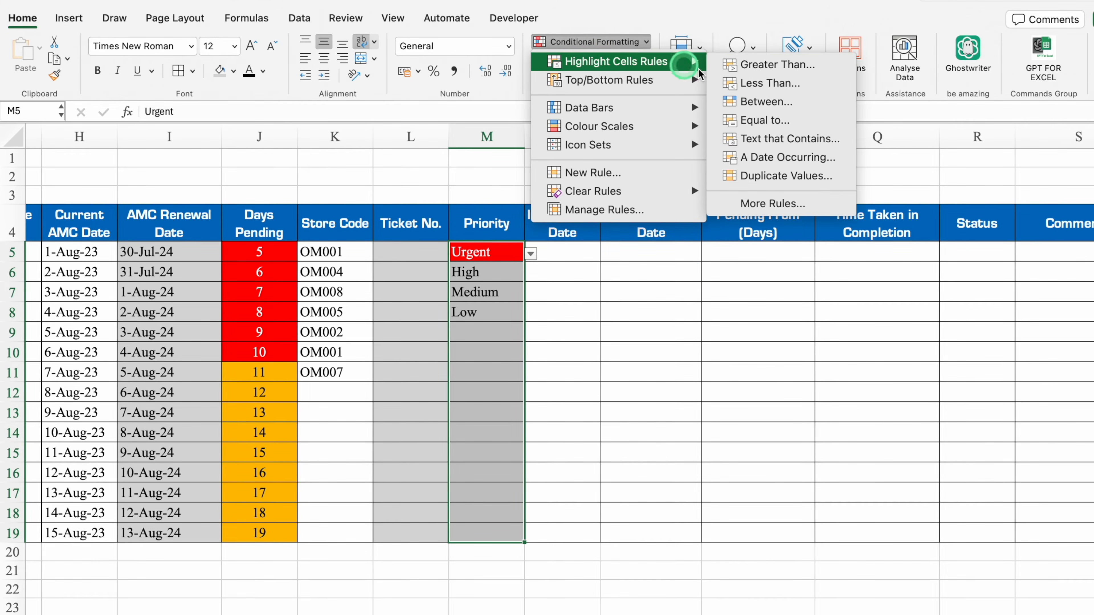
click(764, 120)
click(665, 216)
click(792, 269)
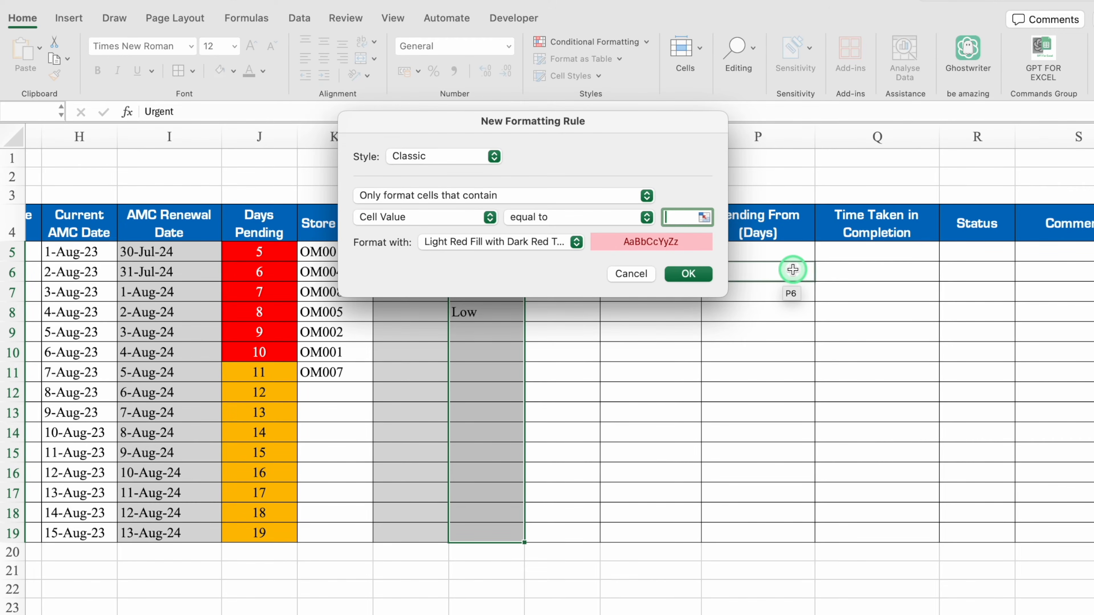
text(High)
Give the High rule a customised format with red fill and white font, and apply it
click(576, 242)
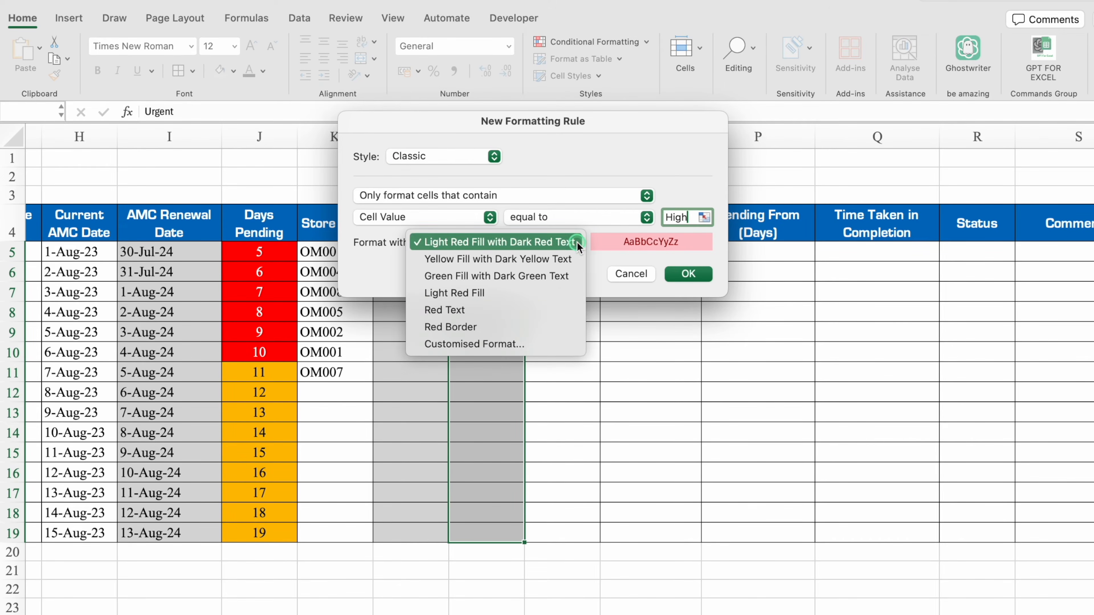
click(523, 345)
click(655, 80)
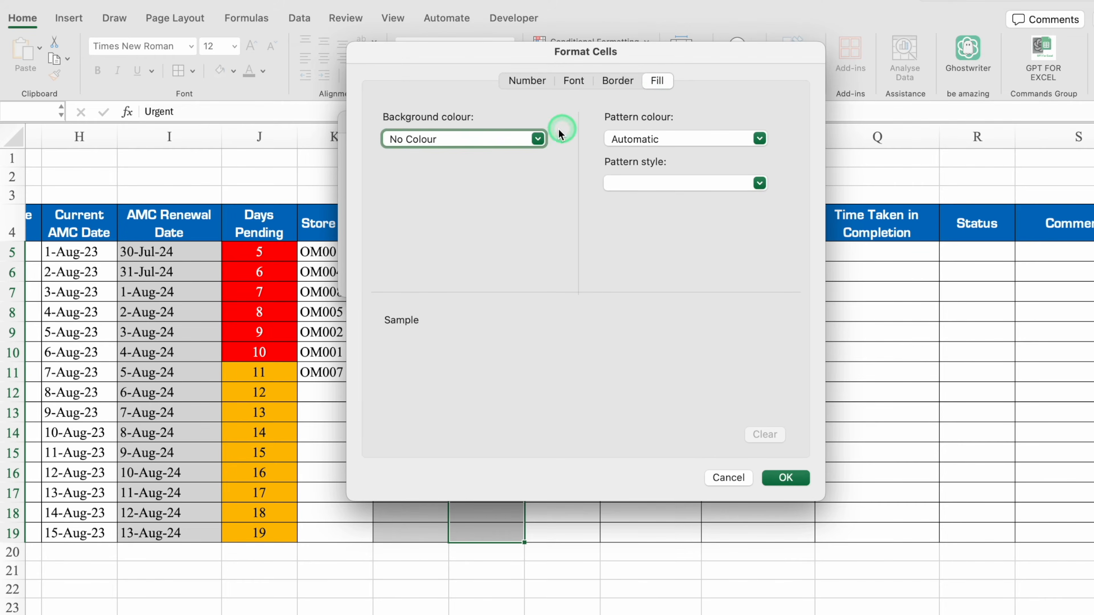
click(537, 139)
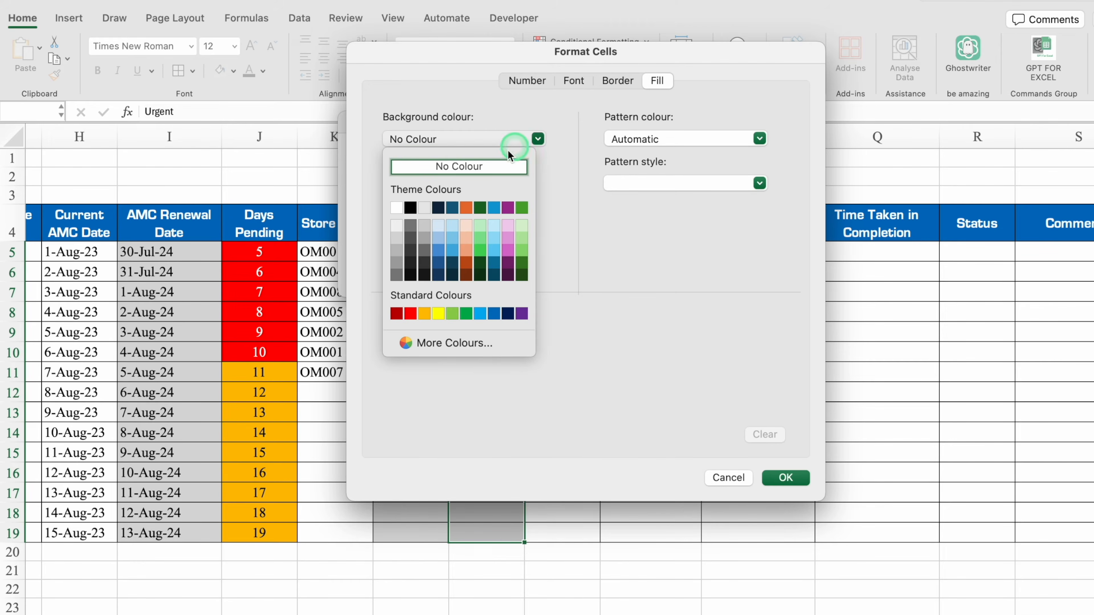
click(410, 313)
click(573, 81)
click(685, 259)
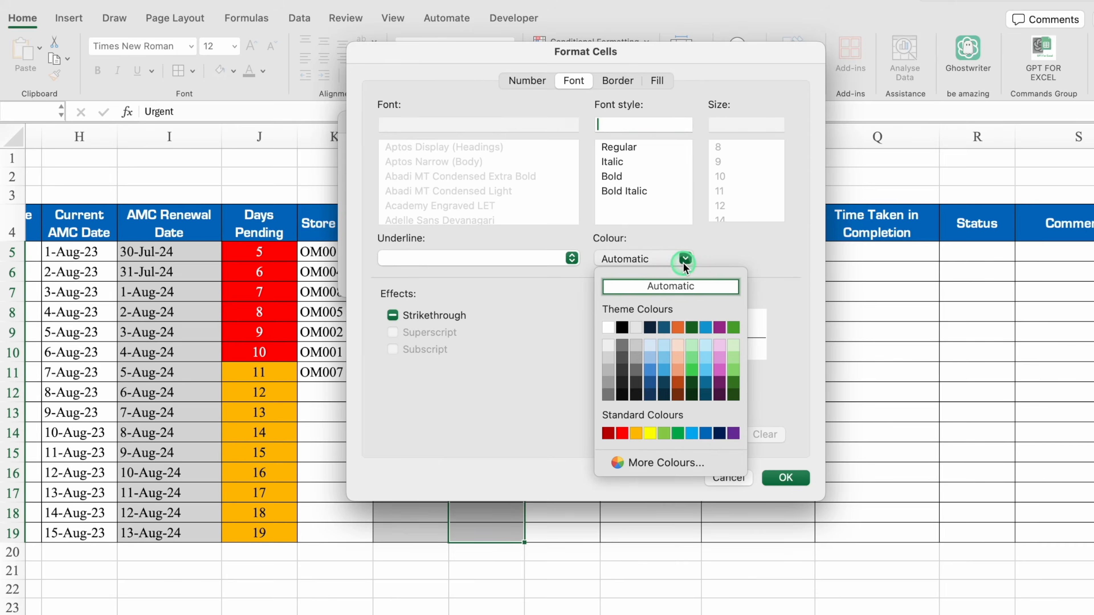
click(616, 326)
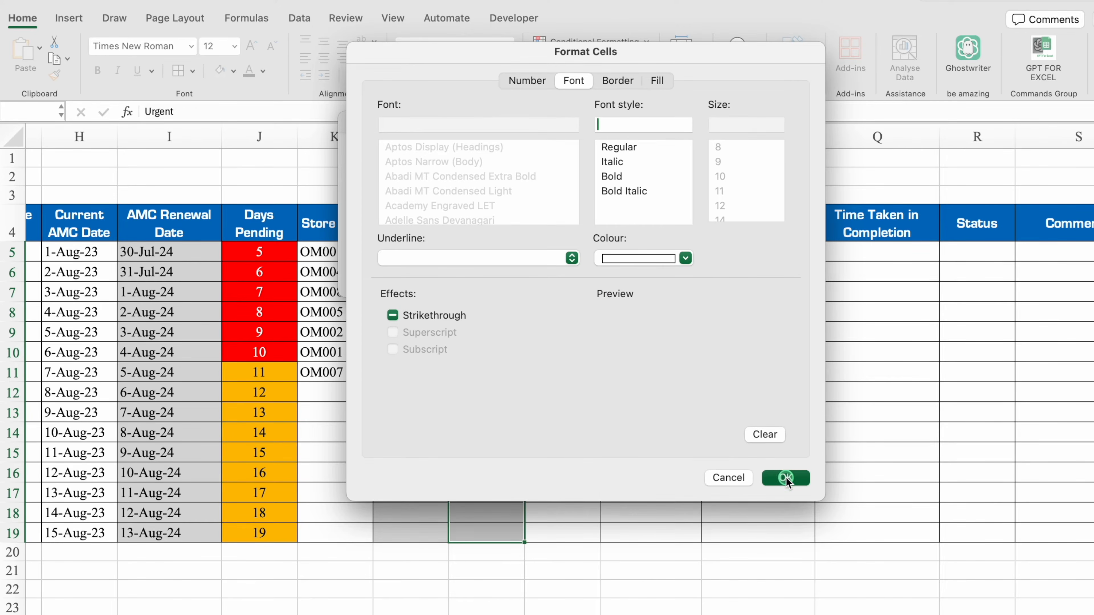
click(785, 478)
click(689, 272)
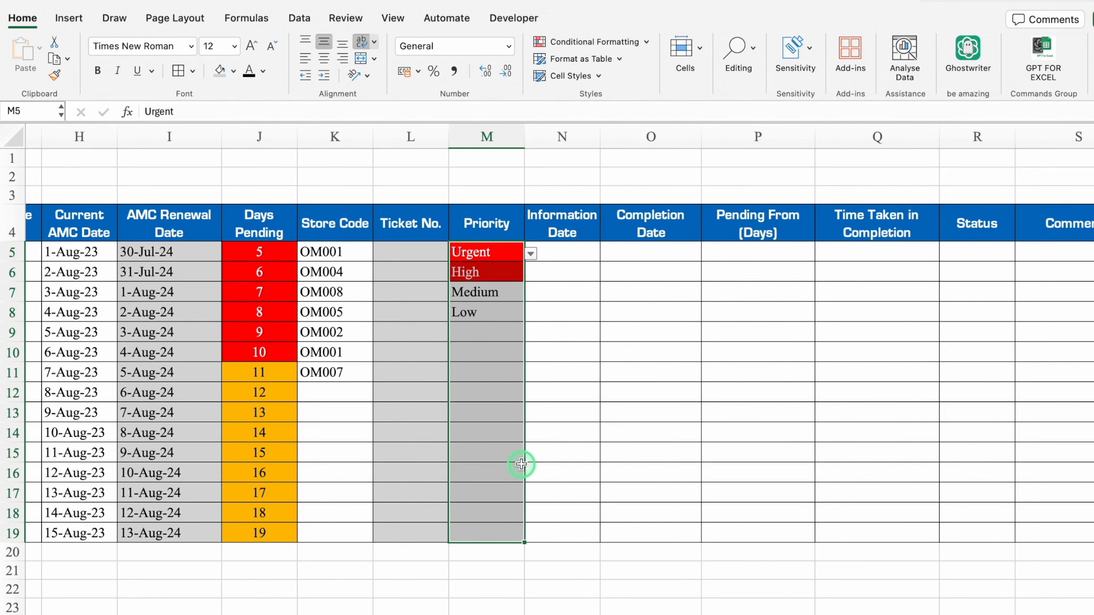
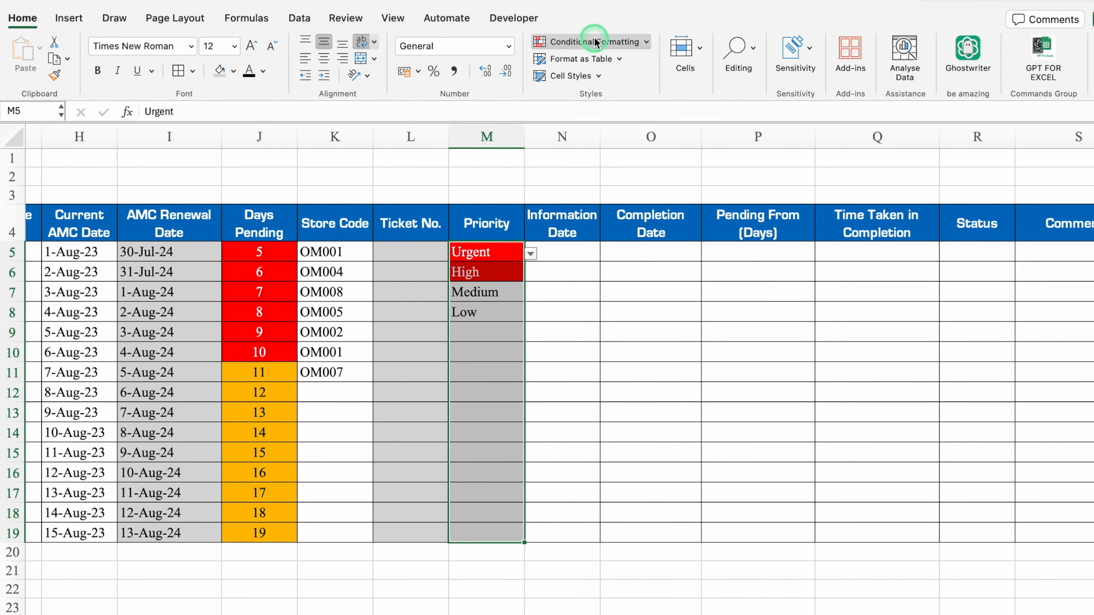
Create a conditional formatting rule on the Priority cells M5:M19 for values equal to Medium
click(602, 41)
mouse_move(633, 64)
click(754, 120)
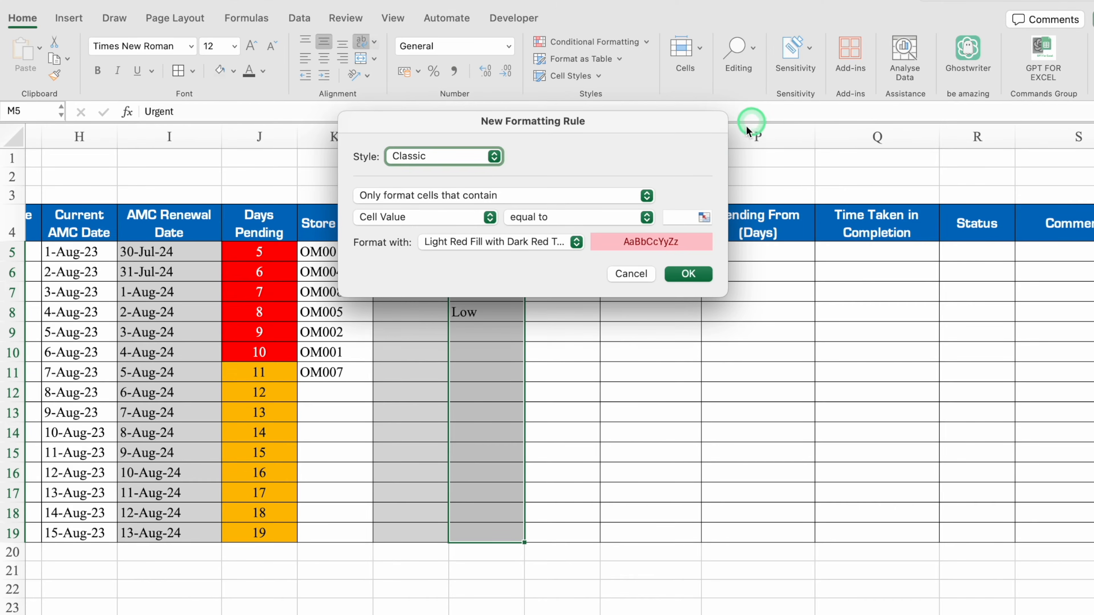
click(681, 218)
text(Medium)
Give the Medium rule a customised format with orange fill and black font, and apply it
click(576, 242)
click(501, 345)
click(656, 81)
click(538, 138)
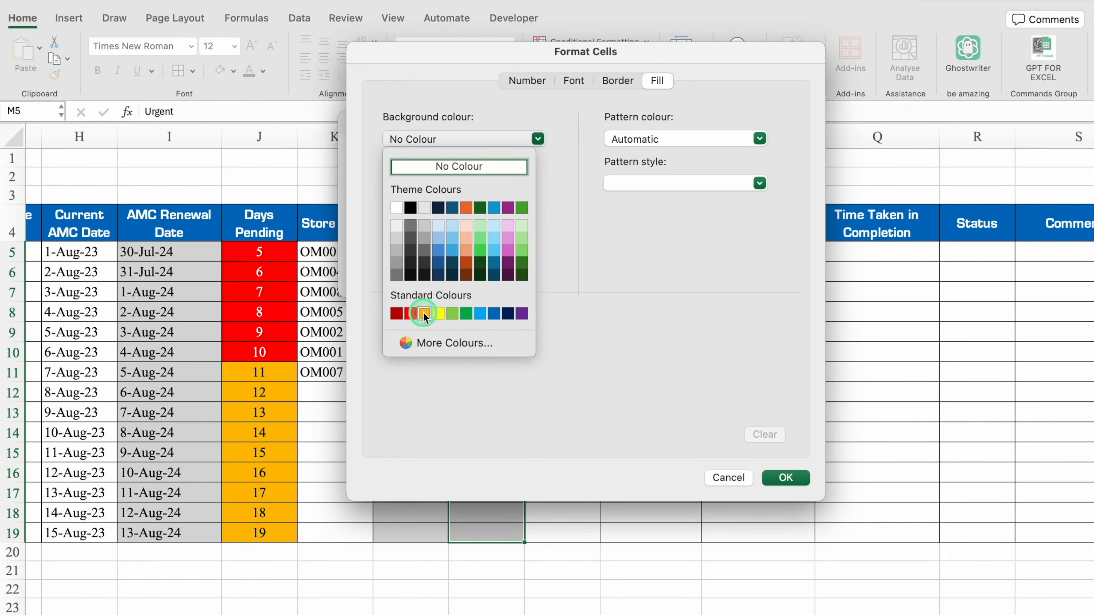
click(422, 313)
click(582, 88)
click(685, 258)
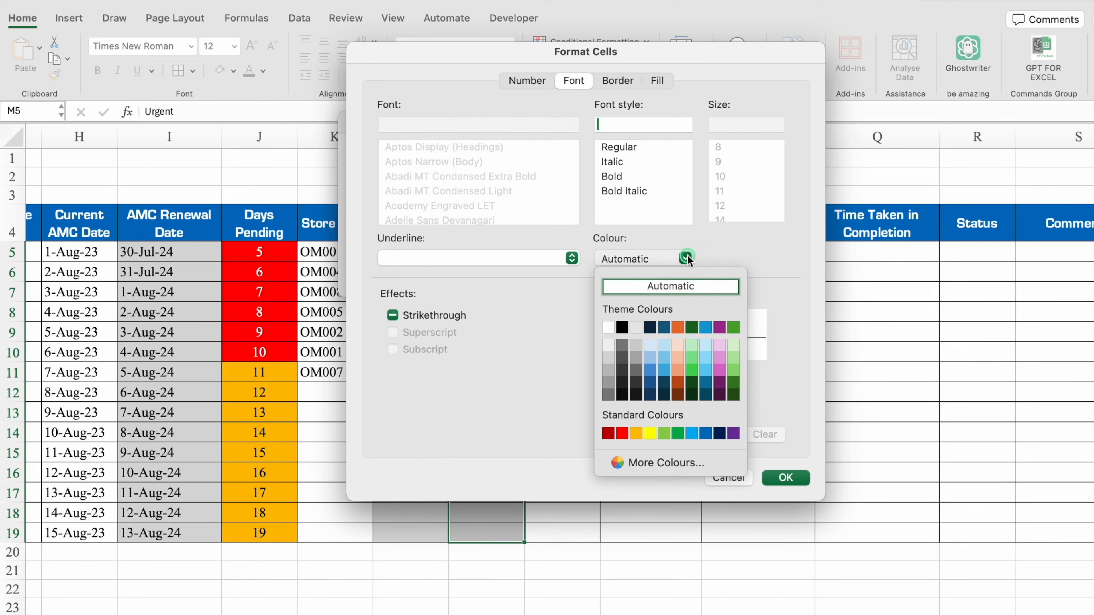
click(623, 332)
click(785, 478)
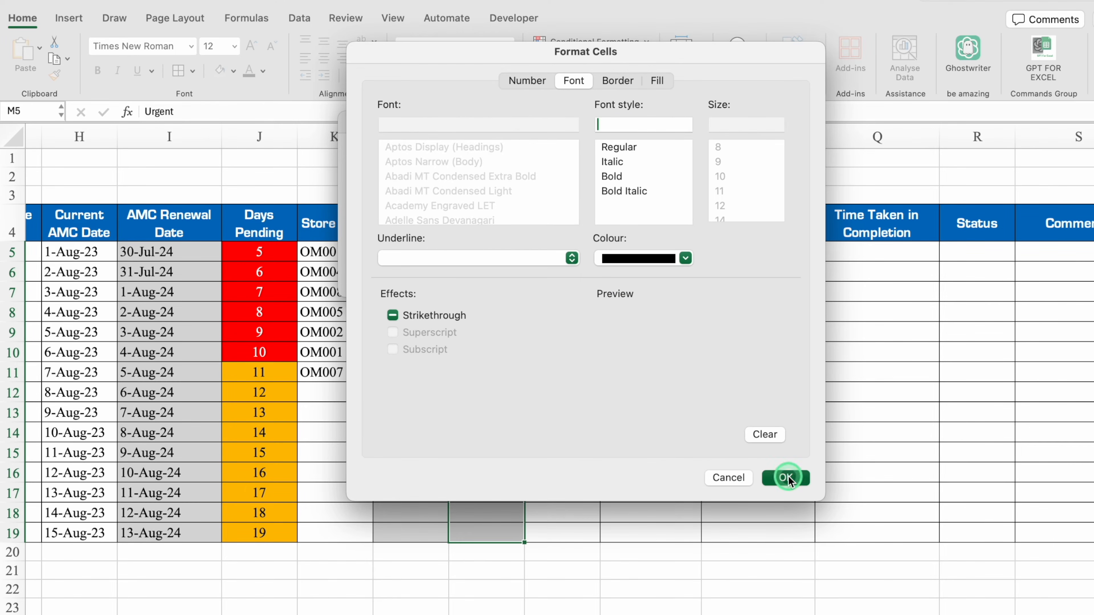
click(688, 275)
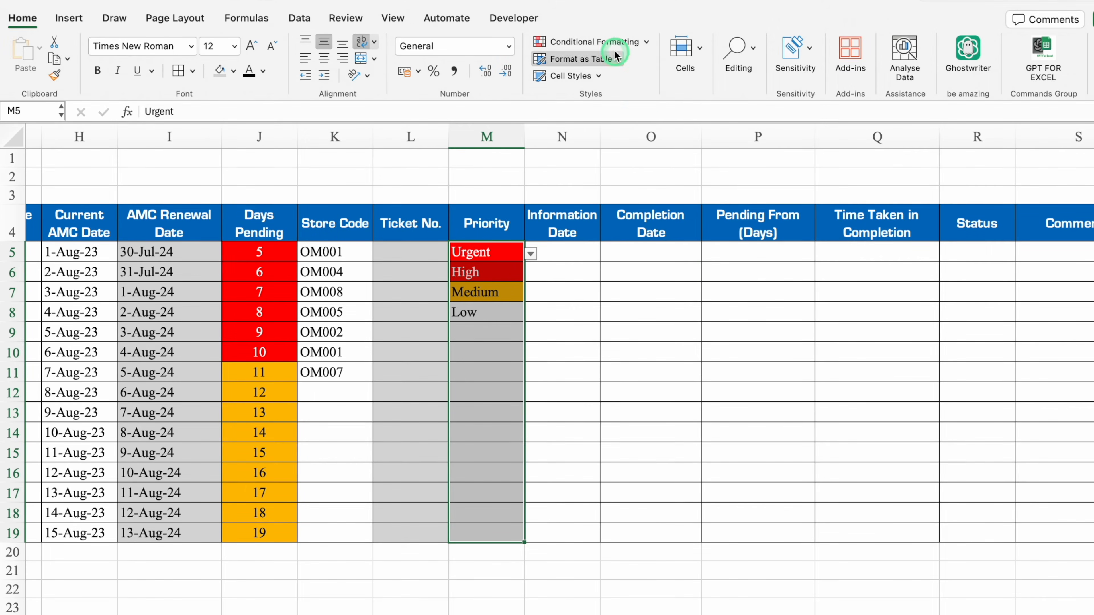
Add a conditional formatting rule to the Priority cells for values equal to Low
click(607, 41)
mouse_move(622, 61)
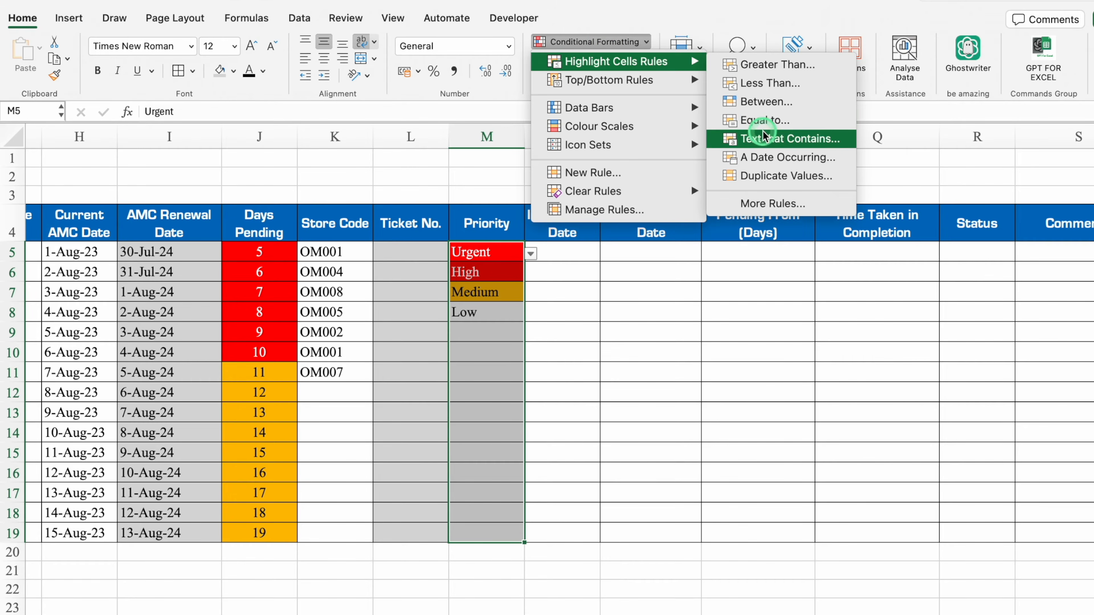
click(764, 116)
click(798, 365)
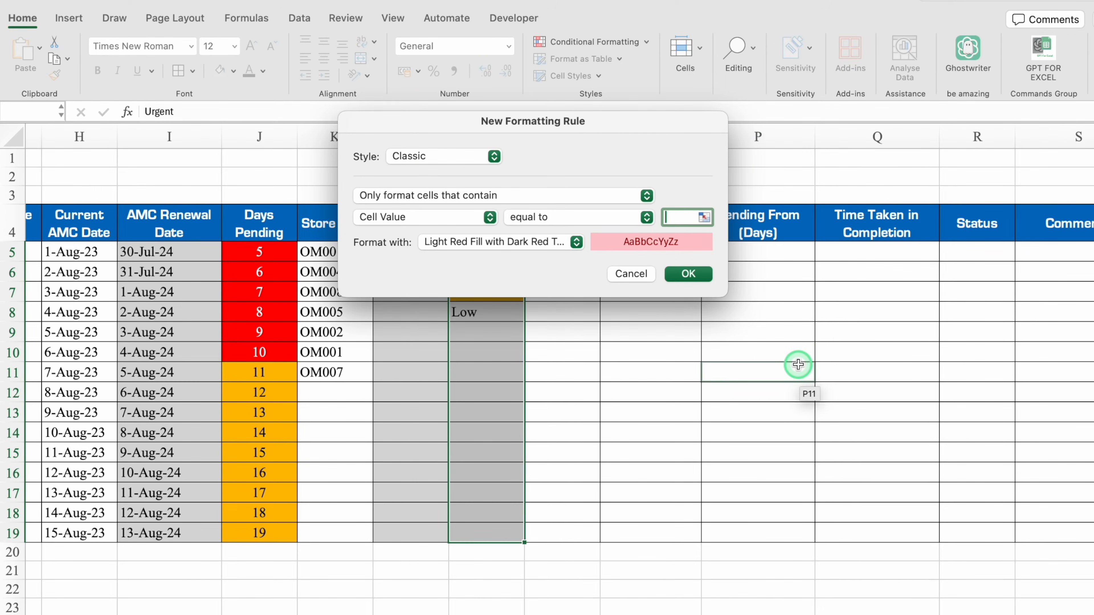
text(Low)
Give the Low rule a customised format with green fill and white font, and apply it
click(576, 242)
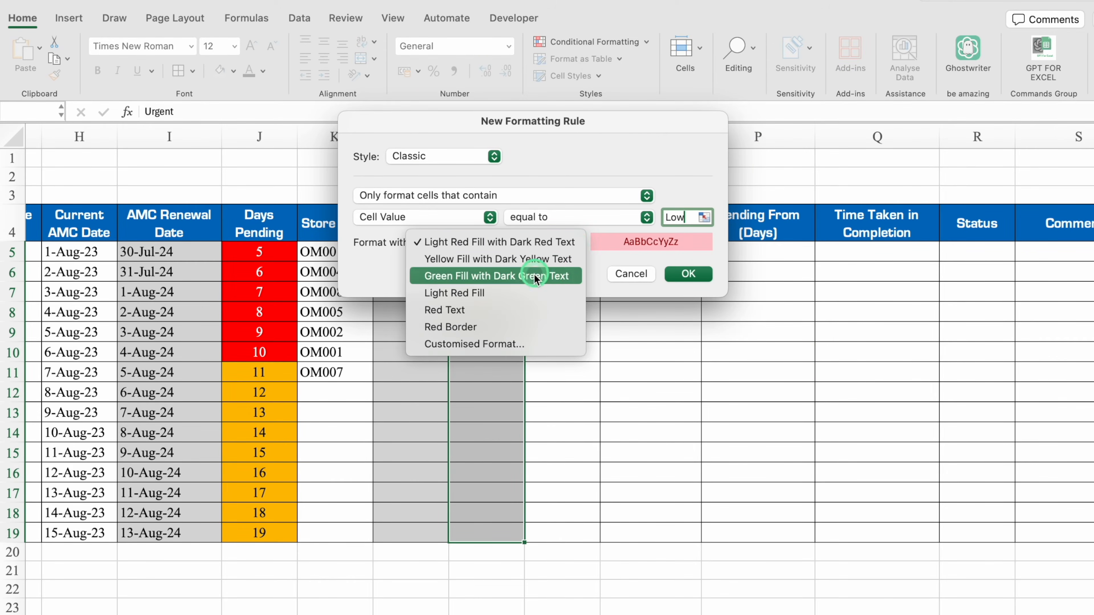
click(518, 345)
click(656, 80)
click(538, 138)
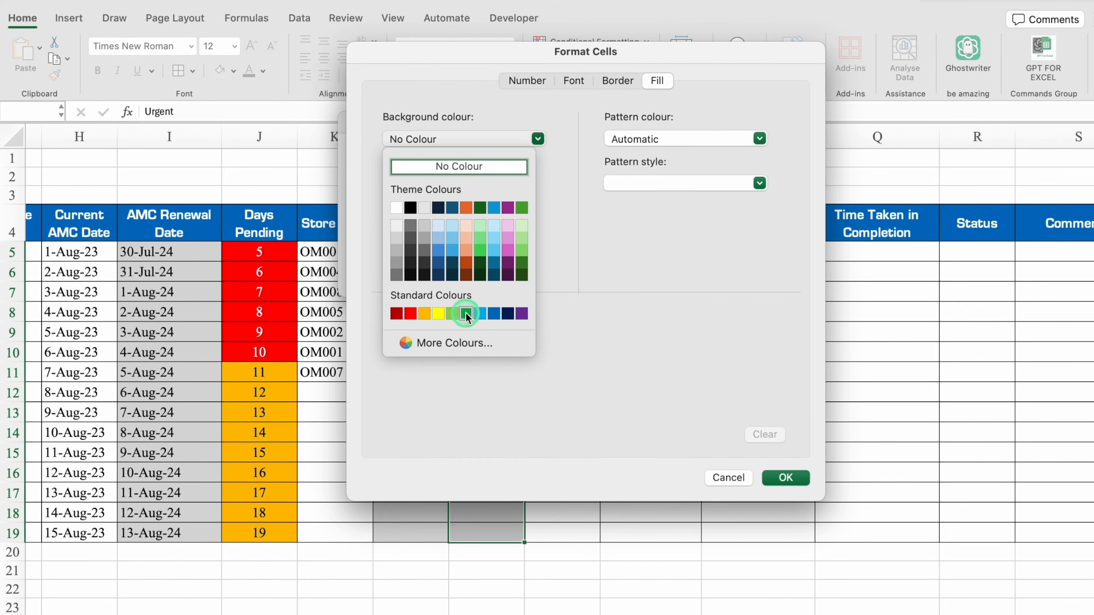
click(466, 313)
click(573, 80)
click(686, 259)
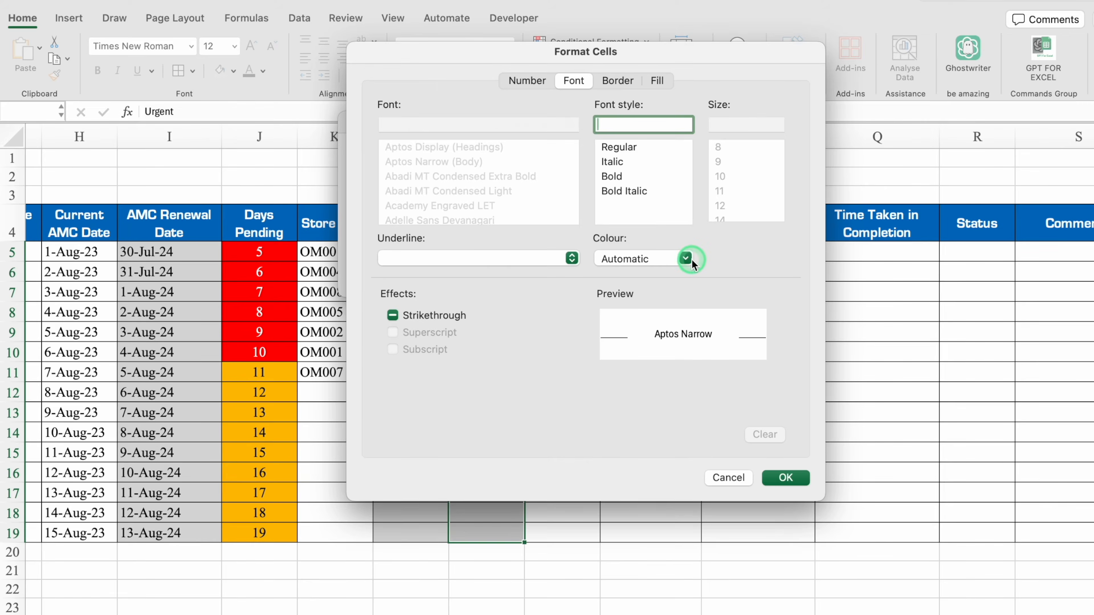
click(610, 339)
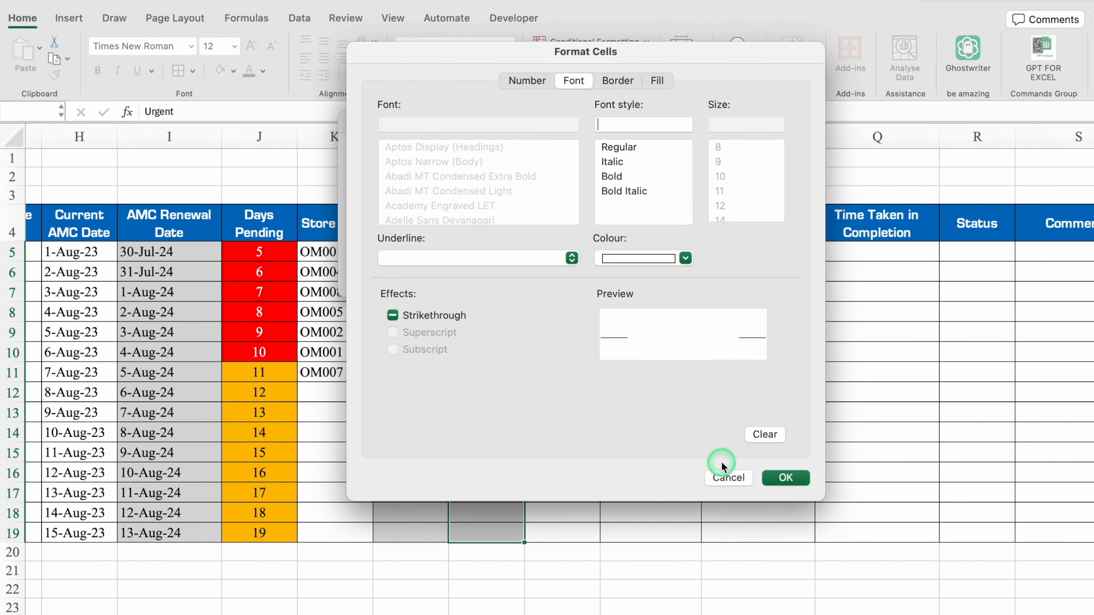
click(785, 477)
click(695, 274)
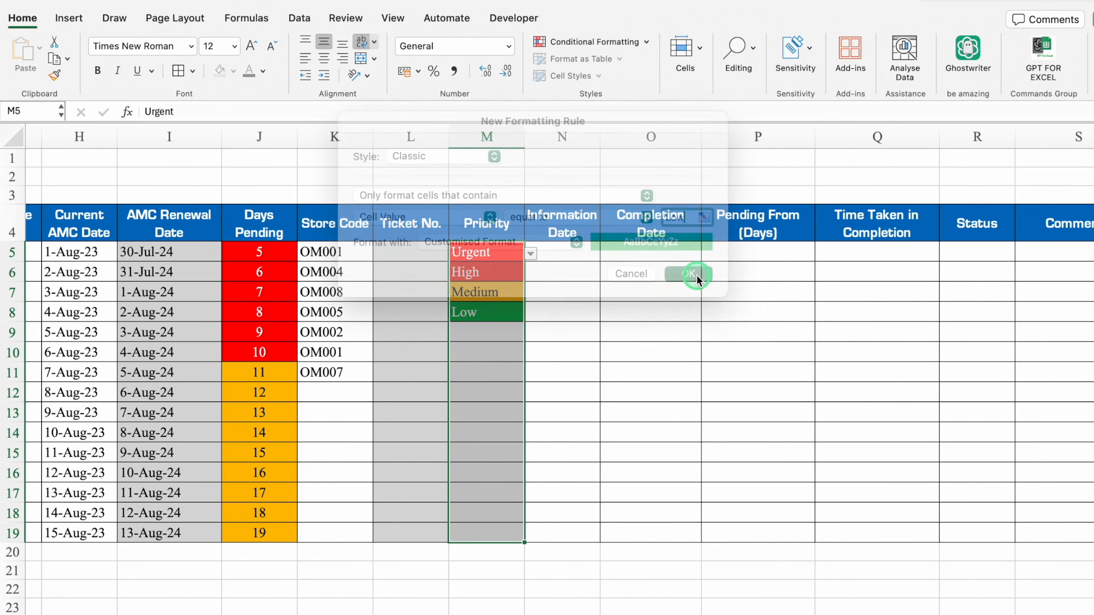
Test the Priority drop-down in M10 with Medium and clear the cell again
click(482, 358)
click(530, 354)
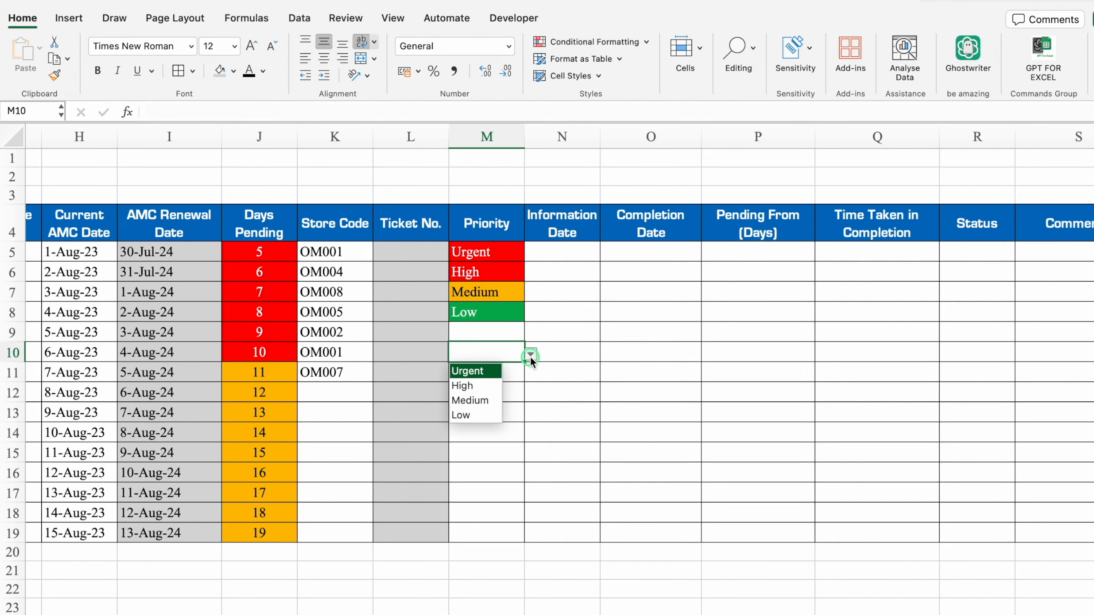
click(485, 400)
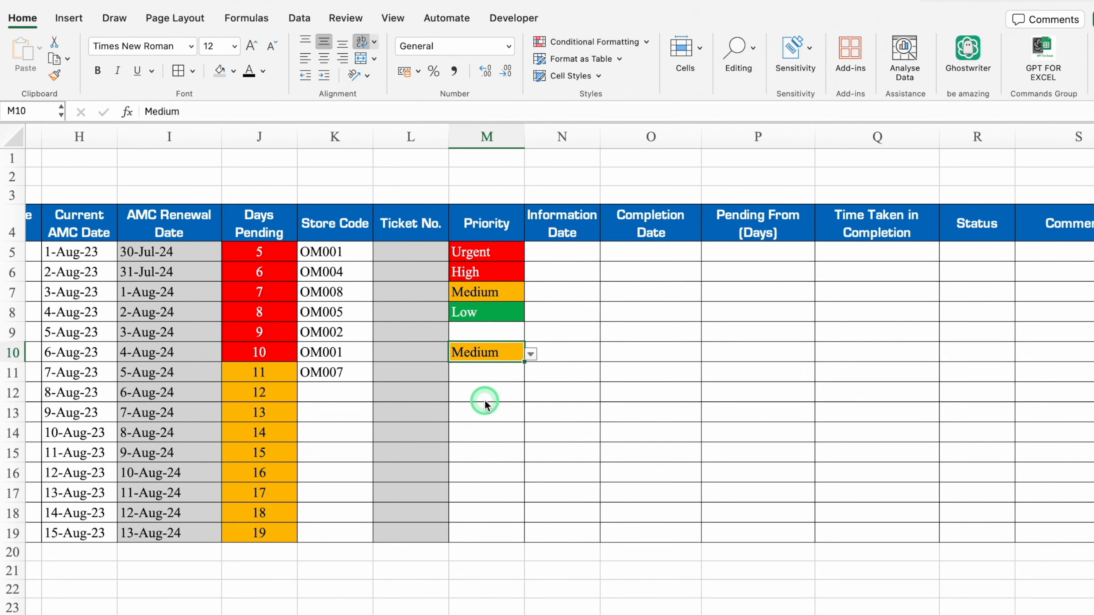
key(Delete)
Format the Information Date and Completion Date columns (N and O) as dates of the type 14-Mar-12
click(562, 253)
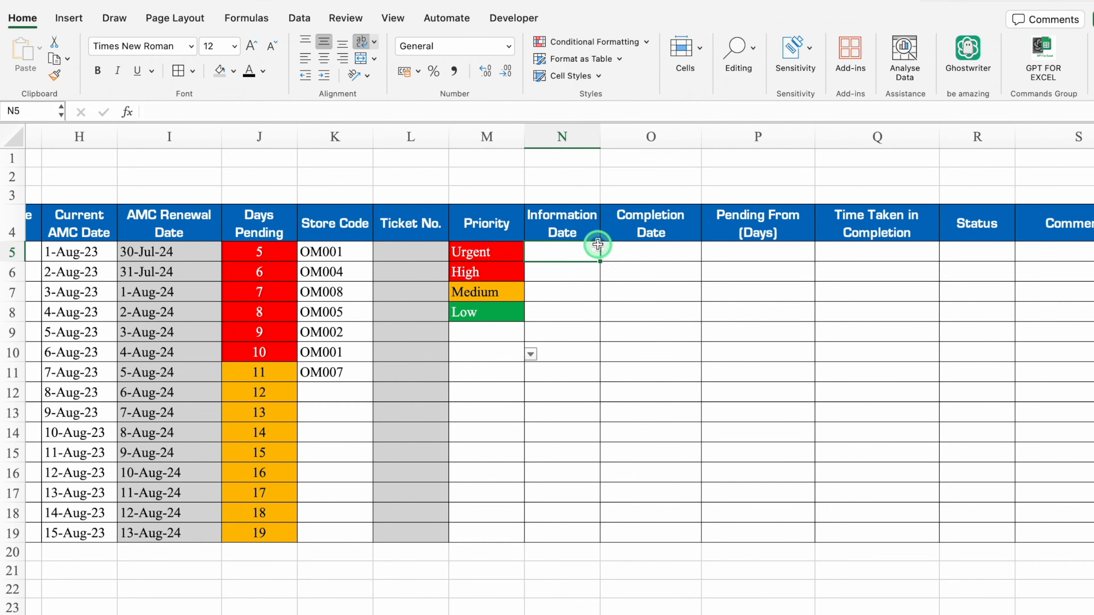
click(573, 134)
drag(606, 142, 622, 143)
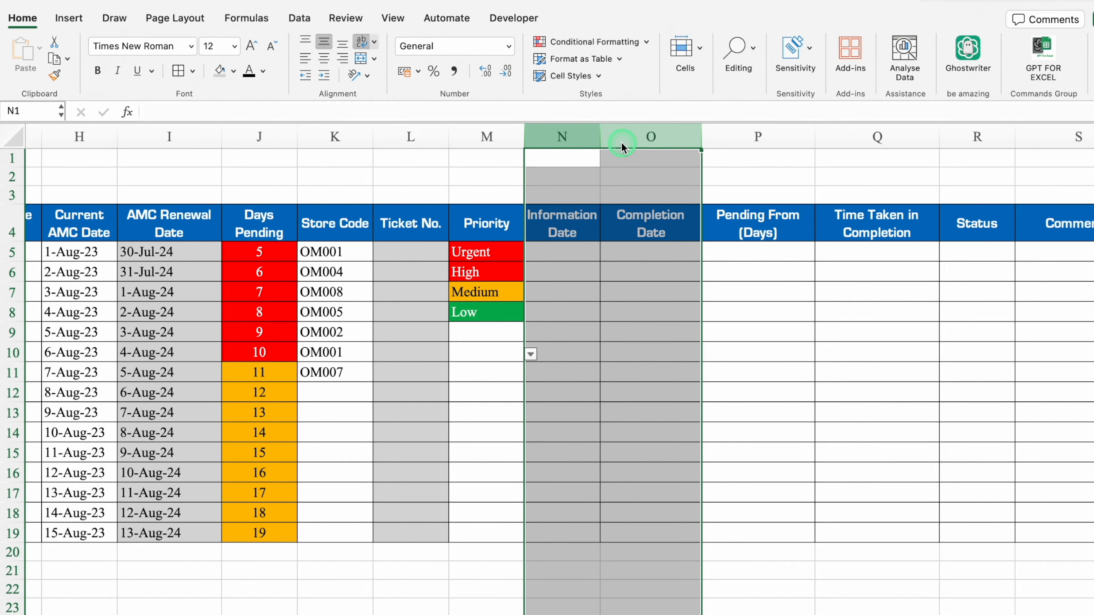
key(super+1)
click(429, 178)
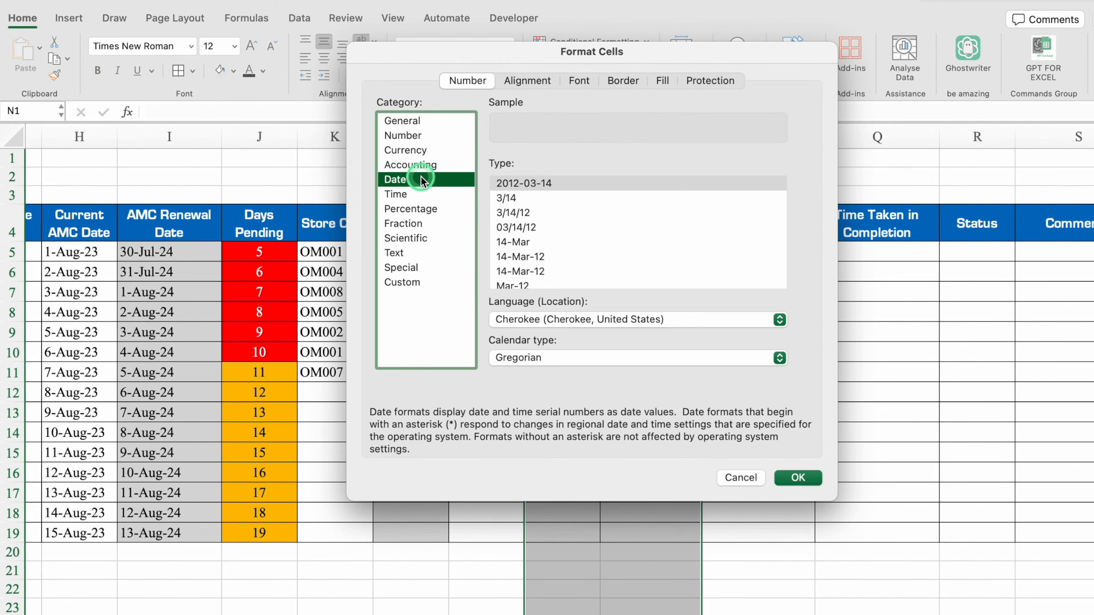
click(533, 257)
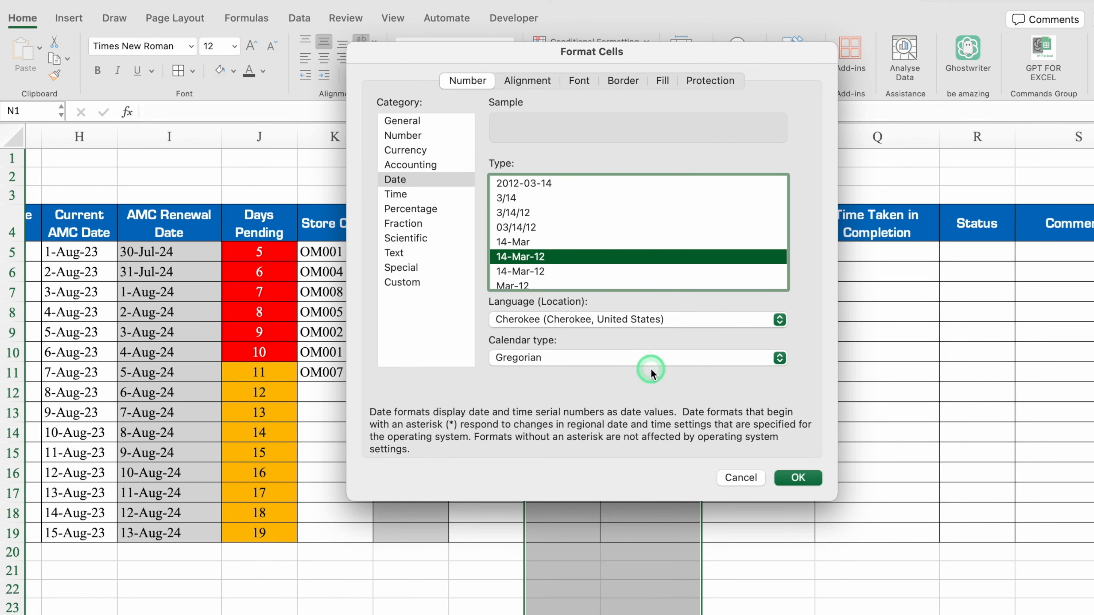
click(798, 478)
Enter 20/07/2024 as the Information Date in N5 and left-align the cell
click(568, 255)
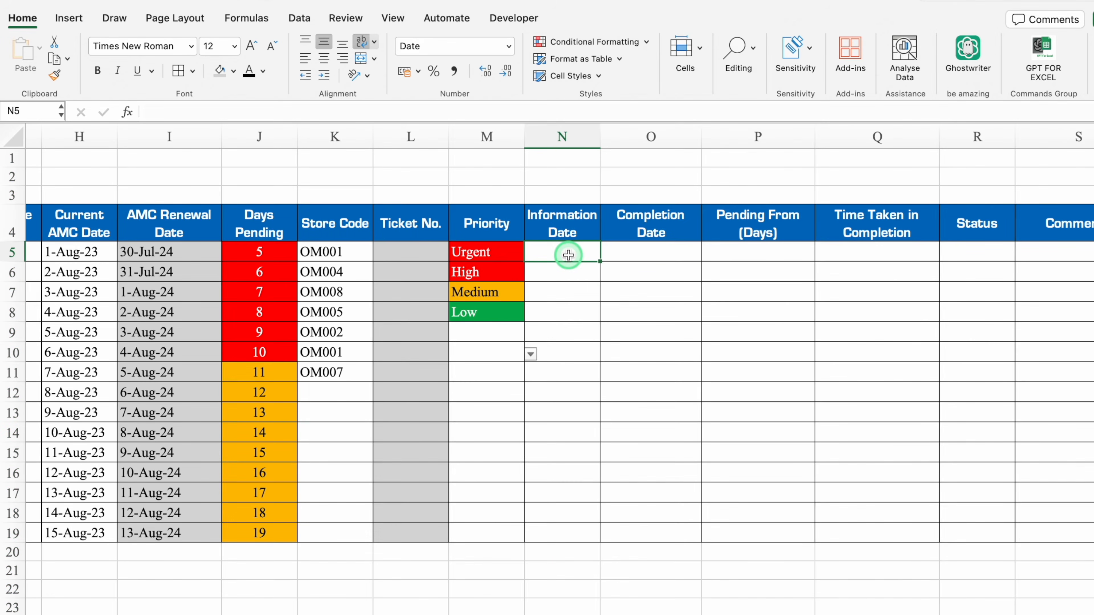
text(20/07/2024)
key(Return)
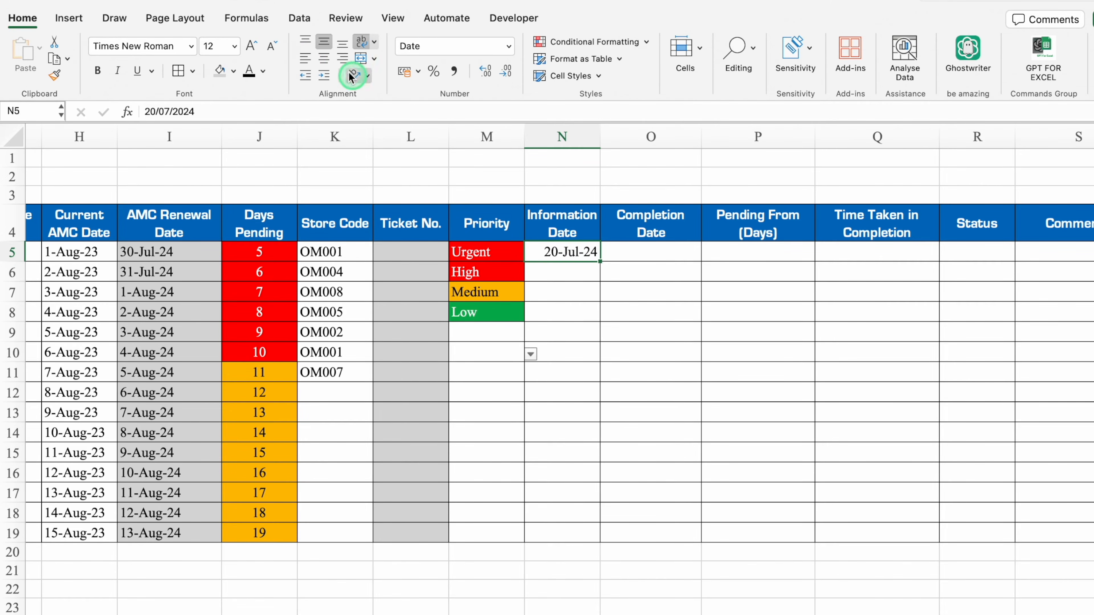
click(304, 62)
Fill the date from N5 down to N19 as identical copies instead of a series
drag(599, 262, 594, 541)
click(611, 553)
click(651, 329)
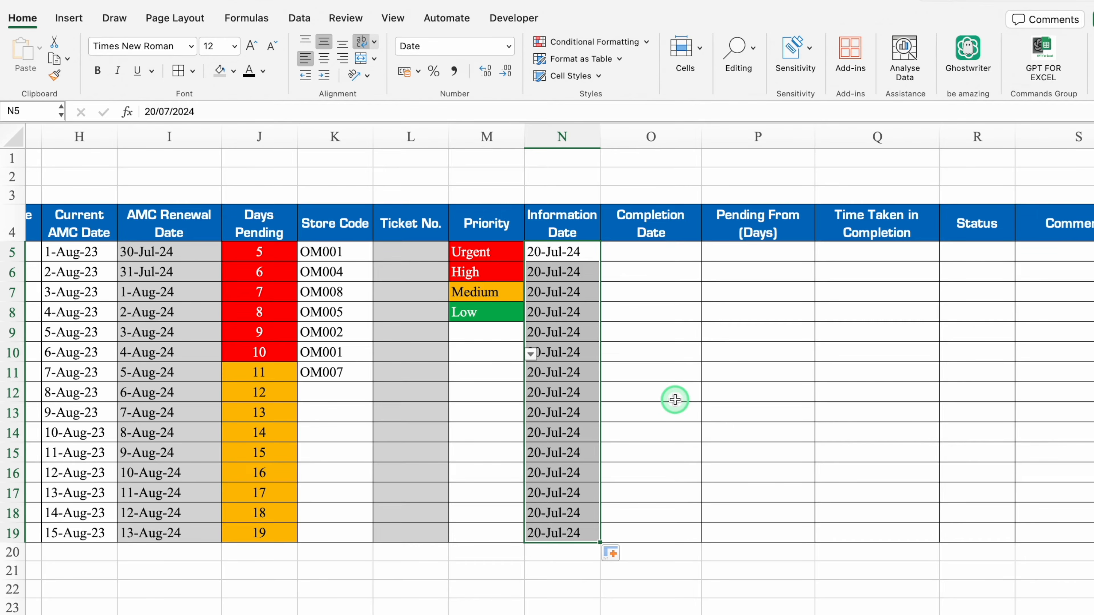
Copy the Information Date values N5:N19 into the Completion Date column, starting at O5
key(super+c)
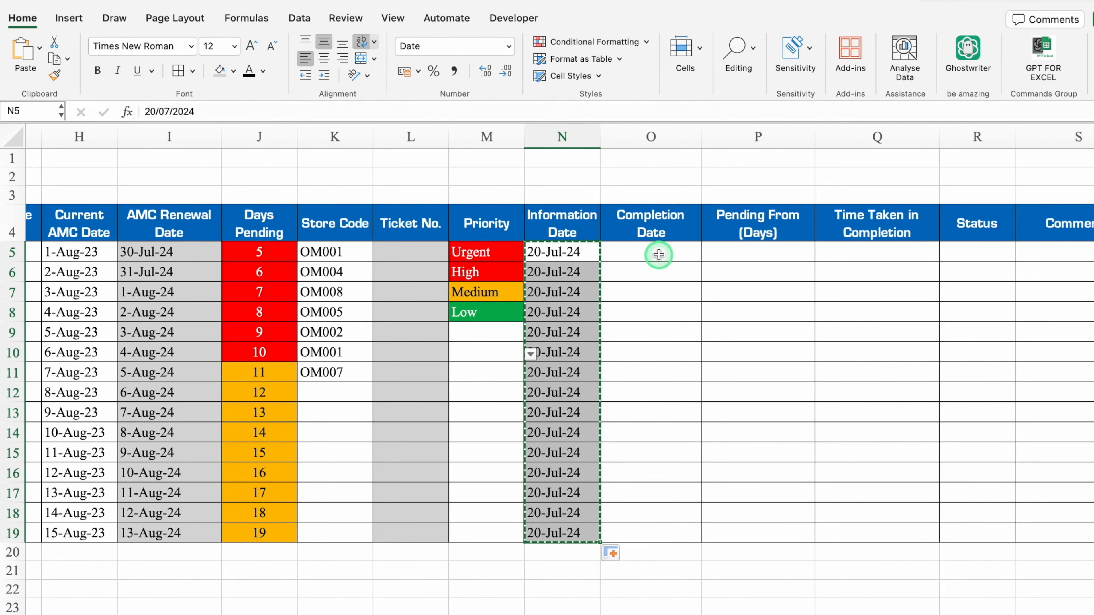
click(659, 255)
key(super+v)
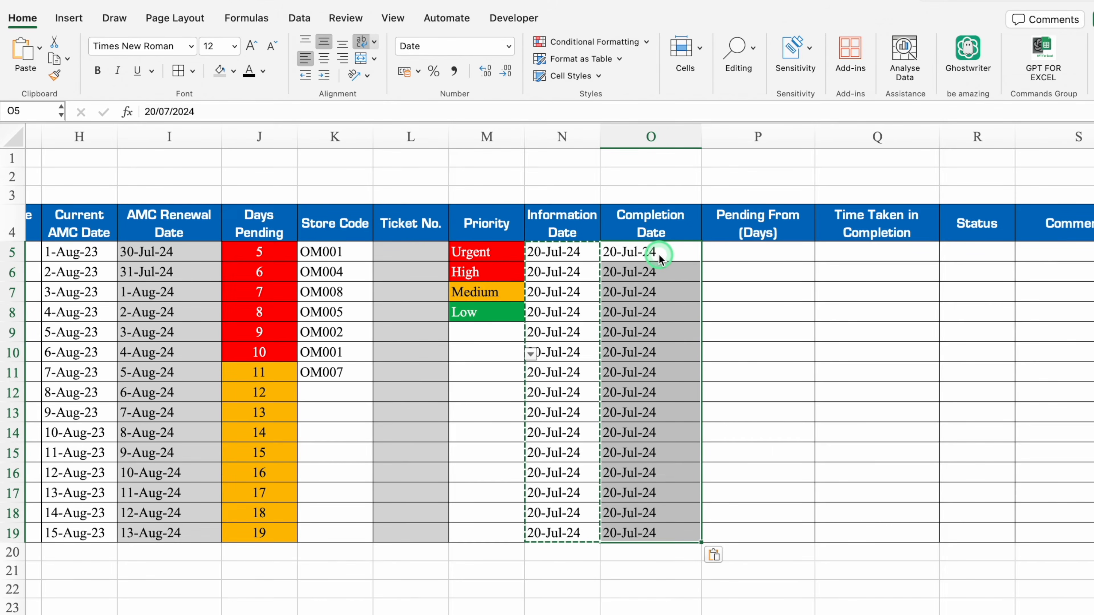
Change the Completion Date in O5 to 21 July 2024
click(658, 254)
key(F2)
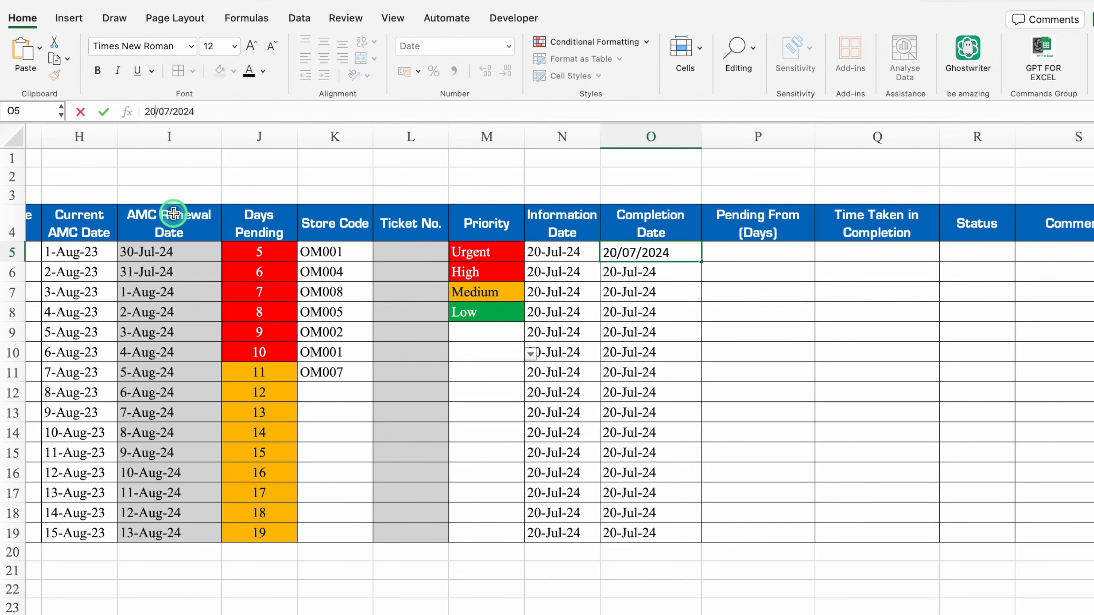
key(Return)
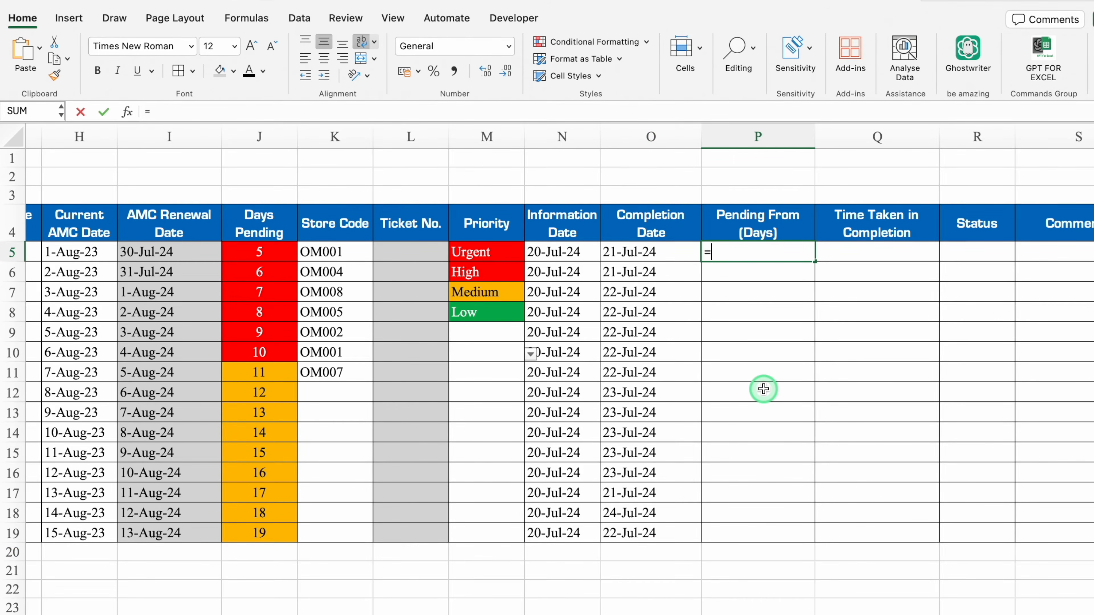
Enter the formula =TODAY() in P5 under Pending From (Days)
text(Tod)
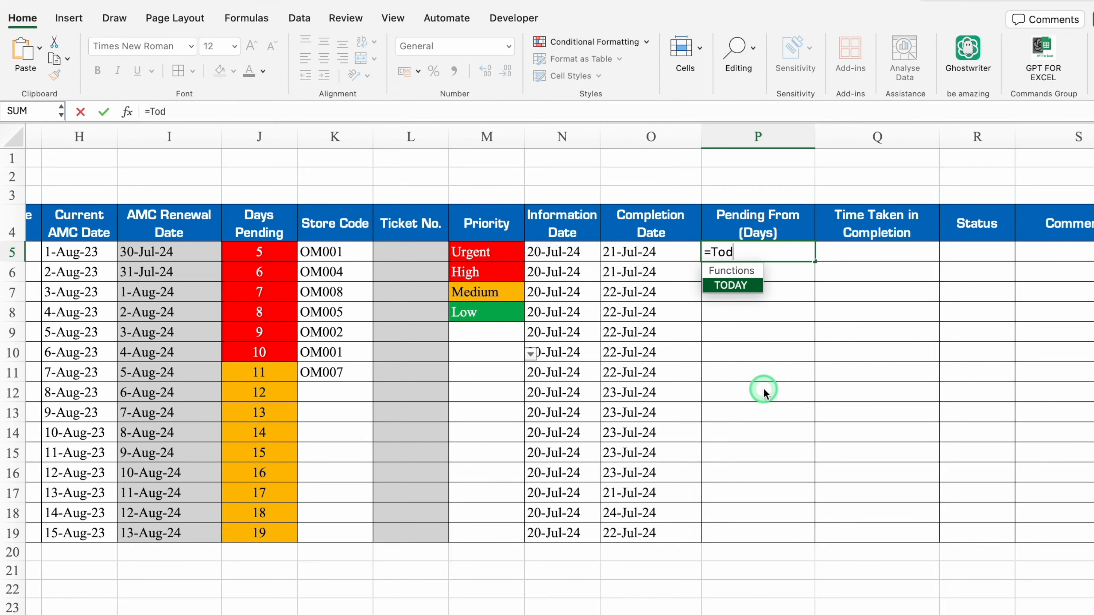
text(ay())
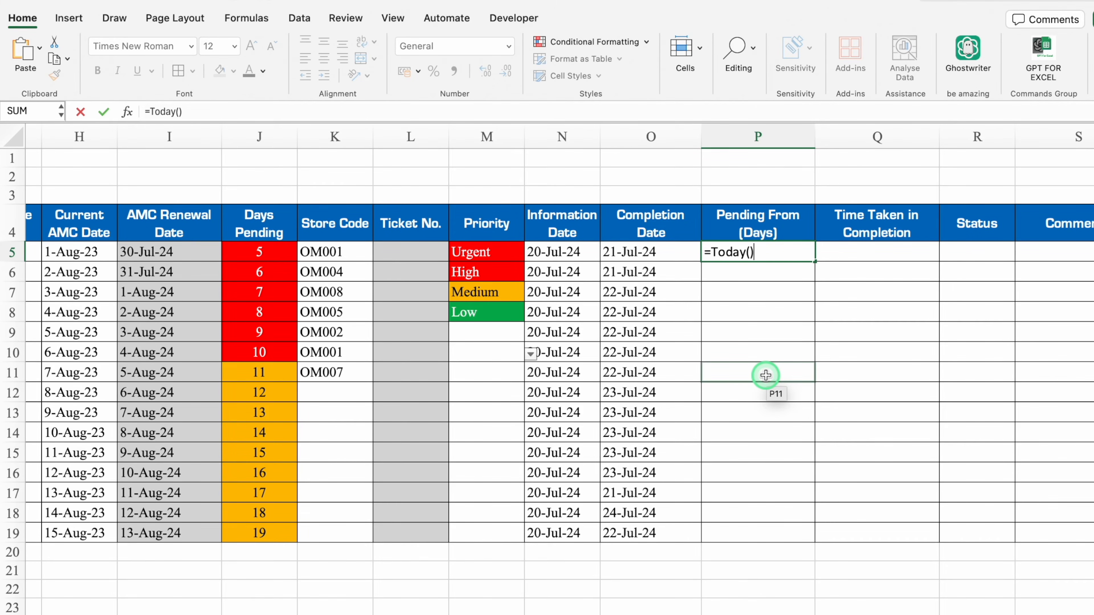
key(Return)
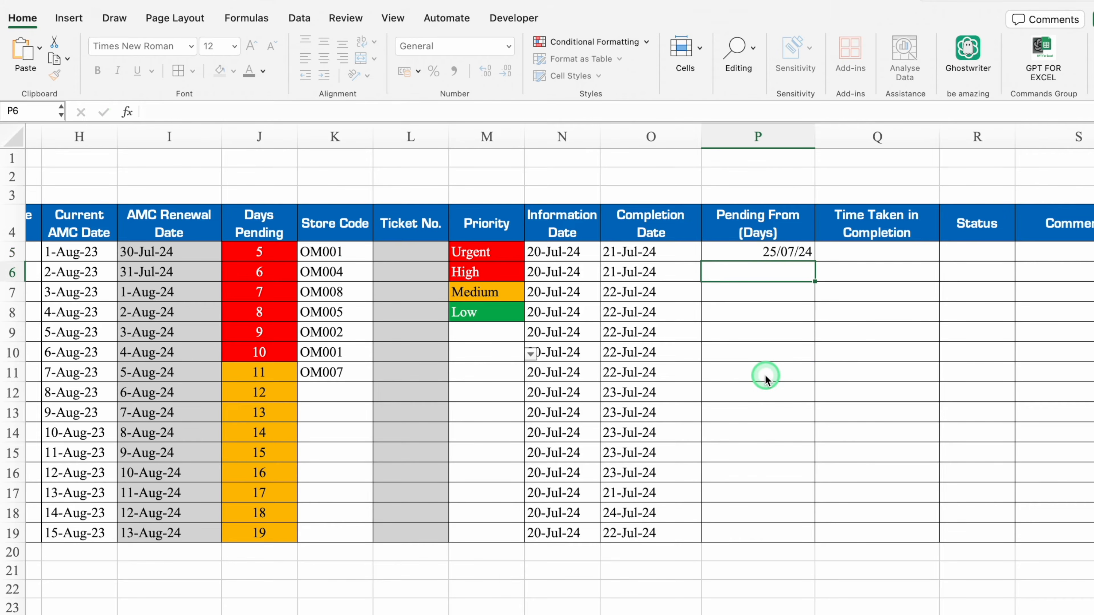
click(777, 249)
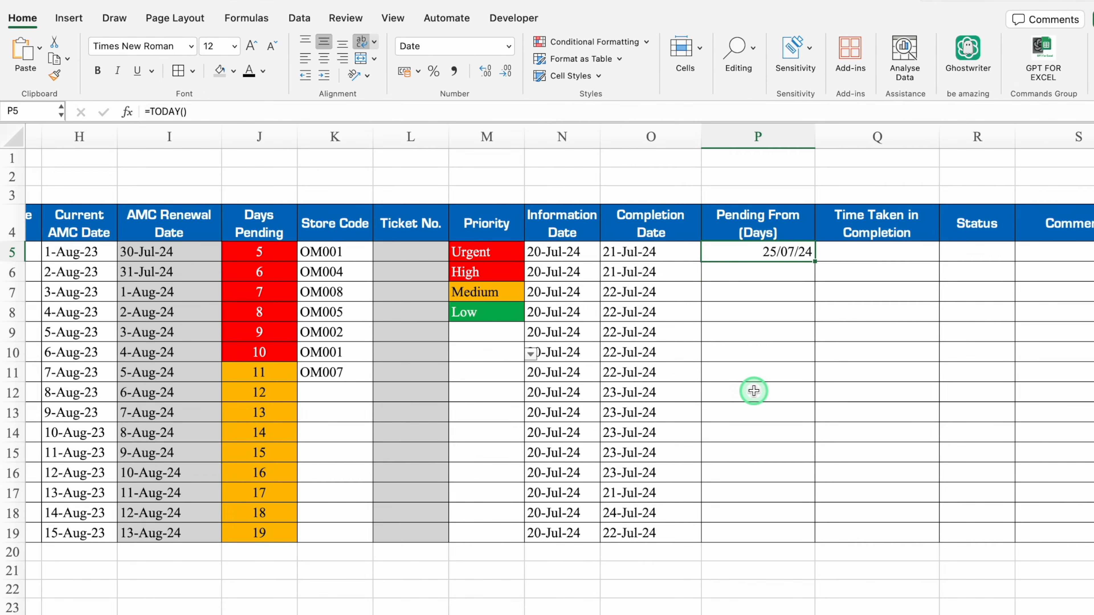
Format the Pending From (Days) column P as a date of the type 14-Mar-12
click(757, 136)
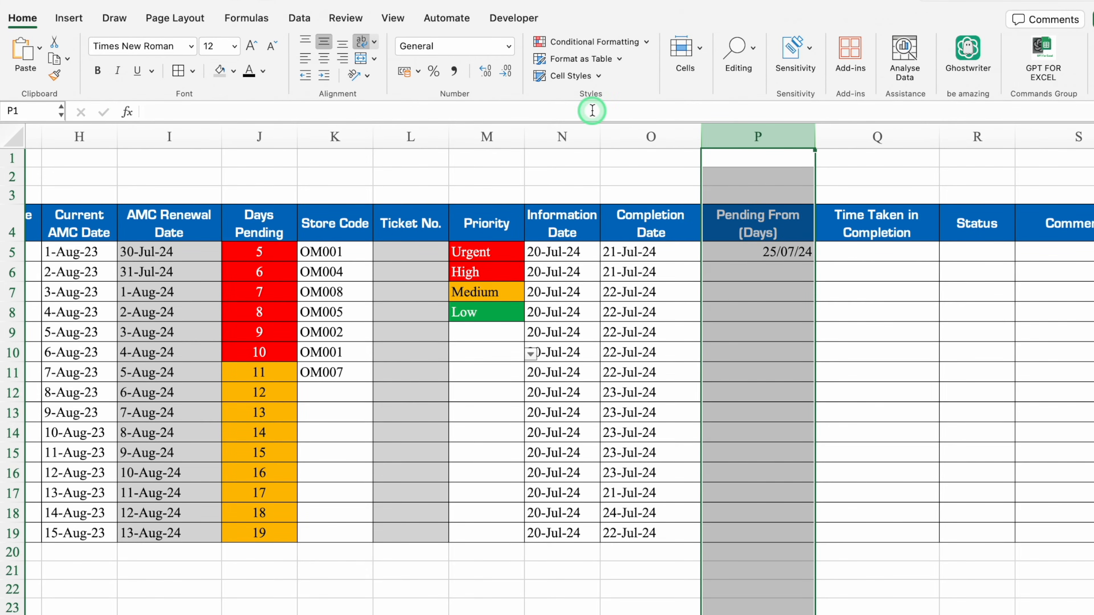
key(super+1)
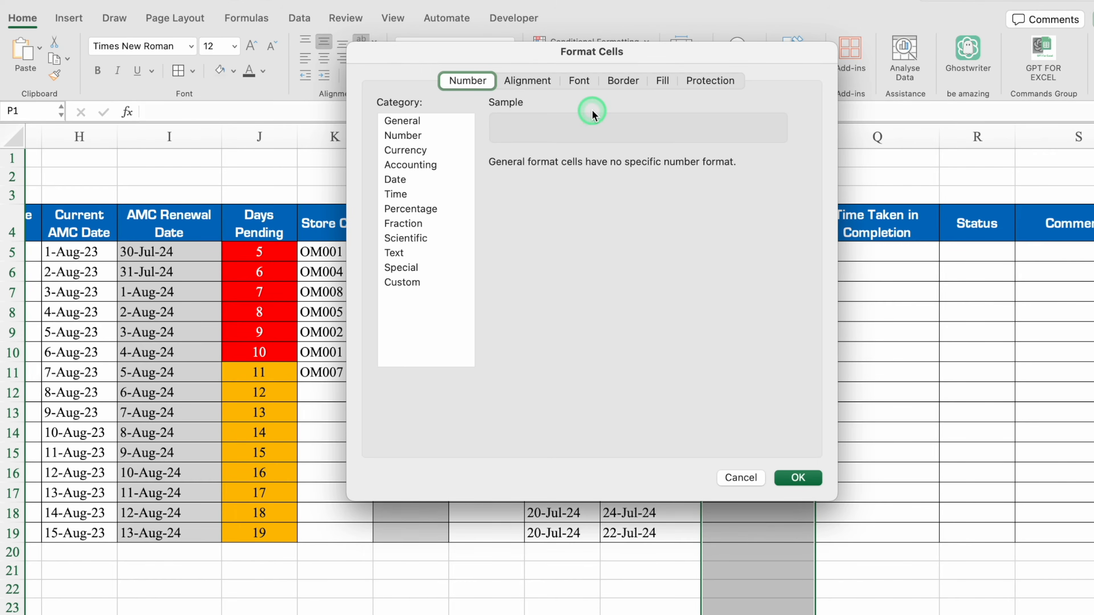
click(405, 178)
click(526, 258)
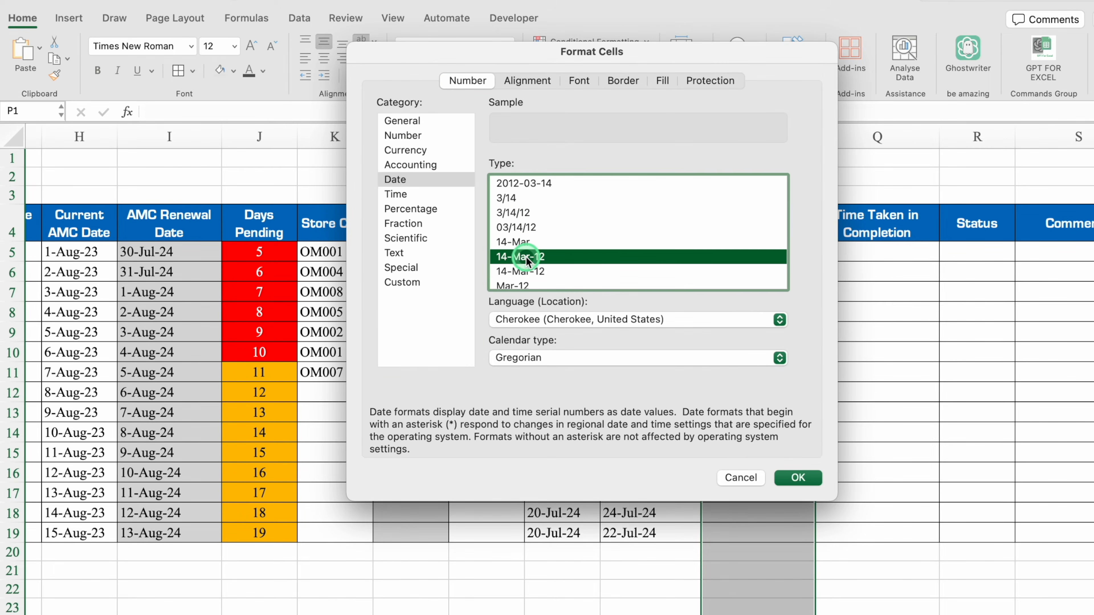
click(797, 468)
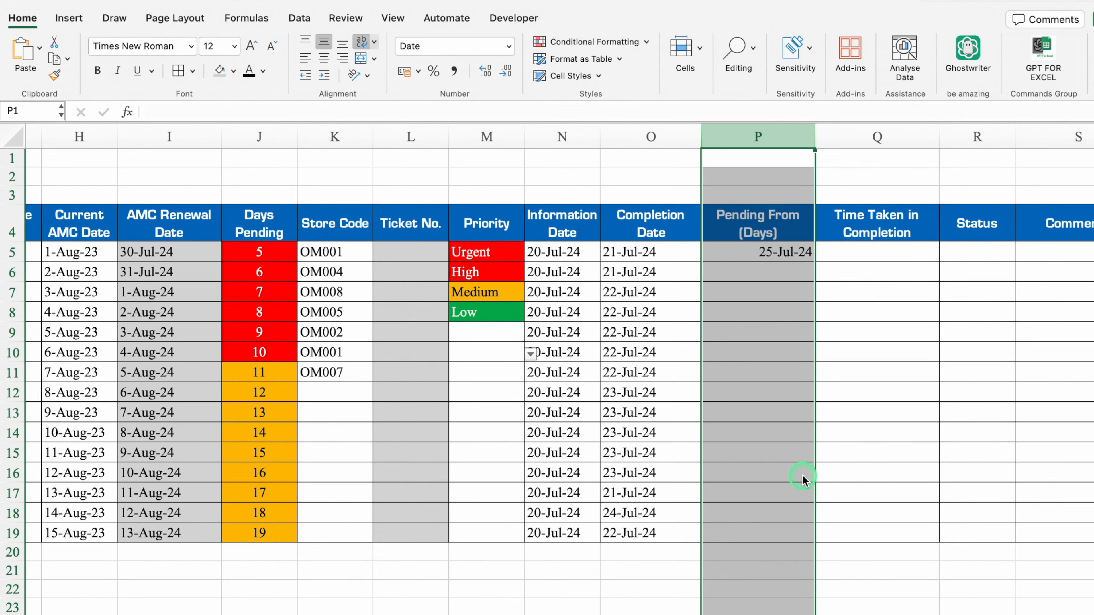
Left-align column P, and centre the Pending From (Days) header in P4 again
click(301, 60)
click(743, 218)
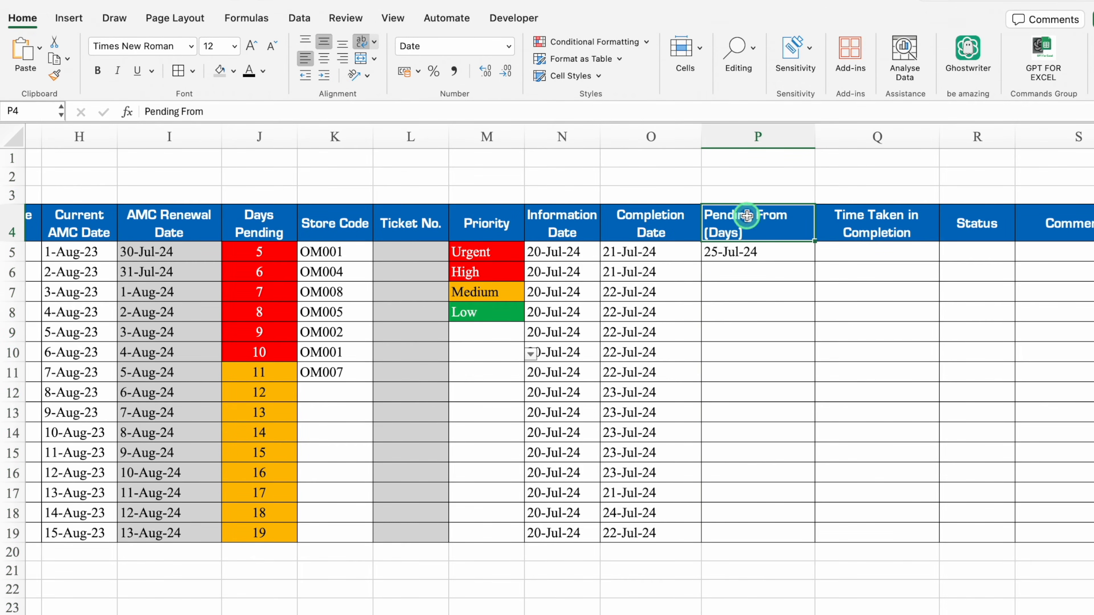
click(324, 59)
click(776, 250)
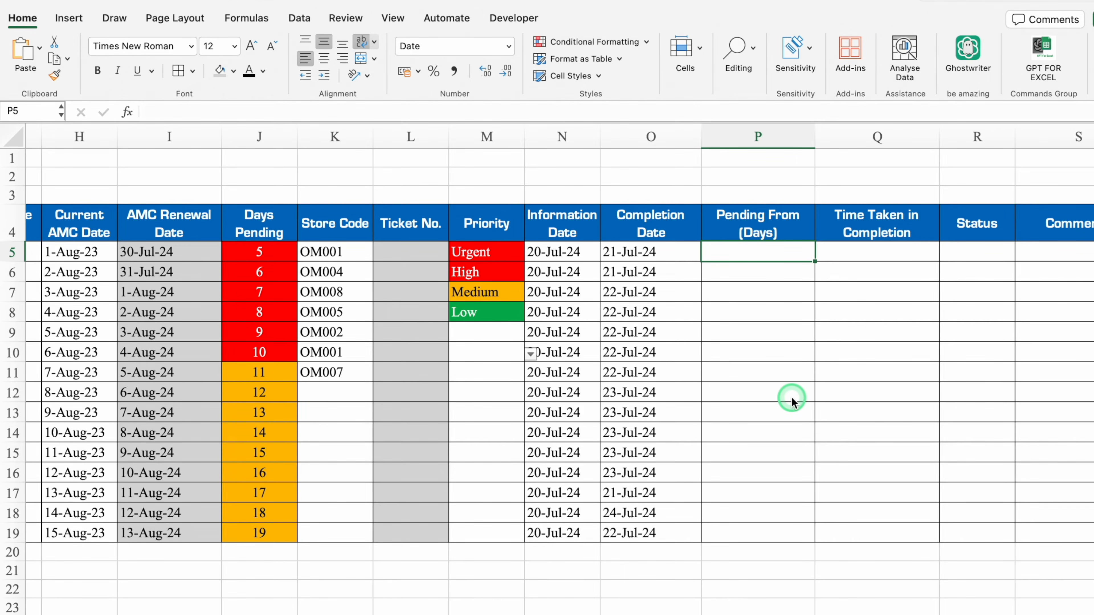
Enter the formula =TODAY()-N5 in P5 under Pending From (Days)
text(=t)
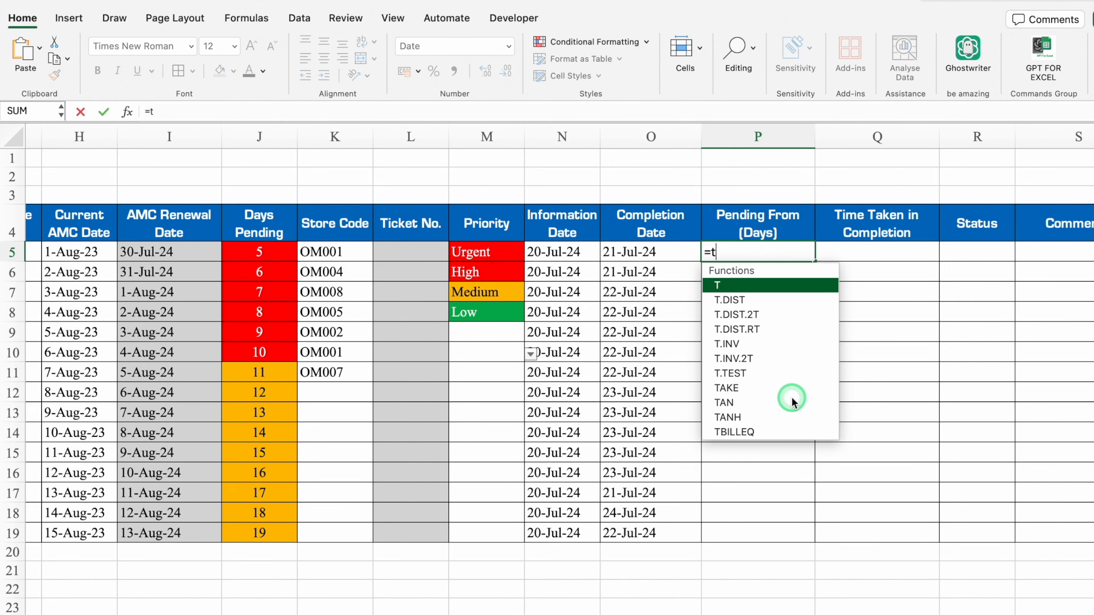
text(oday)
double_click(738, 284)
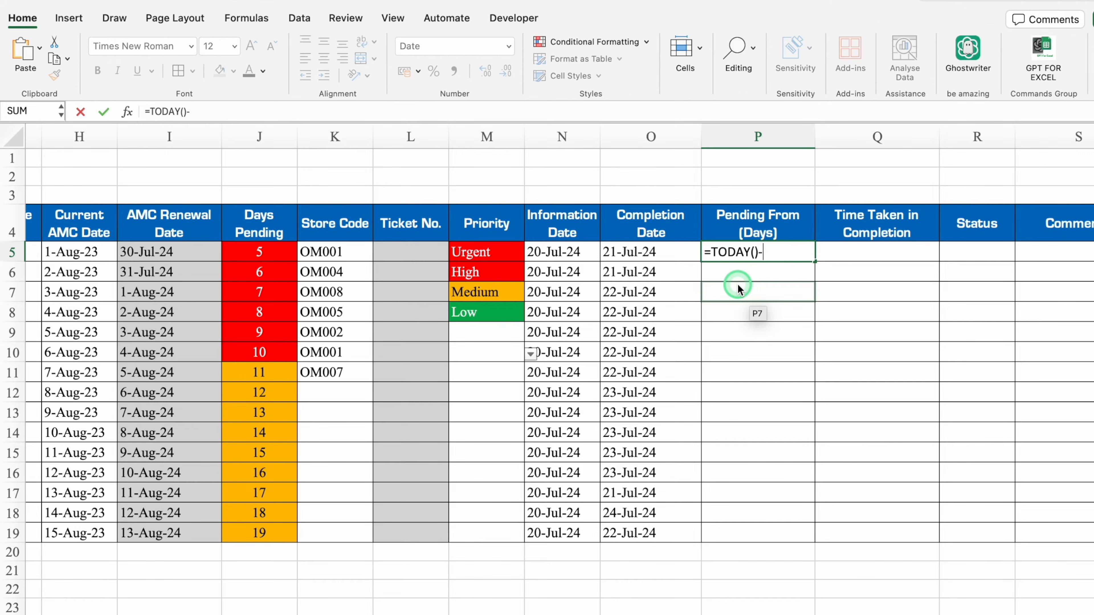
click(577, 252)
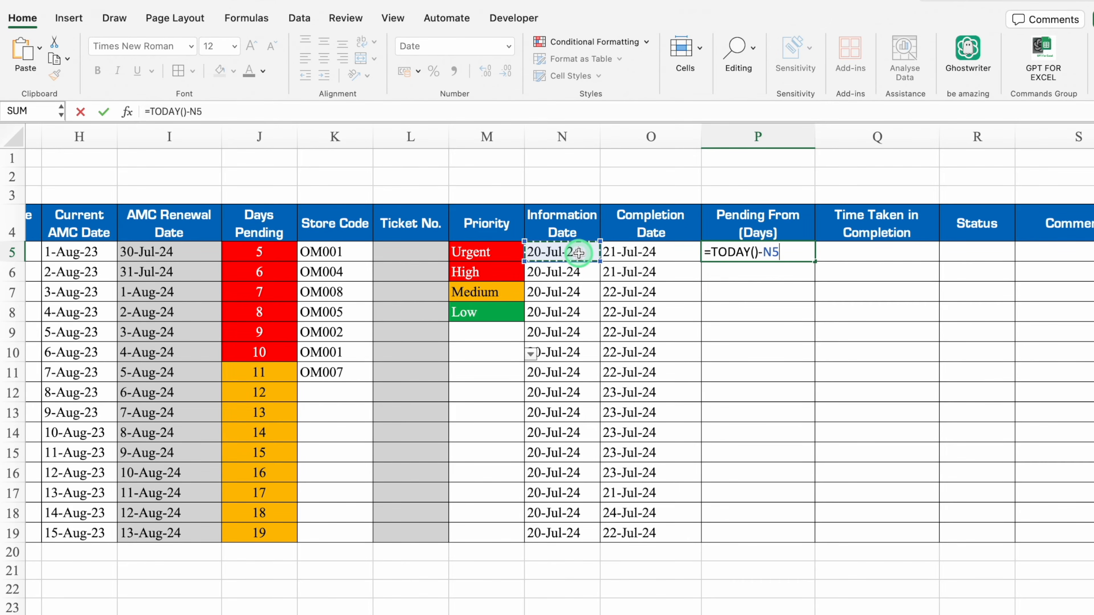
key(Return)
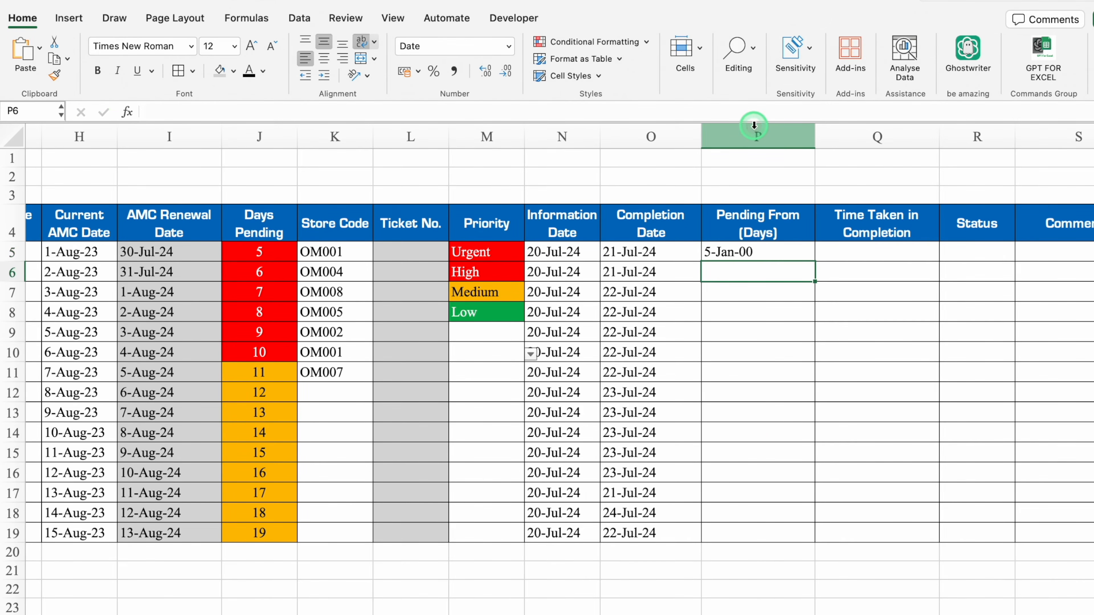
Format the Pending From (Days) column P as General and centre its contents
click(754, 125)
key(super+1)
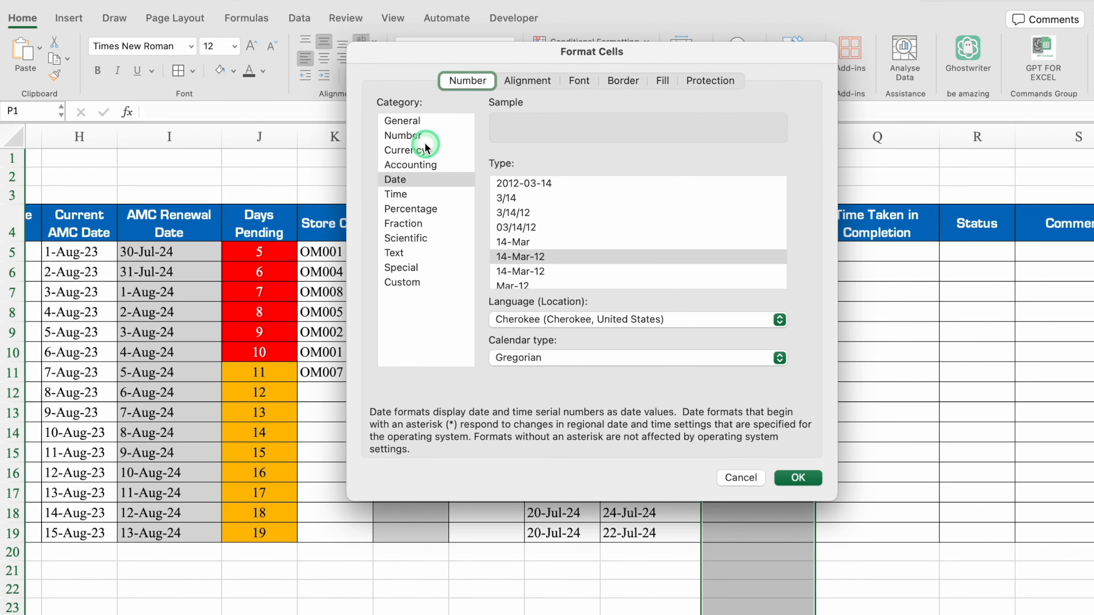
click(413, 122)
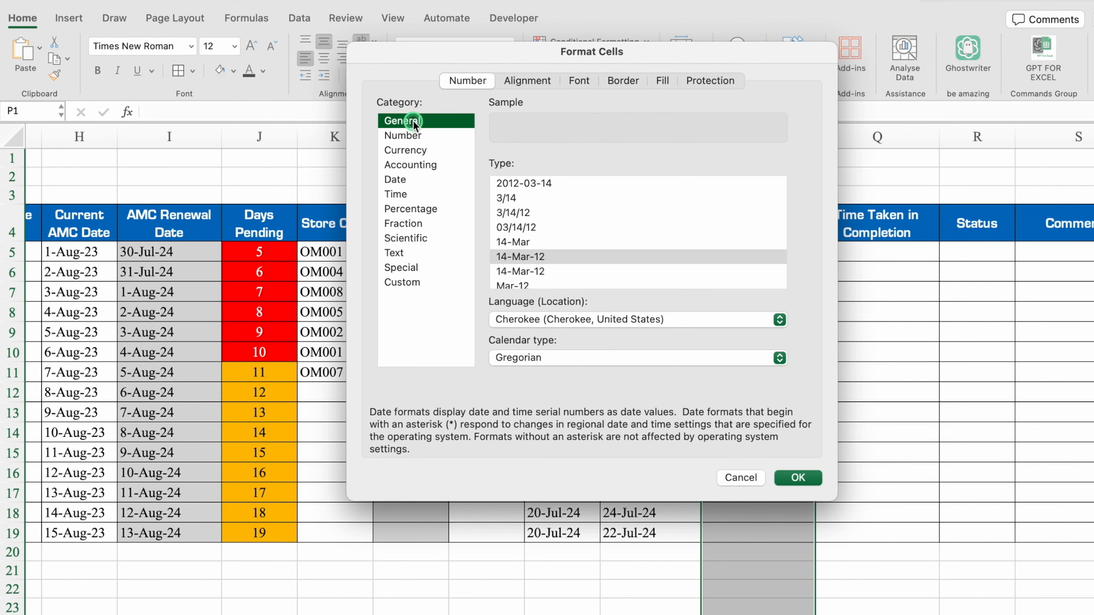
click(798, 477)
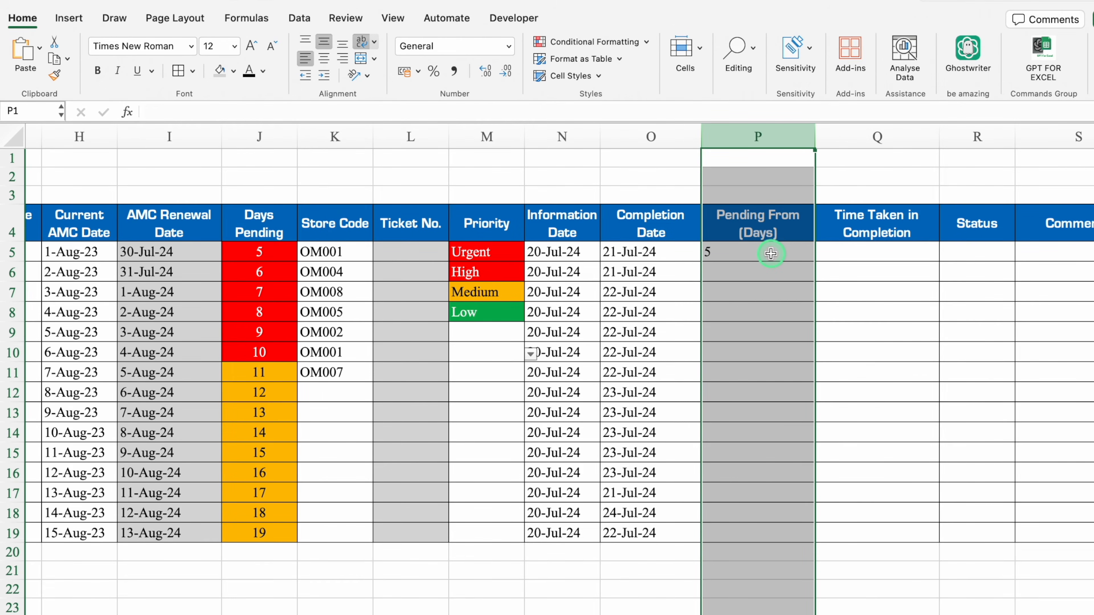
click(323, 57)
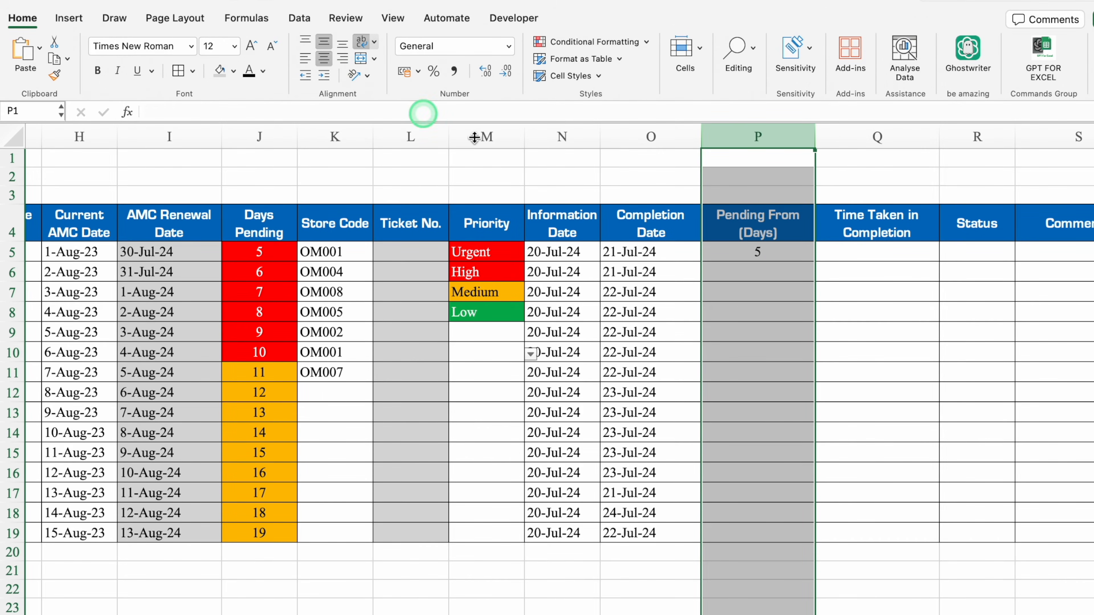
Wrap the P5 formula in an IF that returns a dash for an empty Information Date: =IF(N5=0,"-",TODAY()-N5)
click(782, 254)
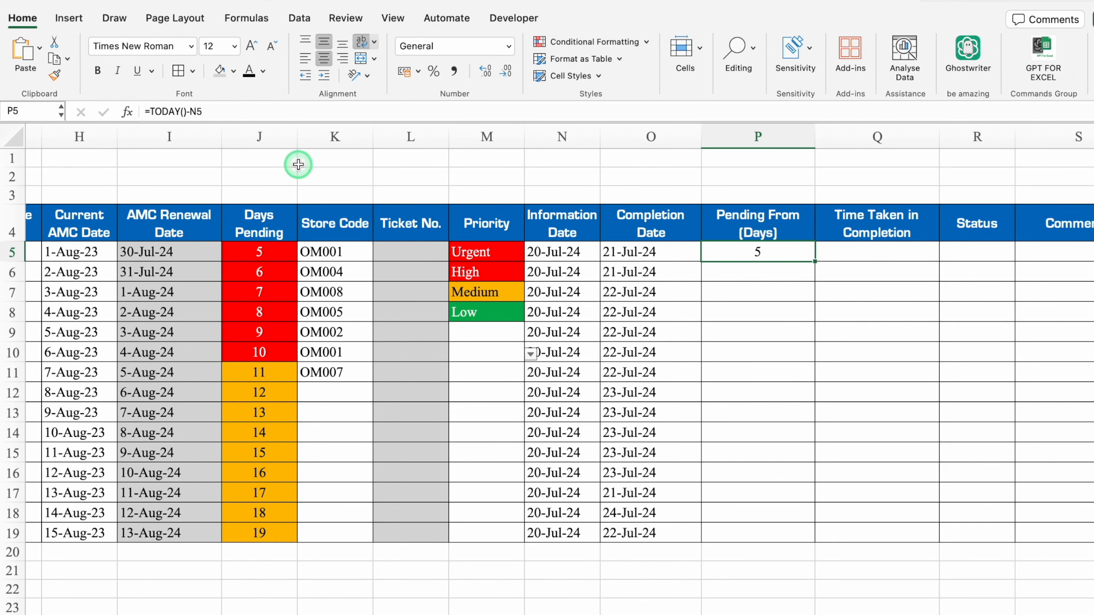
click(148, 112)
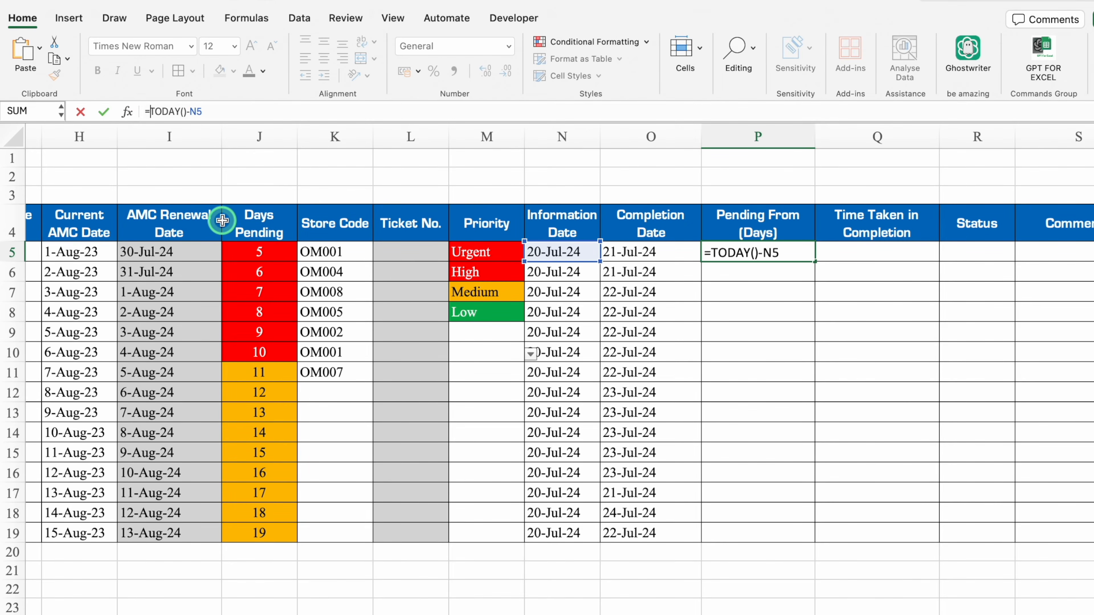
text(IF()
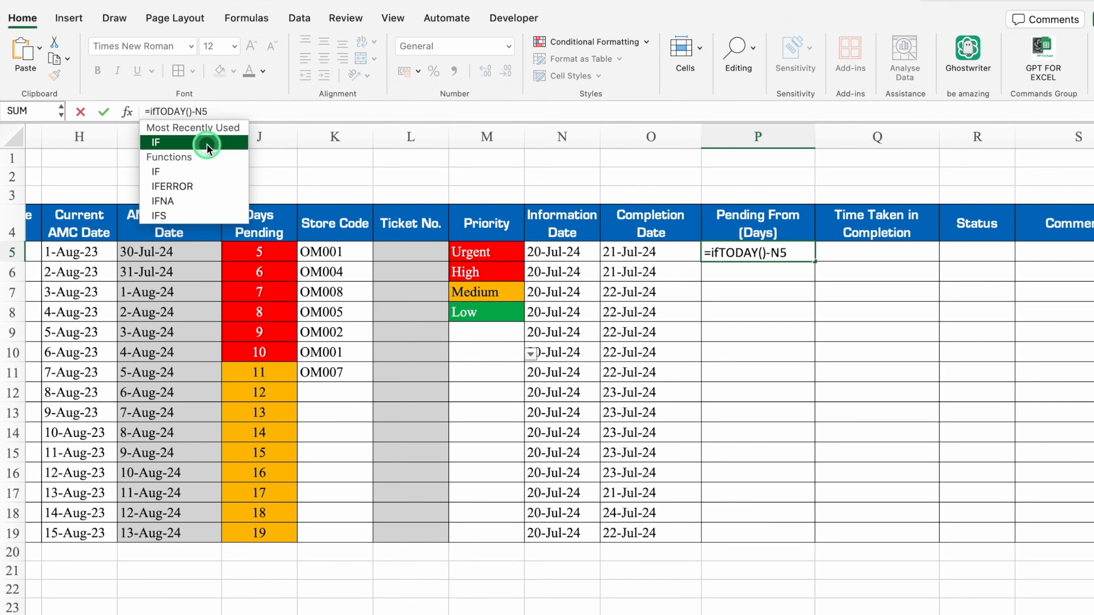
double_click(206, 143)
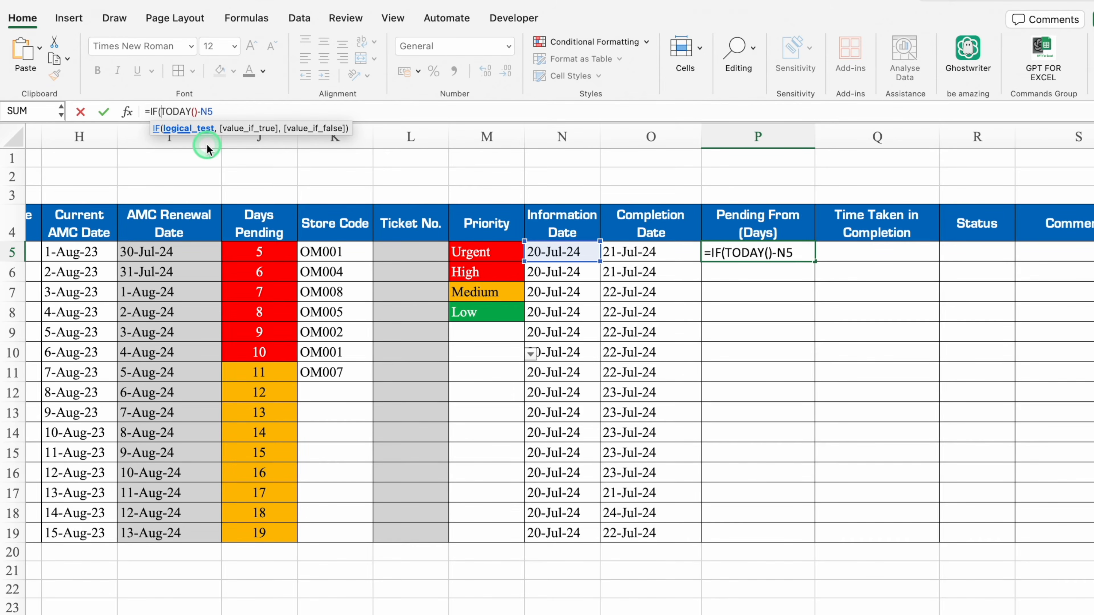
click(556, 253)
text(=)
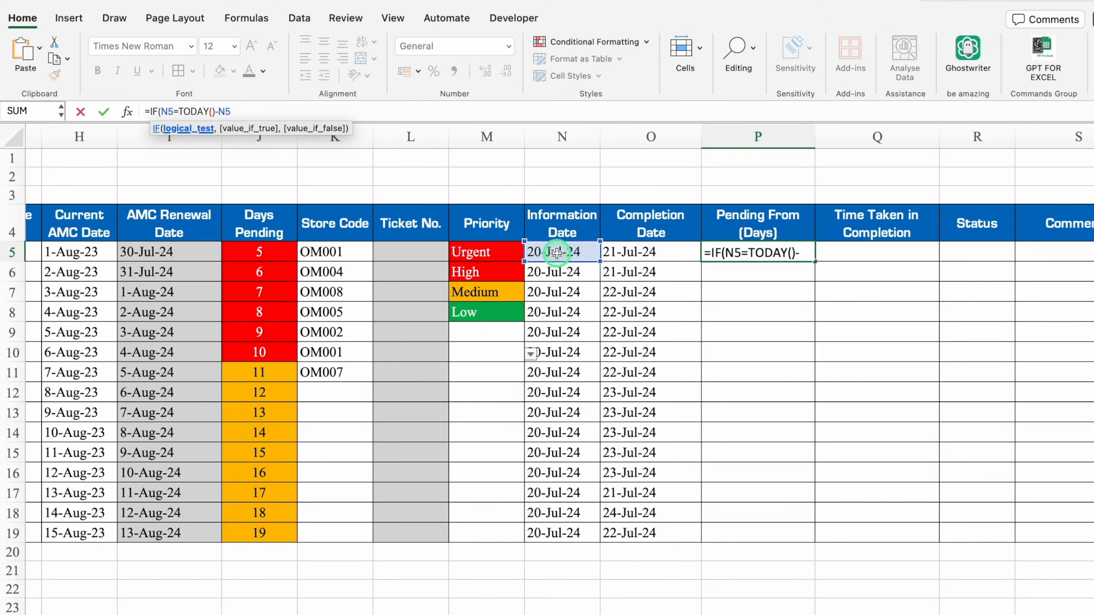
text(0)
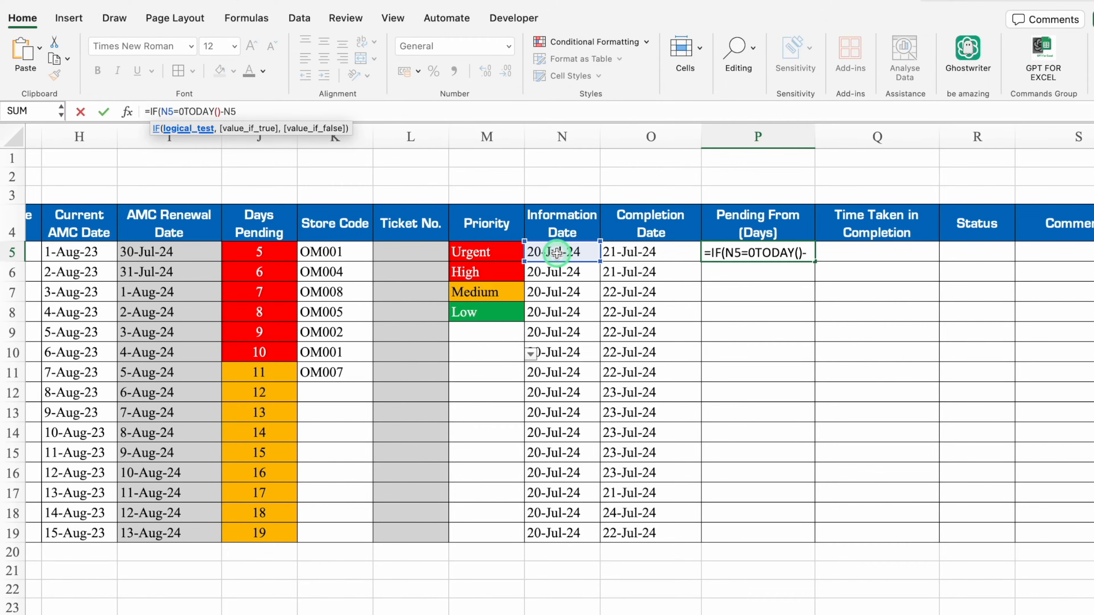
text(,)
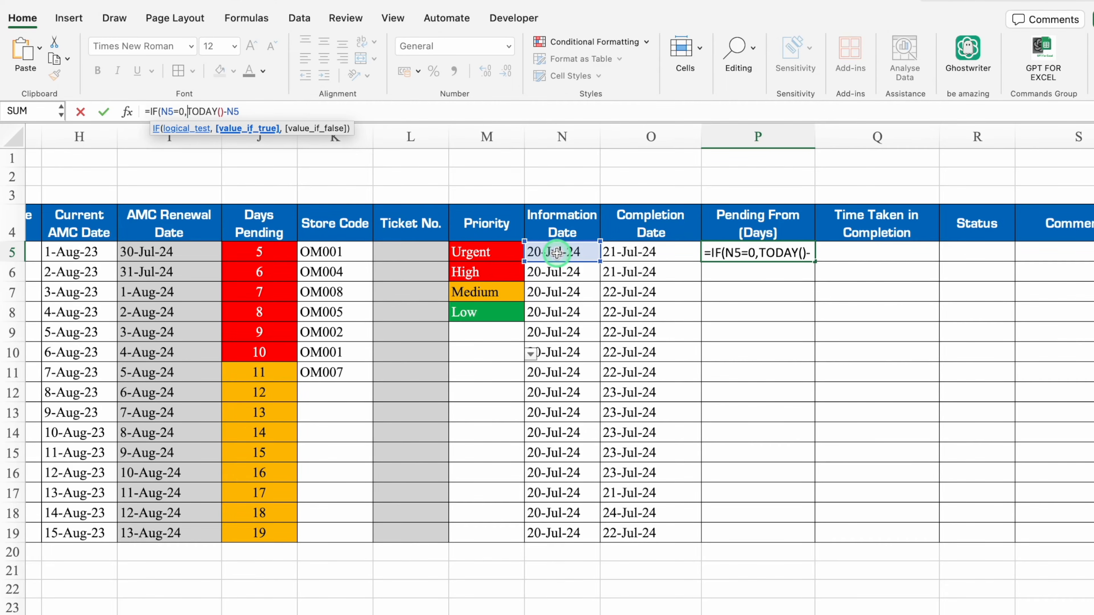
text("-)
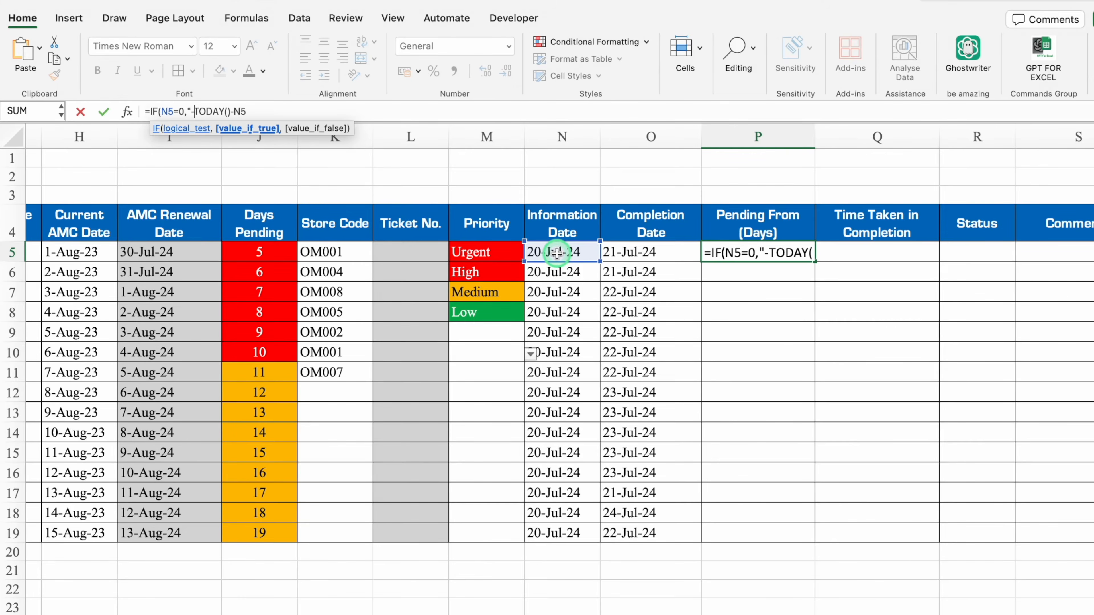
text(")
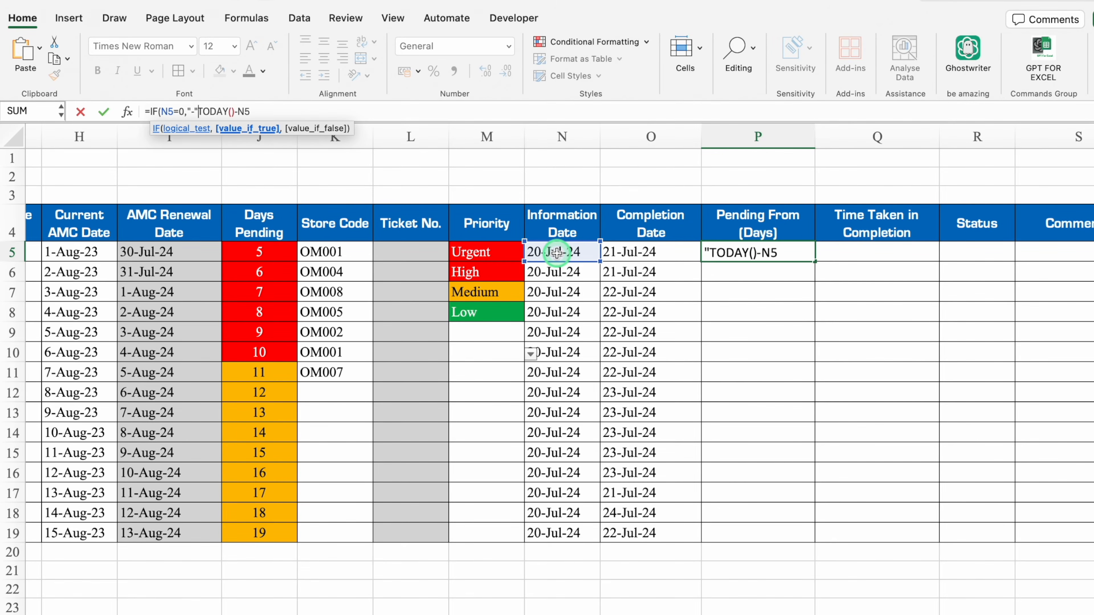
text(,)
click(291, 108)
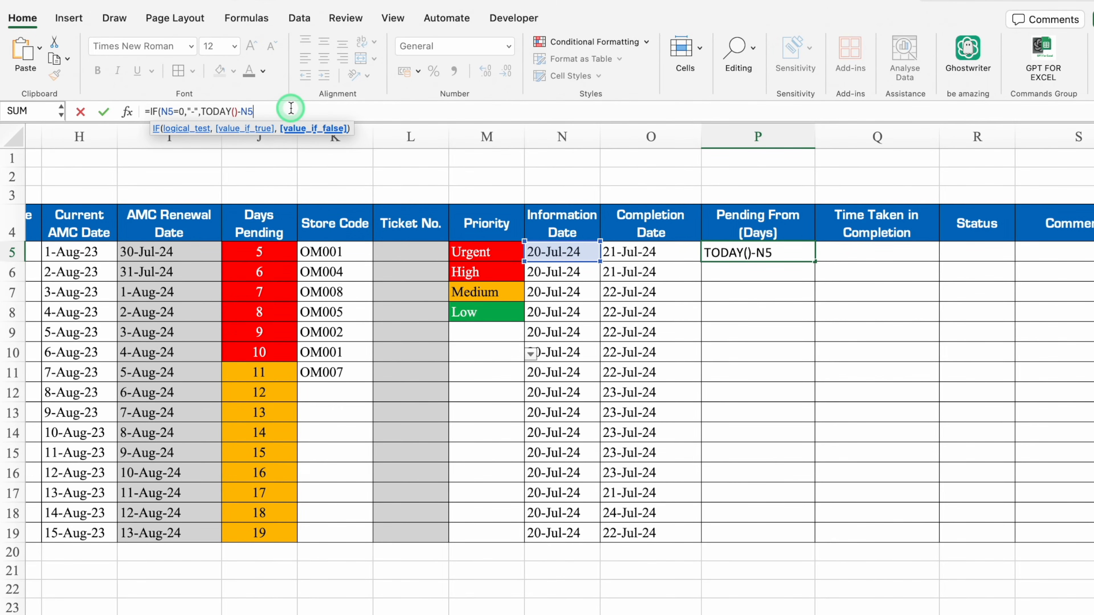
text())
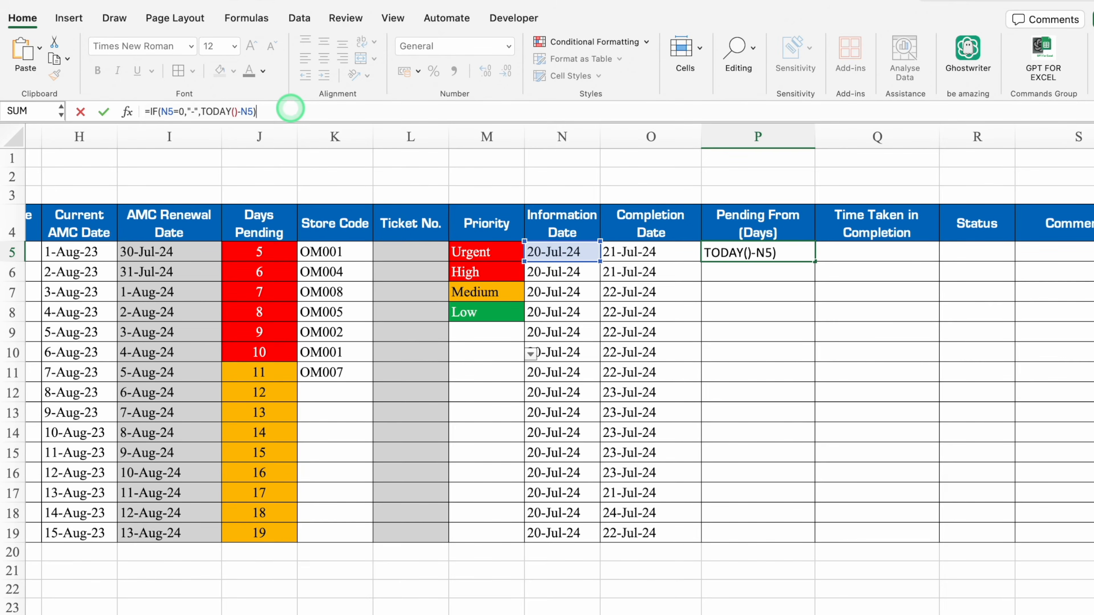
key(Return)
Nest the P5 formula in an outer IF that returns a dash when a Completion Date exists: =IF(O5>0,"-",IF(N5=0,"-",TODAY()-N5))
click(773, 254)
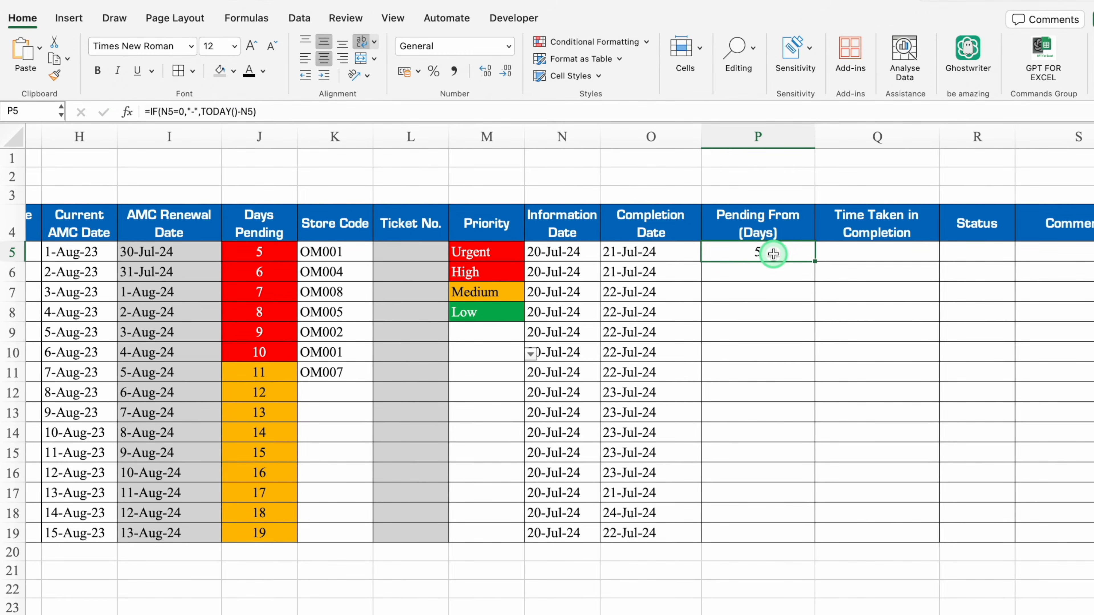
click(150, 112)
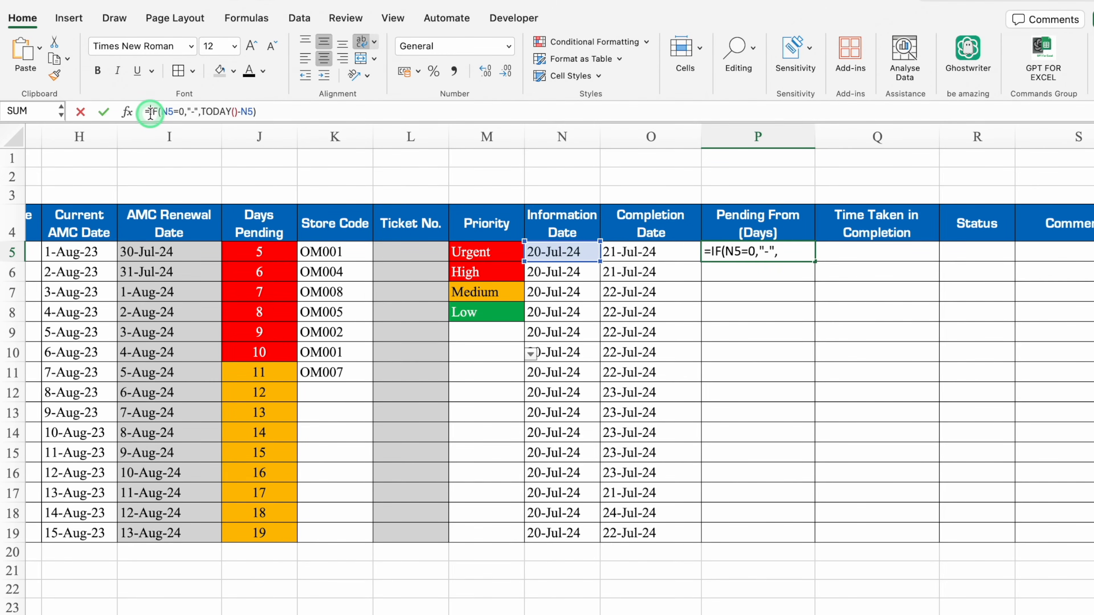
text(IF)
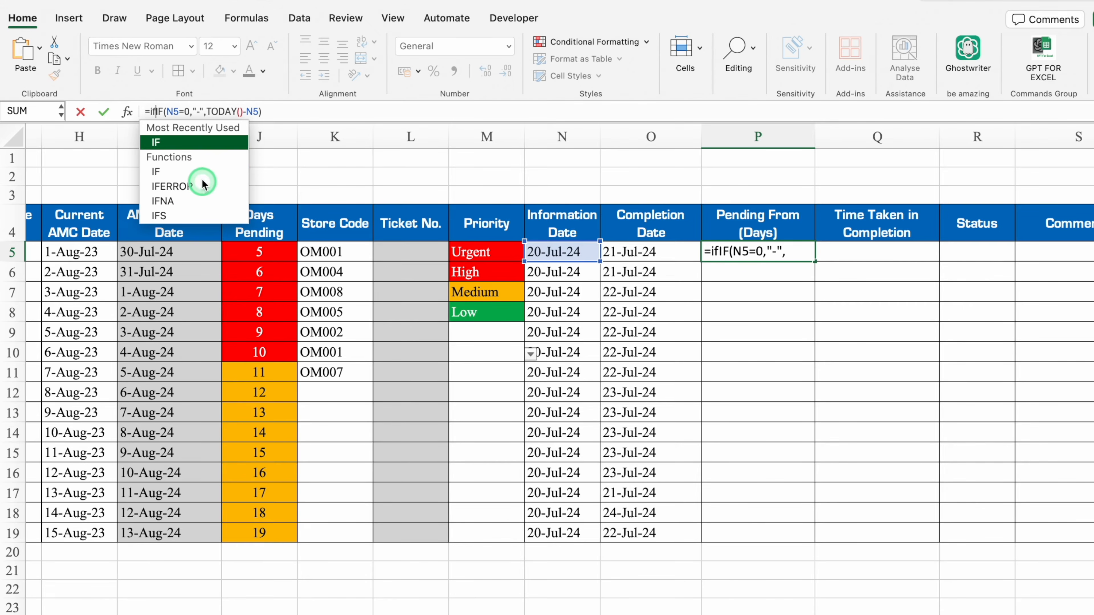
double_click(195, 144)
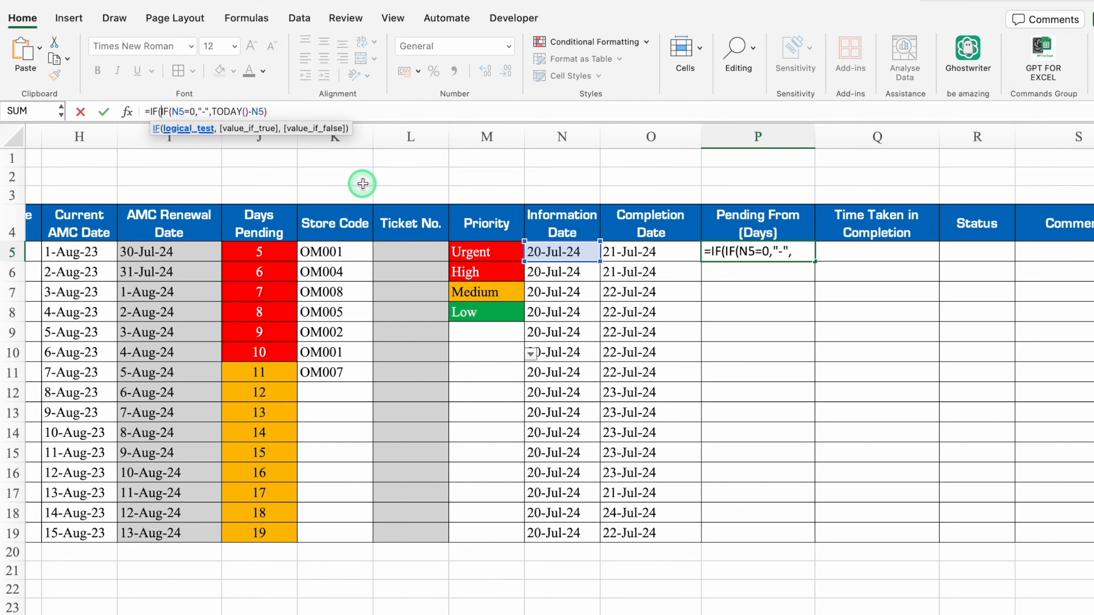
click(636, 252)
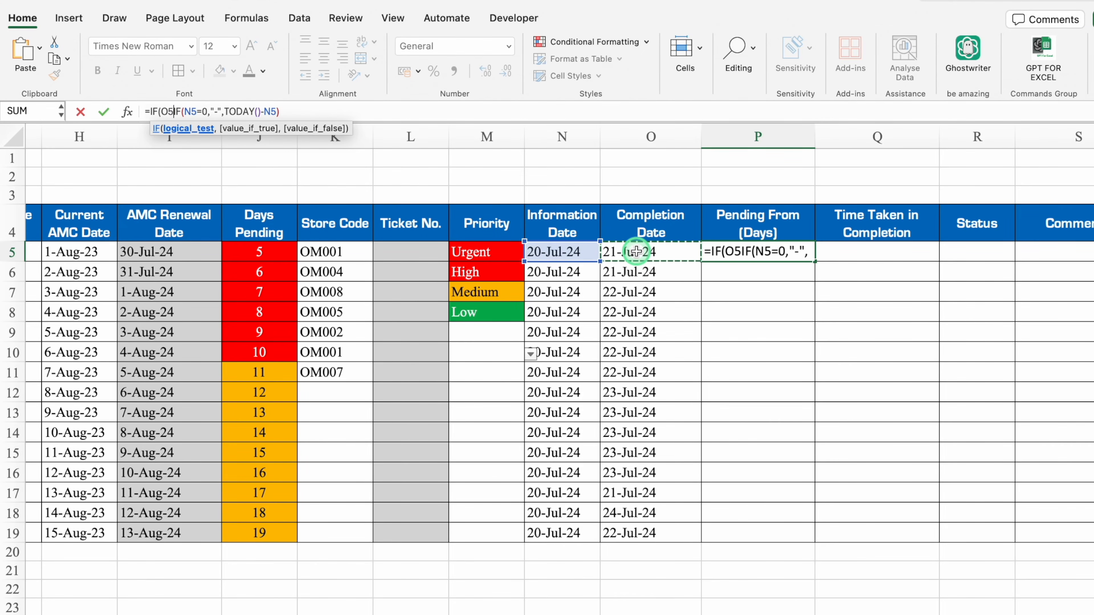
text(>)
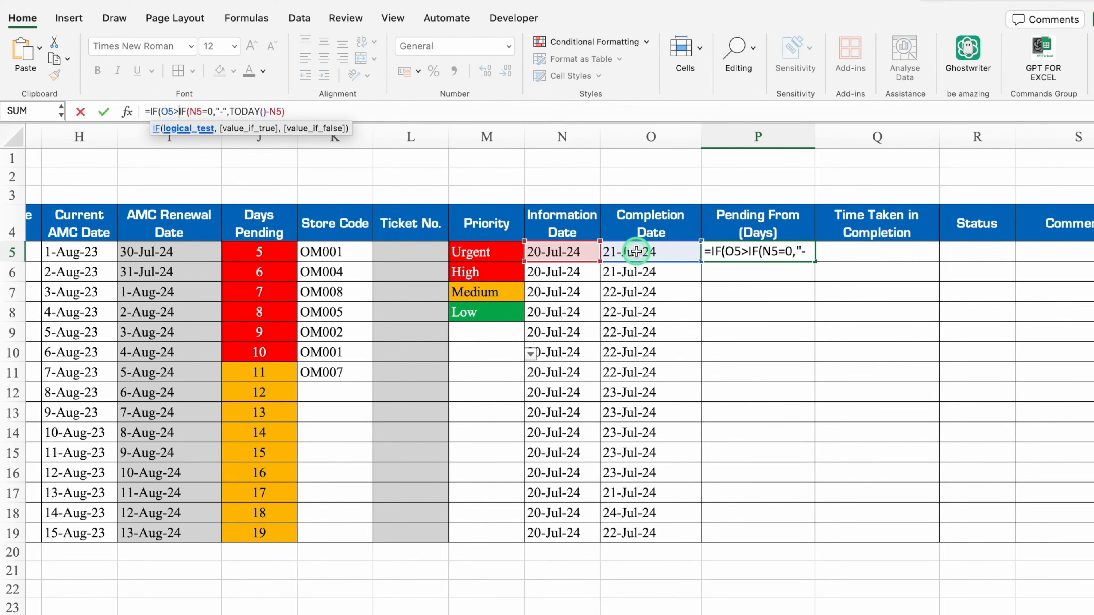
text(0,)
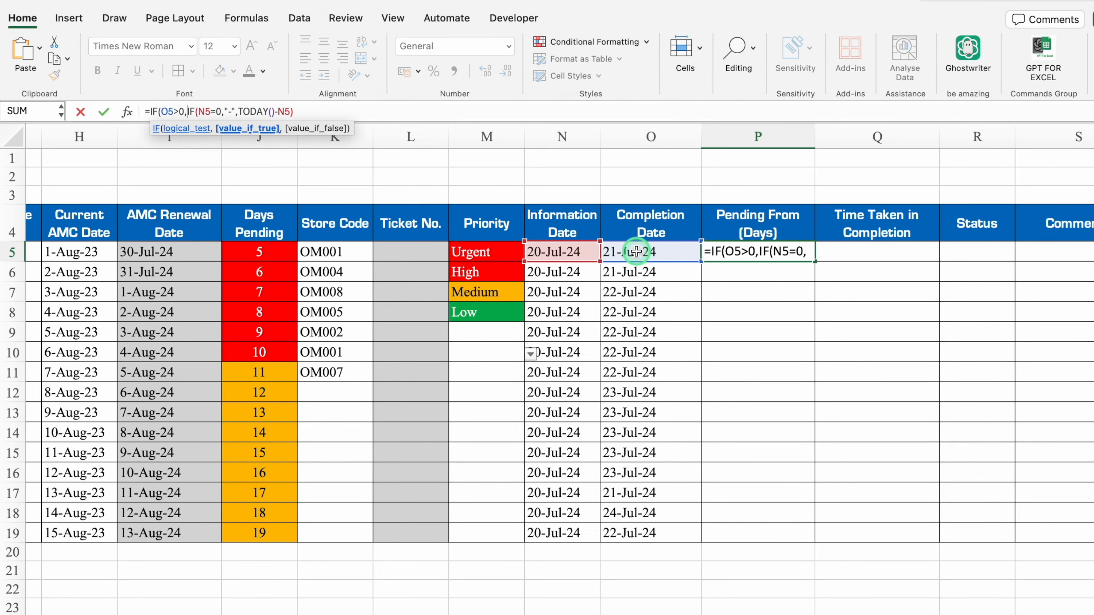
text("-)
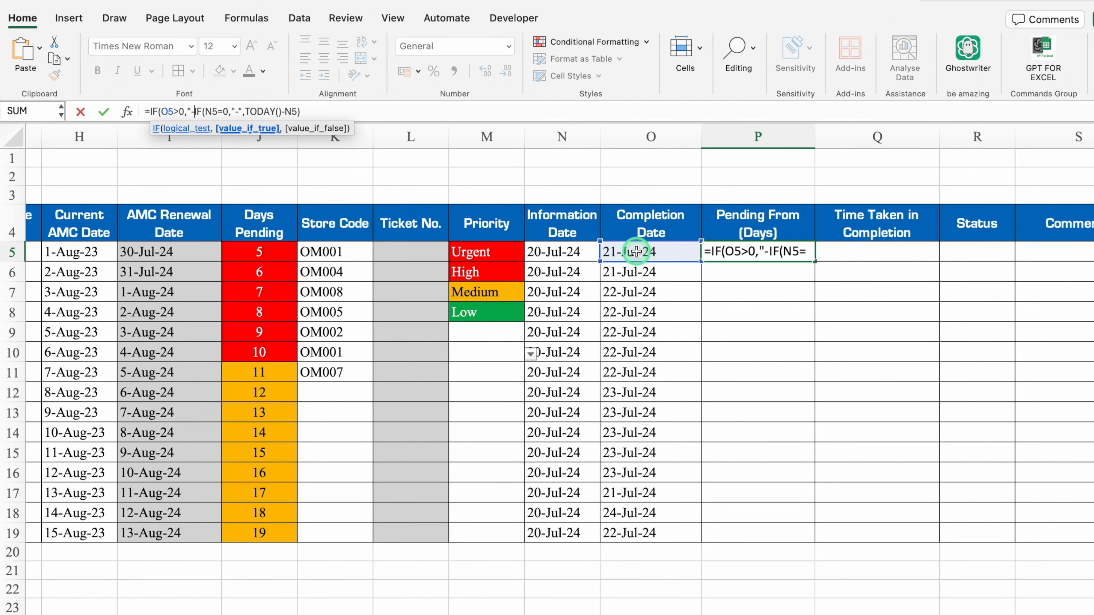
text(")
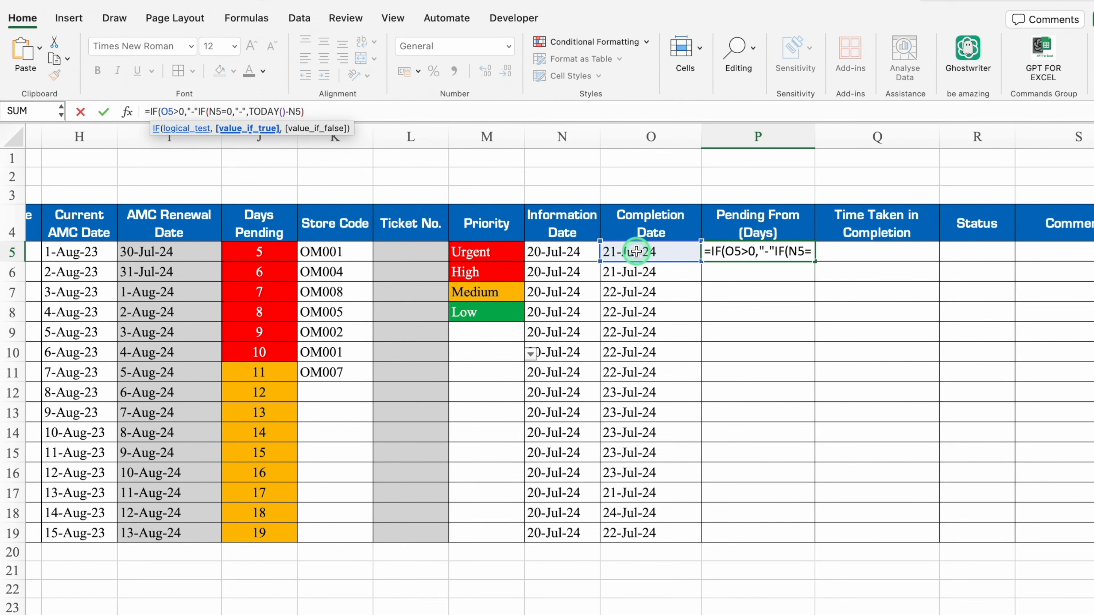
text(,)
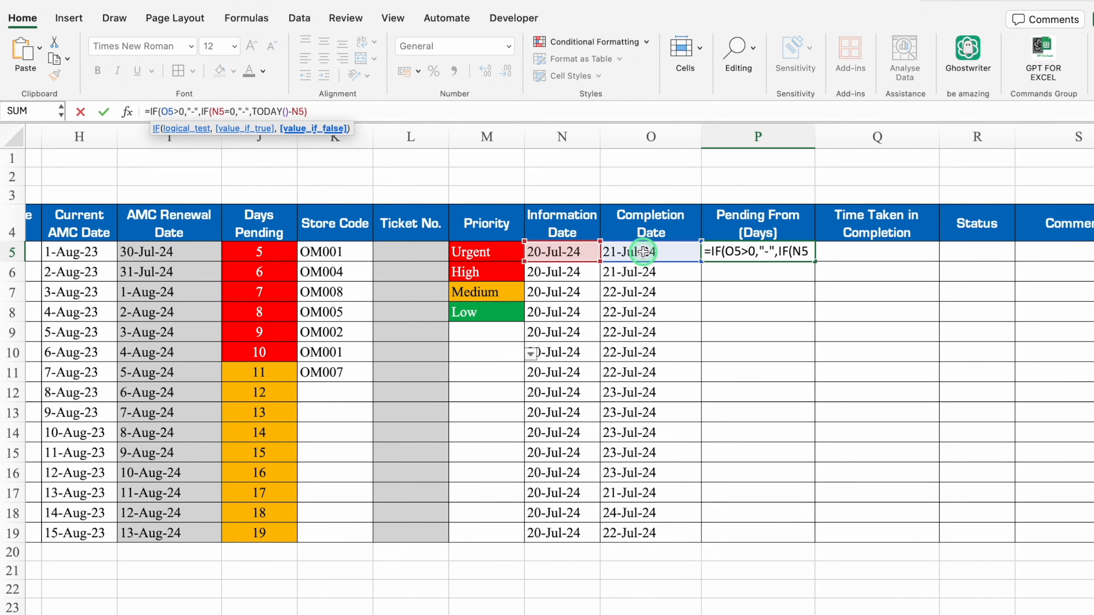
click(759, 251)
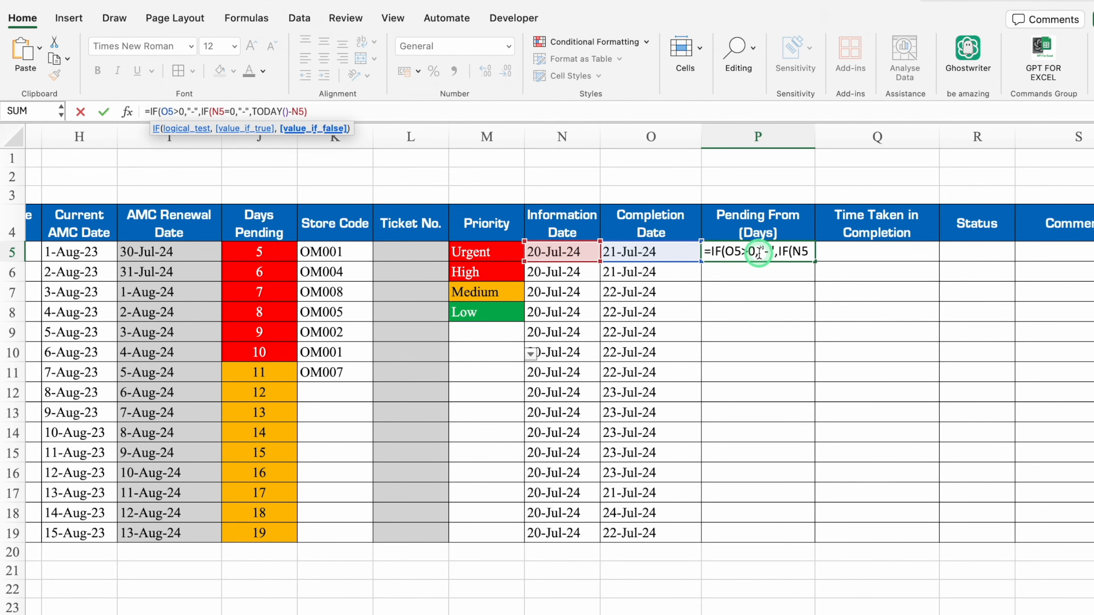
key(End)
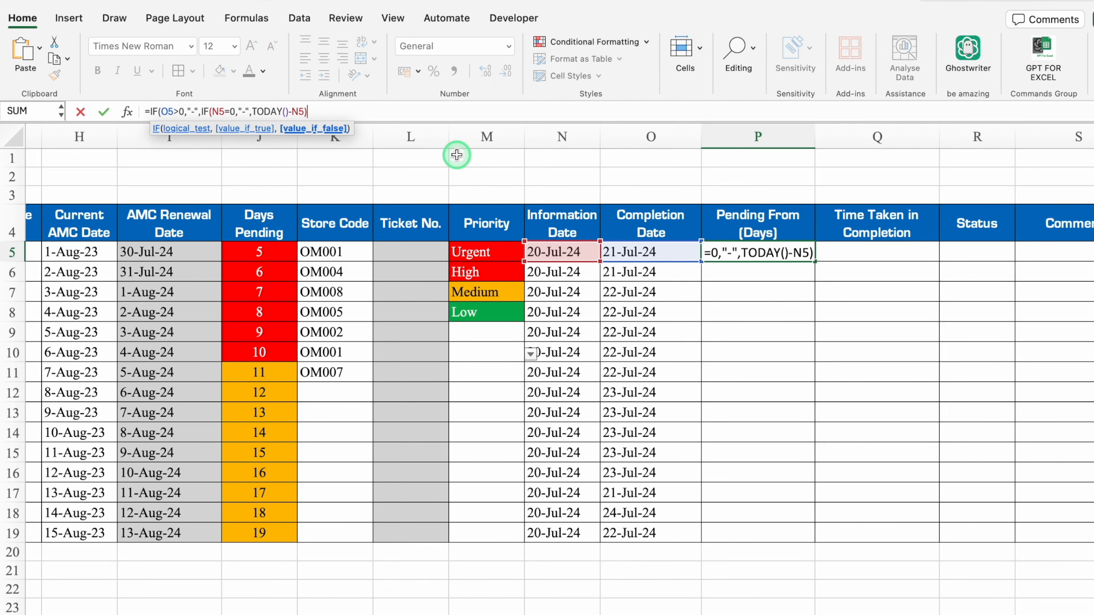
text())
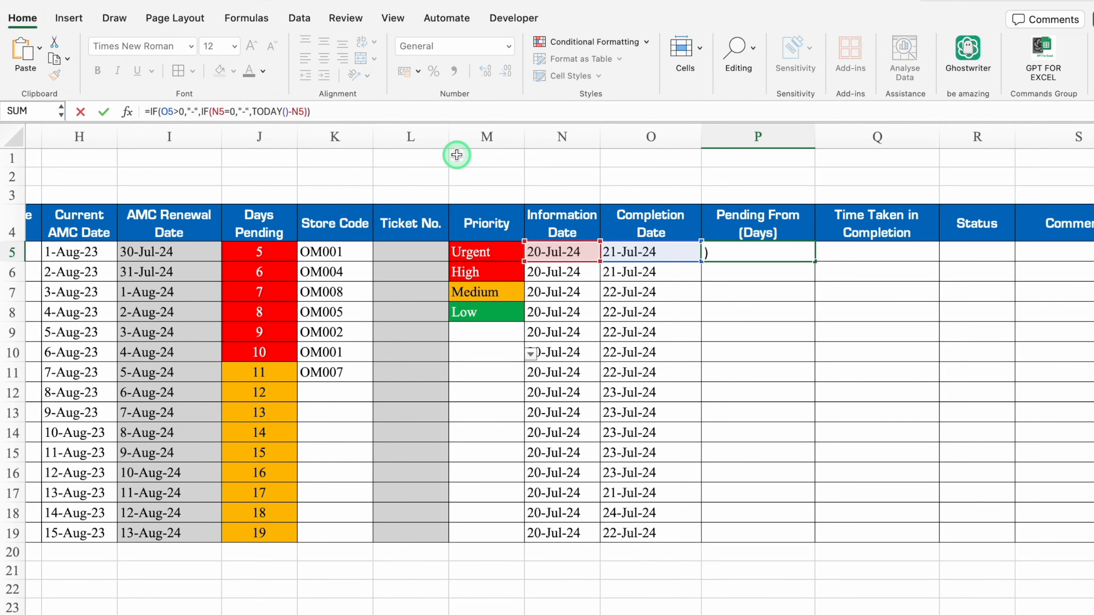
key(Return)
Clear the Completion Date in O5 to test the Pending From (Days) formula
click(773, 253)
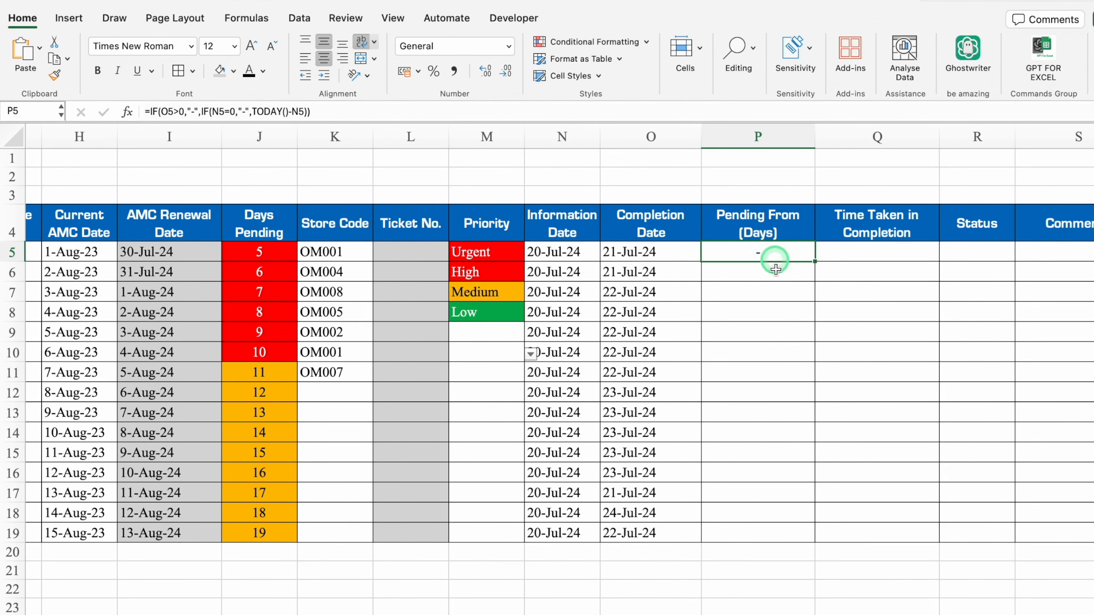
click(658, 257)
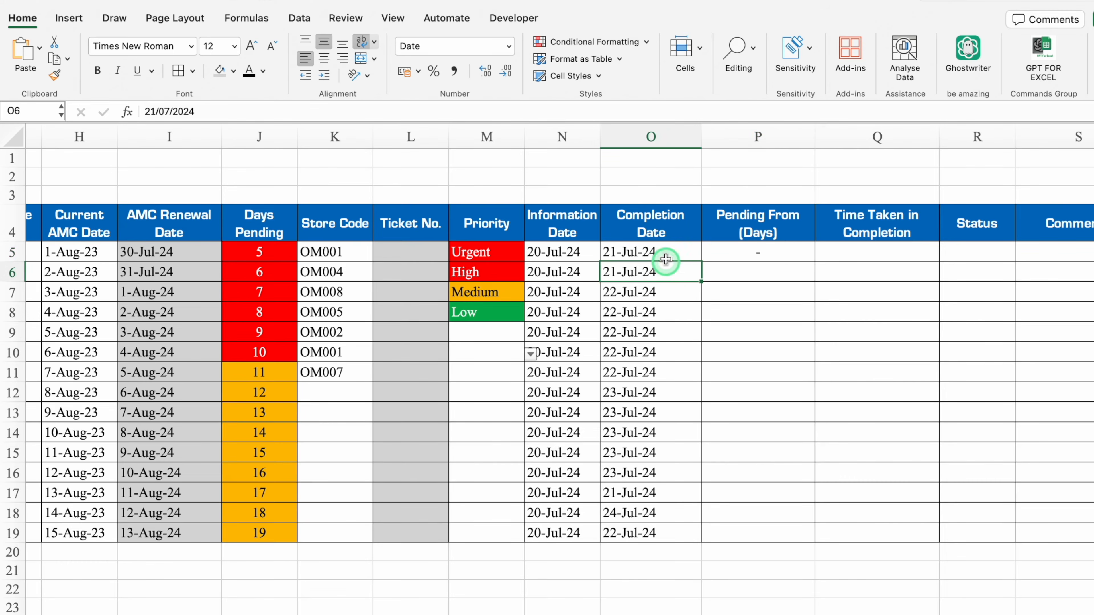
key(Delete)
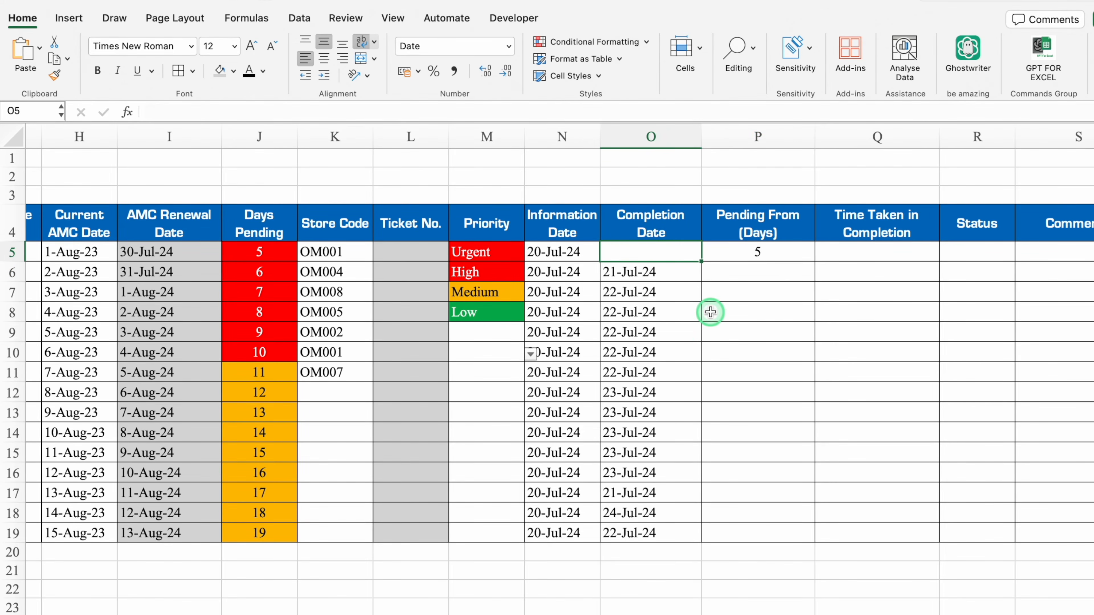
Fill the Pending From (Days) formula from P5 down to P19
click(854, 253)
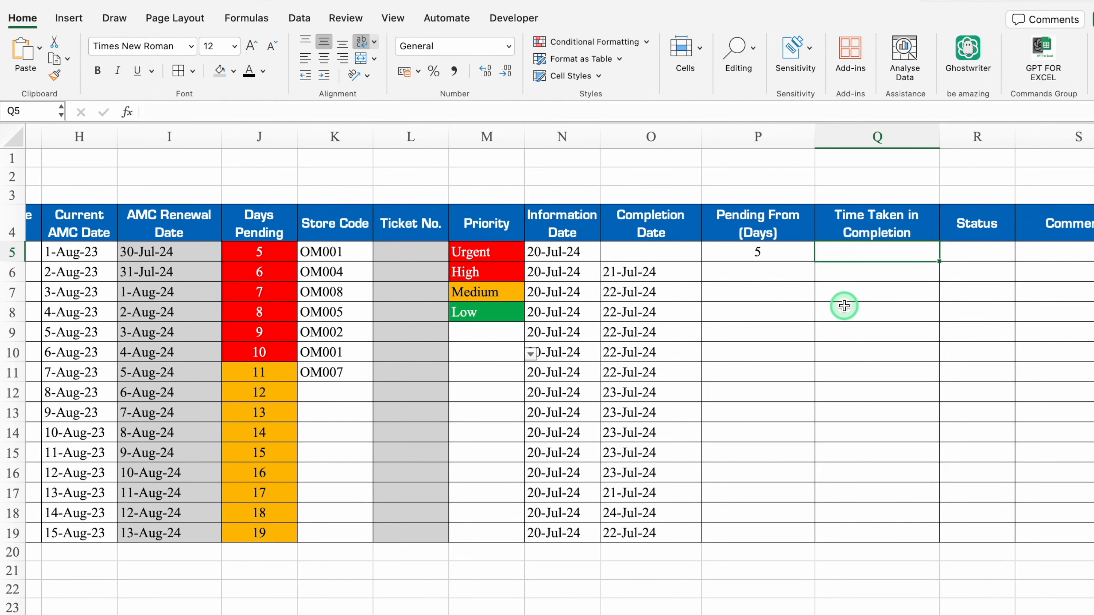
click(805, 254)
drag(813, 262, 818, 539)
Enter a formula in Q5 that subtracts the Information Date from the Completion Date: =O5-N5
click(879, 251)
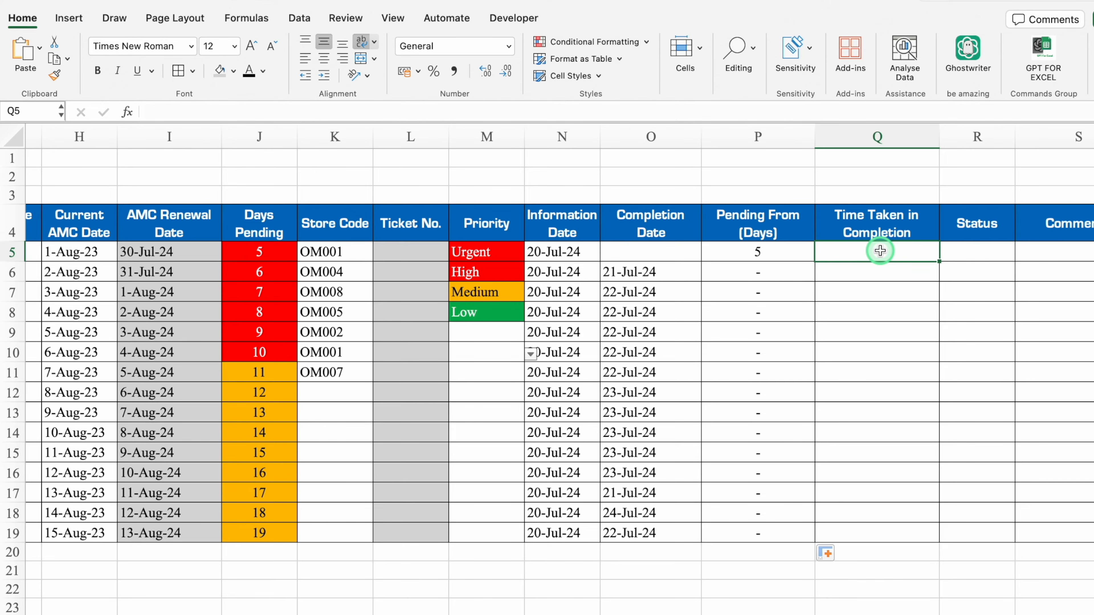
text(=)
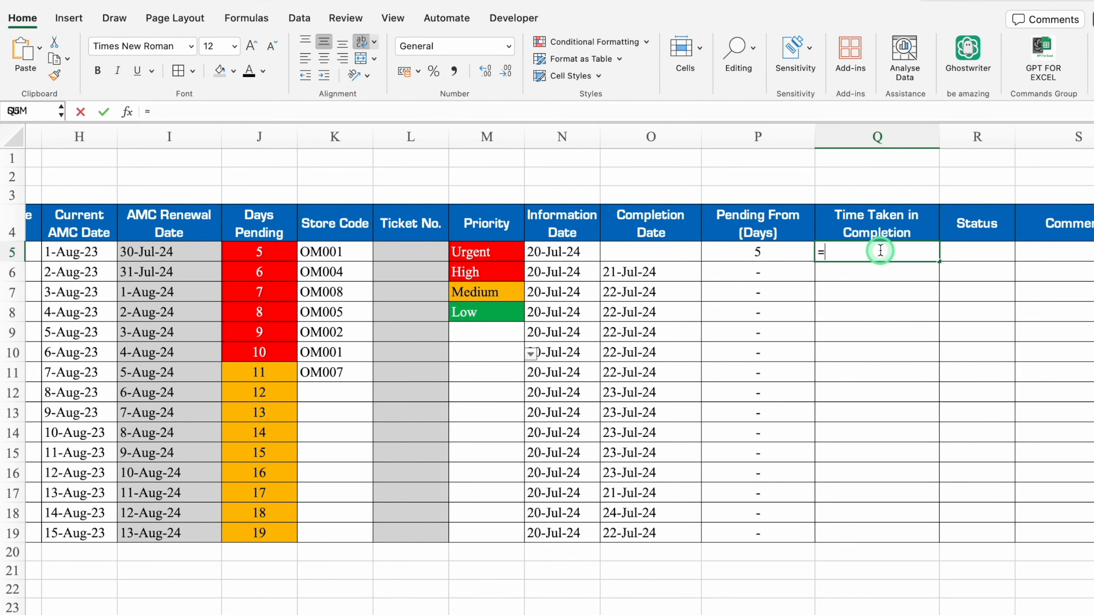
click(669, 251)
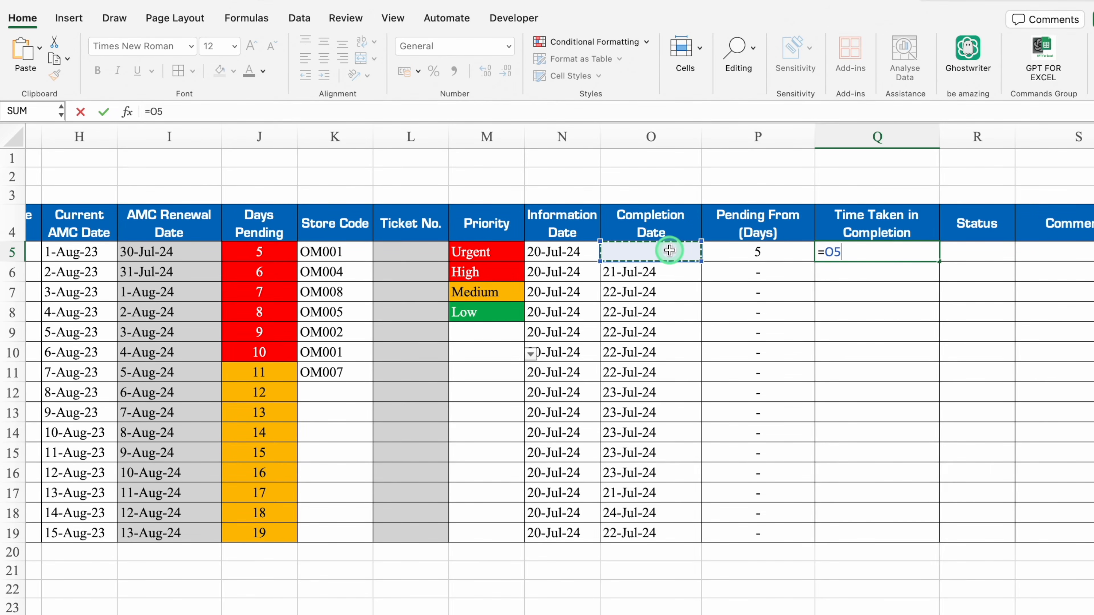
text(-)
click(574, 250)
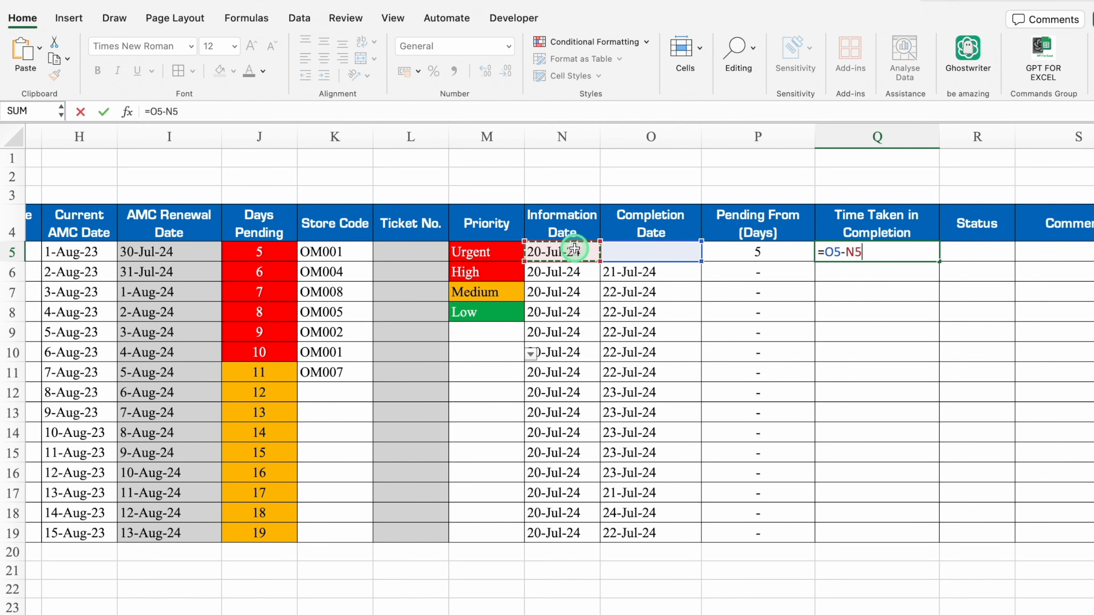
key(Return)
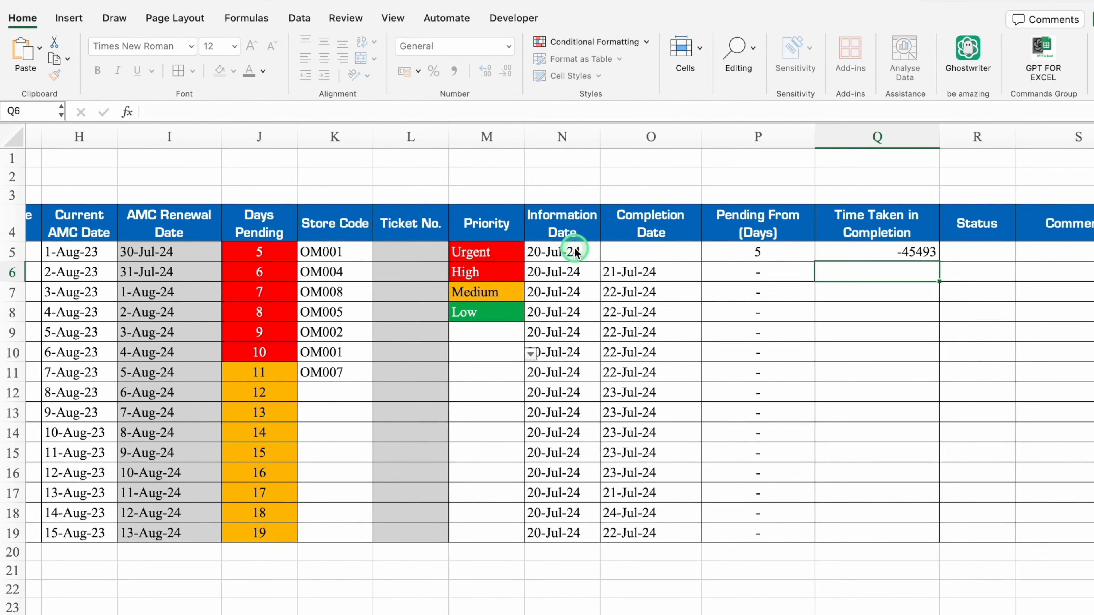
Left-align the Time Taken in Completion column Q and centre its header in Q4
click(866, 133)
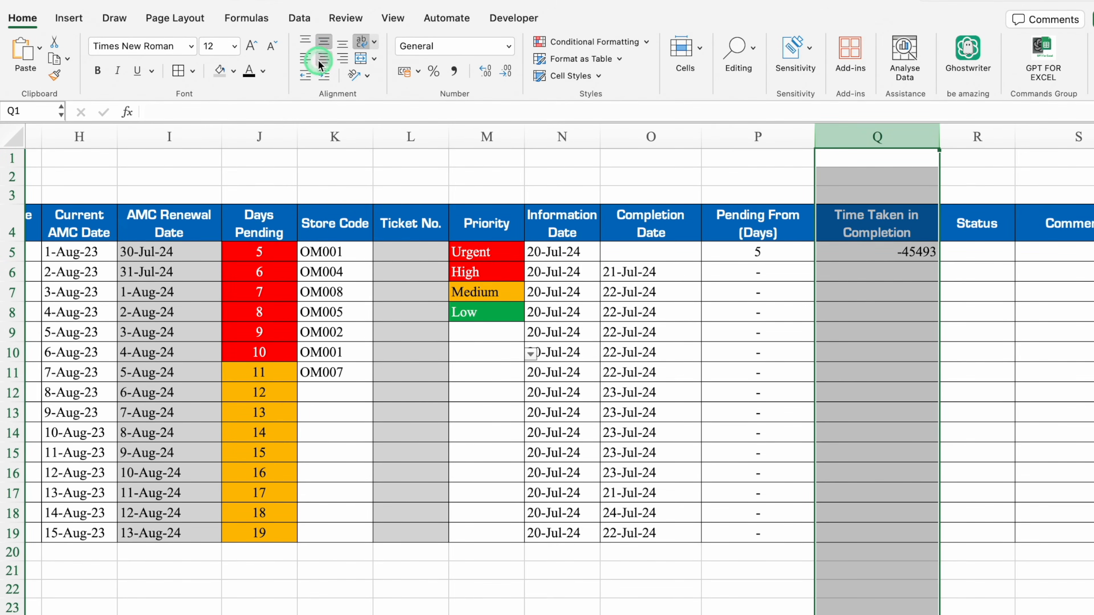
click(305, 58)
click(874, 222)
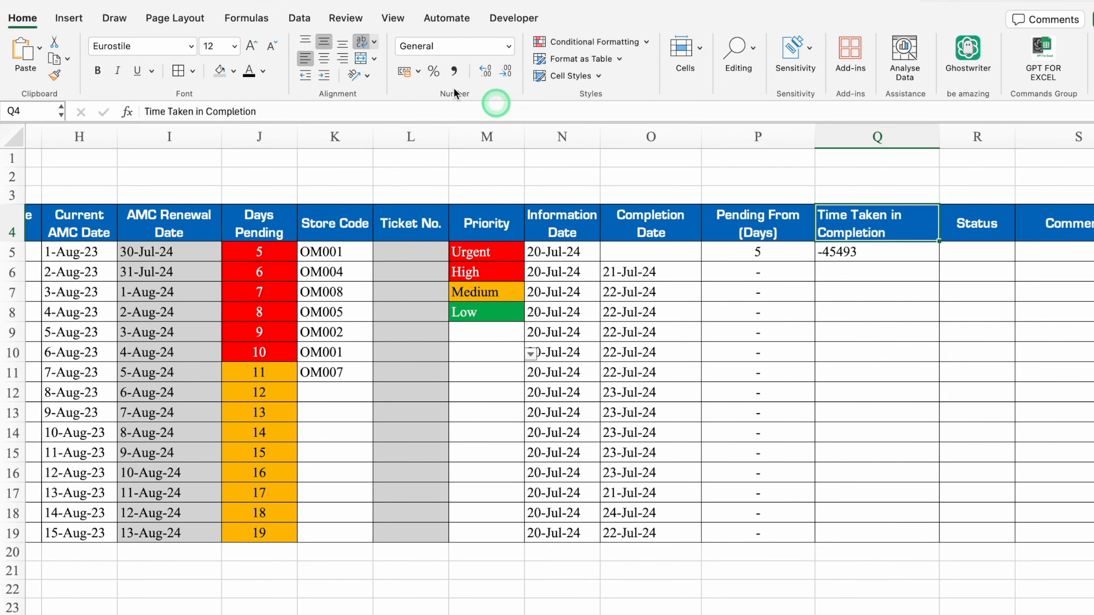
click(323, 58)
Wrap the Q5 formula in an IF that returns a dash for an empty Completion Date: =IF(O5="","-",O5-N5)
key(Down)
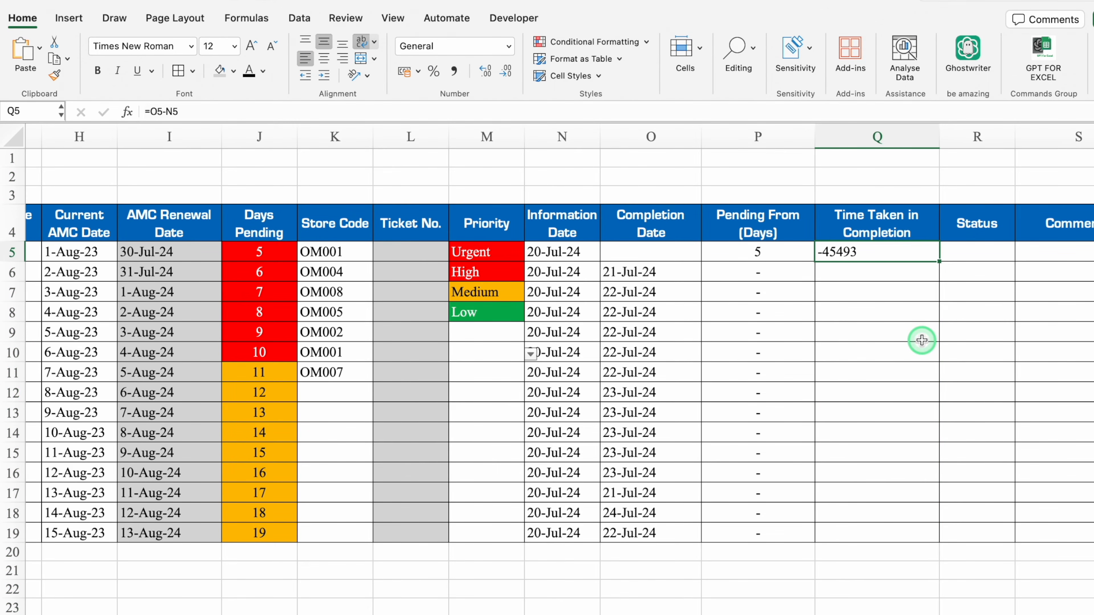
click(153, 111)
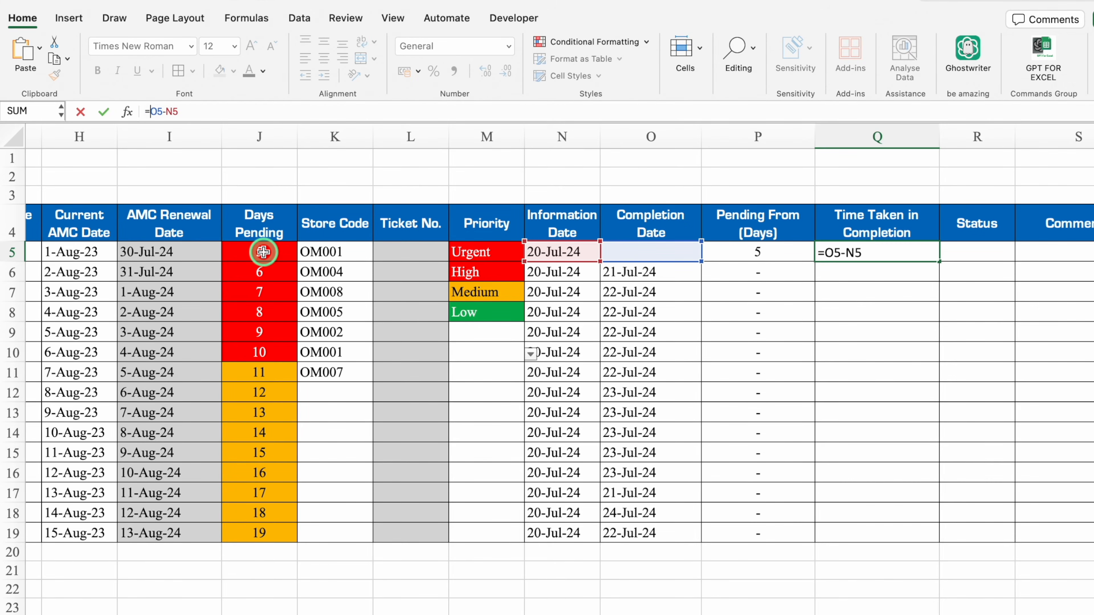
text(IF)
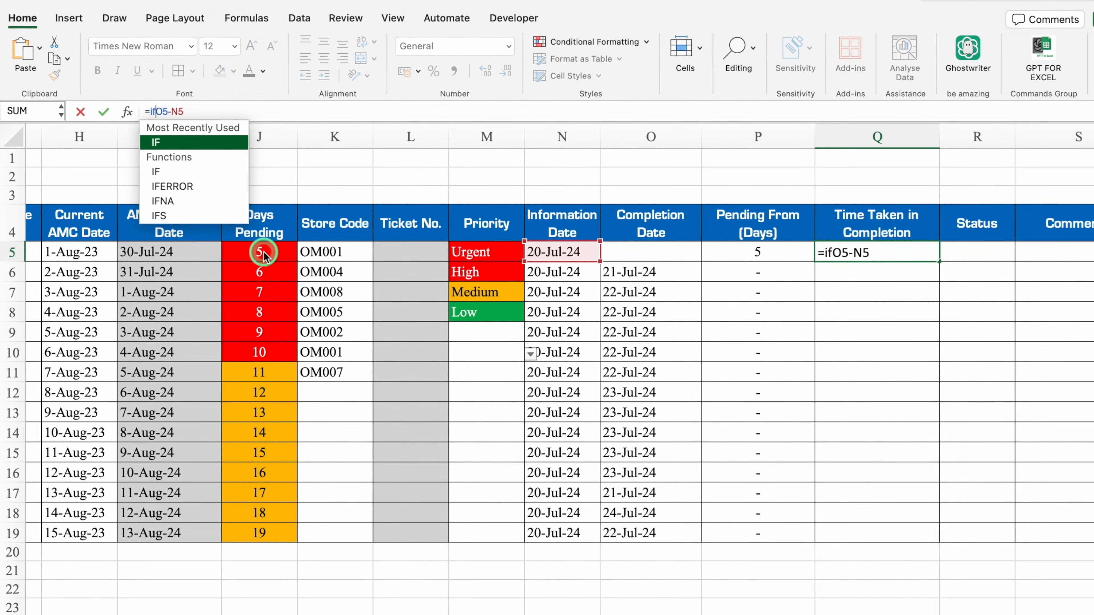
double_click(208, 146)
click(636, 255)
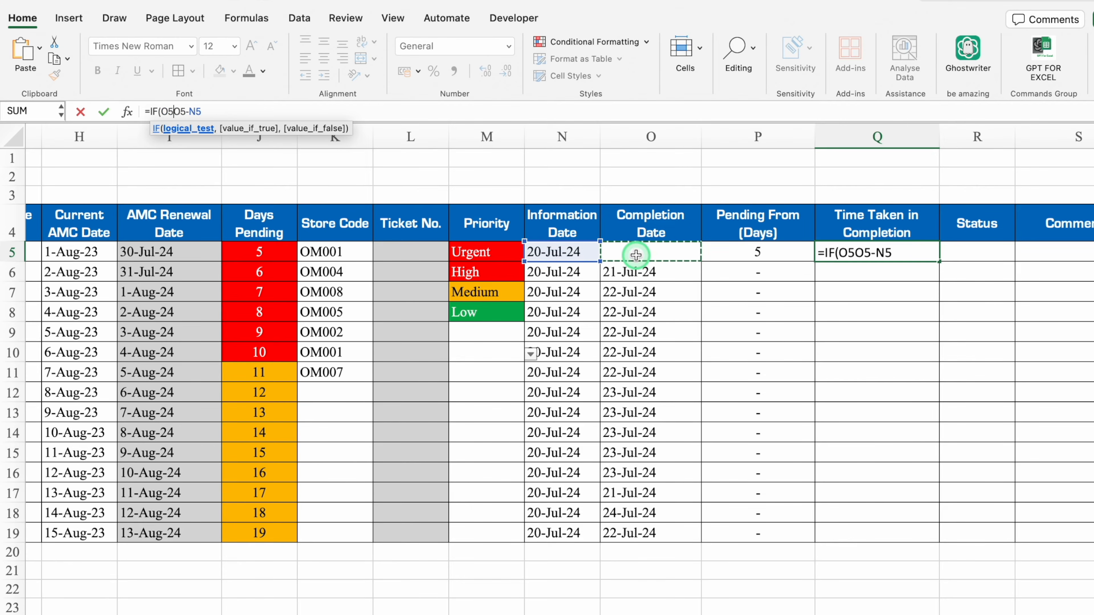
text(=)
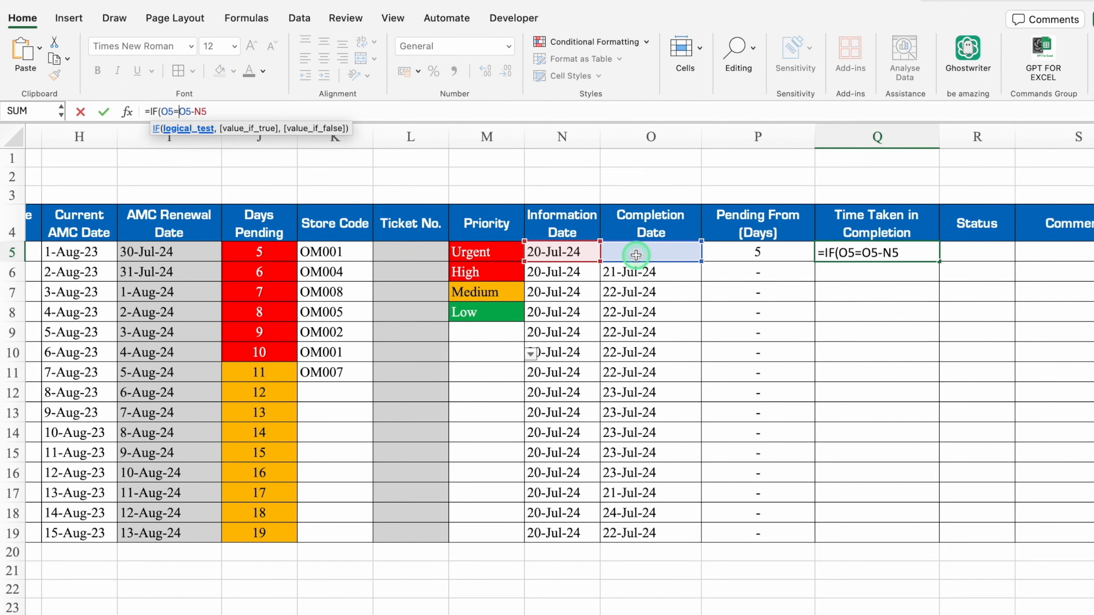
text("")
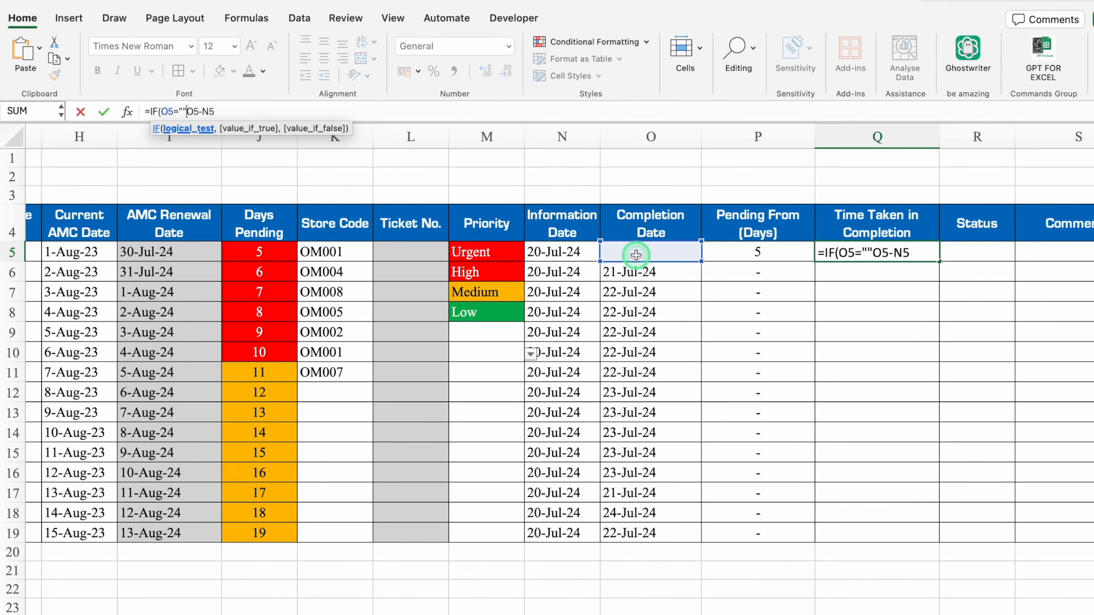
text(,)
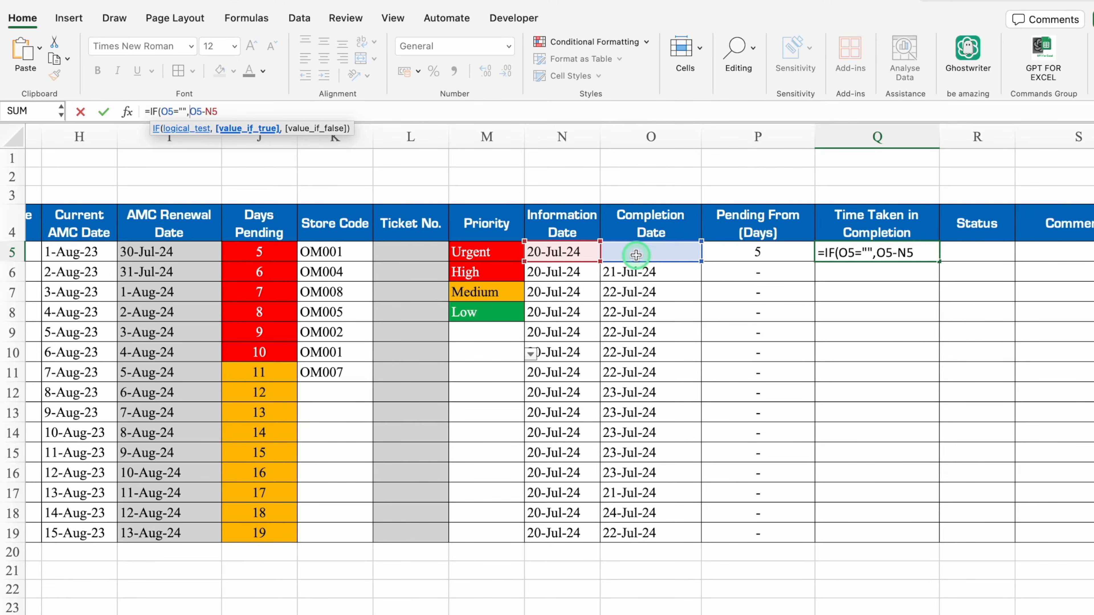
text("-)
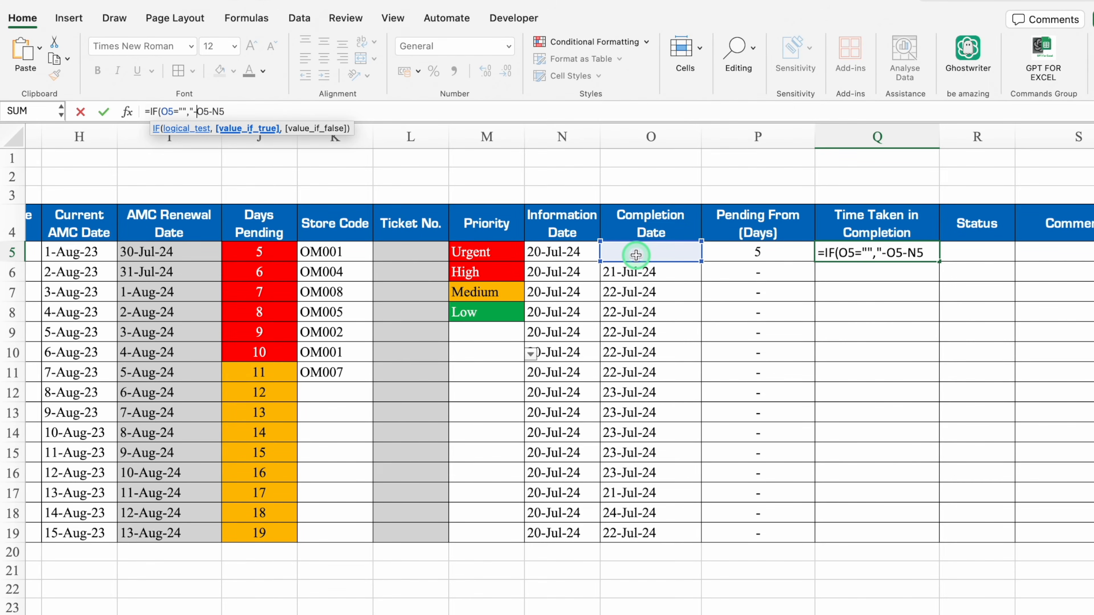
text(",O5-N5)
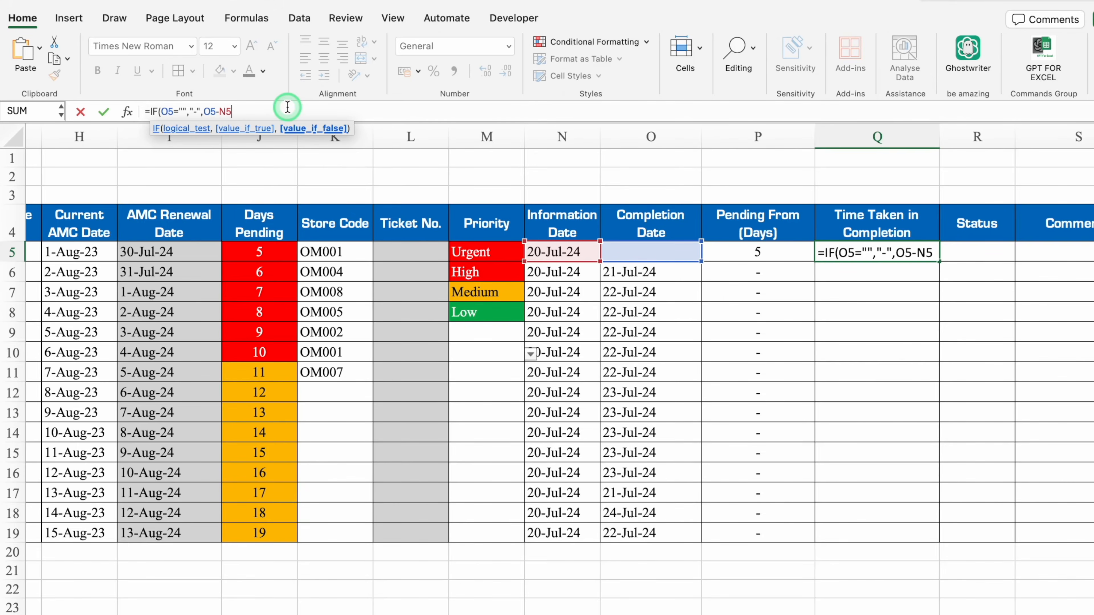
text())
key(ctrl+Return)
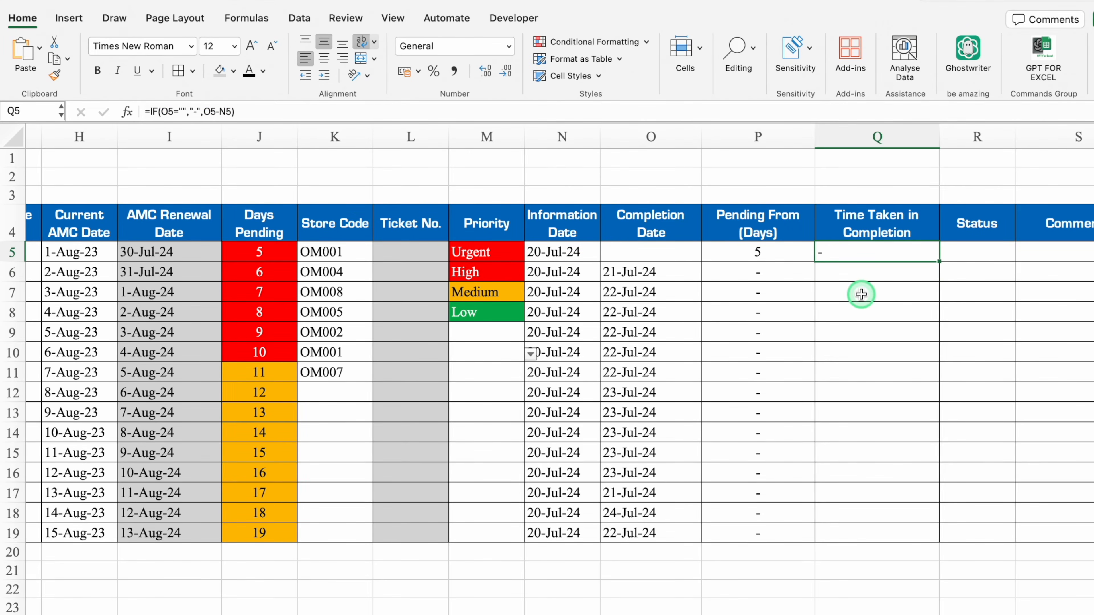
Centre the contents of the Time Taken in Completion column Q
click(874, 135)
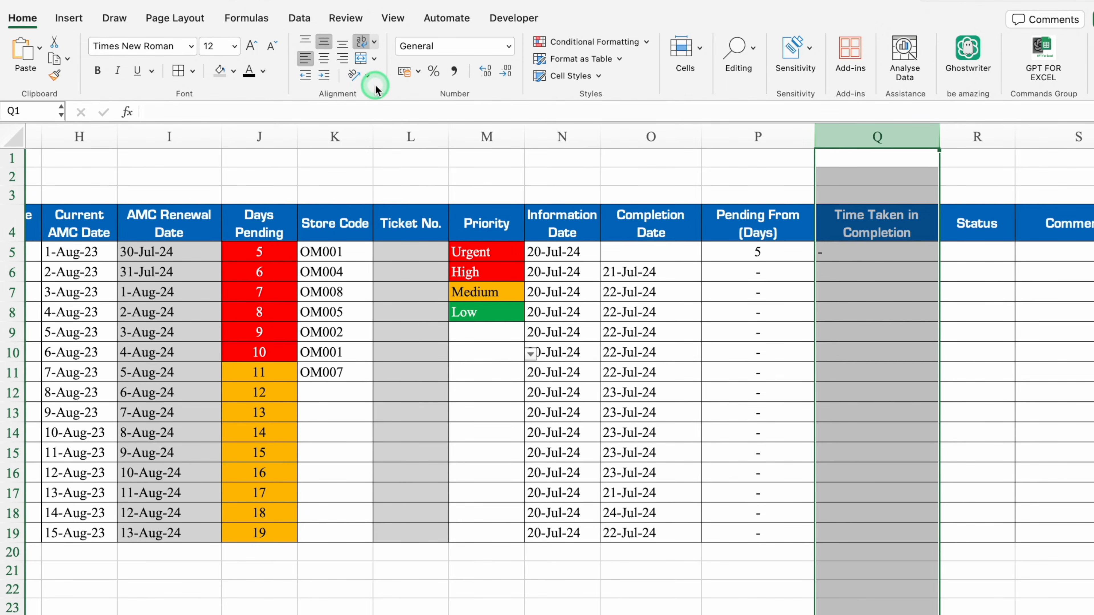
click(325, 60)
Copy the Completion Date from O6 into O5 and change the O5 date to 25-Jul-24
click(651, 257)
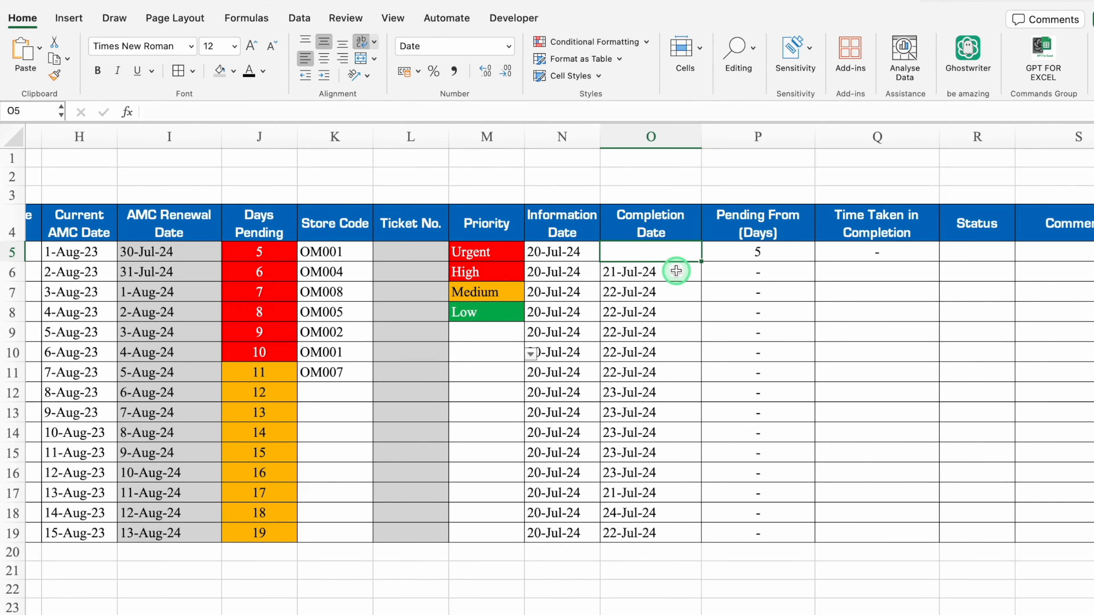
click(688, 273)
key(super+c)
click(659, 253)
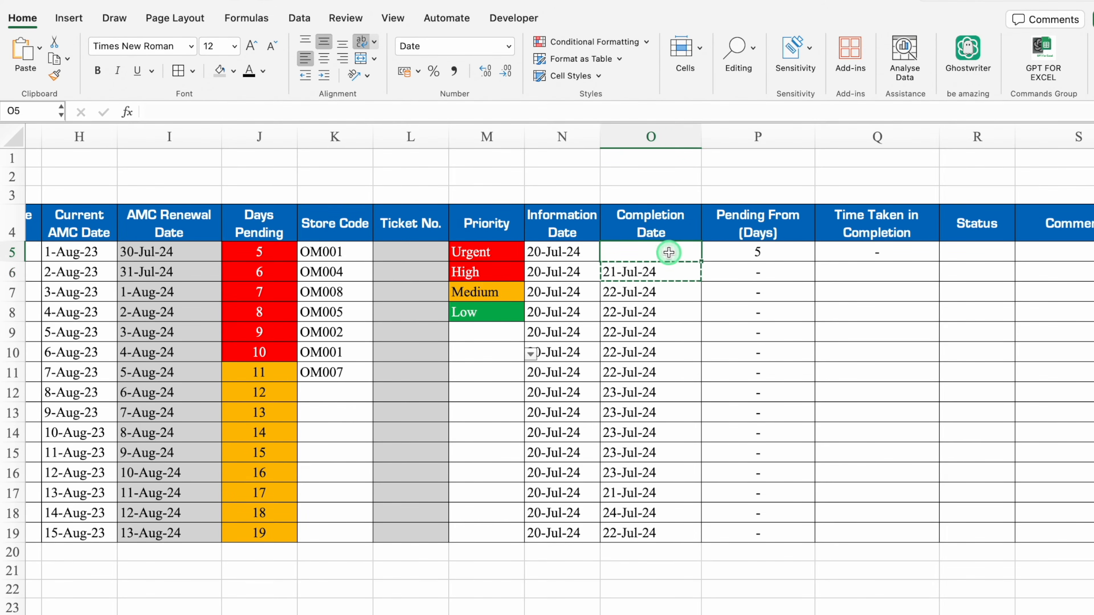
key(super+v)
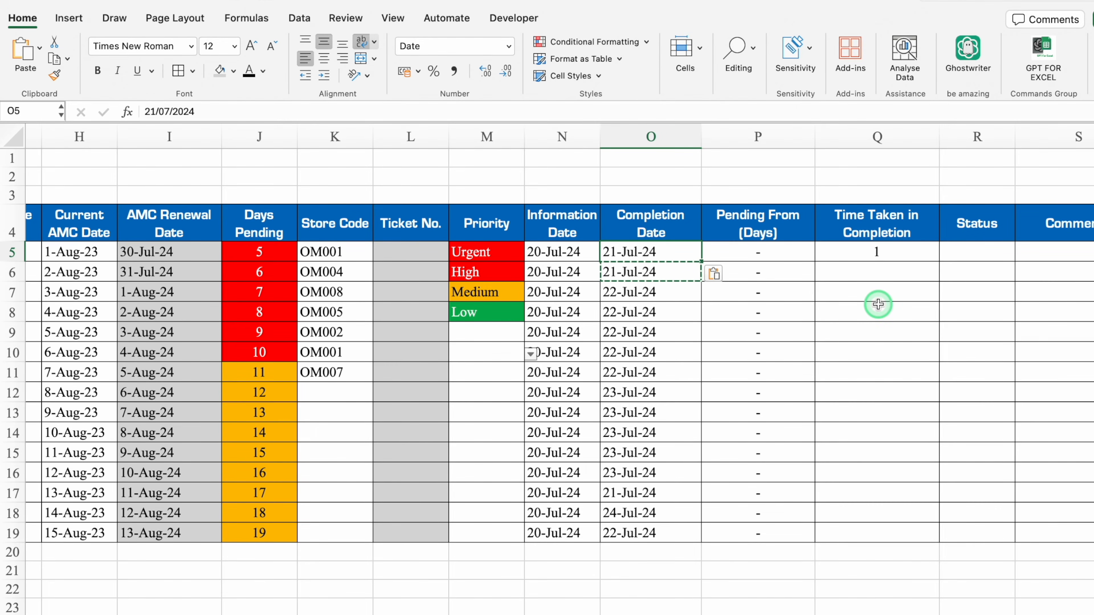
click(156, 111)
key(BackSpace)
text(5)
key(Return)
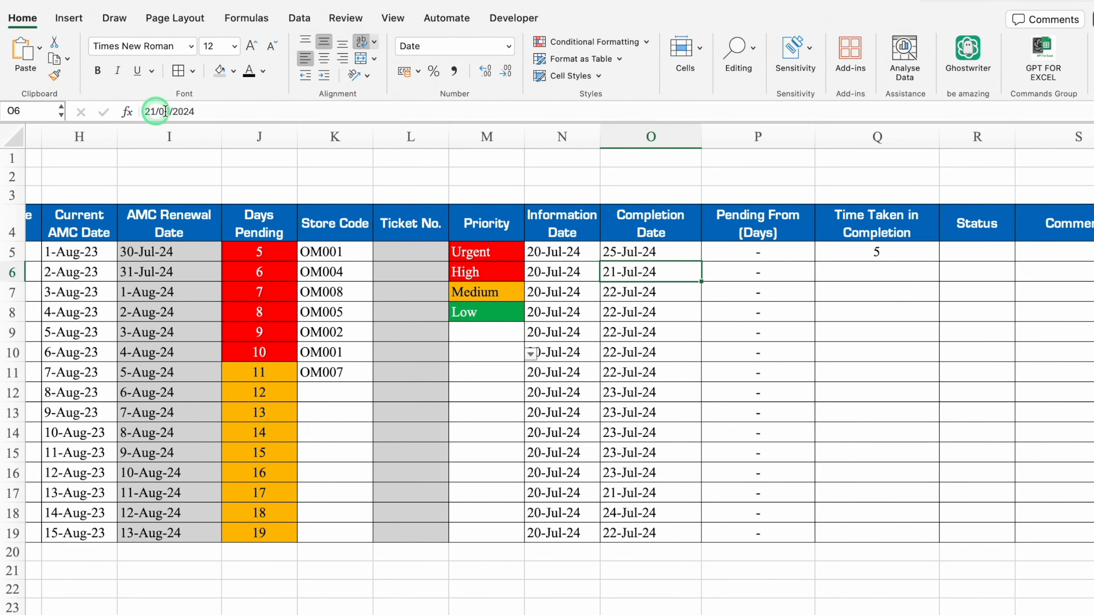
Fill the Time Taken in Completion formula from Q5 down to Q19
click(912, 259)
drag(939, 261, 947, 540)
click(970, 253)
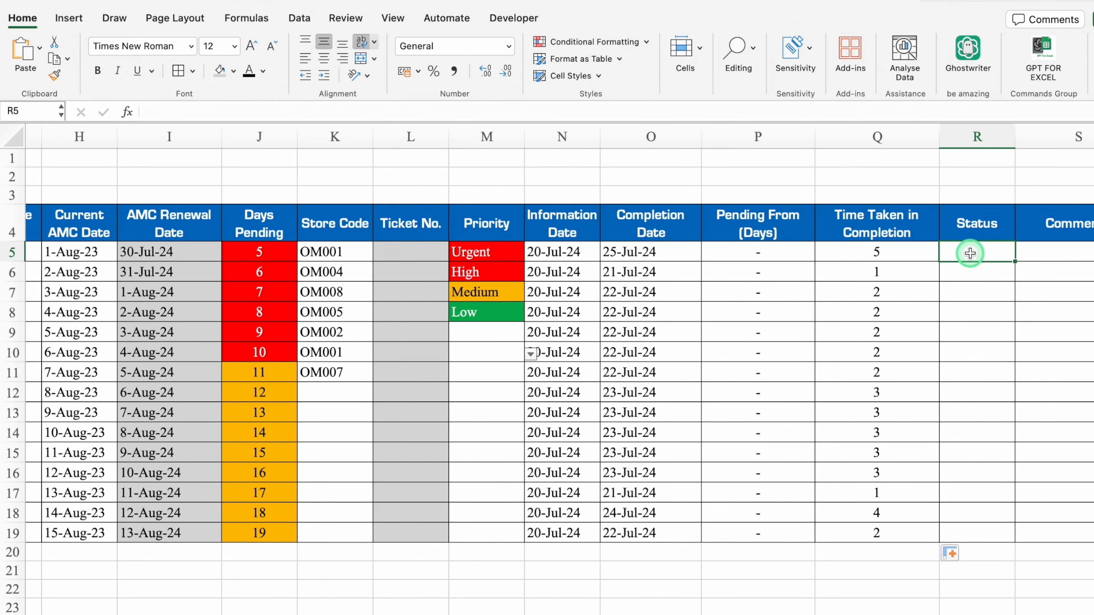
Clear the Completion Dates in O7:O11 to test the pending and time-taken formulas
drag(649, 295, 654, 369)
key(Delete)
click(876, 570)
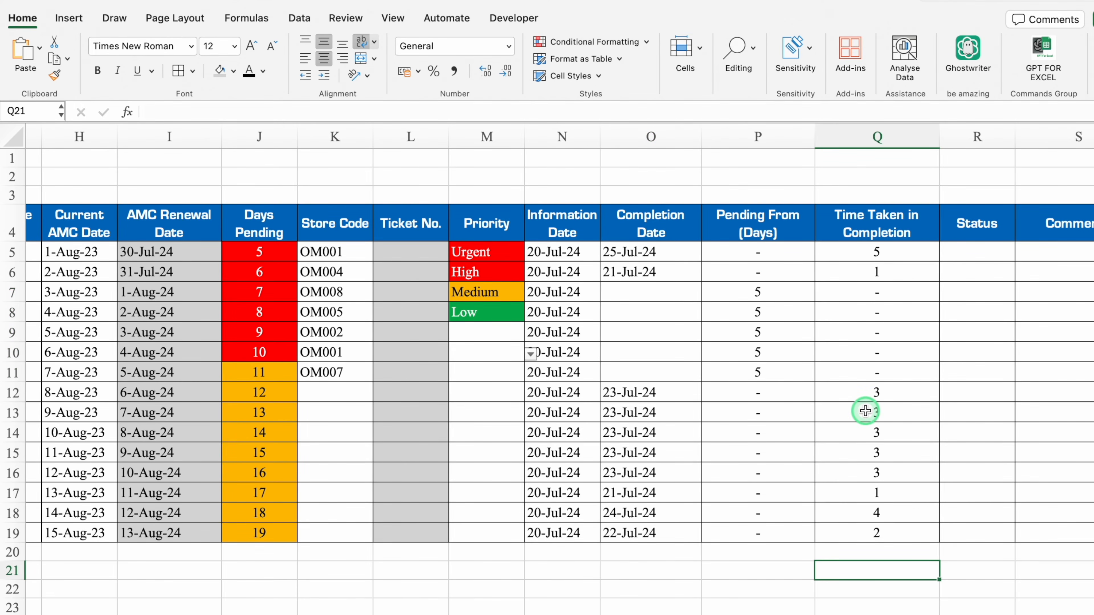
Start a Status formula in R5 that returns "Done" when P5 holds a dash: =IF(P5="-","Done",
click(984, 255)
scroll(983, 255, right, 4)
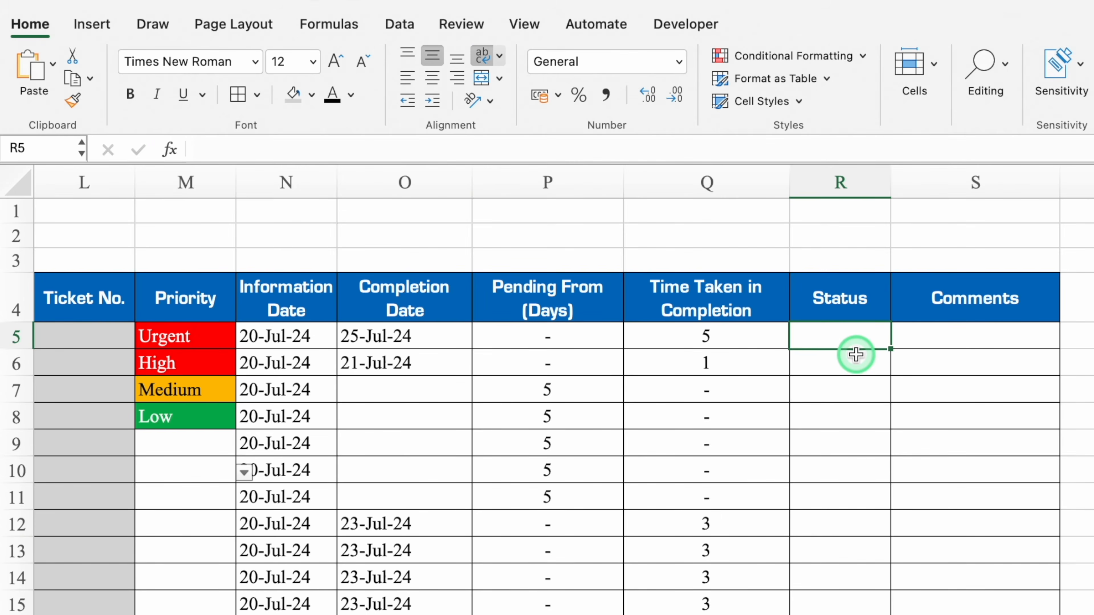
text(=if)
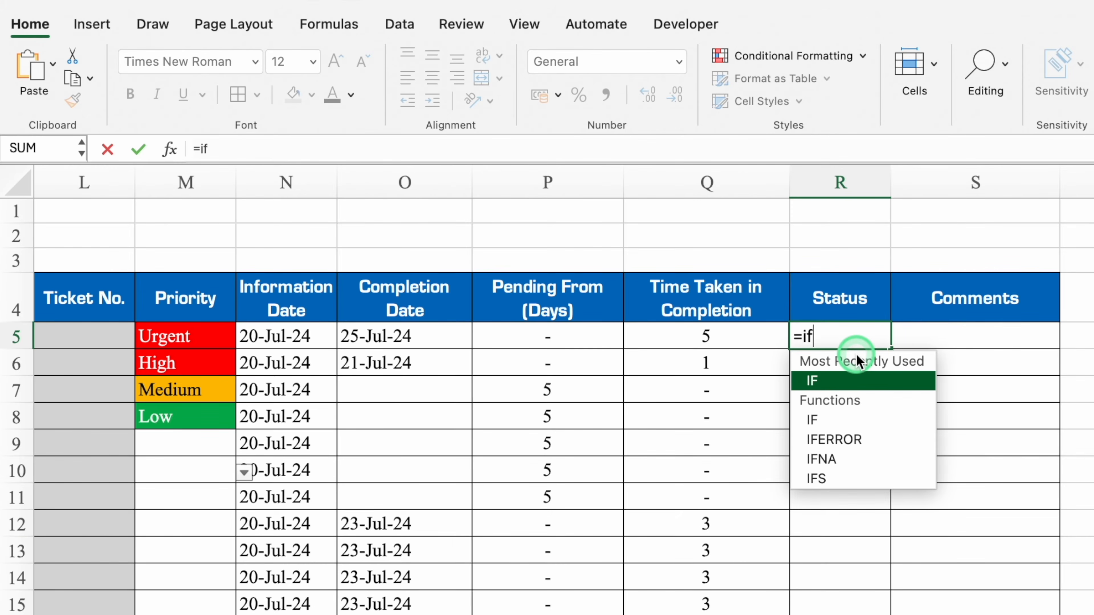
double_click(847, 381)
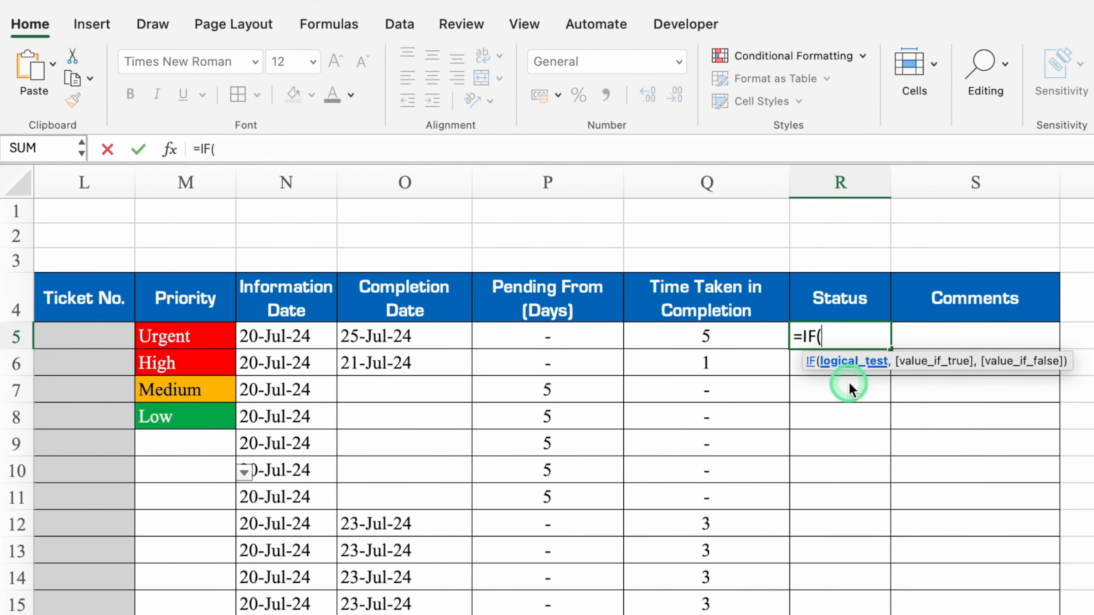
click(568, 337)
text(=)
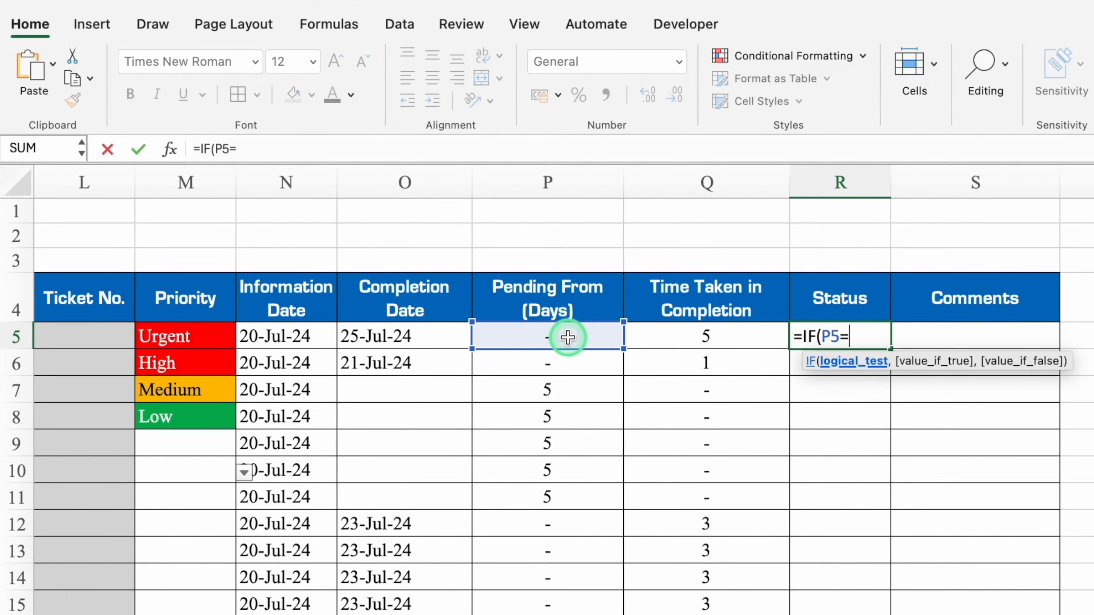
text("-",)
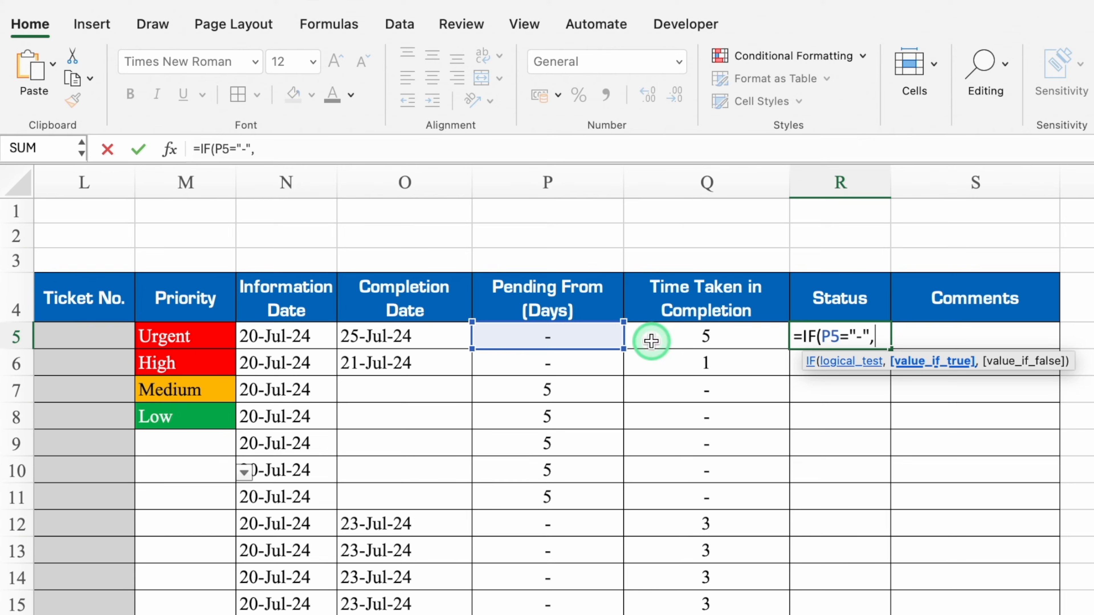
text(")
text(D)
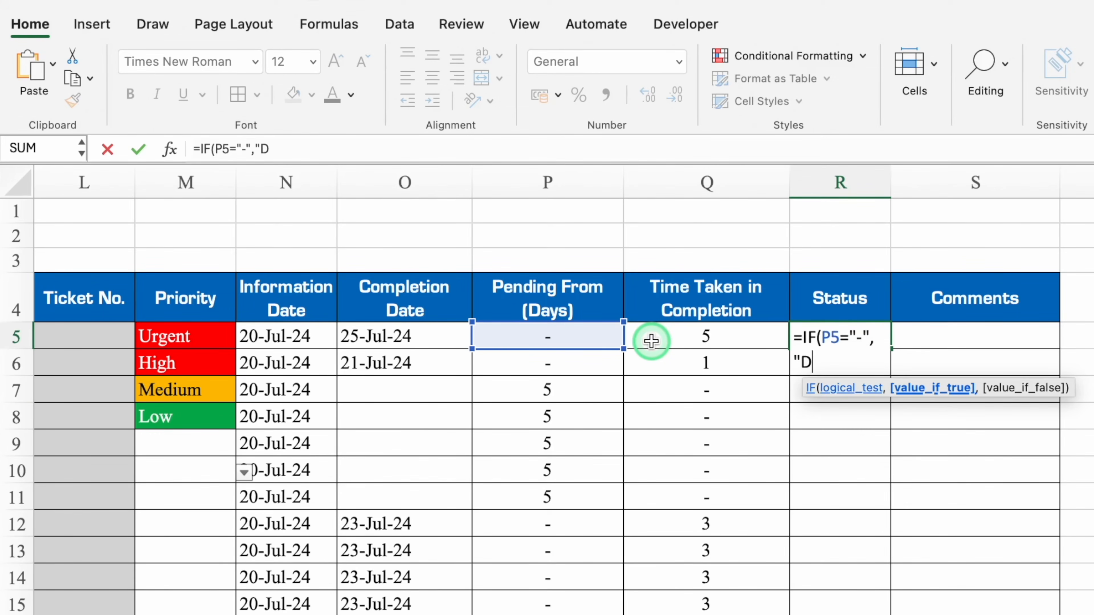
text(one",)
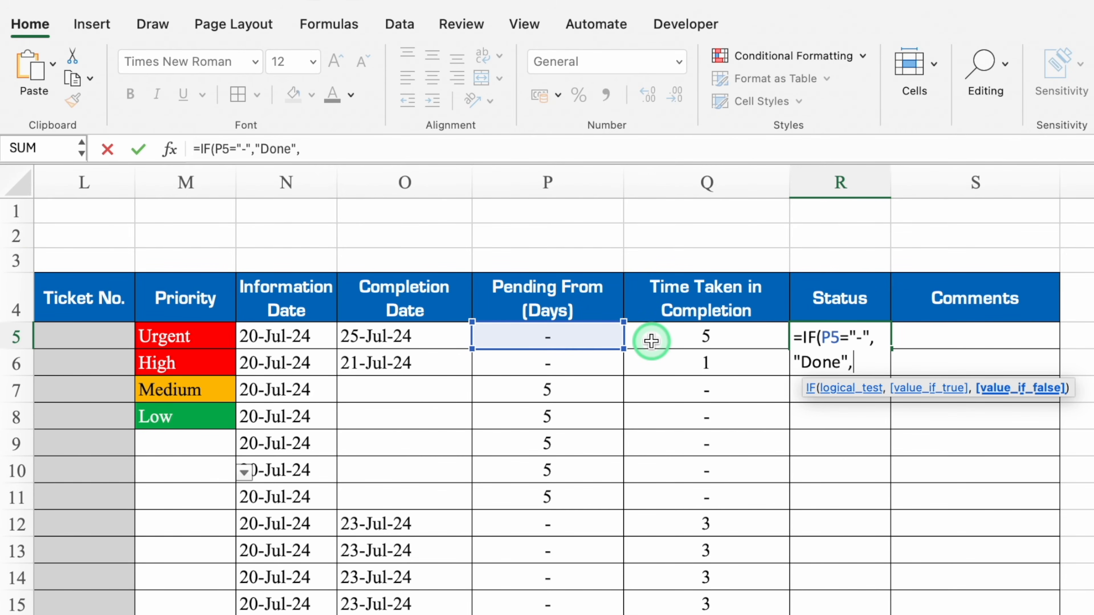
Complete the R5 Status formula with a nested IF returning "Pending" when Q5 holds a dash: =IF(P5="-","Done",IF(Q5="-","Pending"))
text(if)
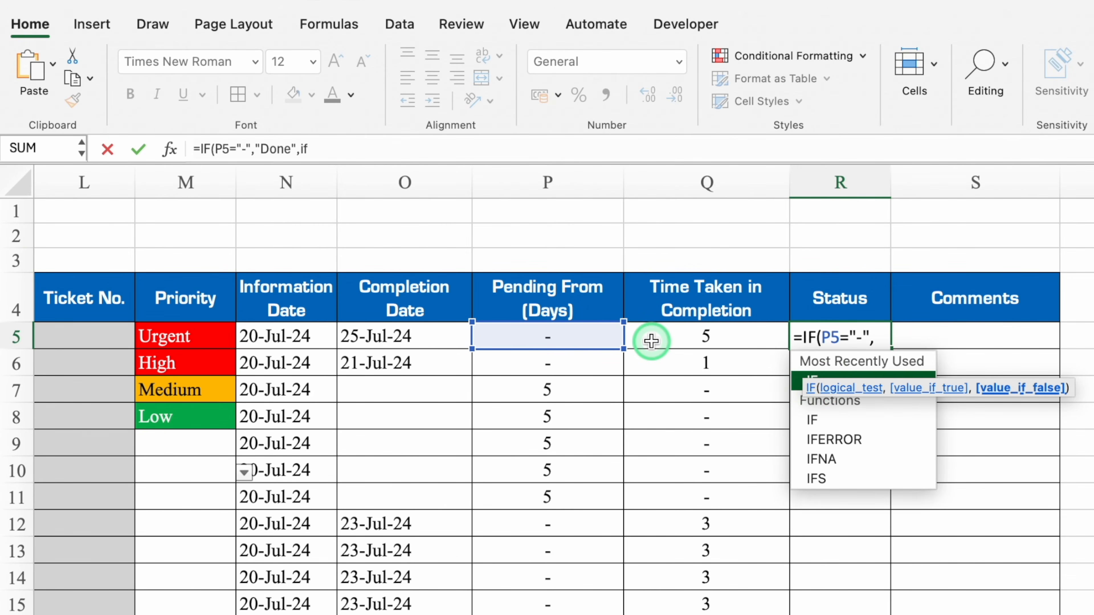
double_click(842, 382)
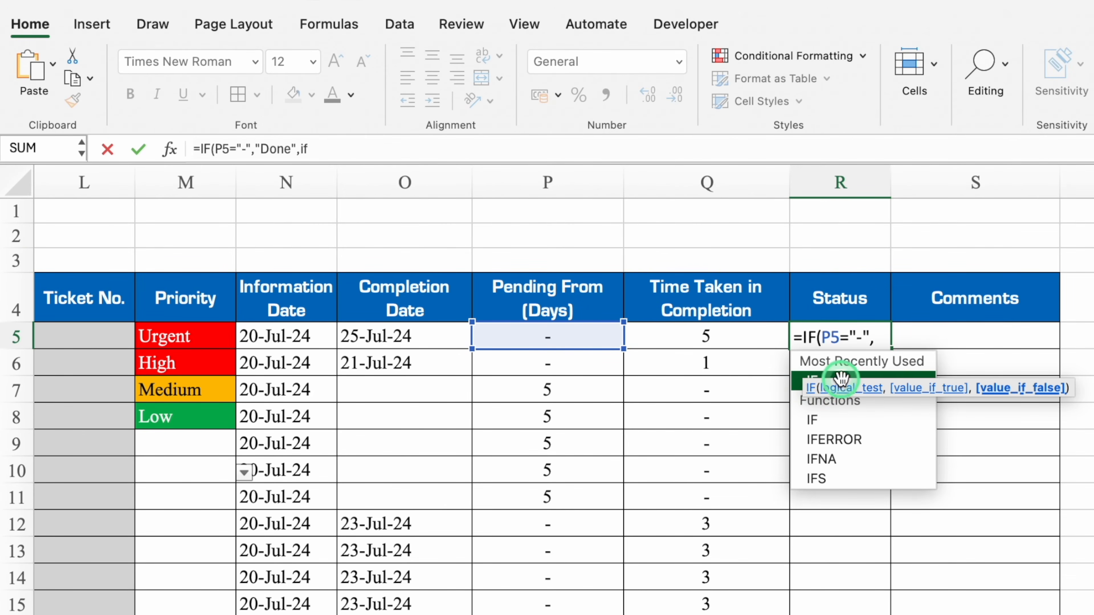
click(722, 337)
text(=)
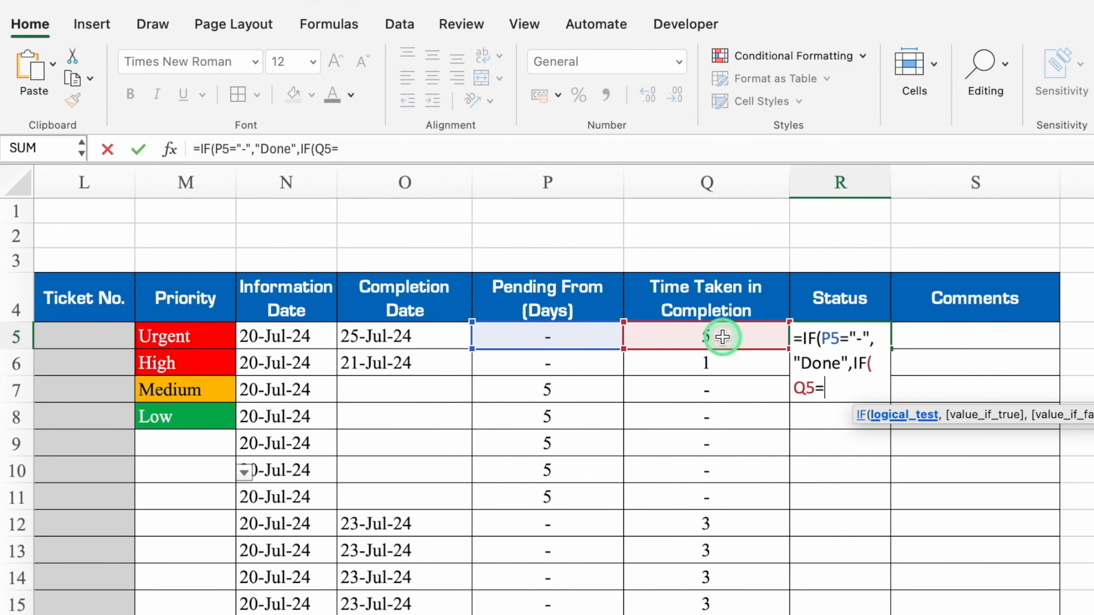
text("-")
text(,")
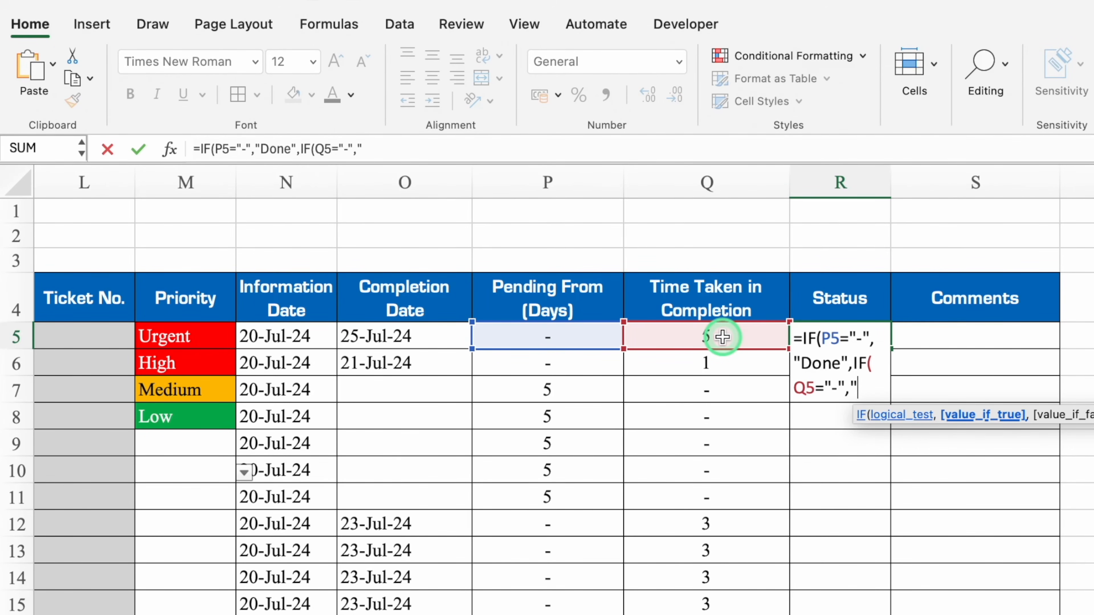
text(nding)
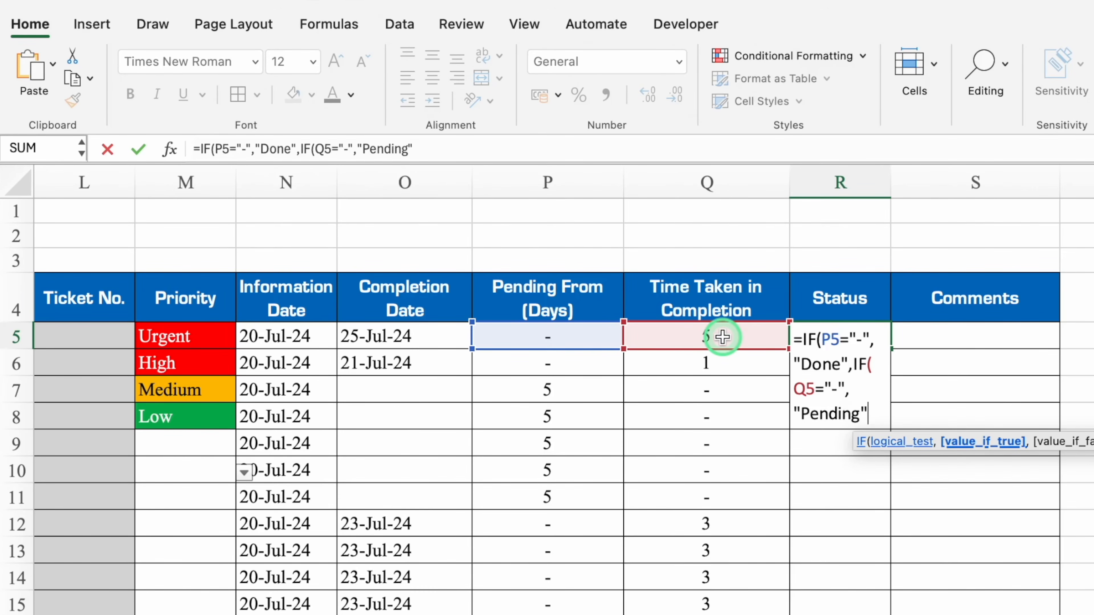
click(522, 149)
text())
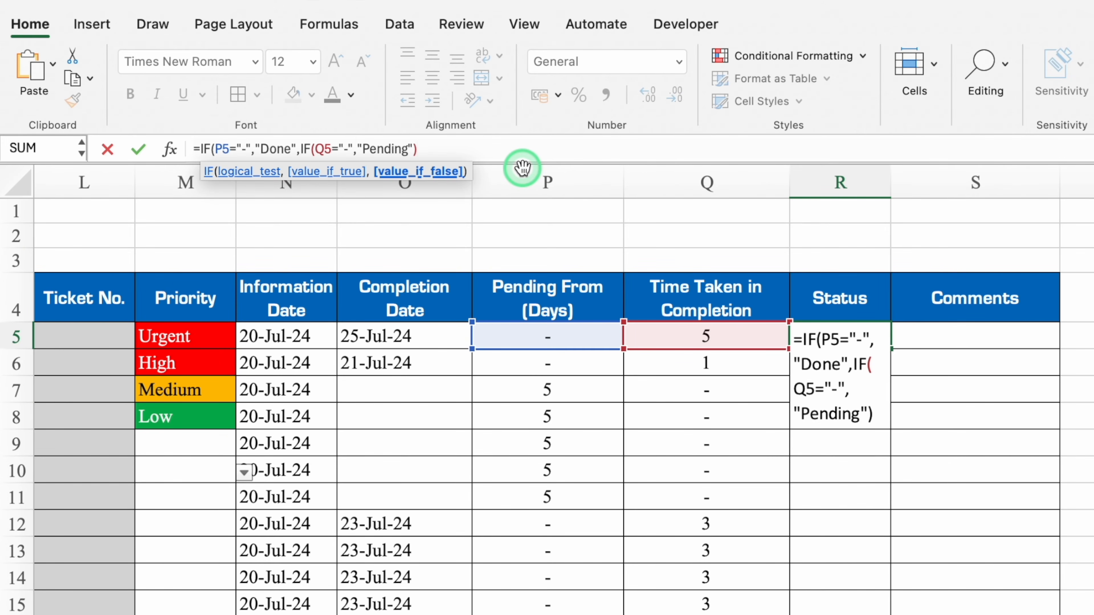
text())
key(Return)
Wrap the R5 Status formula in an outer IF that returns a dash when N5 equals 0: =IF(N5=0,"-",IF(P5="-","Done",IF(Q5="-","Pending")))
click(853, 331)
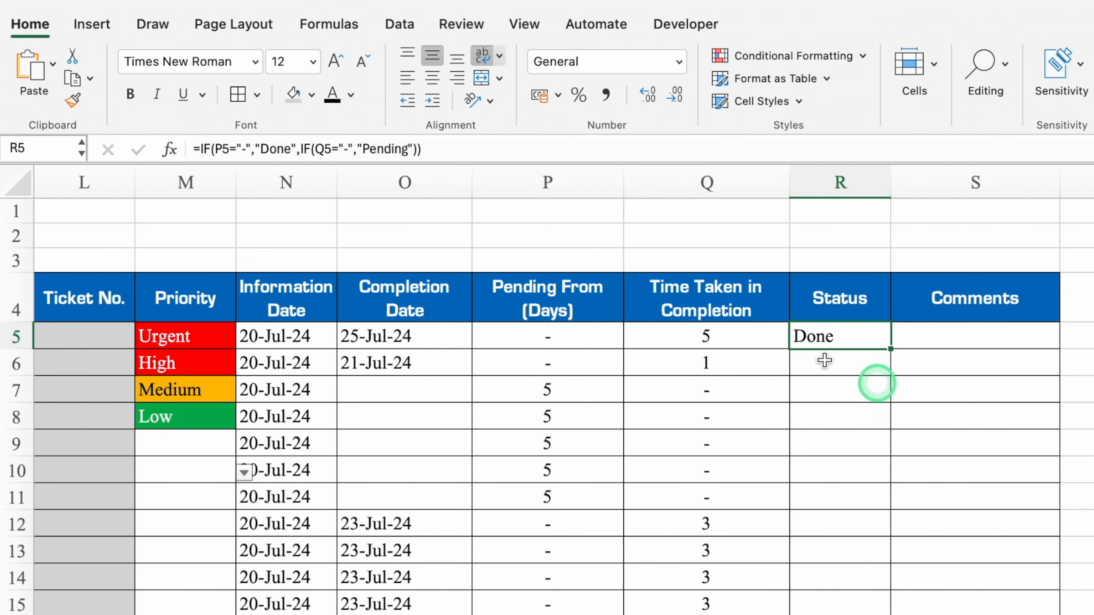
click(198, 149)
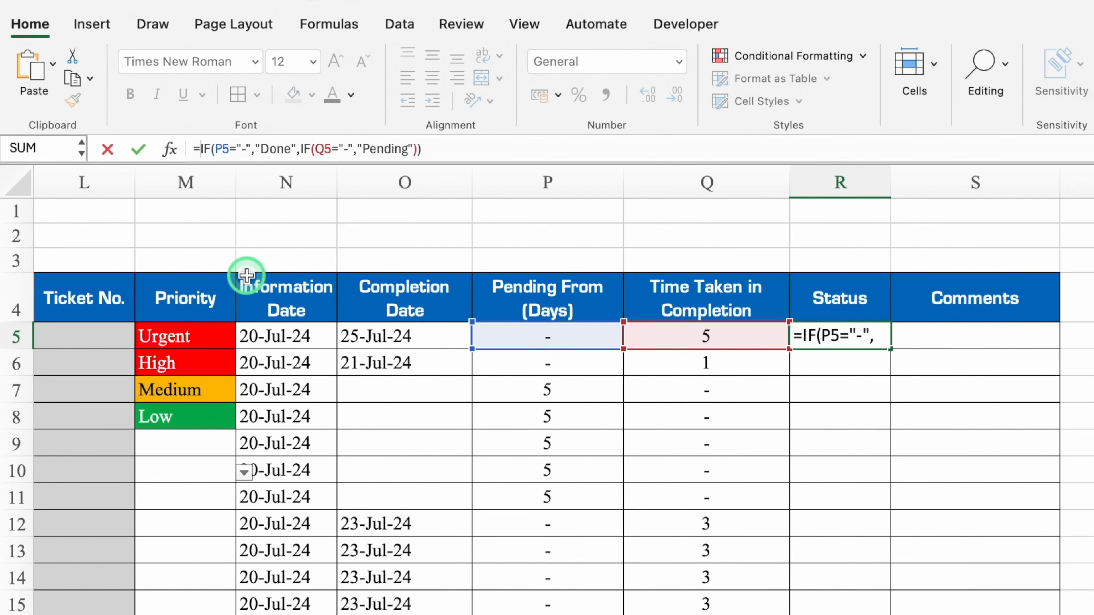
text(IF)
double_click(242, 227)
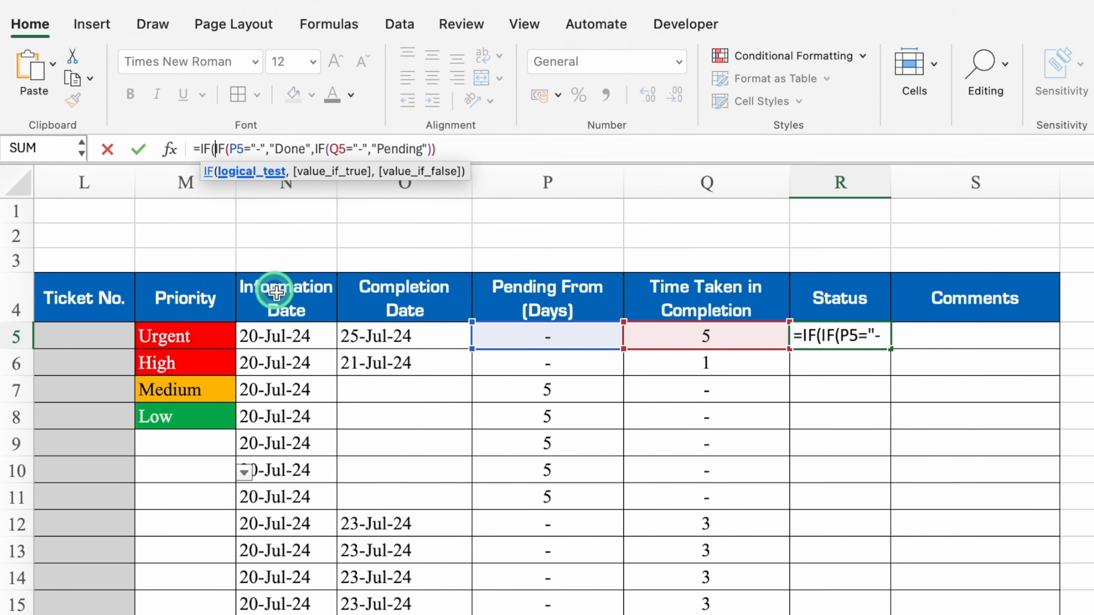
click(289, 333)
text(=)
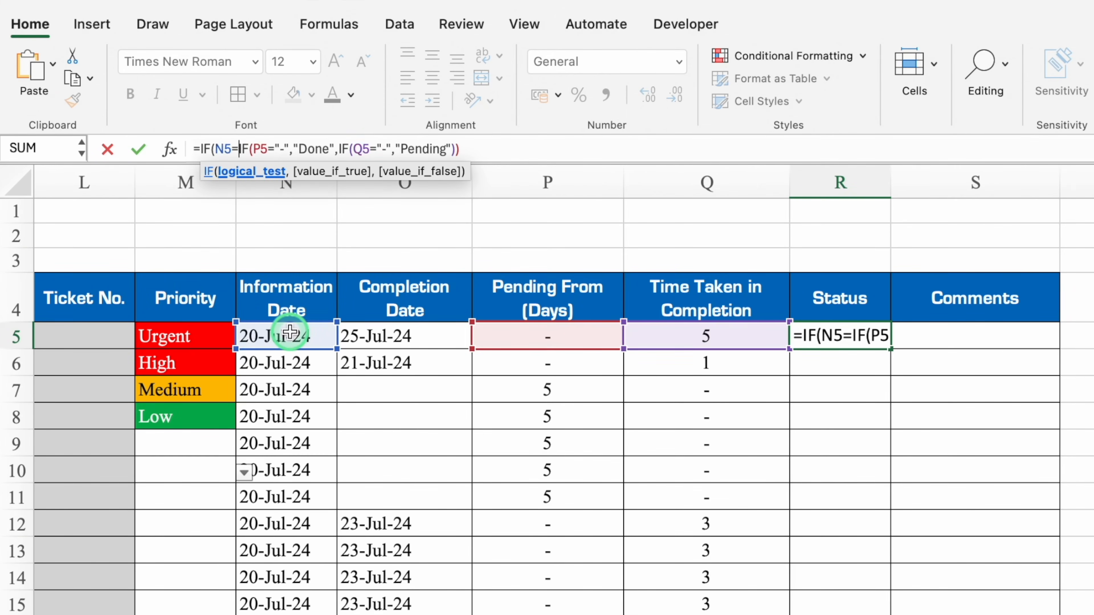
text(0)
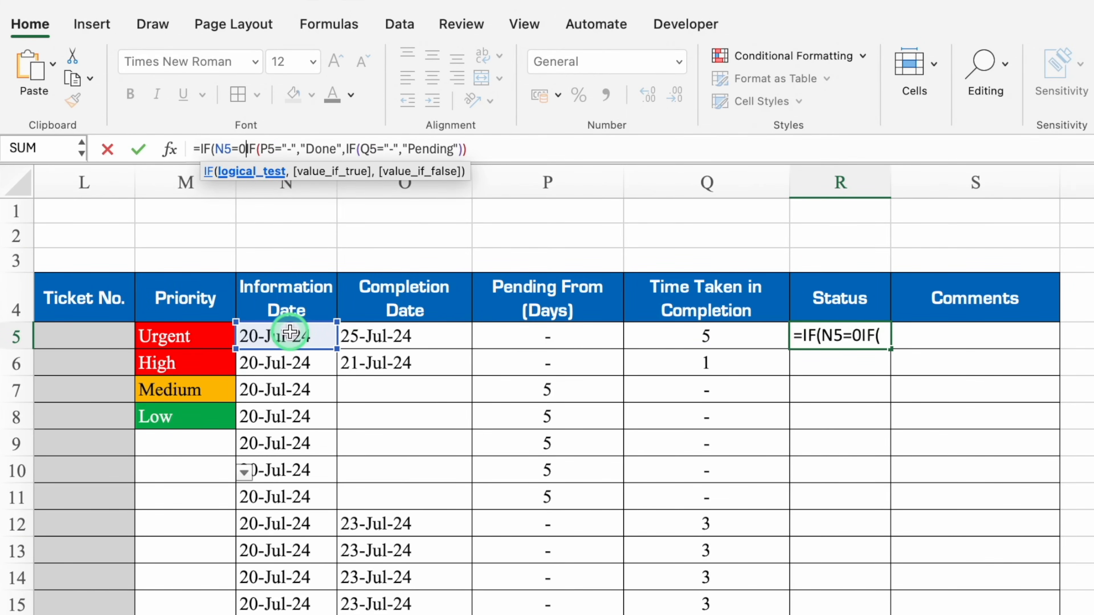
text(,")
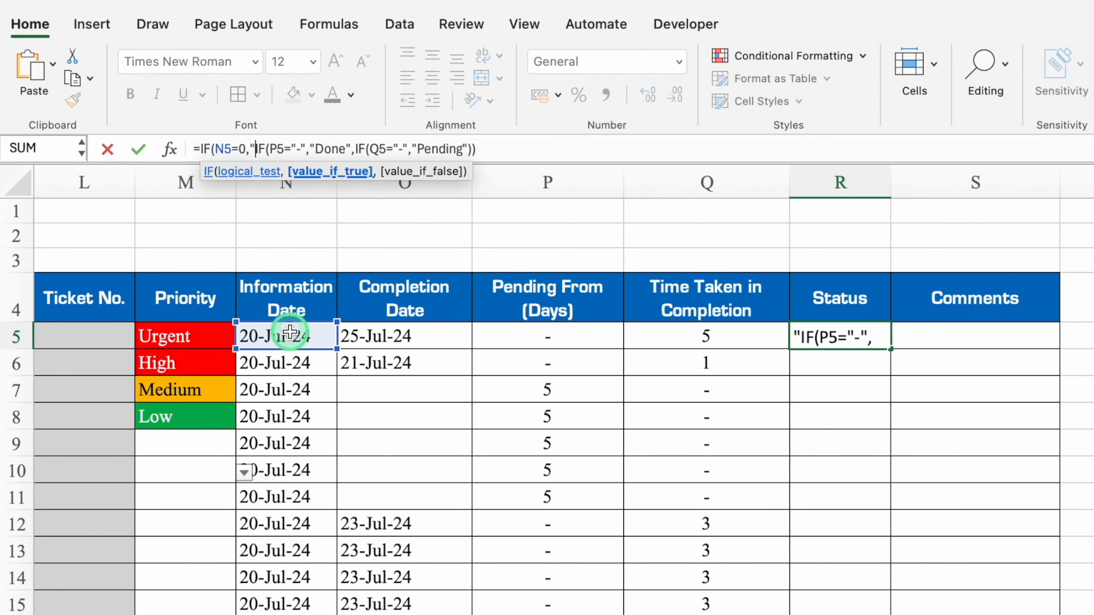
text(-)
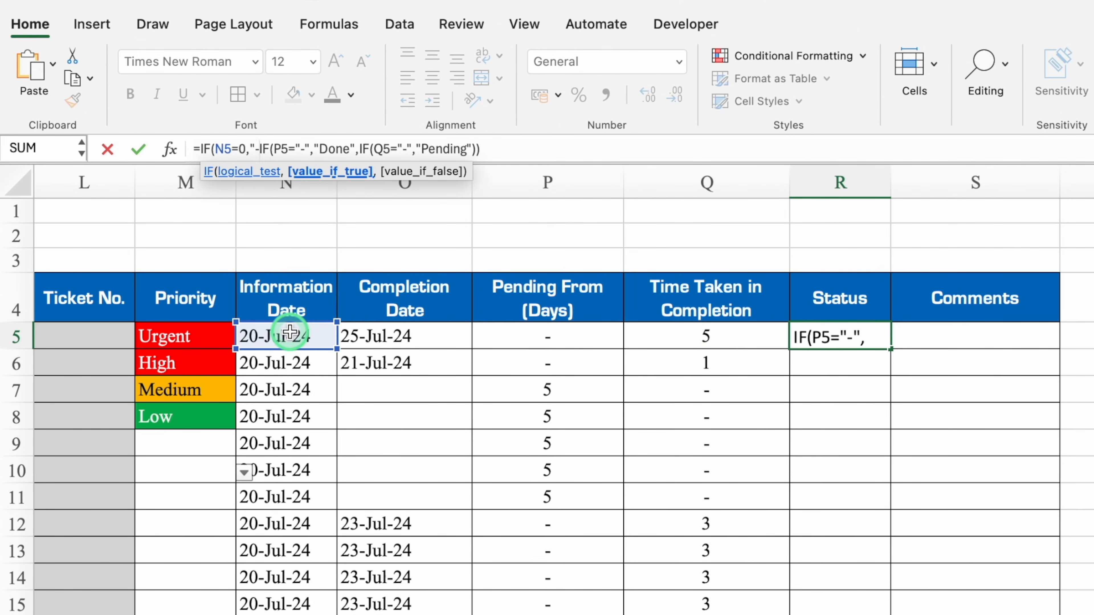
text(",)
click(529, 150)
text())
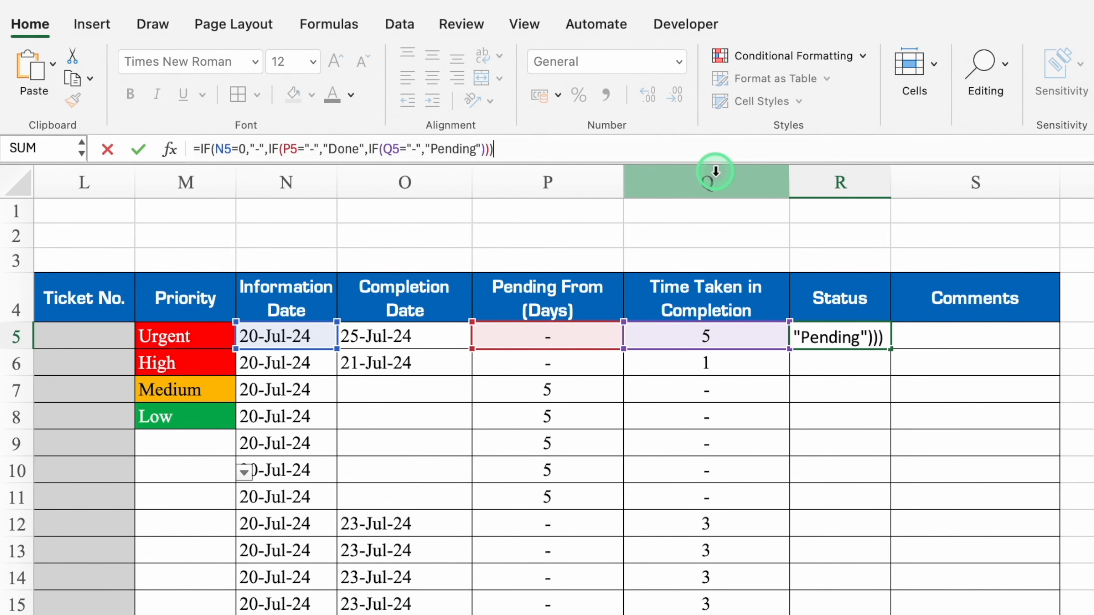
key(Return)
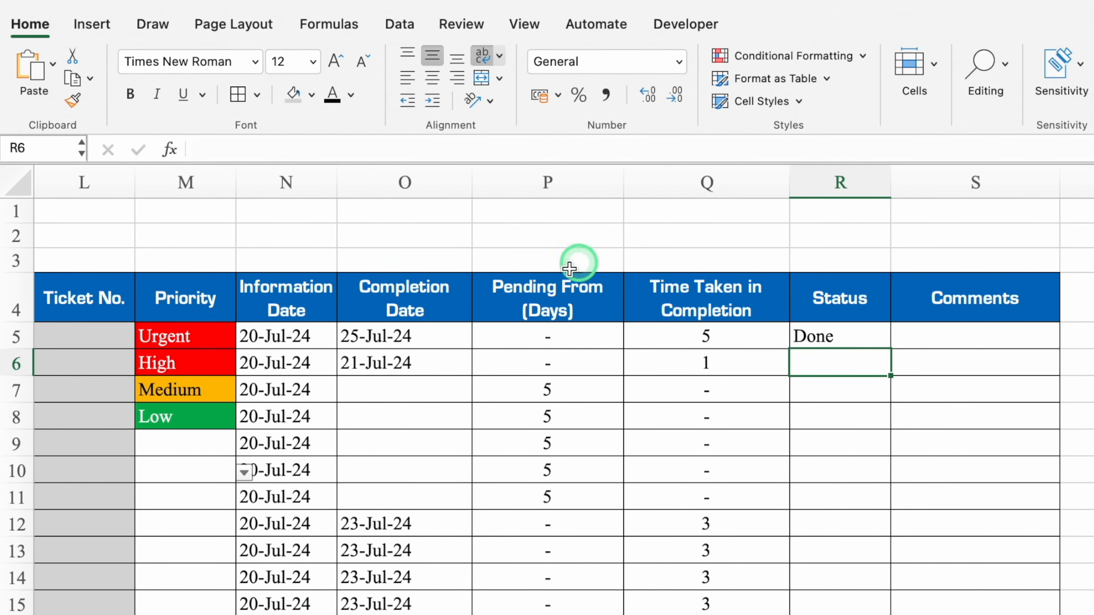
Test the Status formula by clearing the Information Date in N5 and undoing the deletion
click(293, 341)
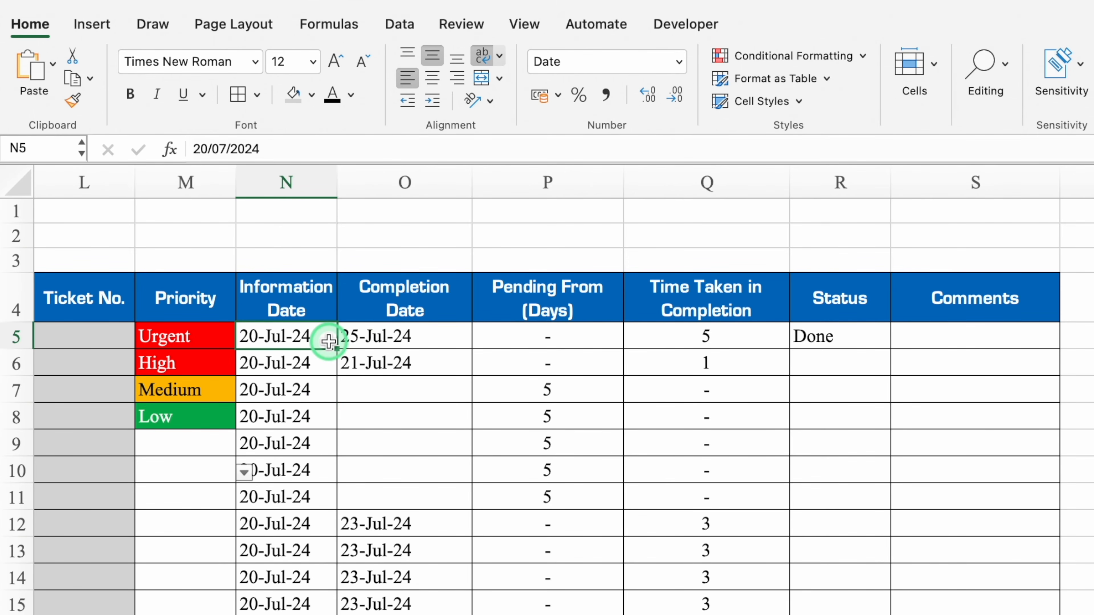
key(Delete)
key(ctrl+z)
Start a conditional formatting rule on the Status cells from R5 down for cell values equal to "Done"
click(842, 337)
drag(842, 337, 844, 614)
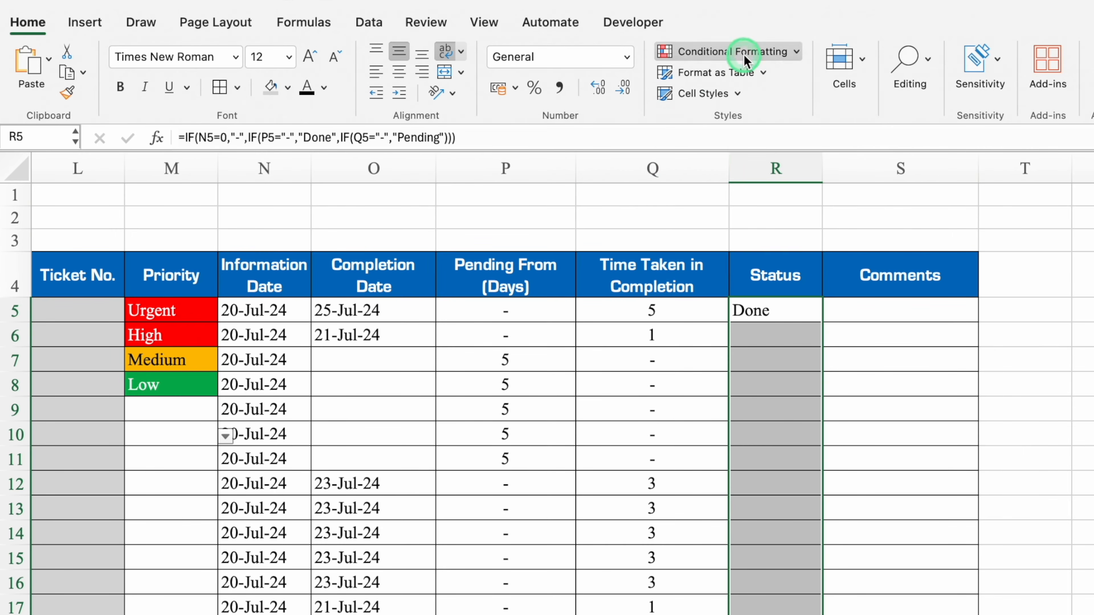
click(743, 54)
click(764, 76)
click(956, 148)
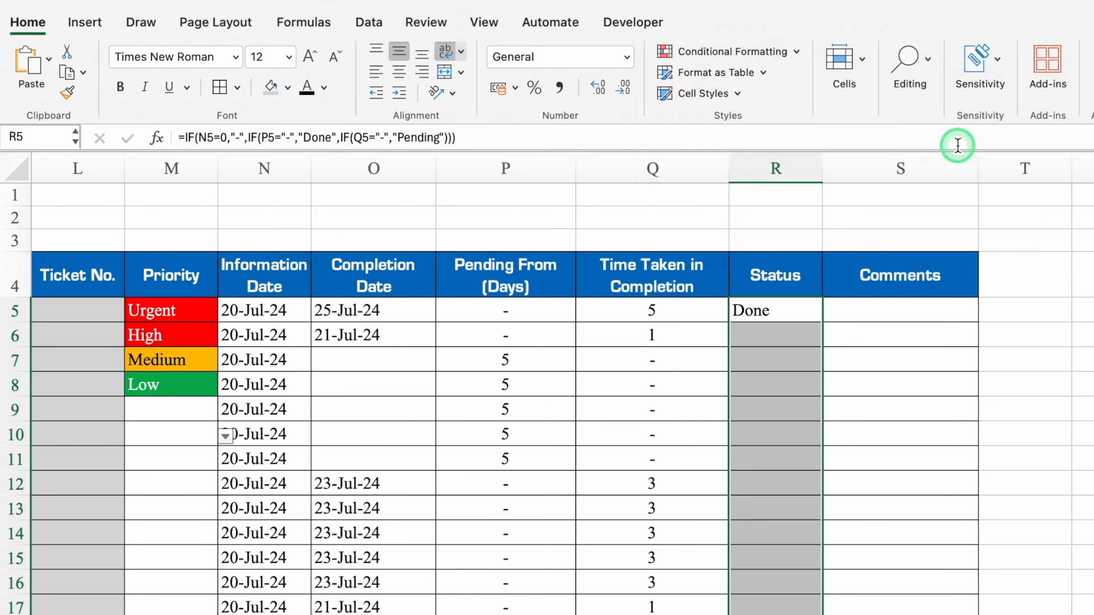
click(833, 267)
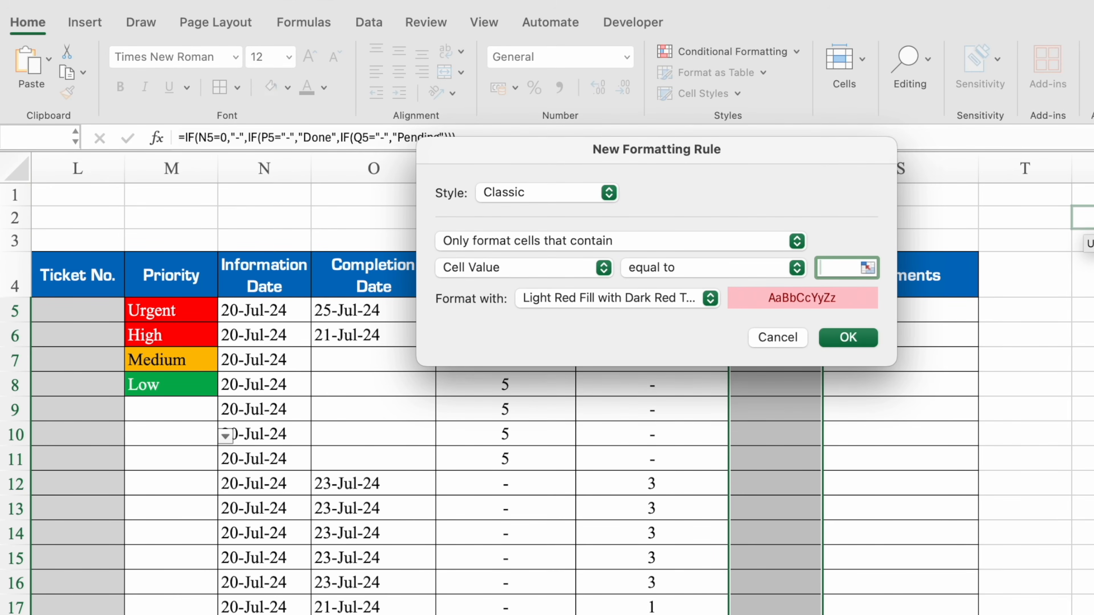
text(Done)
Give the "Done" rule a customised format with a green fill and white font, and apply the rule
click(710, 298)
click(620, 426)
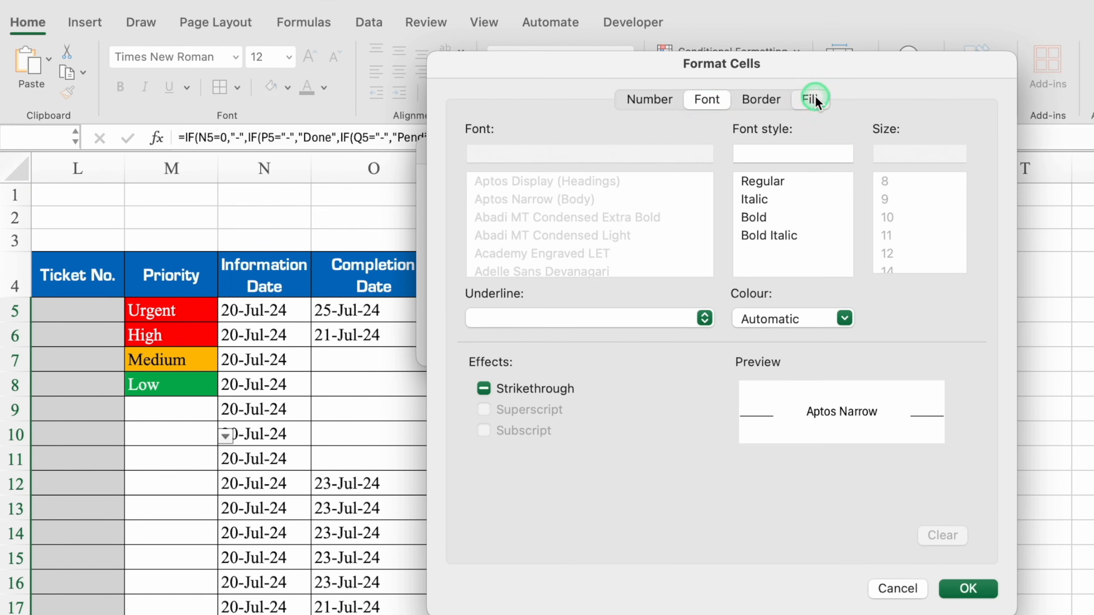
click(812, 97)
click(662, 171)
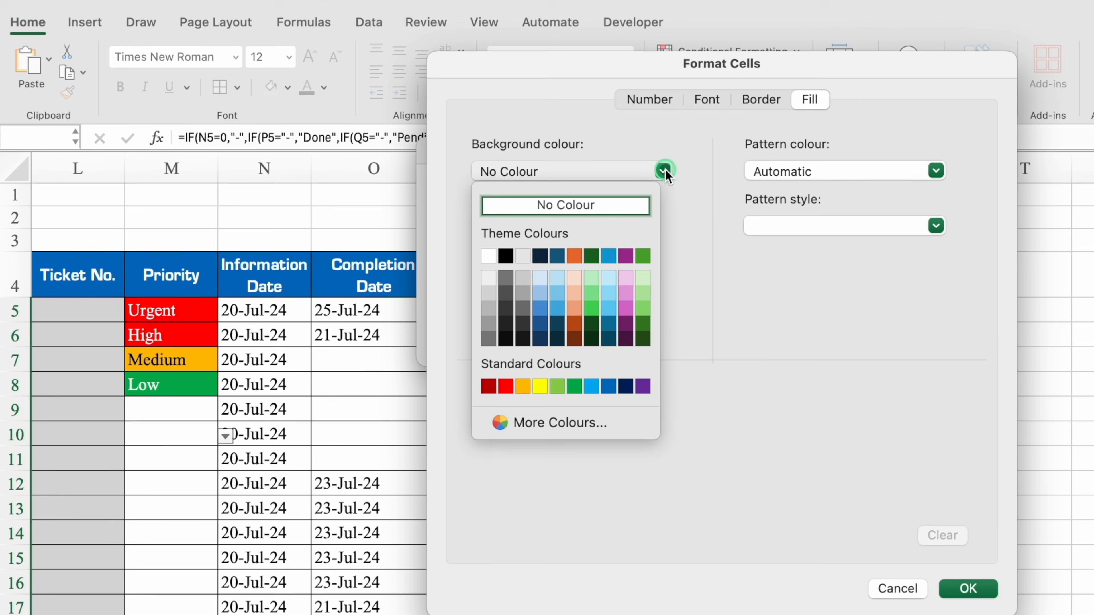
click(574, 387)
click(707, 99)
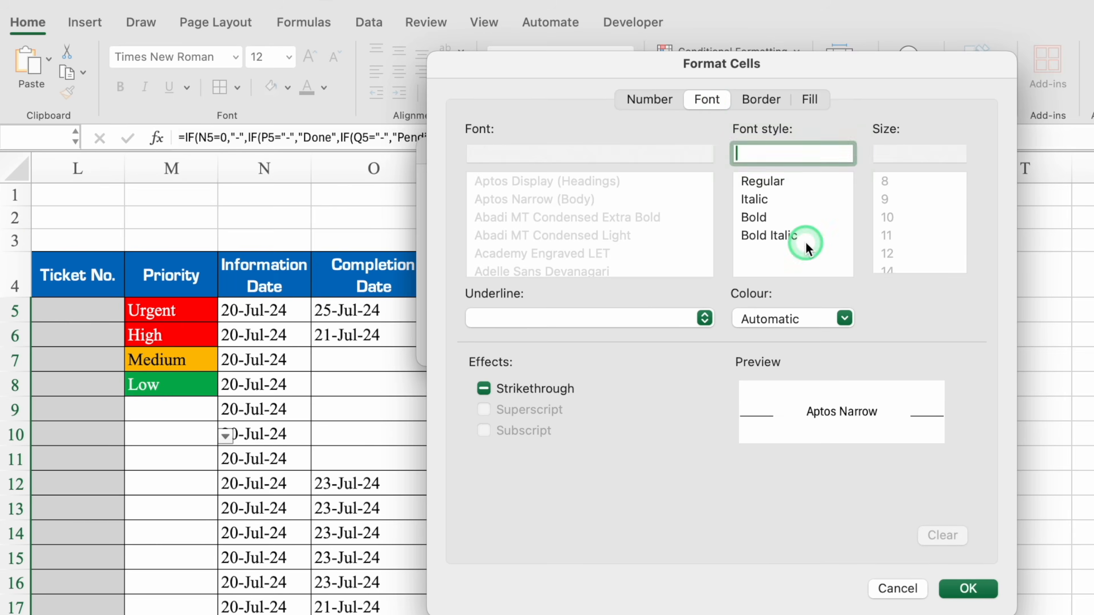
click(845, 318)
click(755, 407)
click(969, 589)
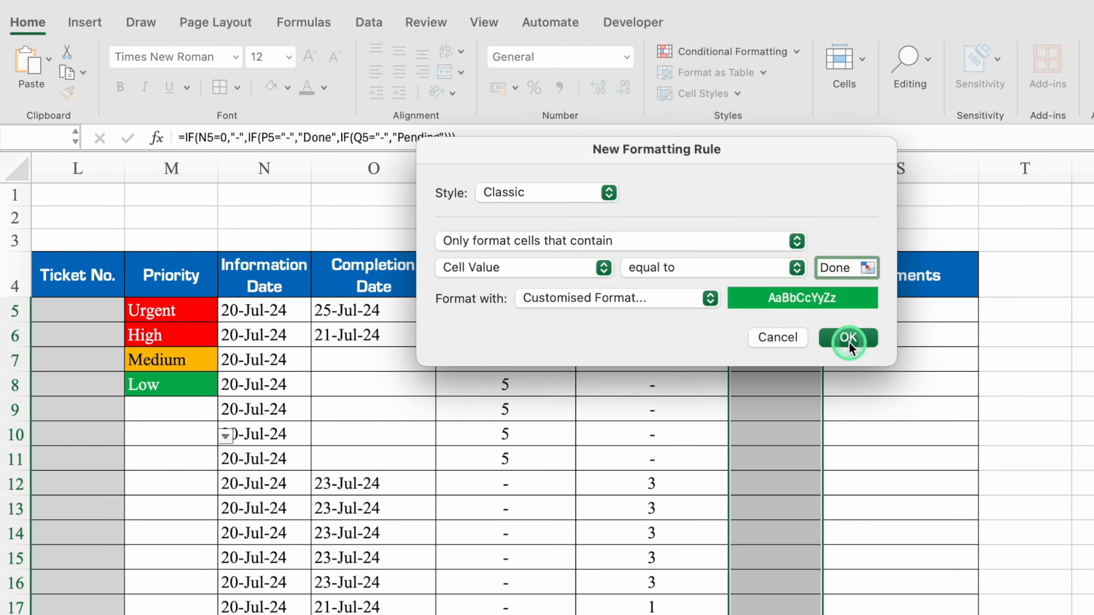
click(842, 337)
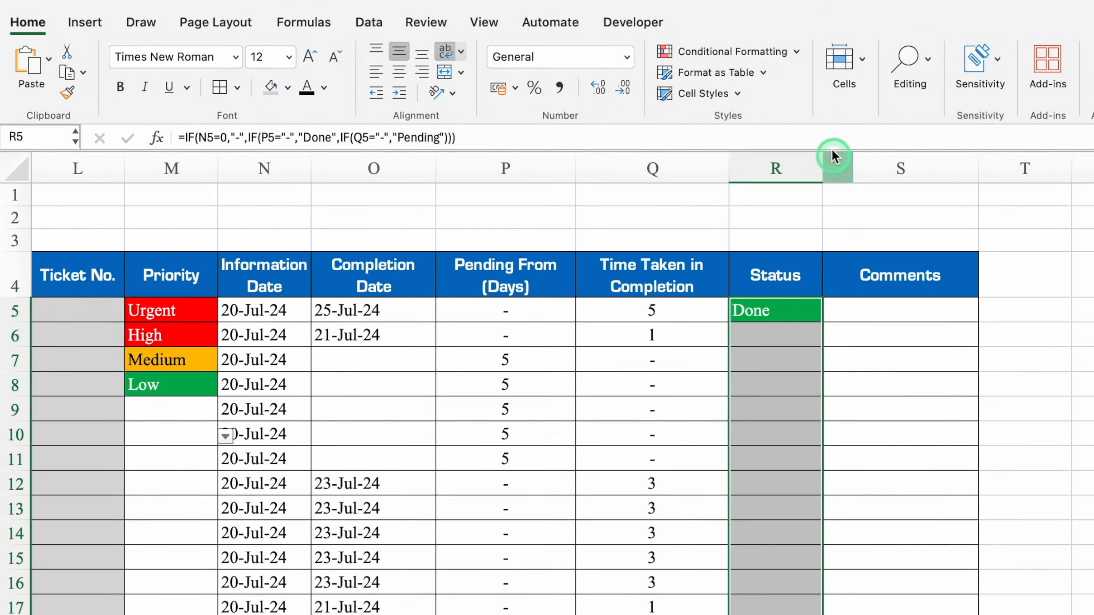
Start a second conditional formatting rule on the same Status cells for values equal to "Pending"
click(754, 53)
click(777, 76)
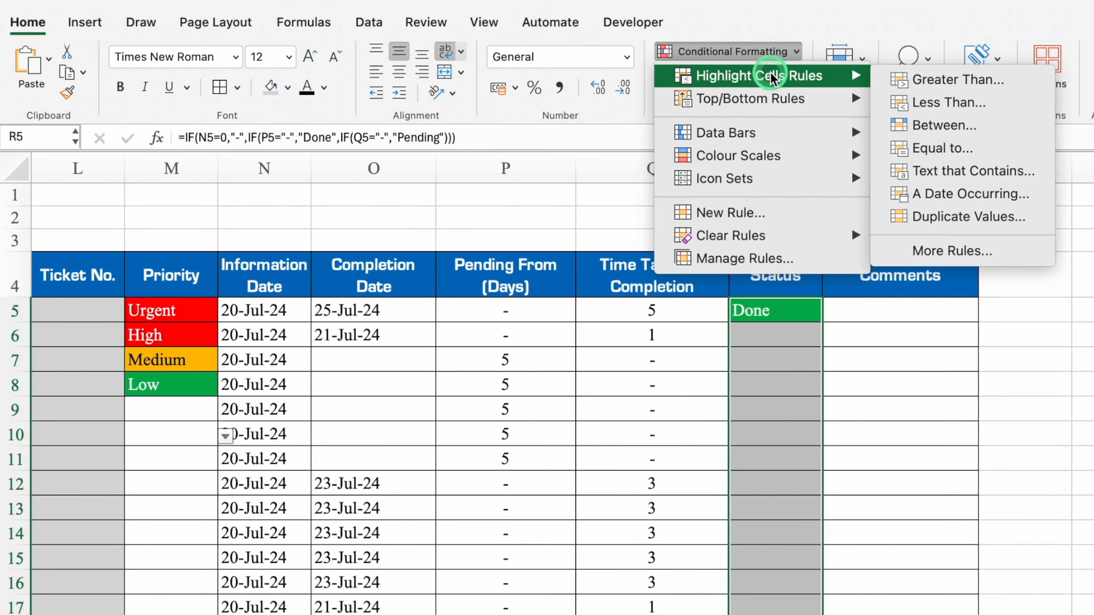
click(930, 148)
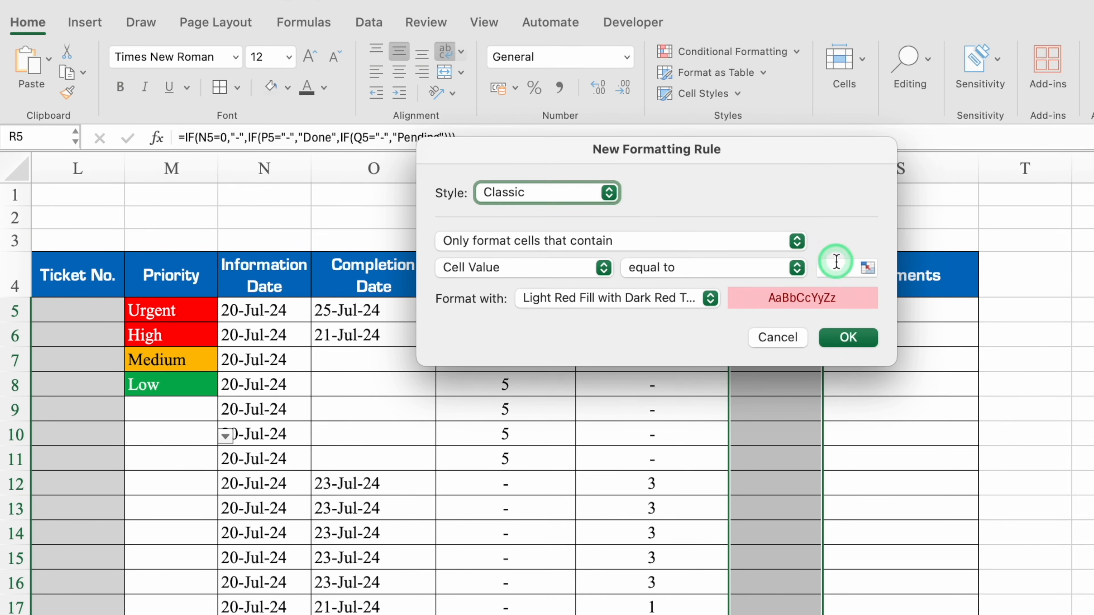
text(Pending)
Give the "Pending" rule a customised format with a red fill and white font, and apply the rule
click(710, 298)
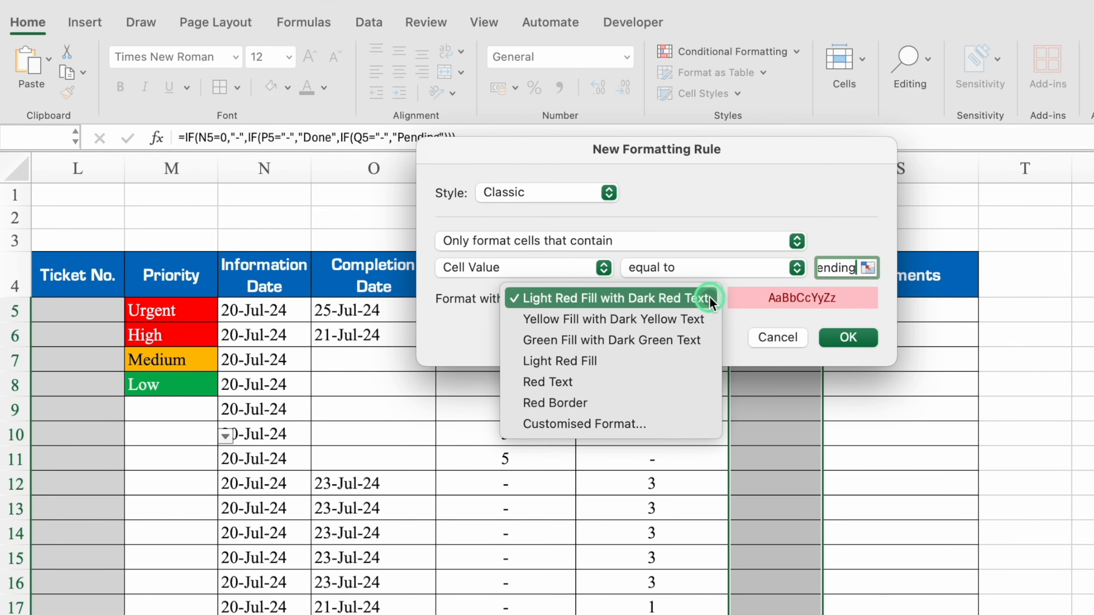
click(622, 420)
click(808, 100)
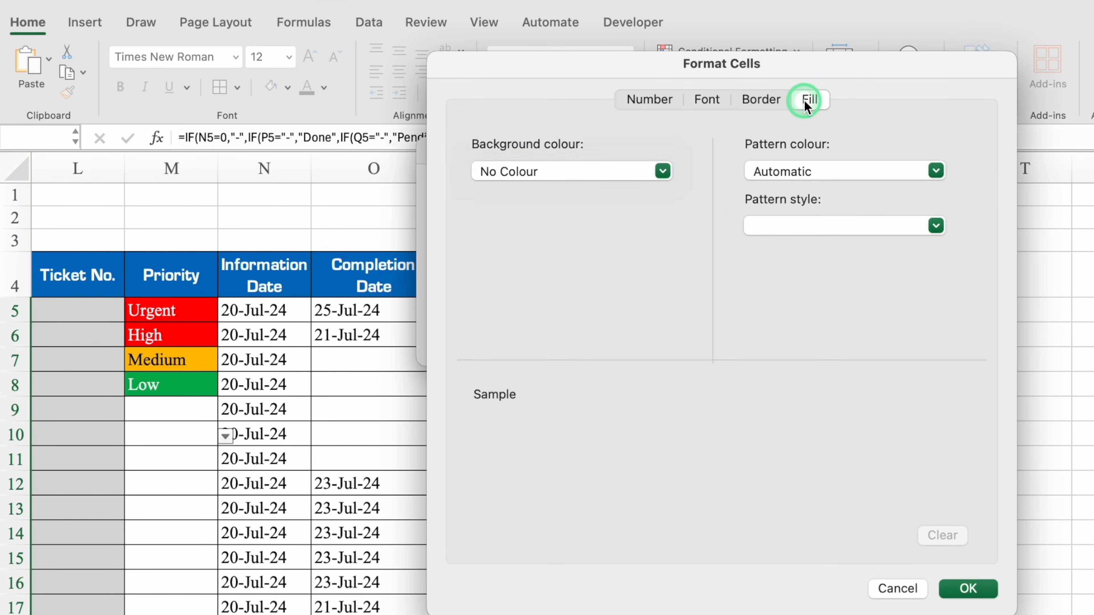
click(666, 170)
click(505, 386)
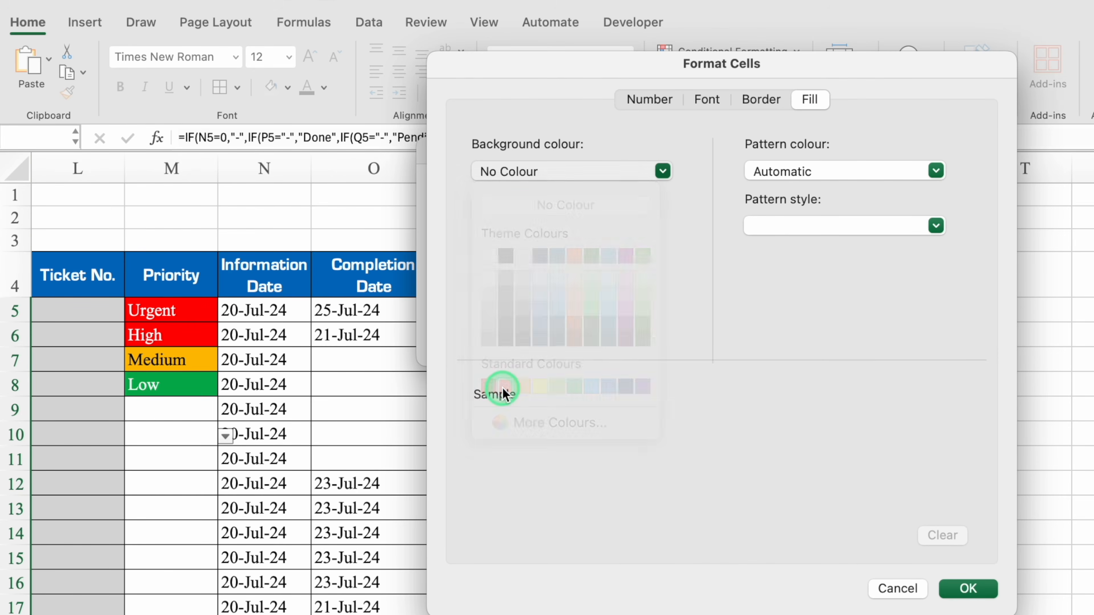
click(706, 100)
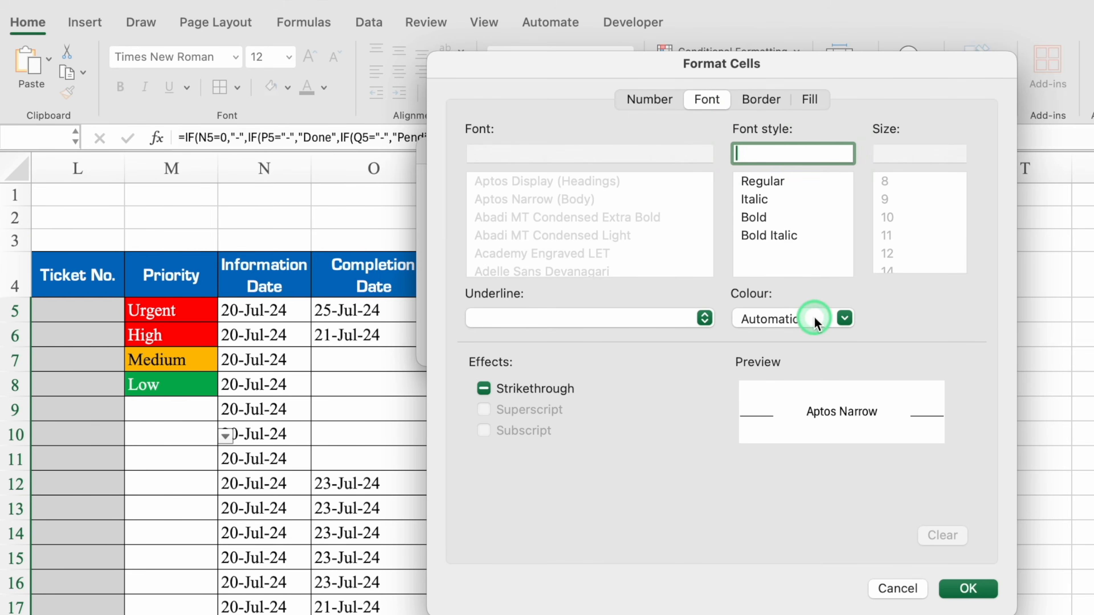
click(844, 318)
click(757, 400)
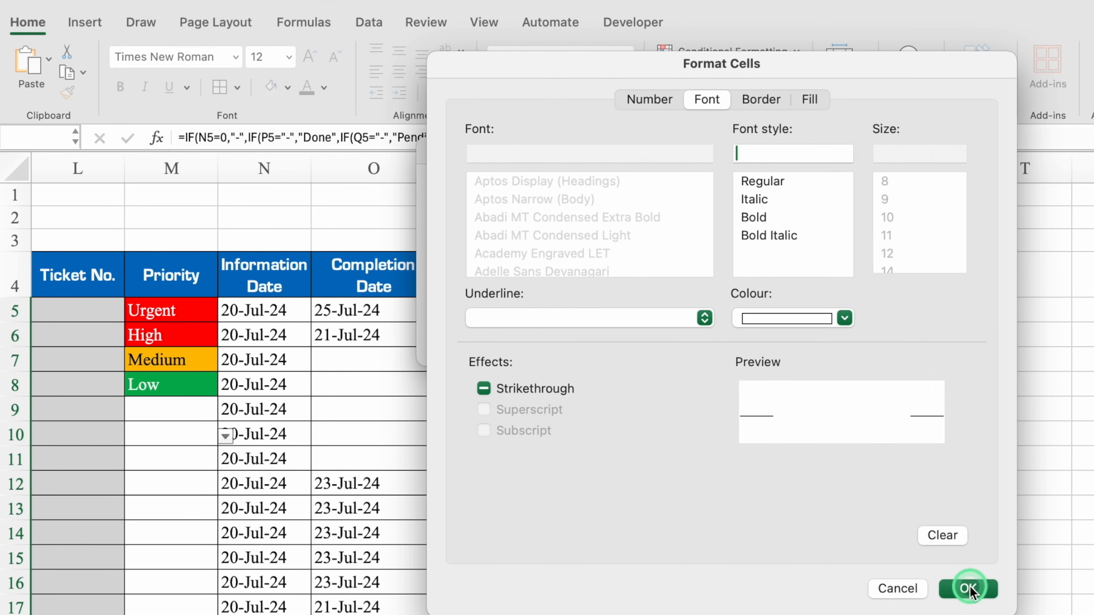
click(967, 588)
click(847, 338)
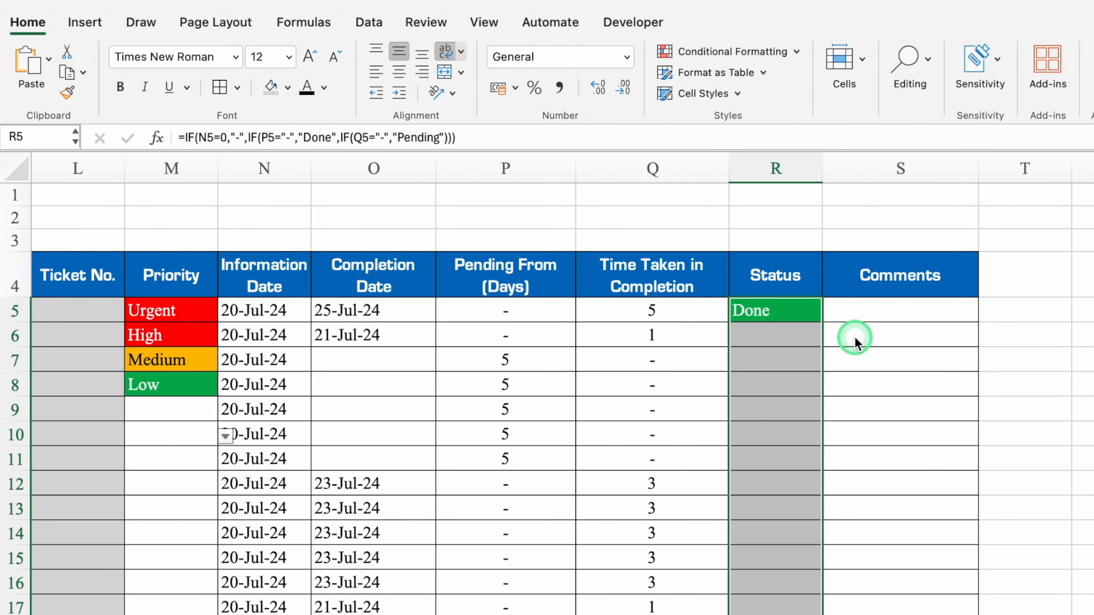
Fill the Status formula from R5 down to R19
double_click(822, 323)
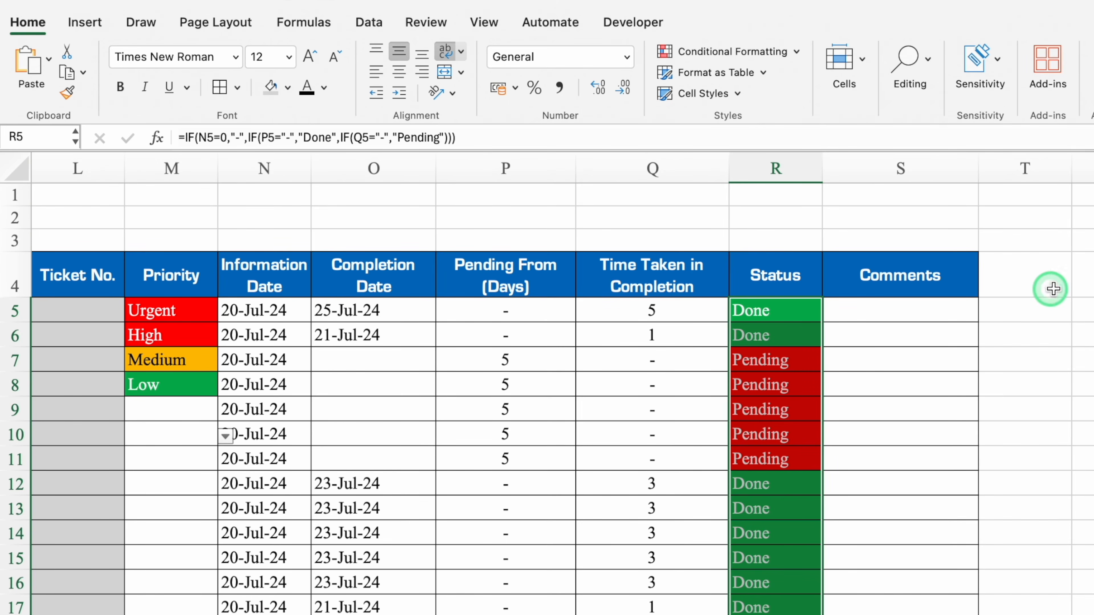
click(1071, 288)
Clear the information and completion dates in the last four rows, N16:O19
click(260, 577)
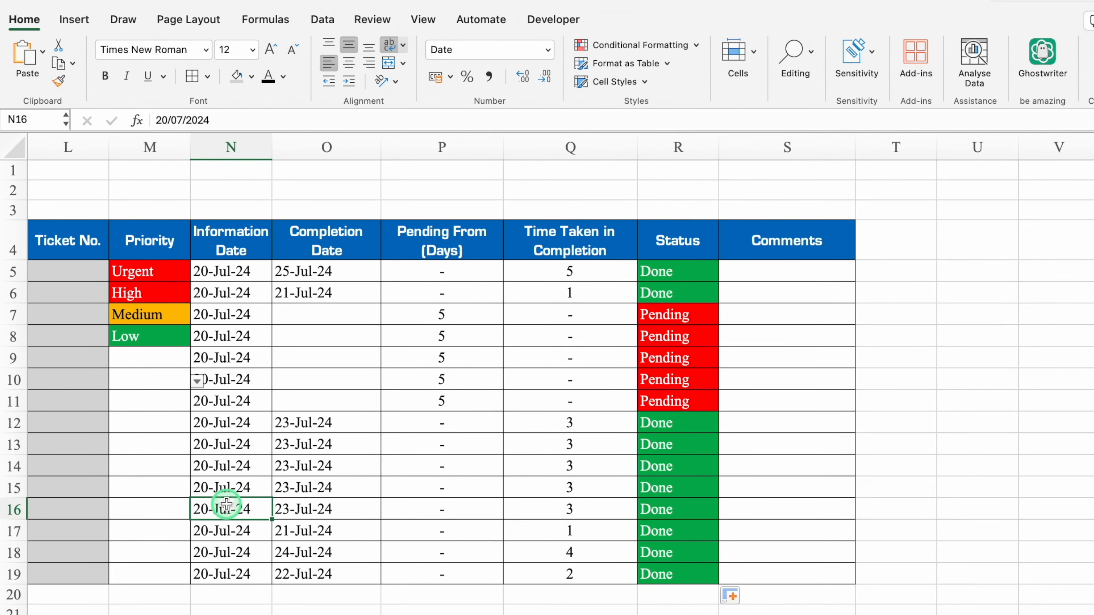
drag(226, 505, 293, 575)
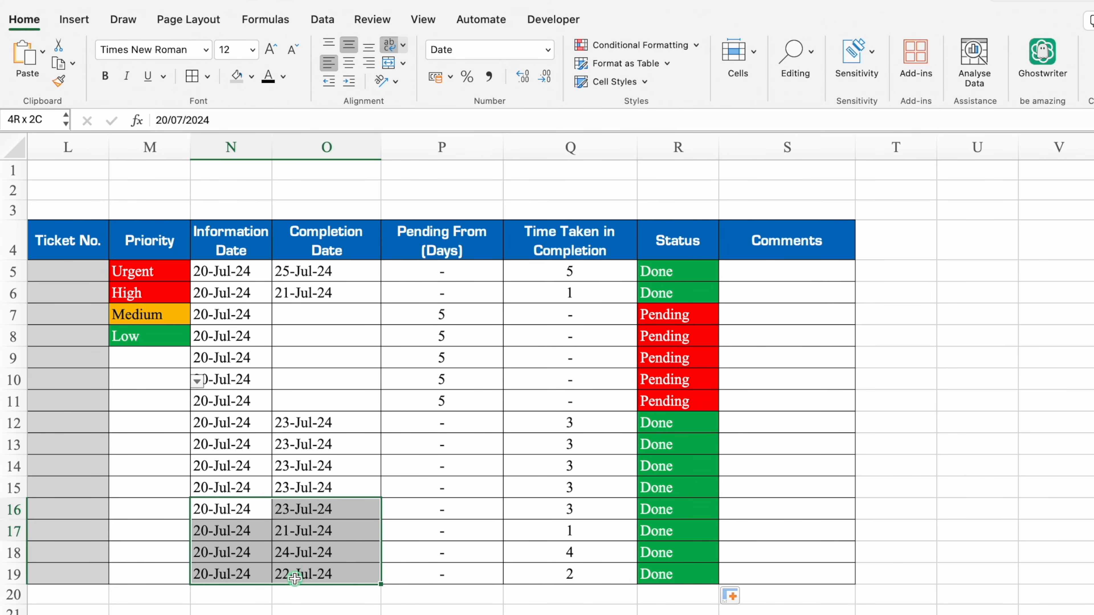
key(Delete)
click(422, 609)
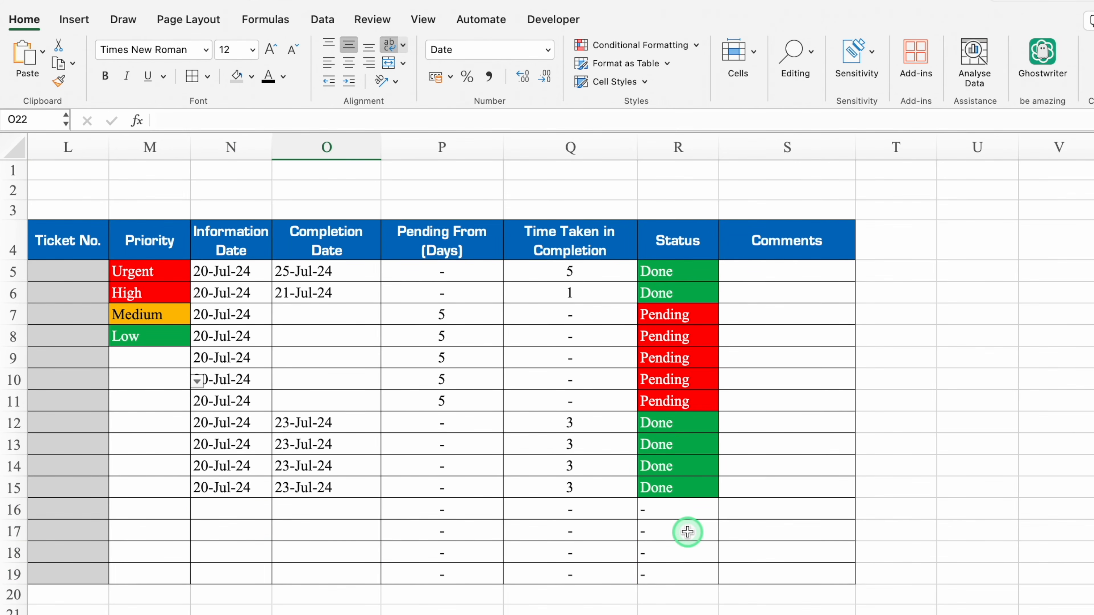
Widen the Comments column S
click(801, 275)
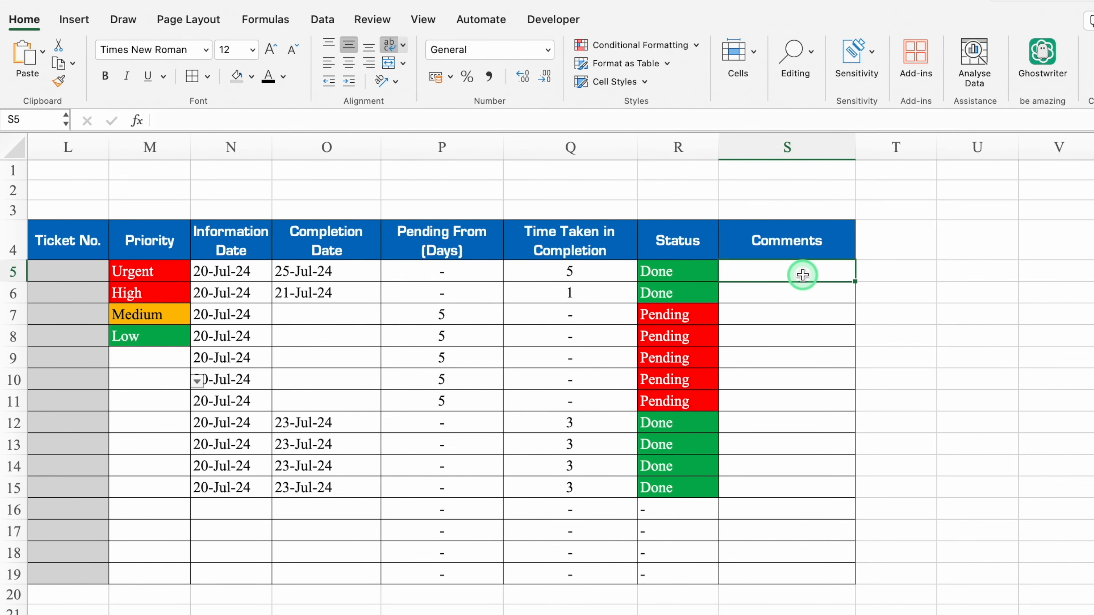
drag(853, 155, 1074, 164)
Merge and centre B2:G2 for the title, make row 2 taller, and shrink the blank rows around it
scroll(547, 387, left, 2)
scroll(547, 387, left, 9)
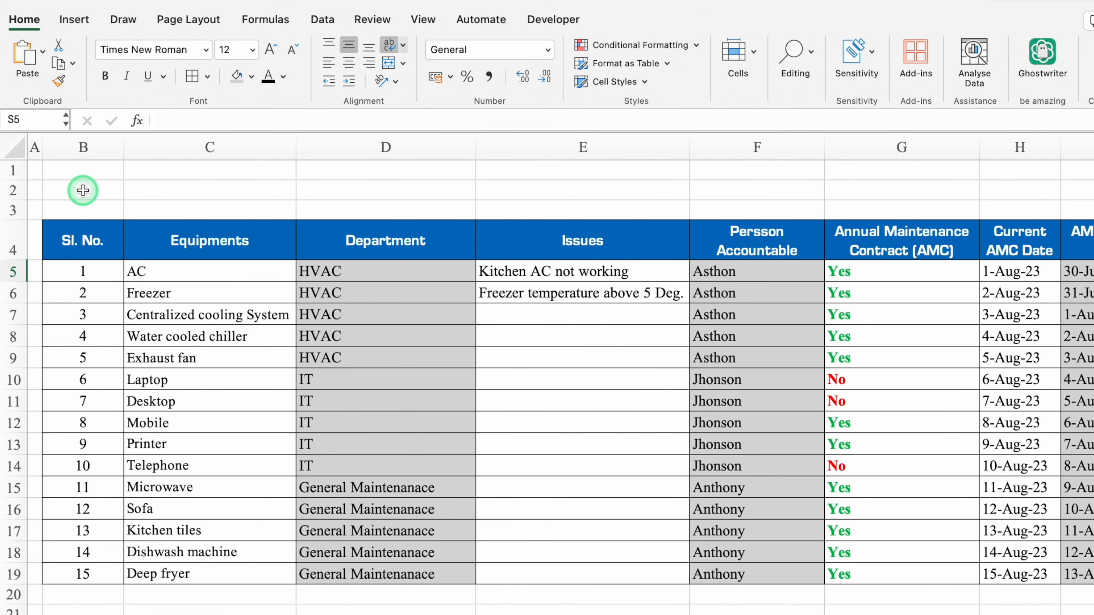
click(82, 190)
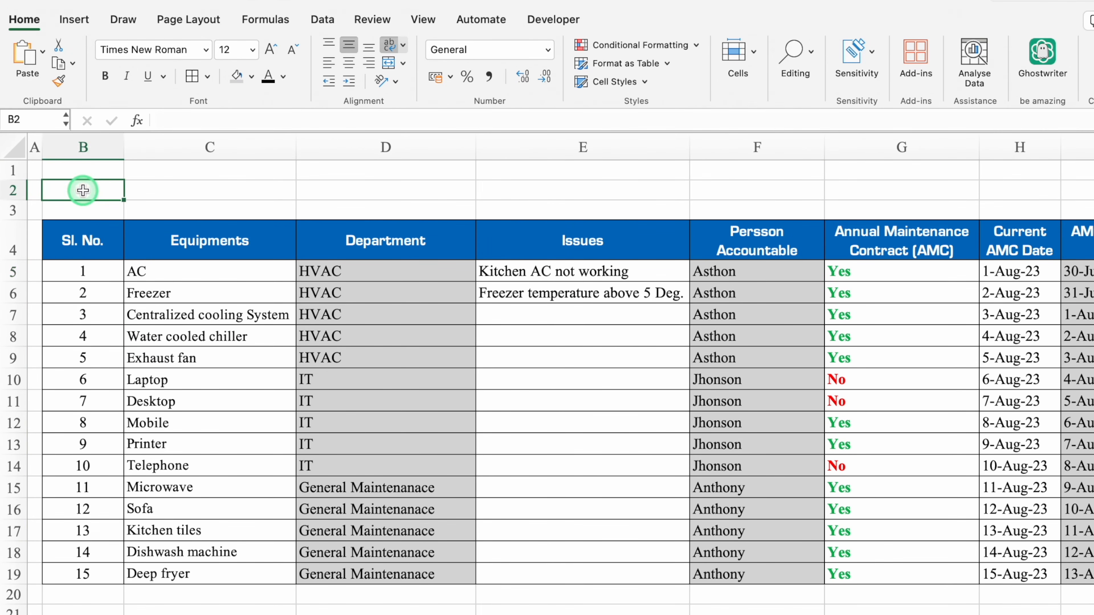
drag(82, 190, 926, 190)
click(388, 63)
drag(15, 200, 19, 225)
drag(19, 179, 19, 171)
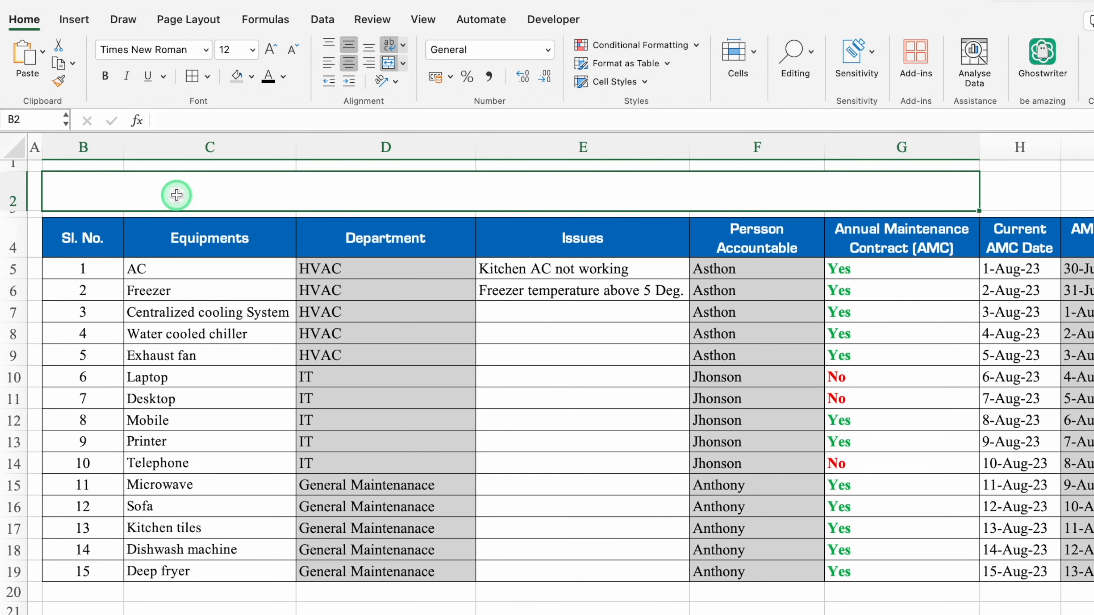
Set the font of the whole row 2 to Eurostile Bold, size 18
click(15, 188)
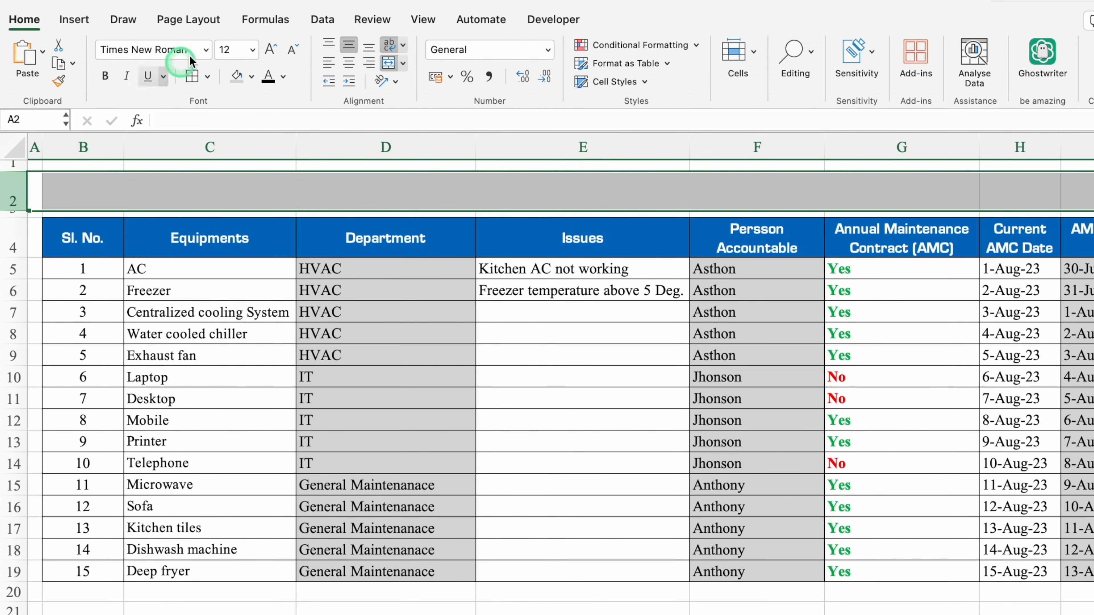
click(207, 54)
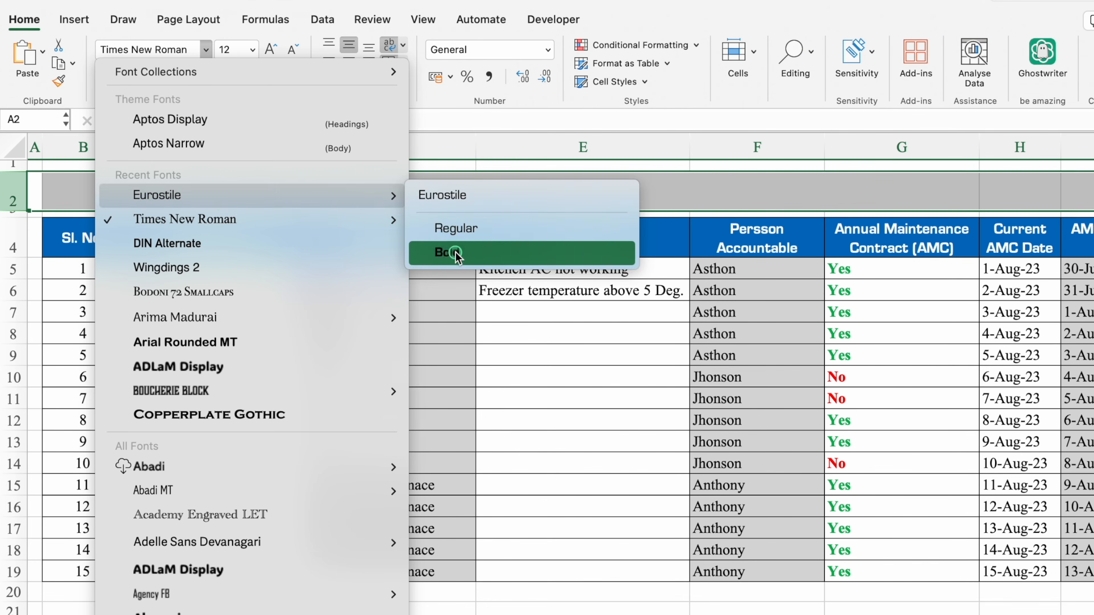
click(430, 226)
click(253, 51)
click(239, 204)
click(237, 186)
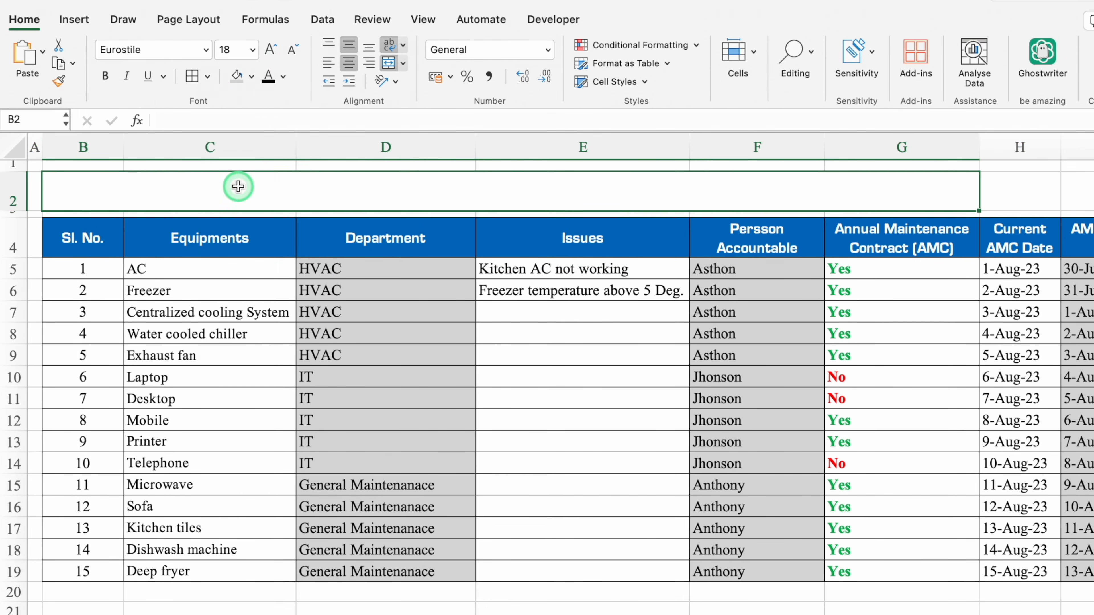
Format the merged title cell with a red fill and white font, and enter "Snag / Maintenance Follow up Log"
click(251, 76)
click(258, 256)
click(284, 77)
click(273, 150)
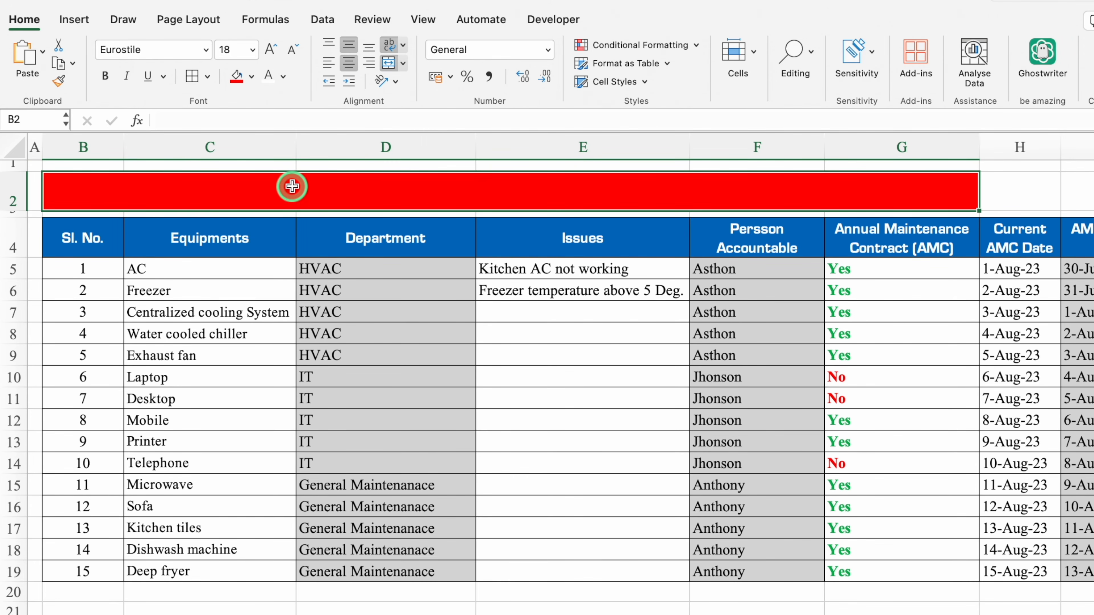
text(Snag / Maintenance Follow up Log)
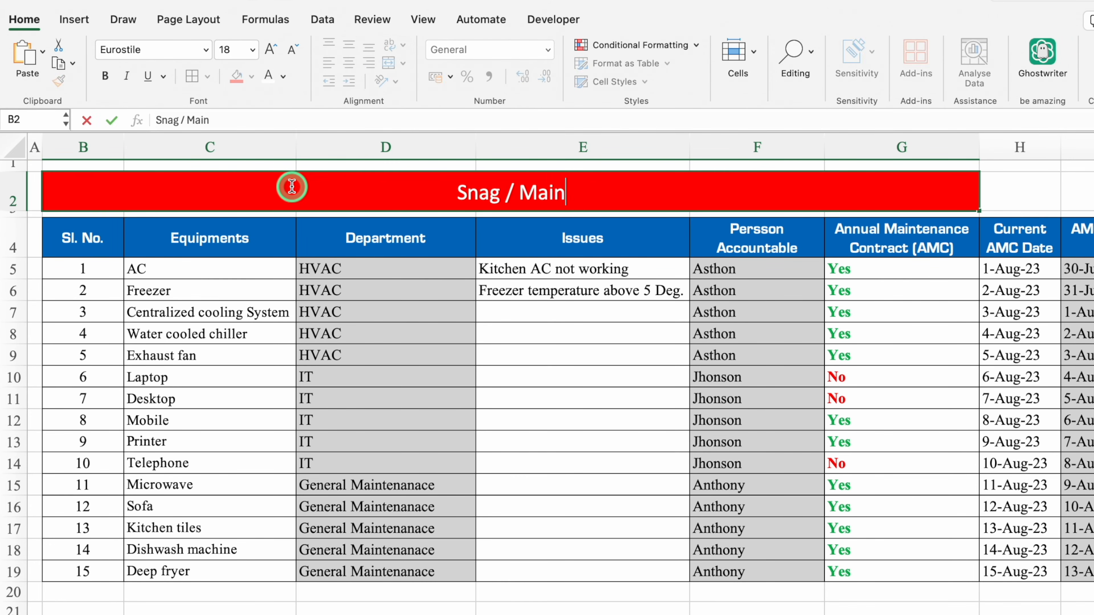
key(Return)
Merge and centre H2:I2, then J2:L2, beside the title
key(Up)
key(Right)
key(Right)
key(Right)
key(Right)
key(Right)
key(Right)
key(Right)
key(Right)
key(Right)
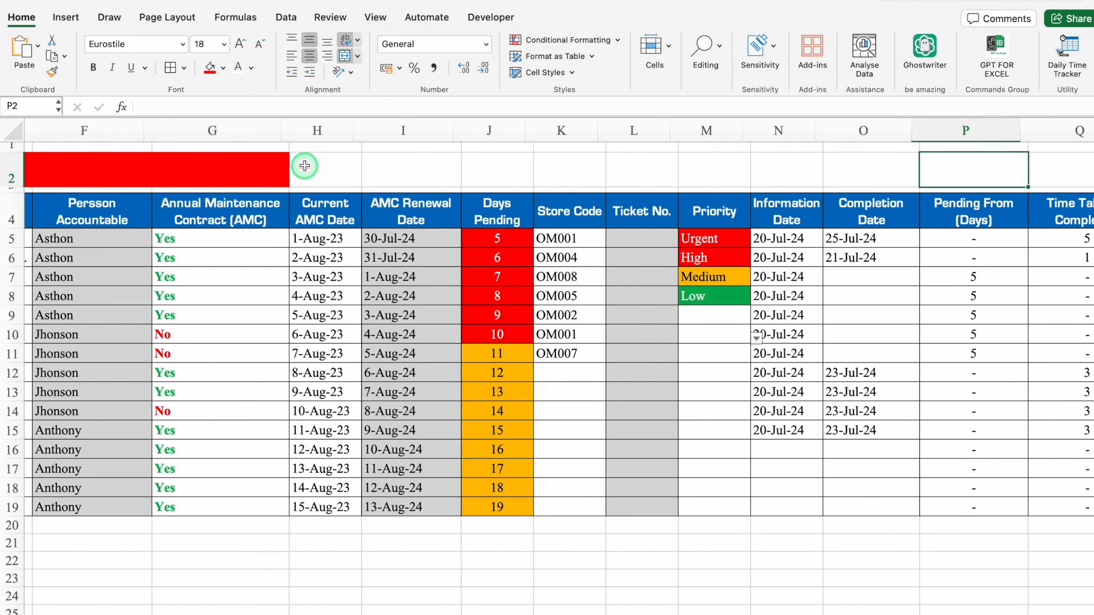
scroll(305, 166, right, 2)
drag(200, 161, 253, 168)
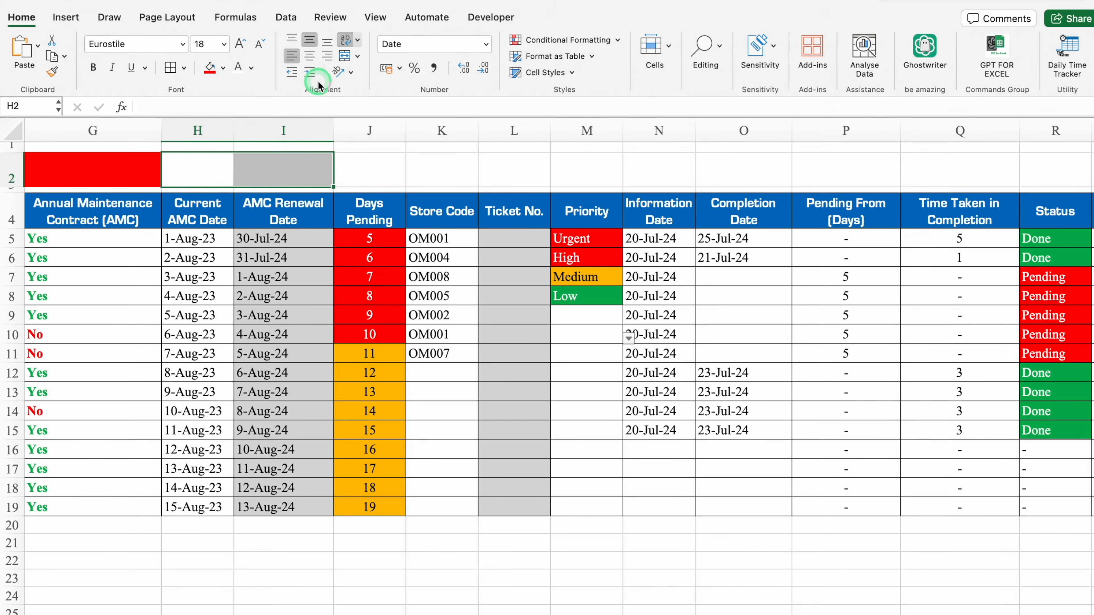
click(344, 55)
click(378, 167)
drag(378, 166, 490, 168)
click(344, 56)
Give the merged cells H2:L2 an orange fill and a black font
click(197, 169)
click(223, 67)
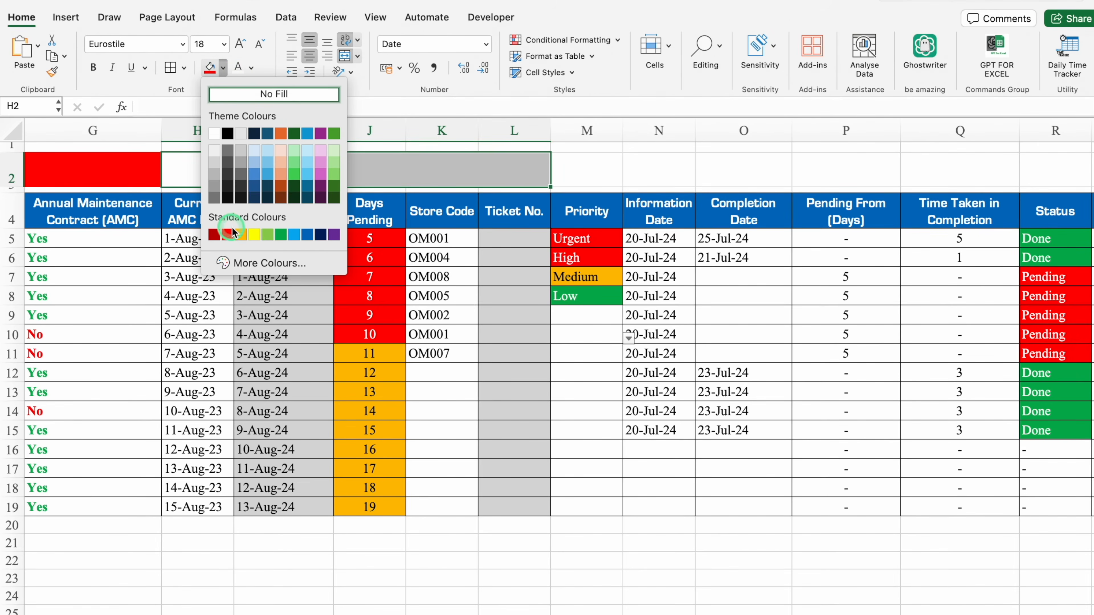
click(241, 234)
click(251, 67)
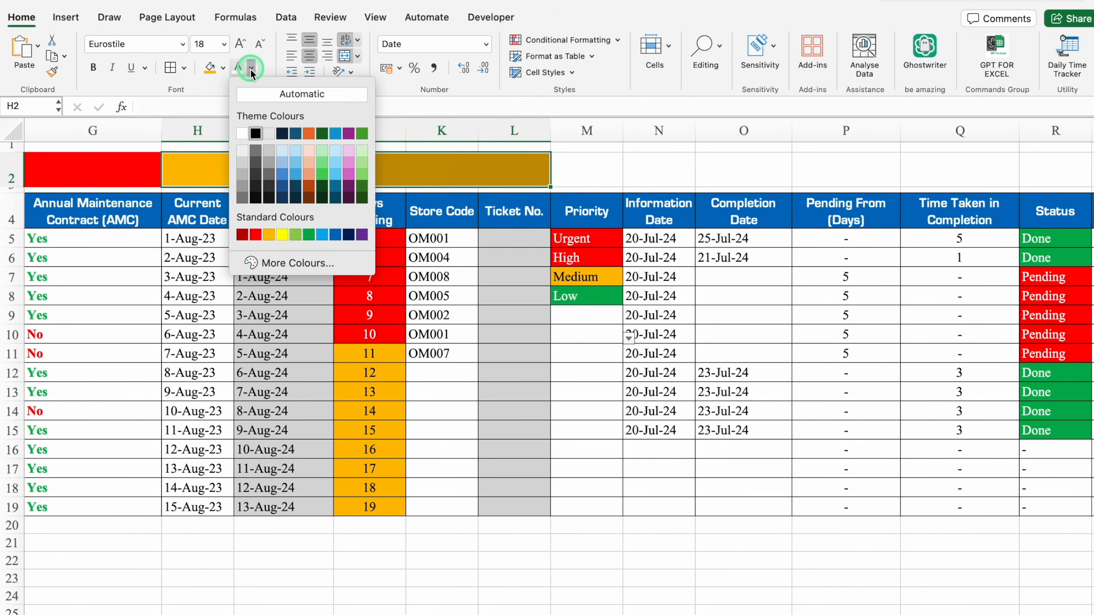
click(256, 134)
Enter "Year" in H2 and "2024 - 25" in J2
click(263, 166)
text(Year)
key(Return)
click(425, 166)
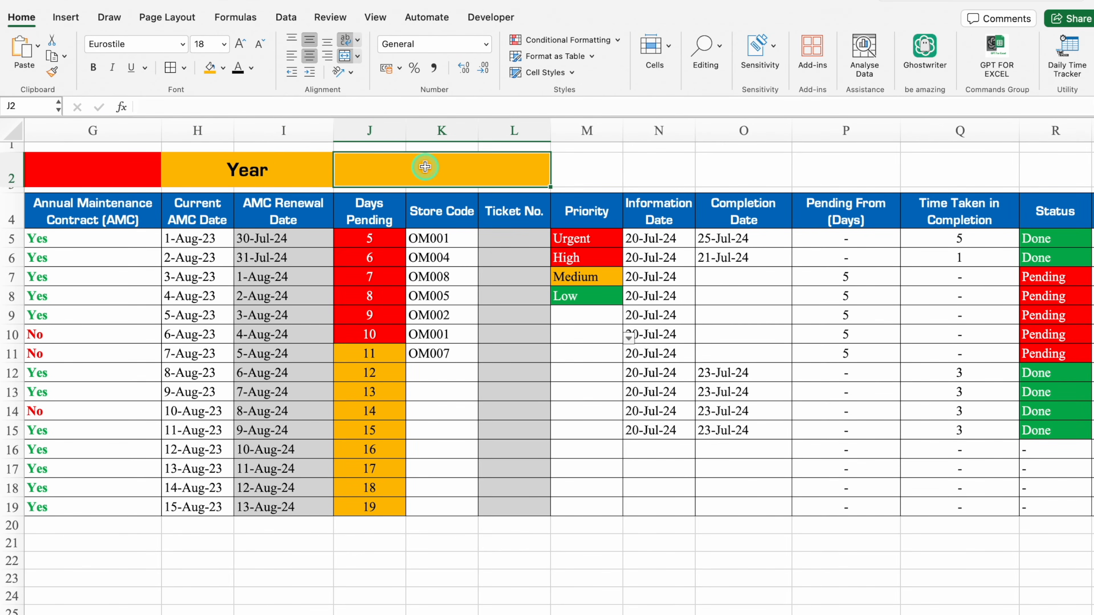
text(2024 )
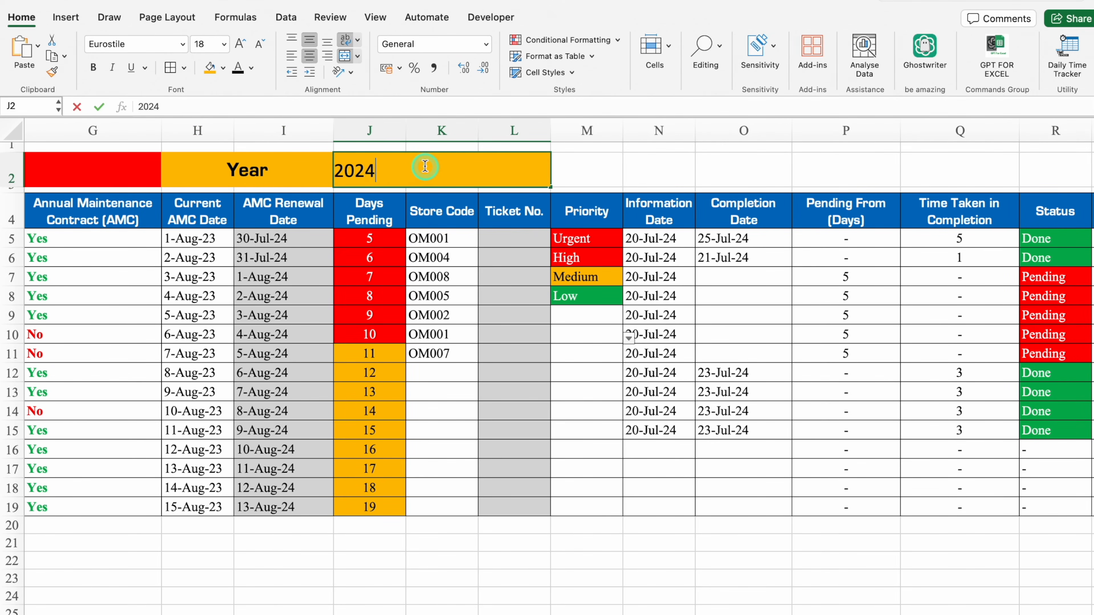
text(- 25)
Fill the remaining heading cells M2:S2 with red
drag(560, 170, 495, 170)
click(223, 68)
click(228, 235)
Apply outside borders to the whole heading band B2:S2
scroll(90, 199, left, 15)
click(63, 174)
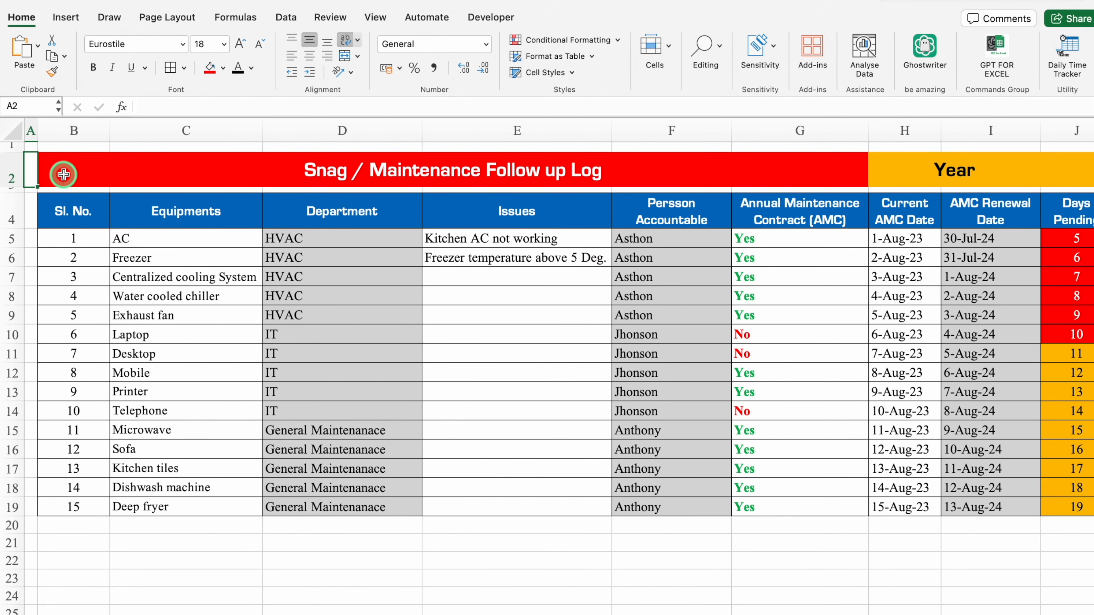
click(407, 169)
drag(715, 182, 207, 88)
click(184, 67)
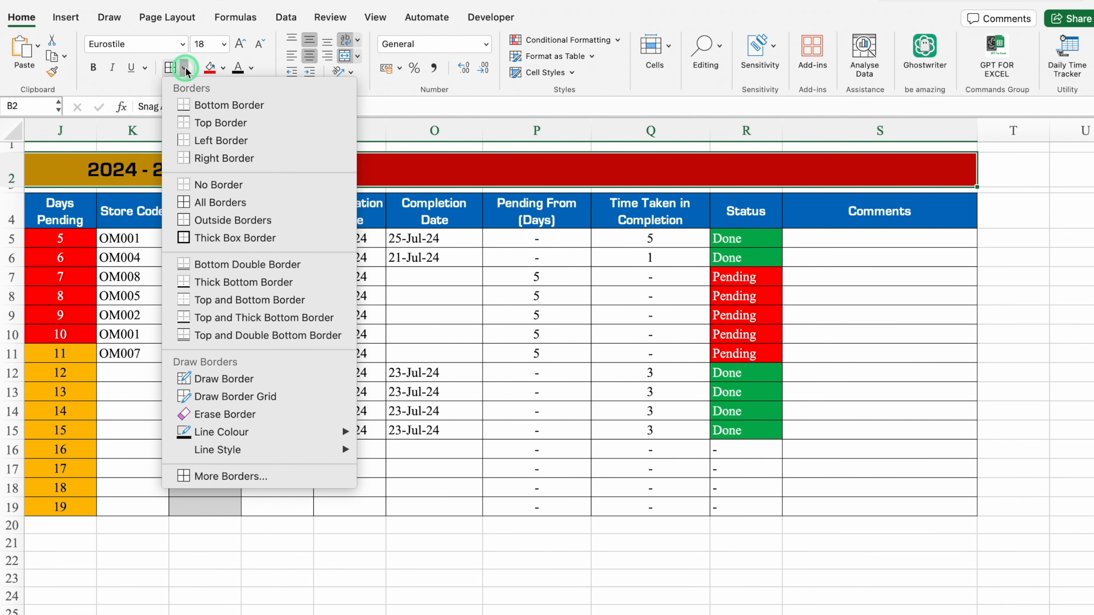
click(243, 221)
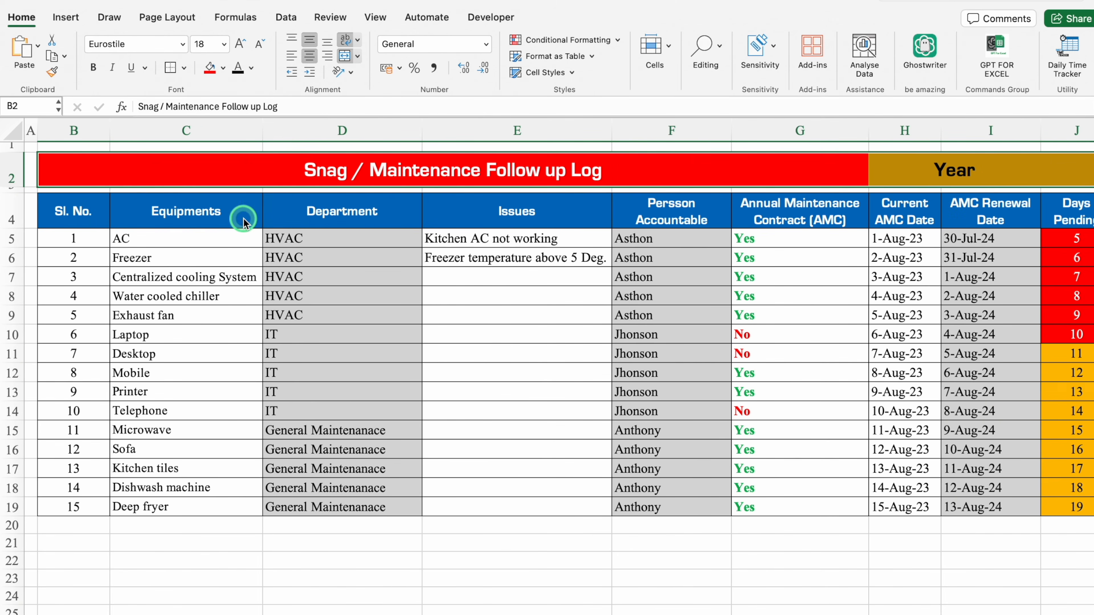
Hide the worksheet gridlines
click(376, 18)
click(408, 56)
click(342, 578)
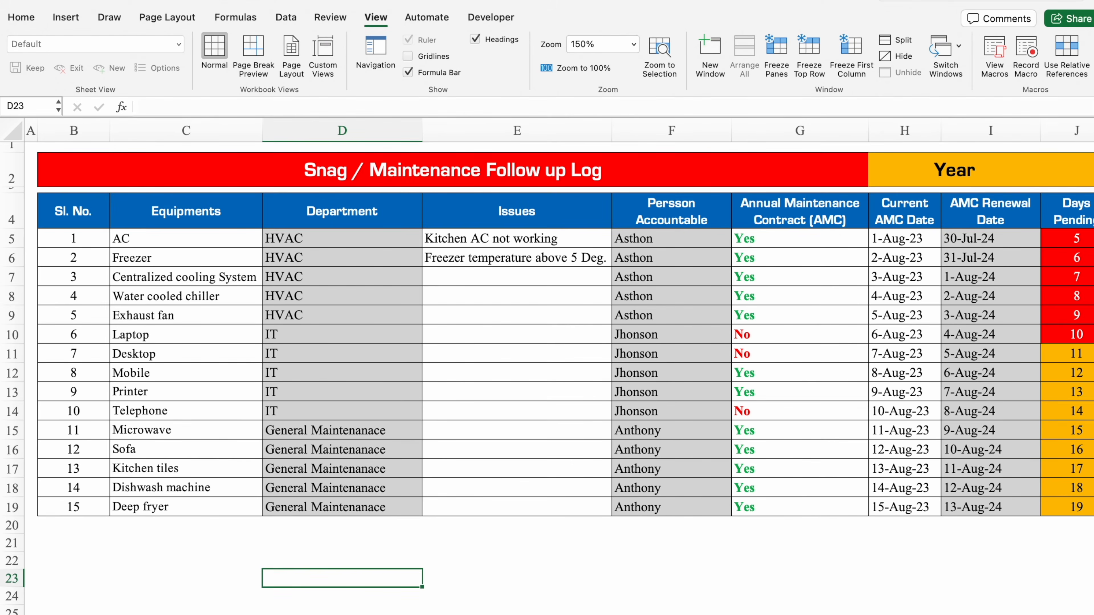
In the completed tracker, clear the Ticket No. entries and start a LEFT formula in L5 with the issue cell E5 followed by &
click(505, 538)
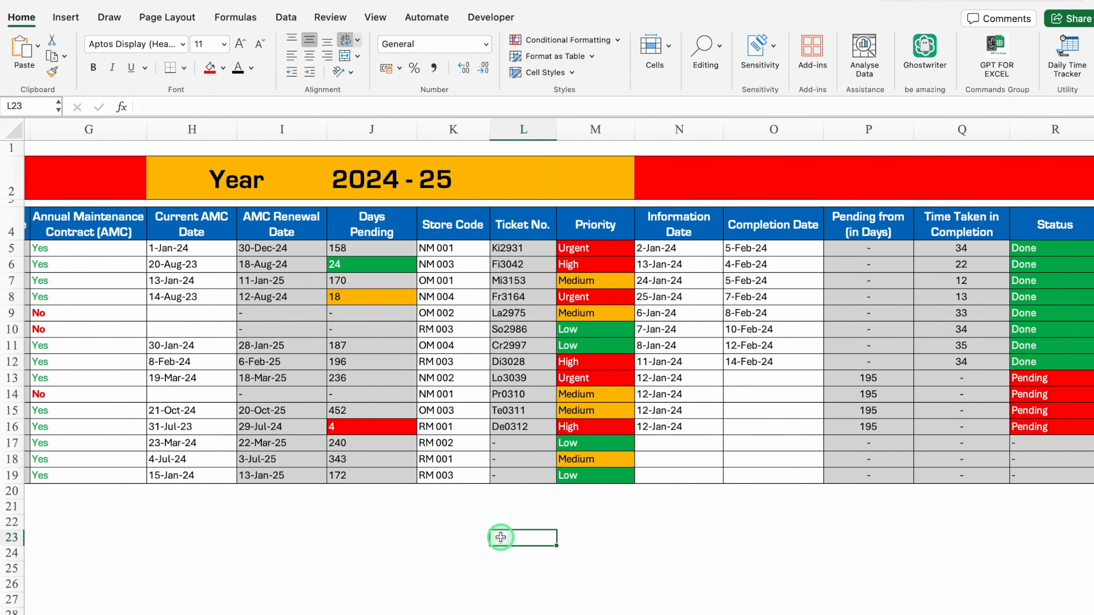
click(535, 248)
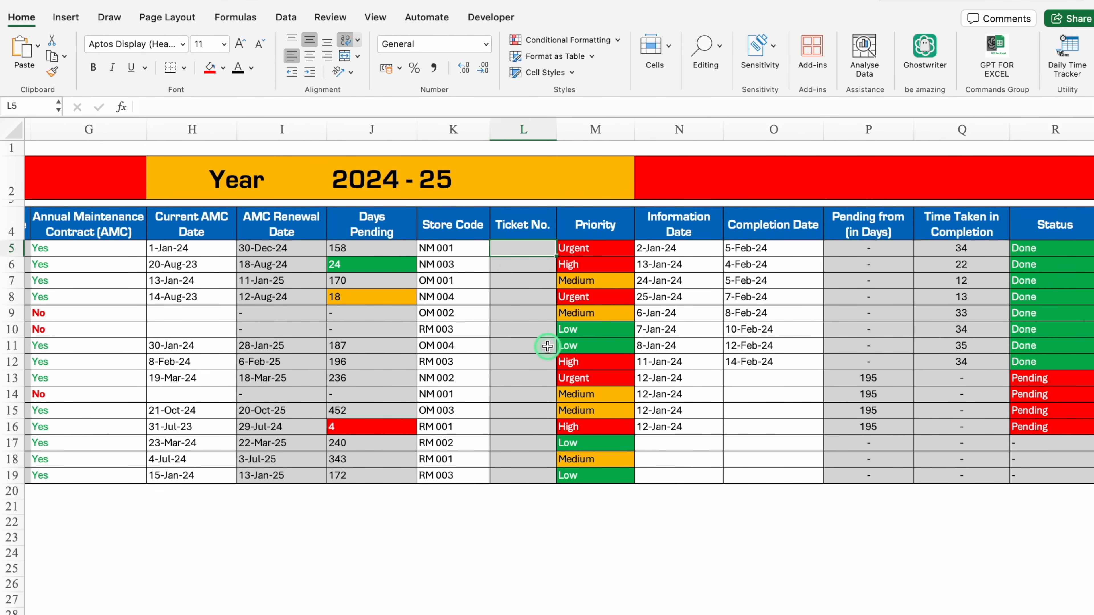
text(=left)
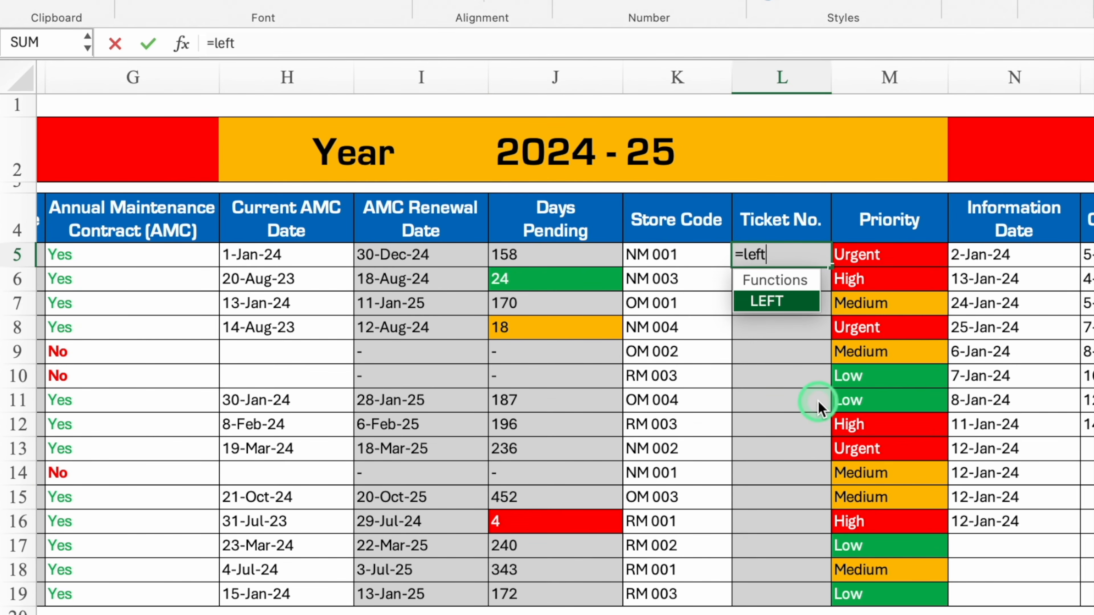
double_click(767, 301)
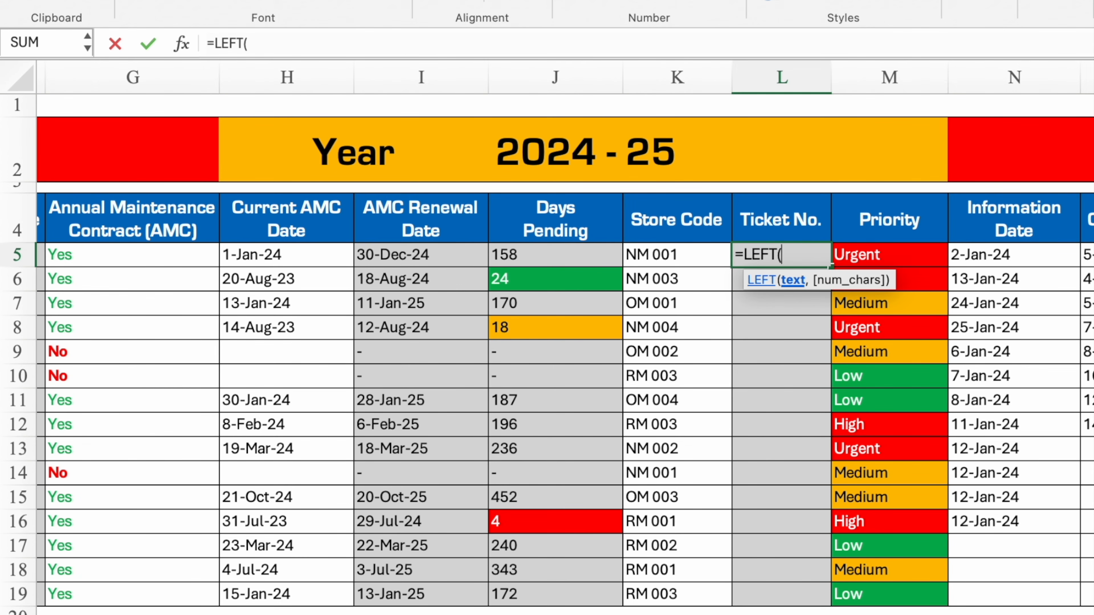
scroll(767, 303, left, 5)
scroll(559, 344, left, 3)
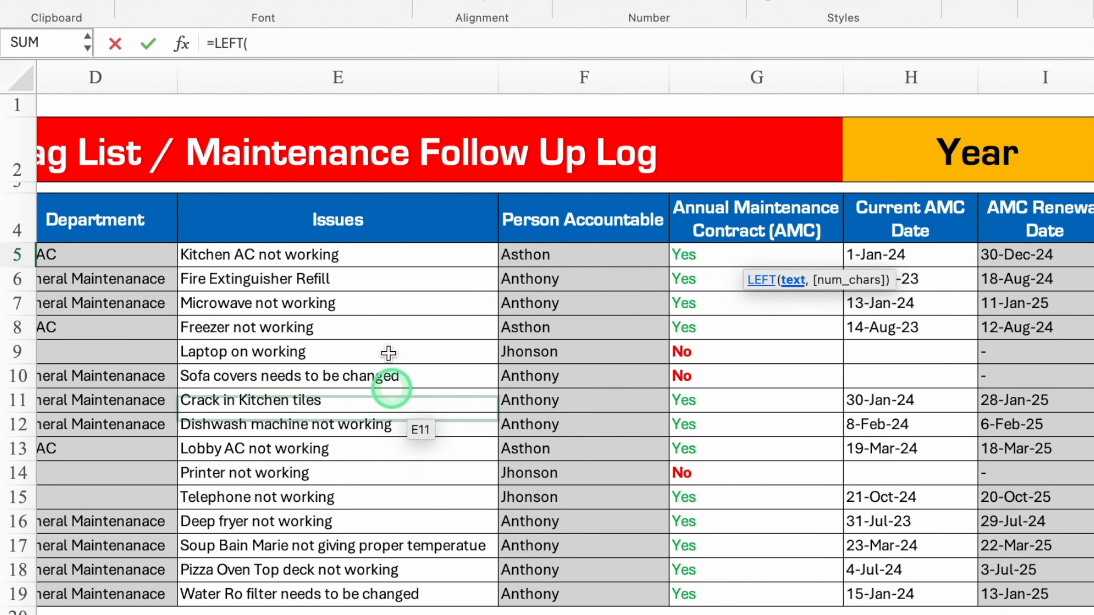
click(351, 257)
text(&)
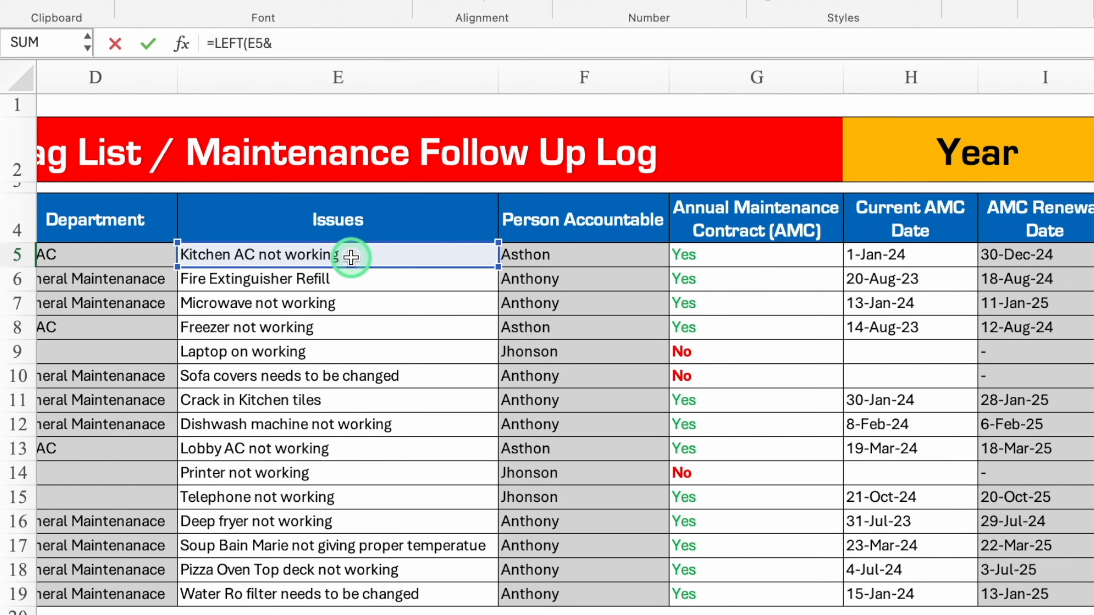
Complete the LEFT part of the L5 formula as LEFT(E5&N5&B5,2), adding the information date and serial number cells
scroll(351, 257, right, 6)
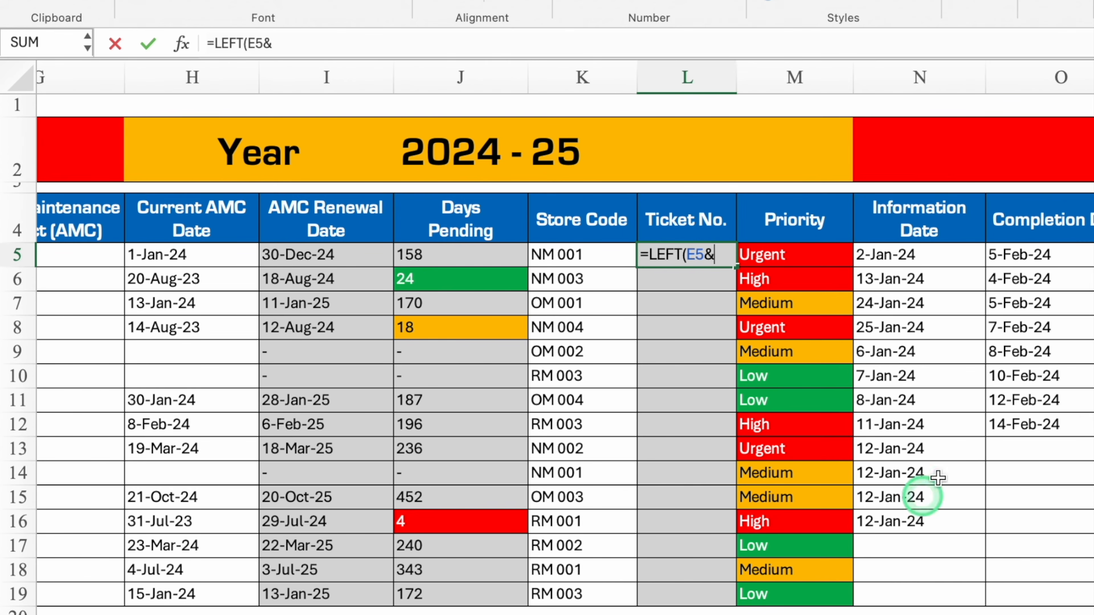
click(931, 254)
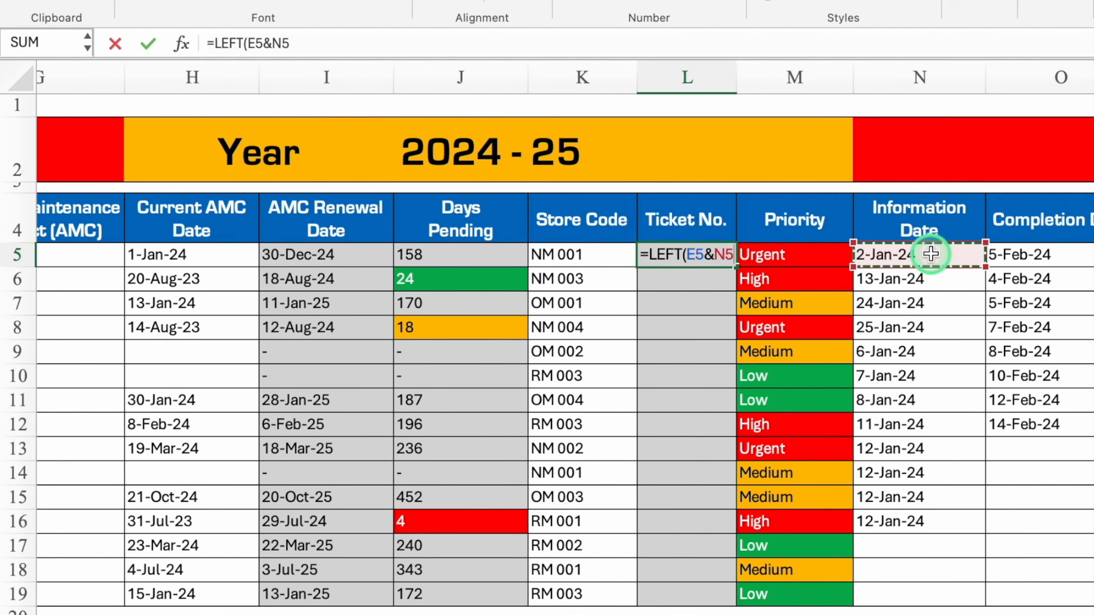
text(&)
scroll(931, 254, left, 6)
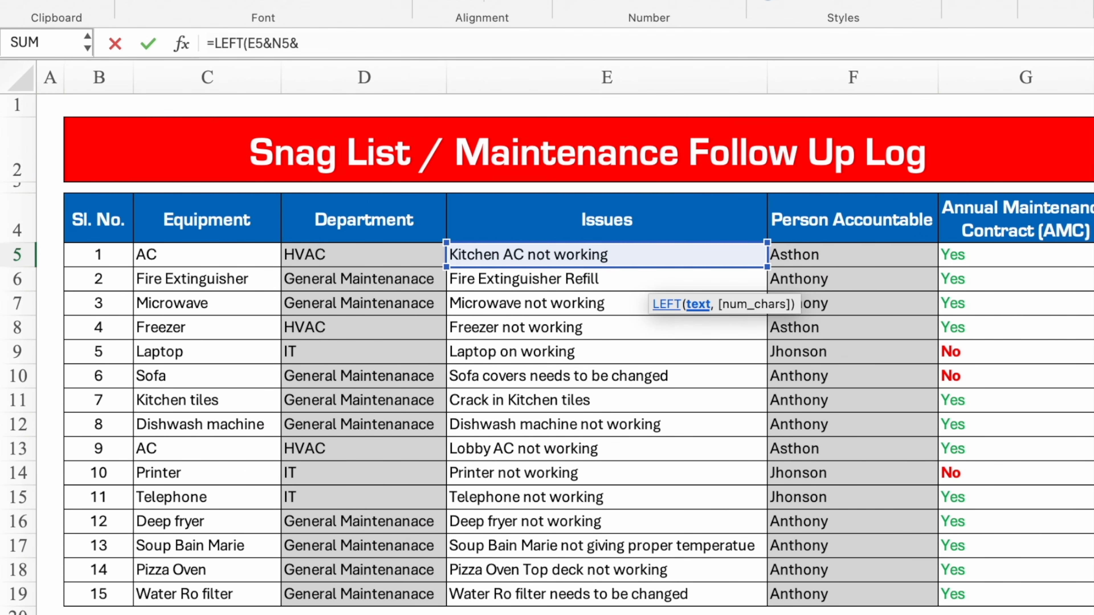
click(115, 258)
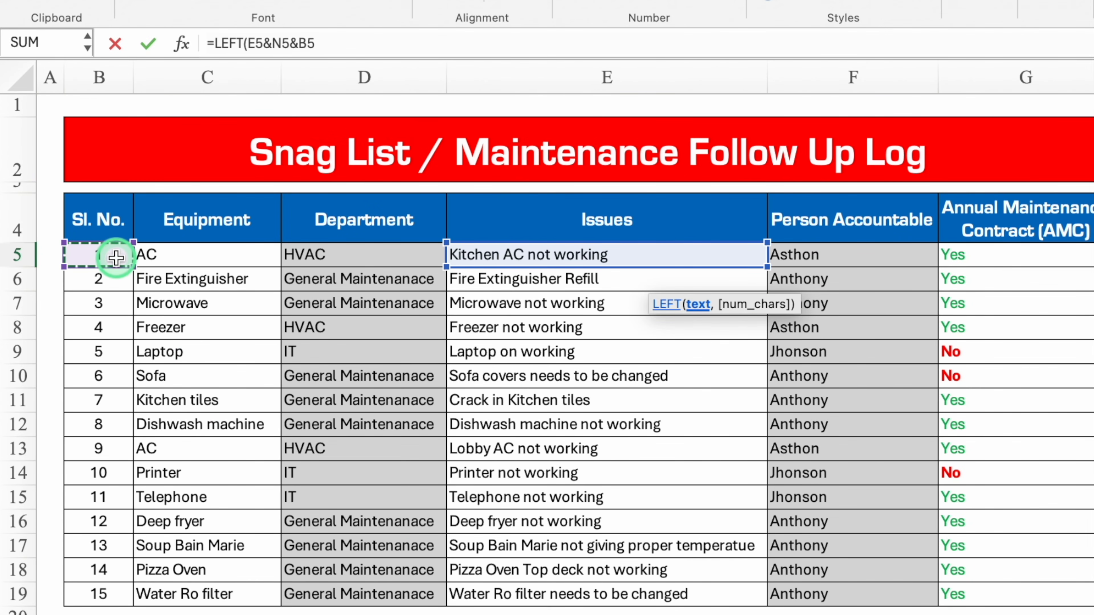
text(,2)
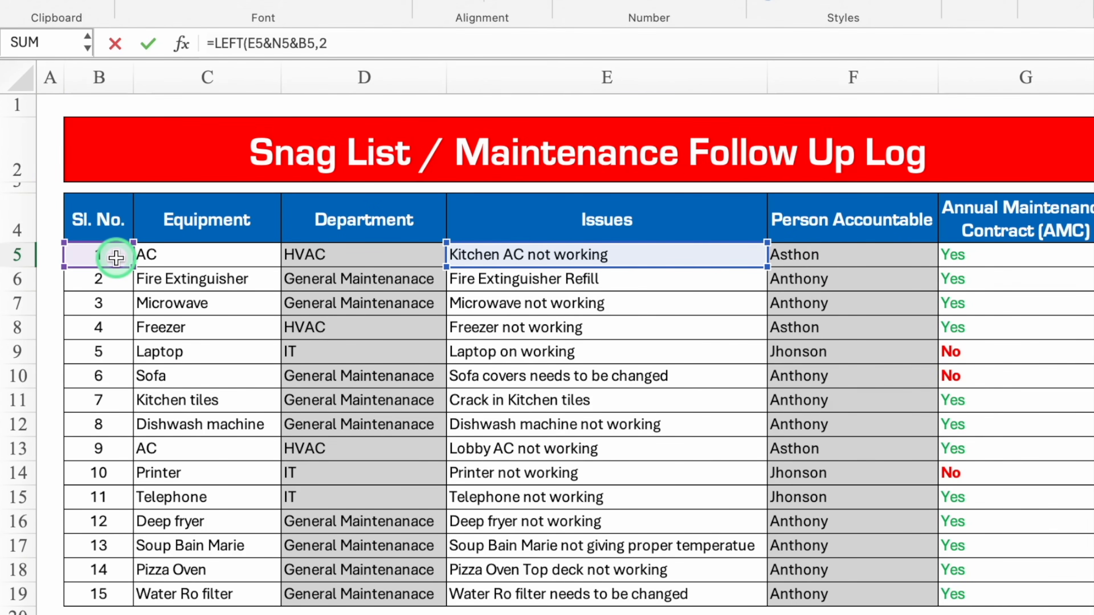
click(287, 74)
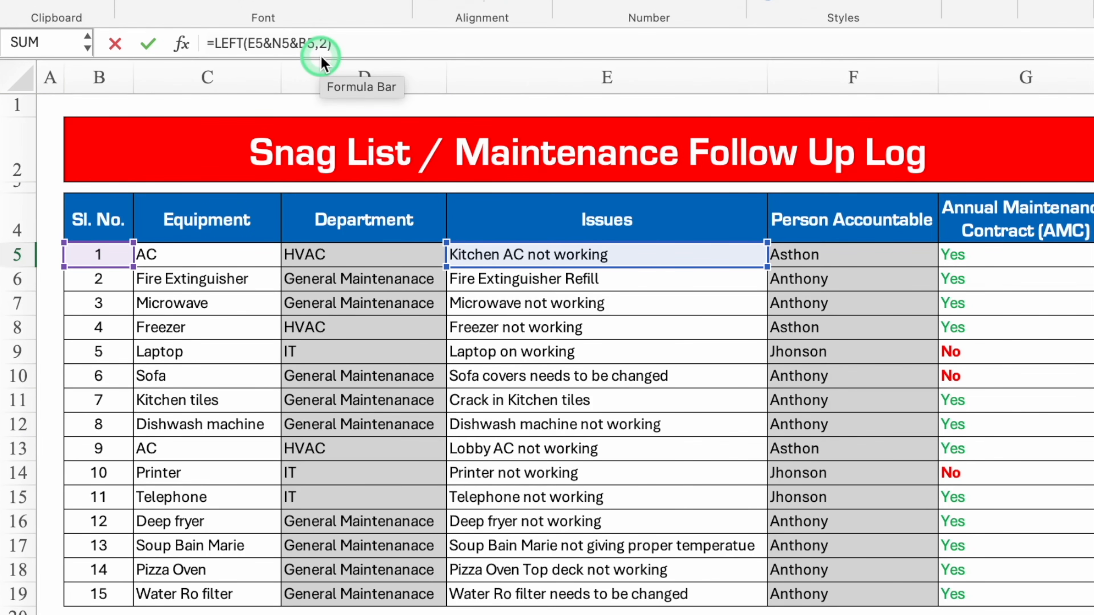
Append &RIGHT(E5&N5&B5,4) to the ticket number formula, combining the issue, information date and serial number cells
click(353, 42)
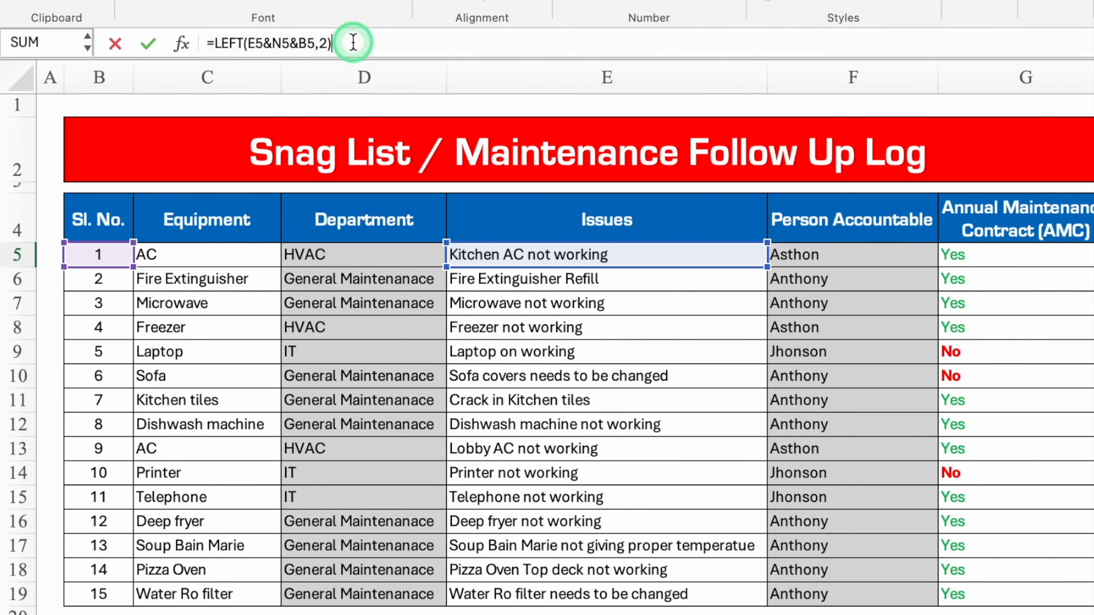
text(&)
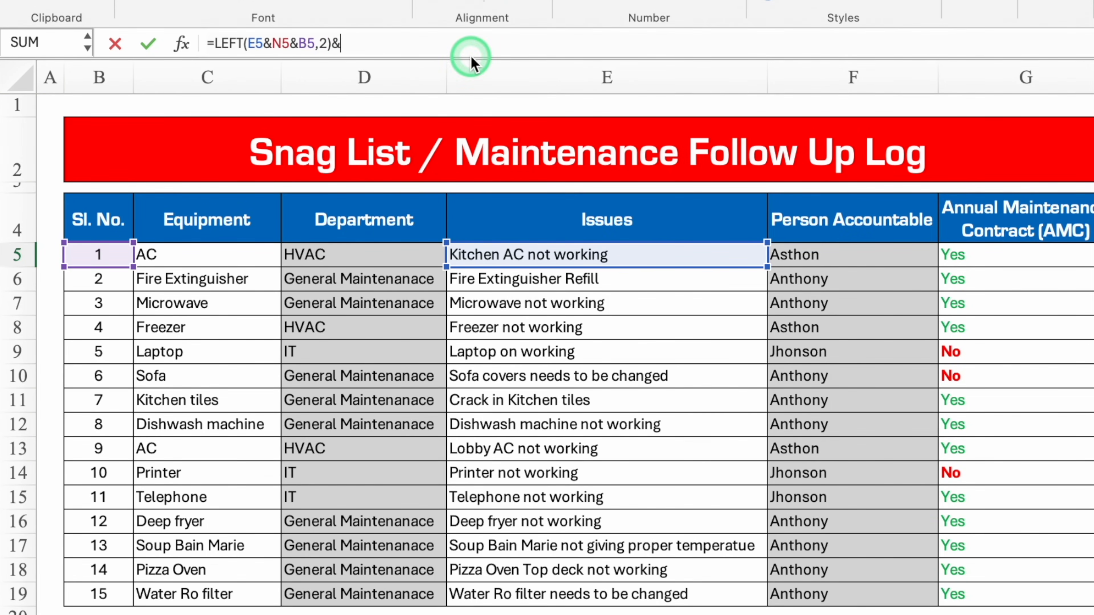
text(right)
double_click(241, 88)
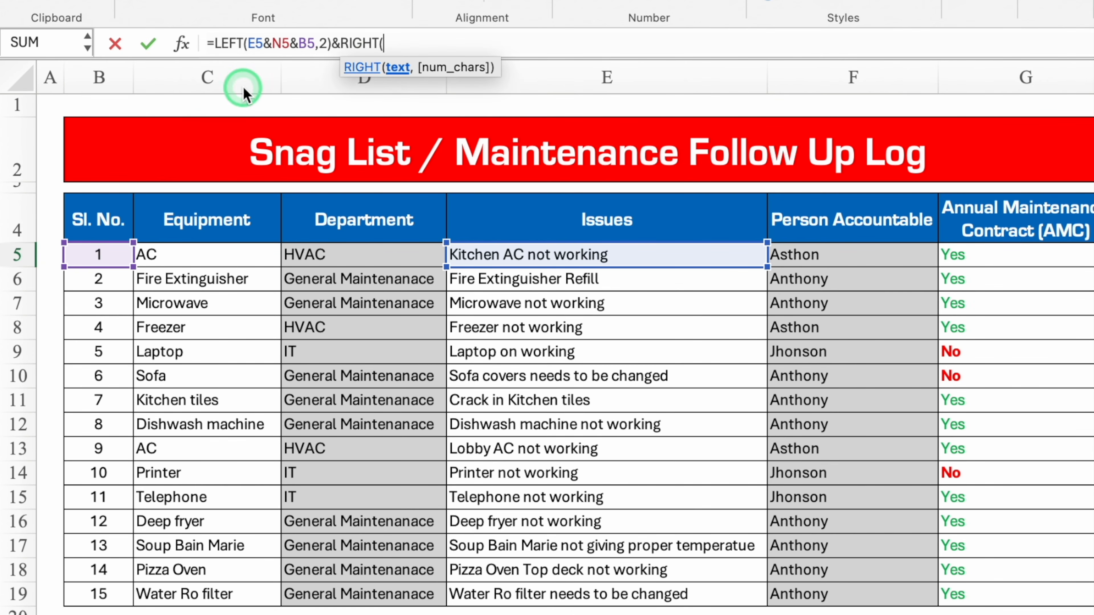
click(587, 257)
text(&)
scroll(588, 257, right, 10)
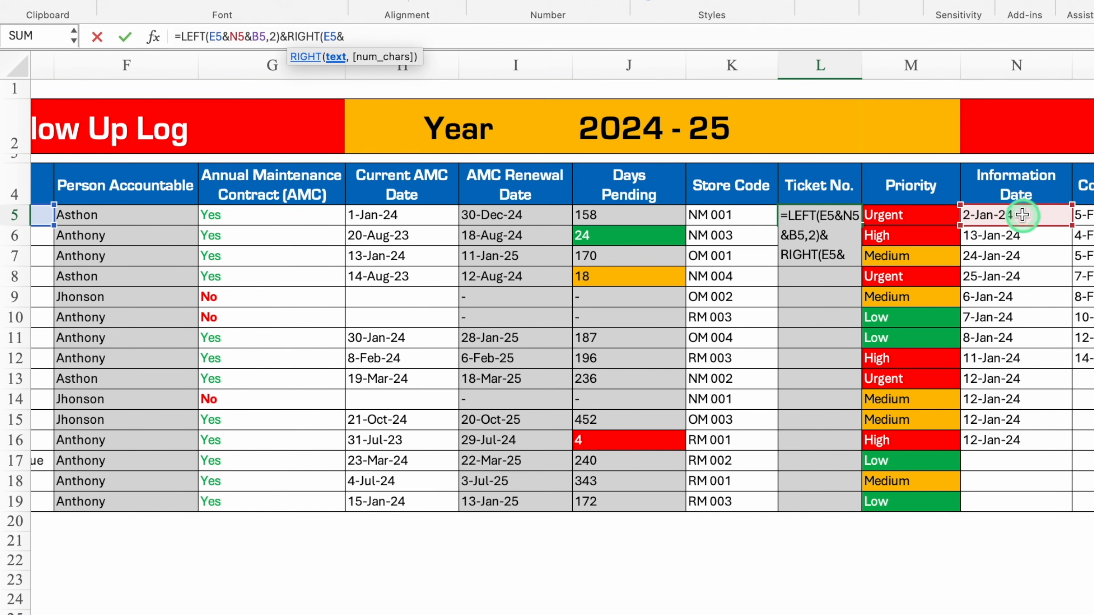
click(1022, 214)
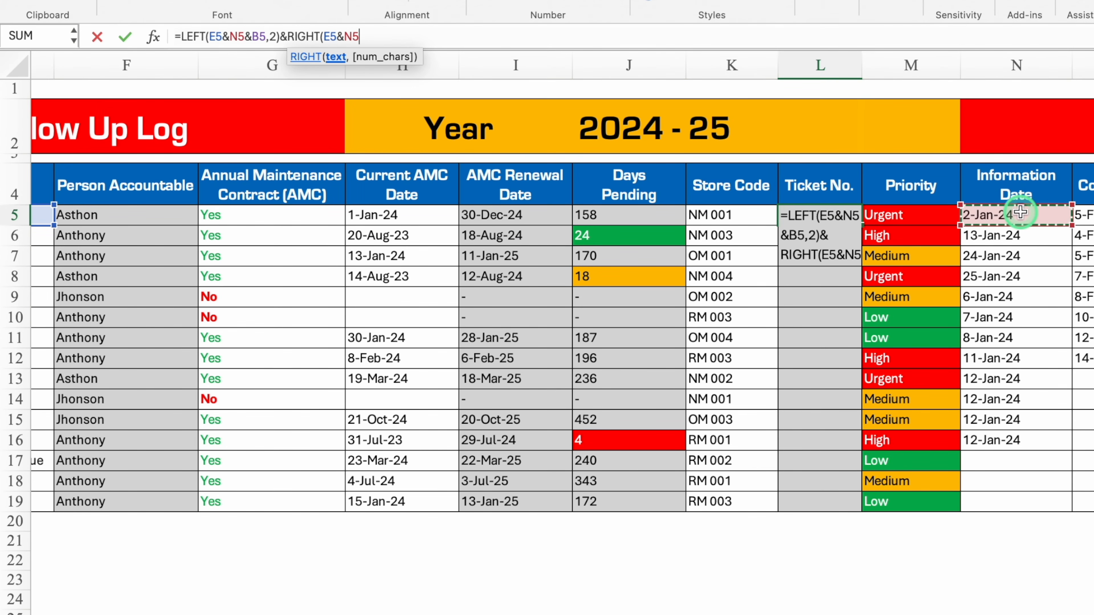
text(&)
scroll(1021, 212, left, 8)
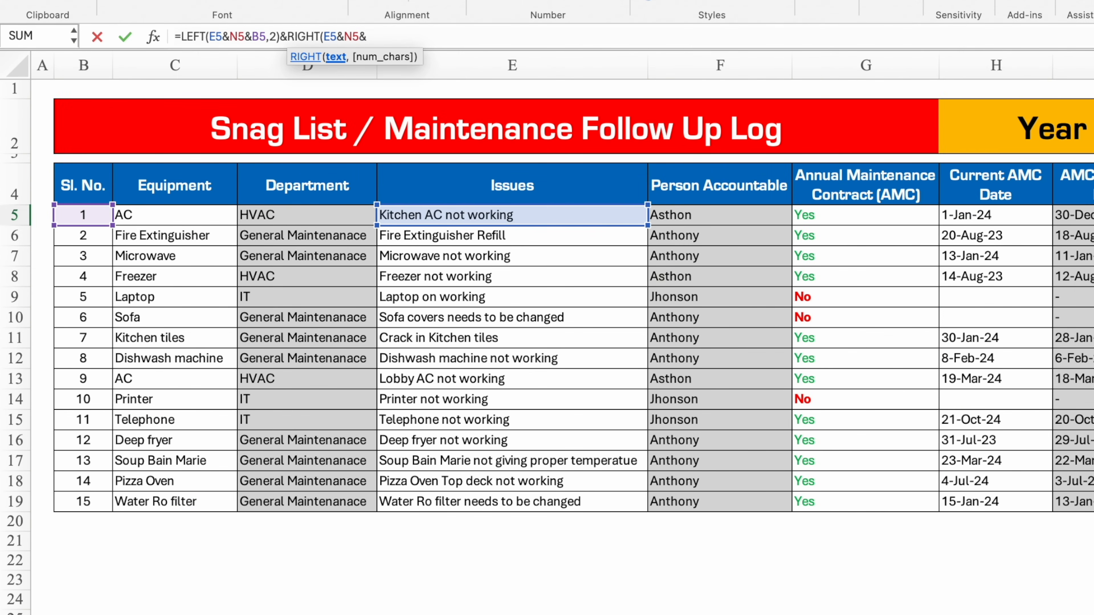
click(95, 215)
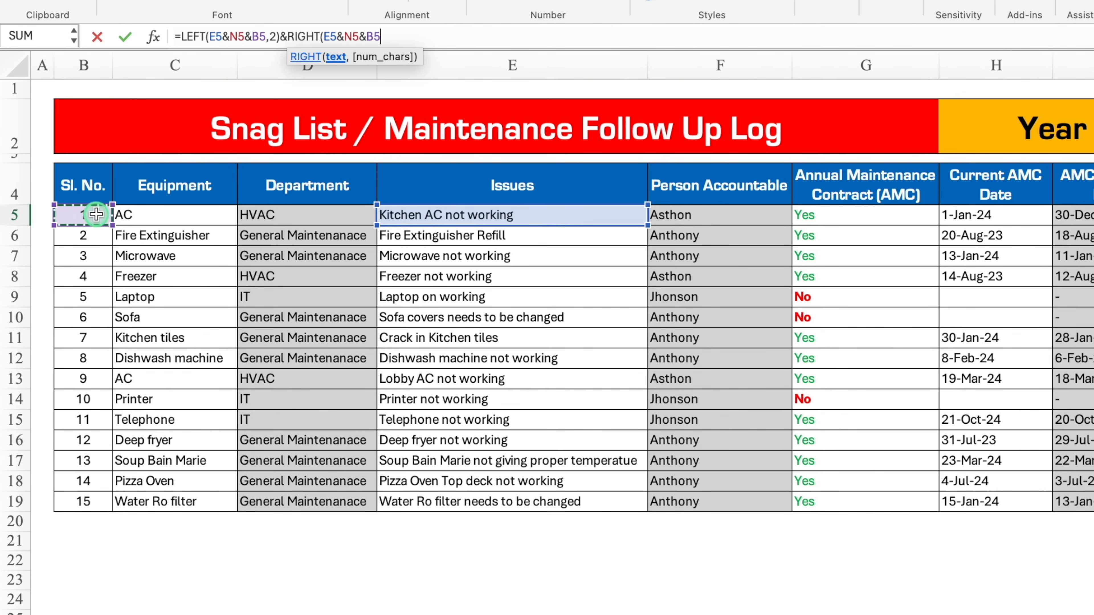
text(,4)
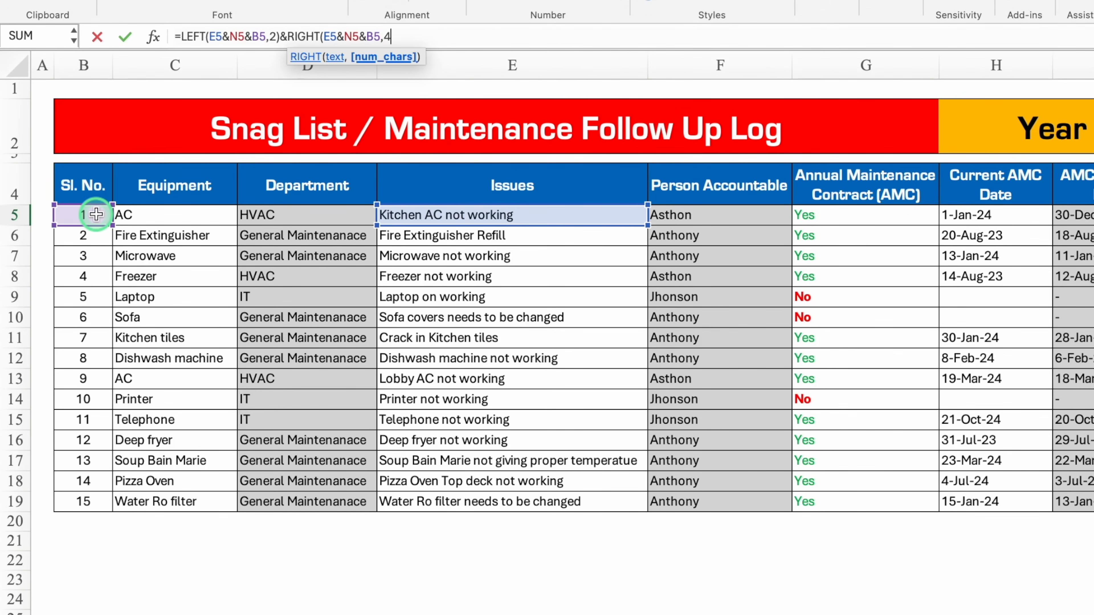
text())
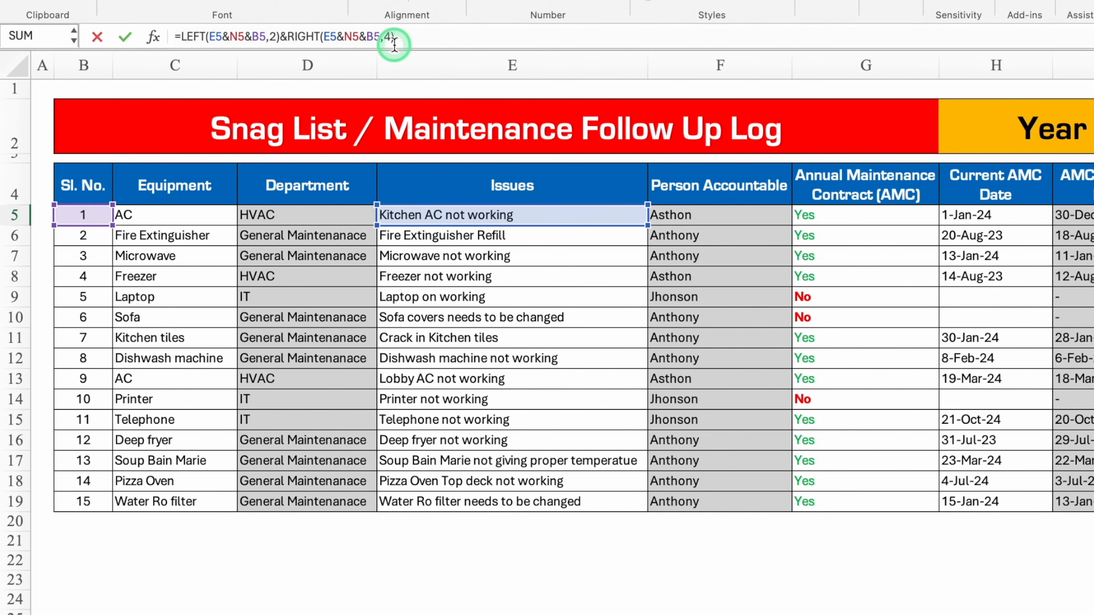
Wrap the ticket number formula in IF(N5="","-",…) so a blank information date returns a dash, and enter it in L5
click(180, 36)
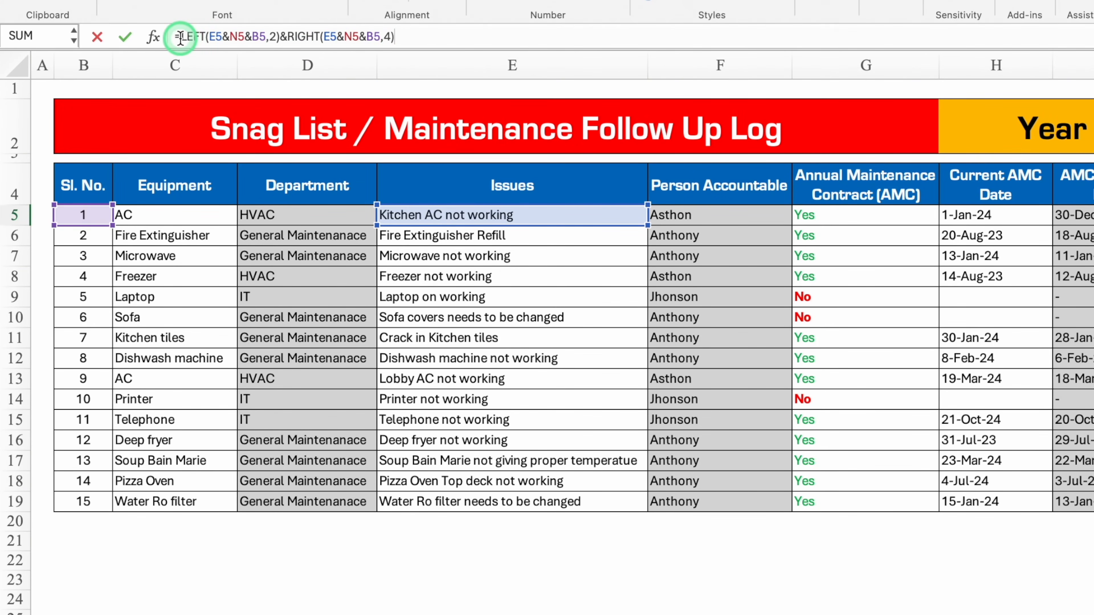
text(if)
double_click(208, 73)
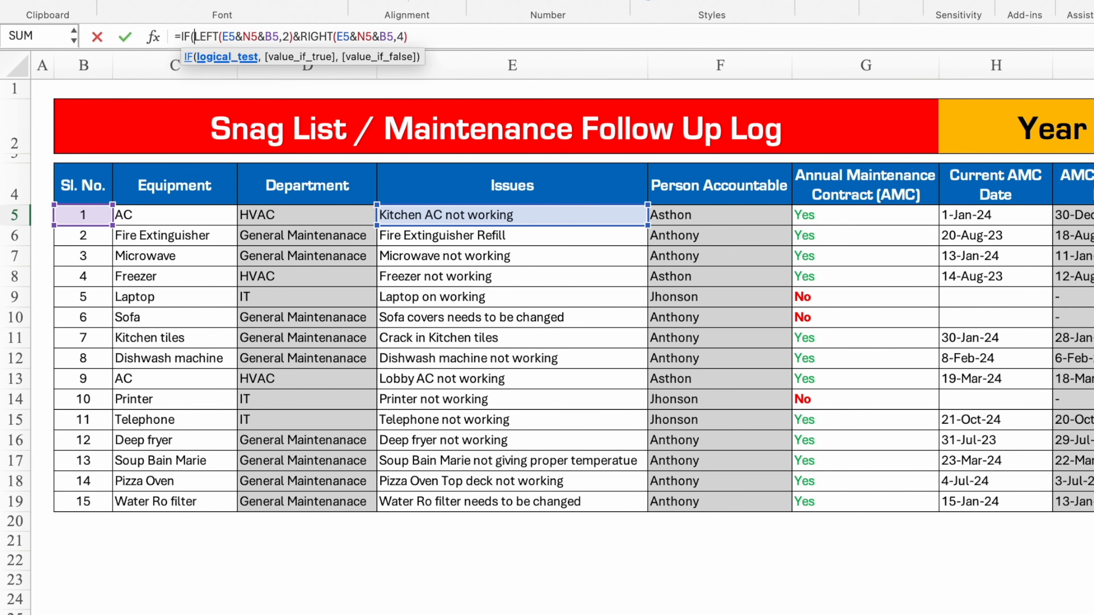
scroll(562, 337, right, 10)
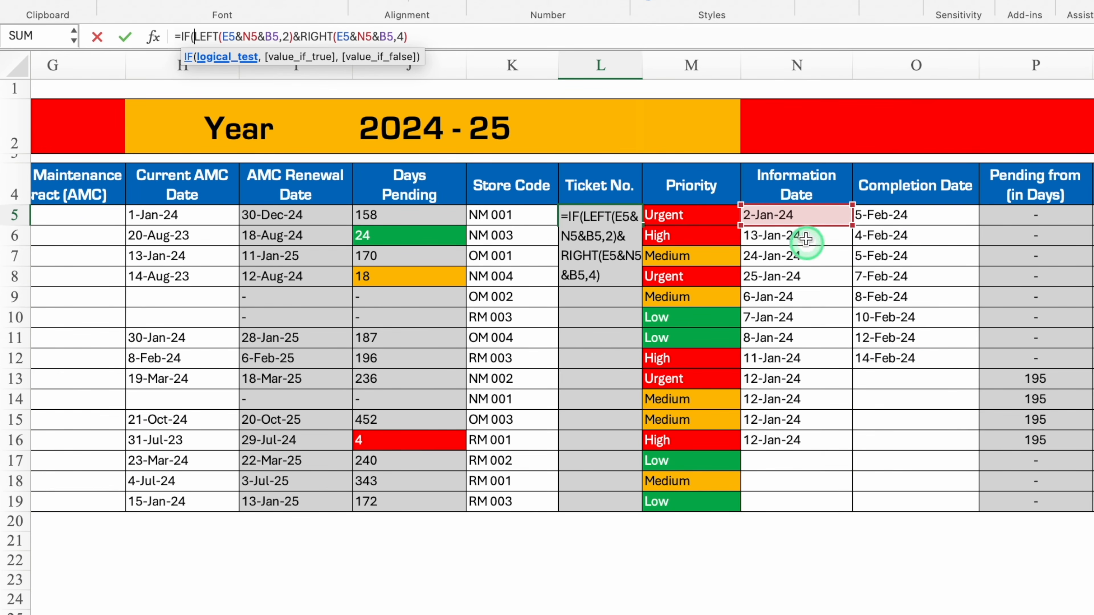
click(799, 214)
text(=)
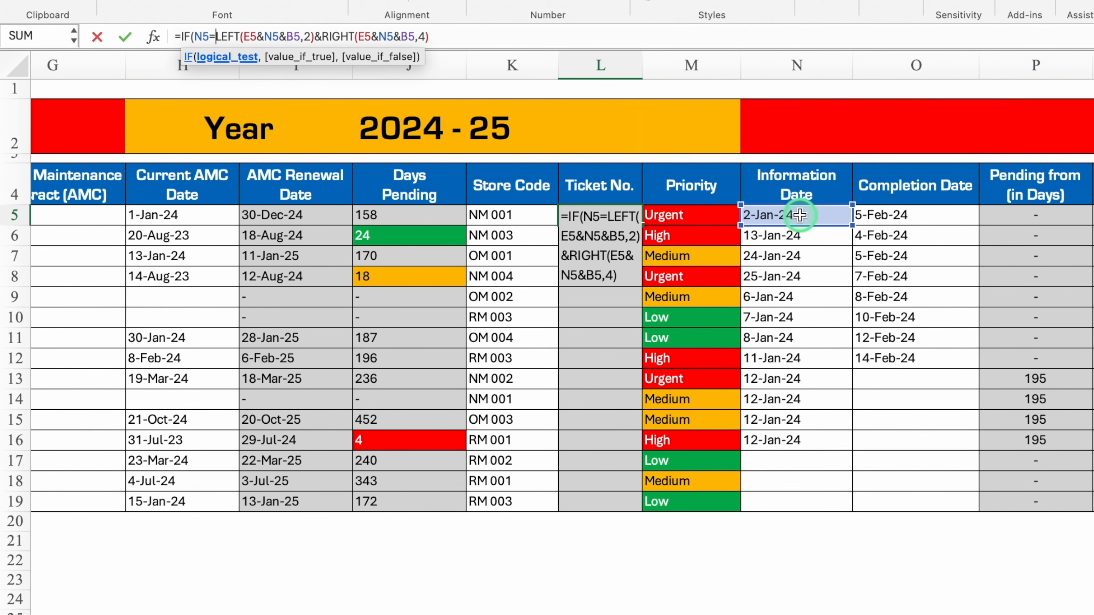
text("")
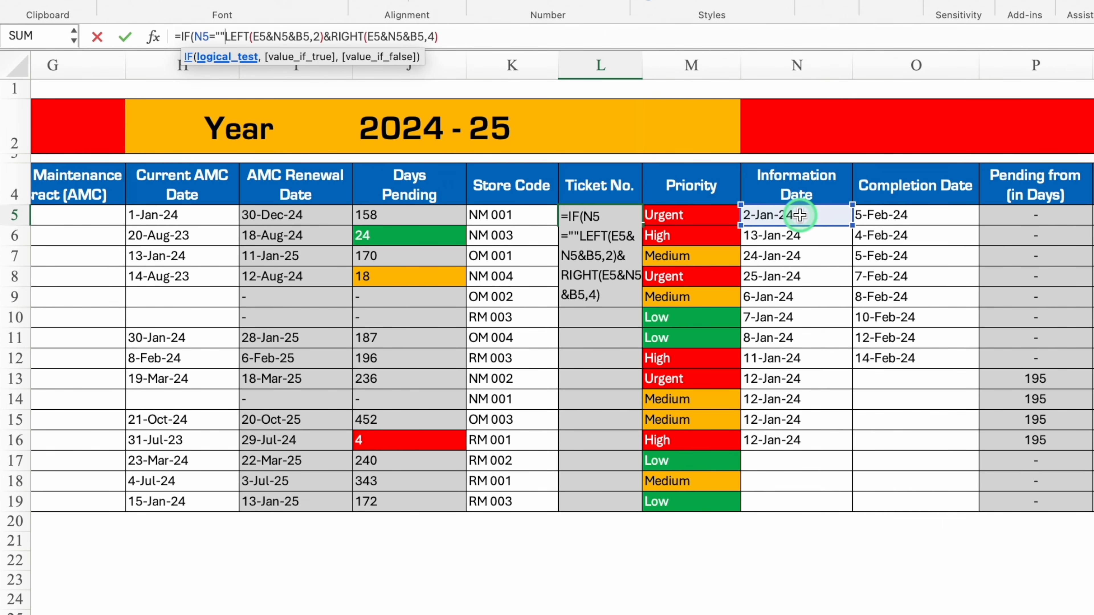
text(,")
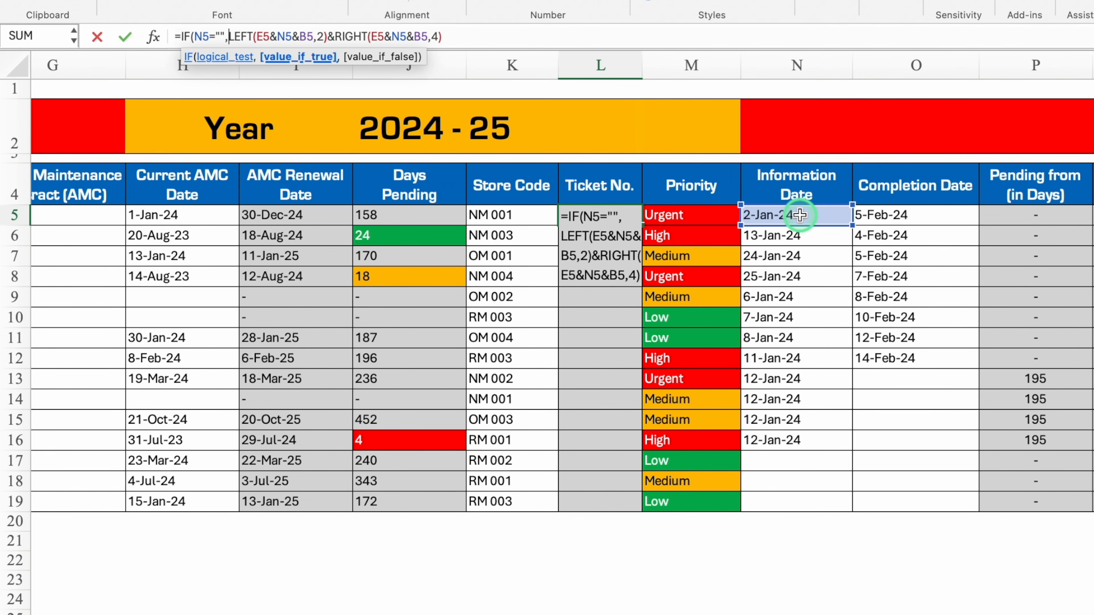
text(-")
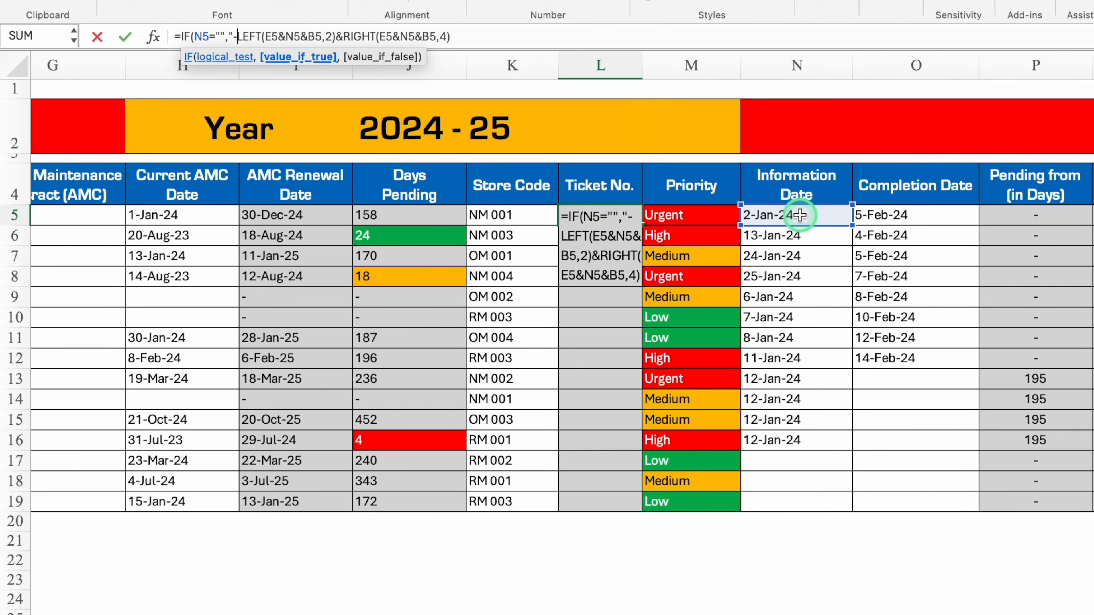
text(,)
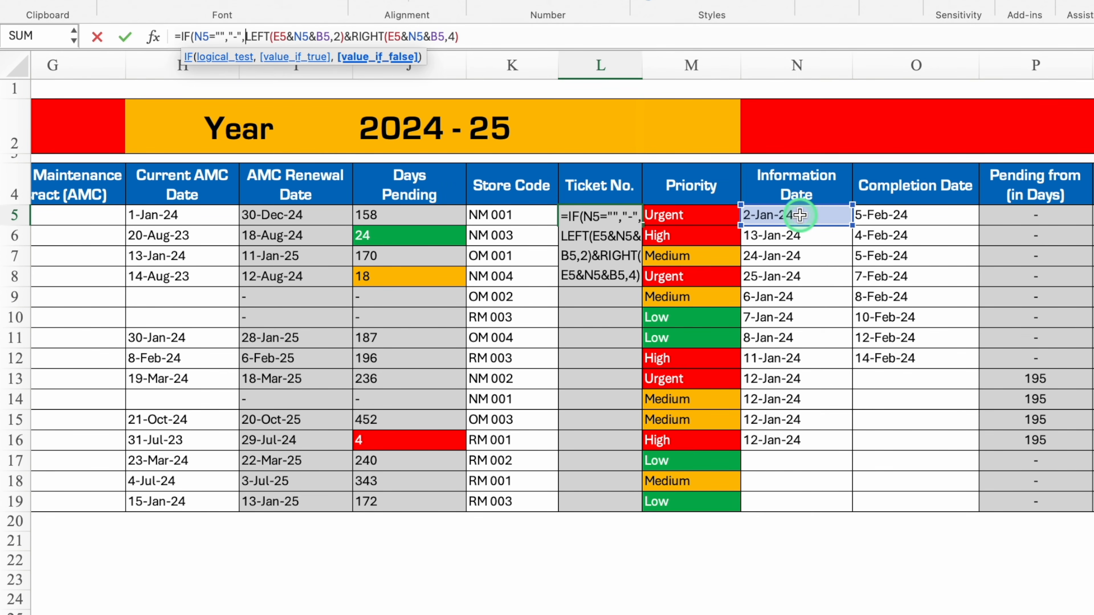
key(End)
text())
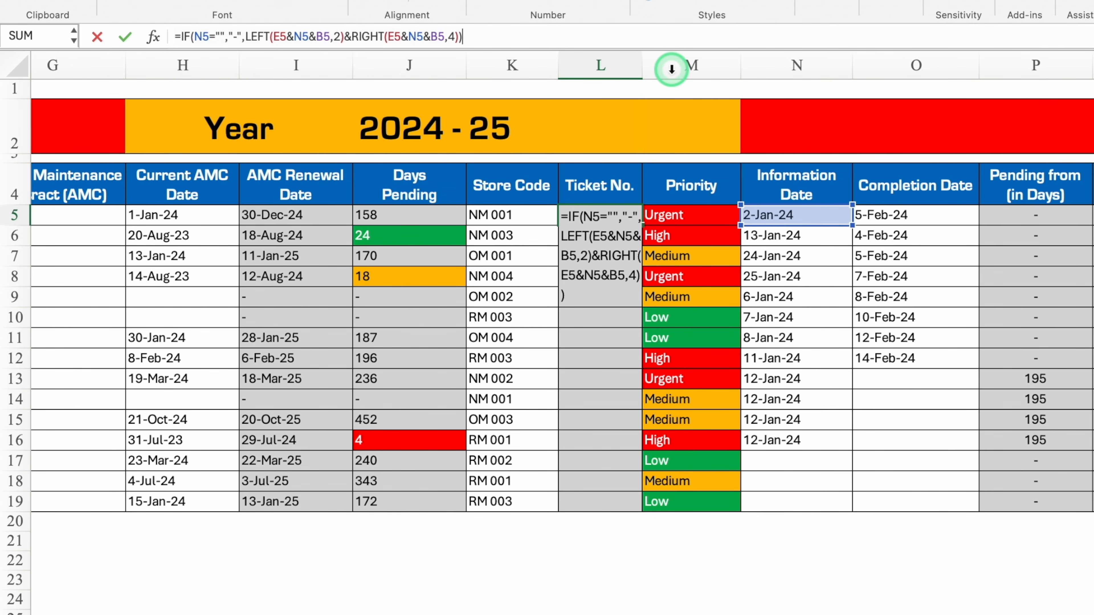
click(671, 69)
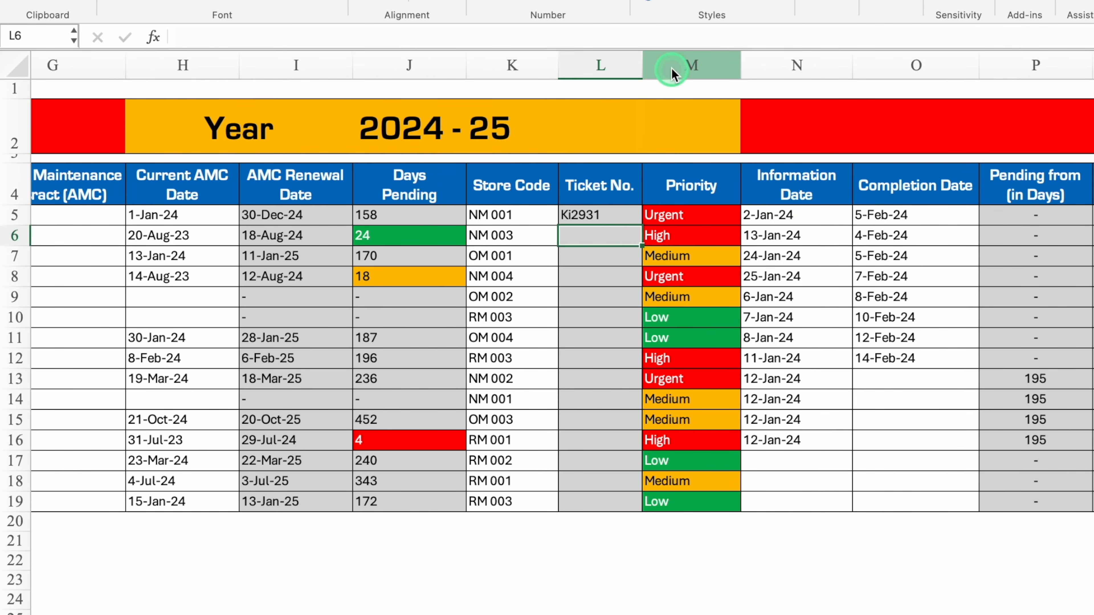
Fill the ticket number formula from L5 down to L19
click(632, 217)
drag(649, 228, 645, 510)
Change the Information Date in N5 to 2-Feb-24 to test the ticket number formula
click(796, 218)
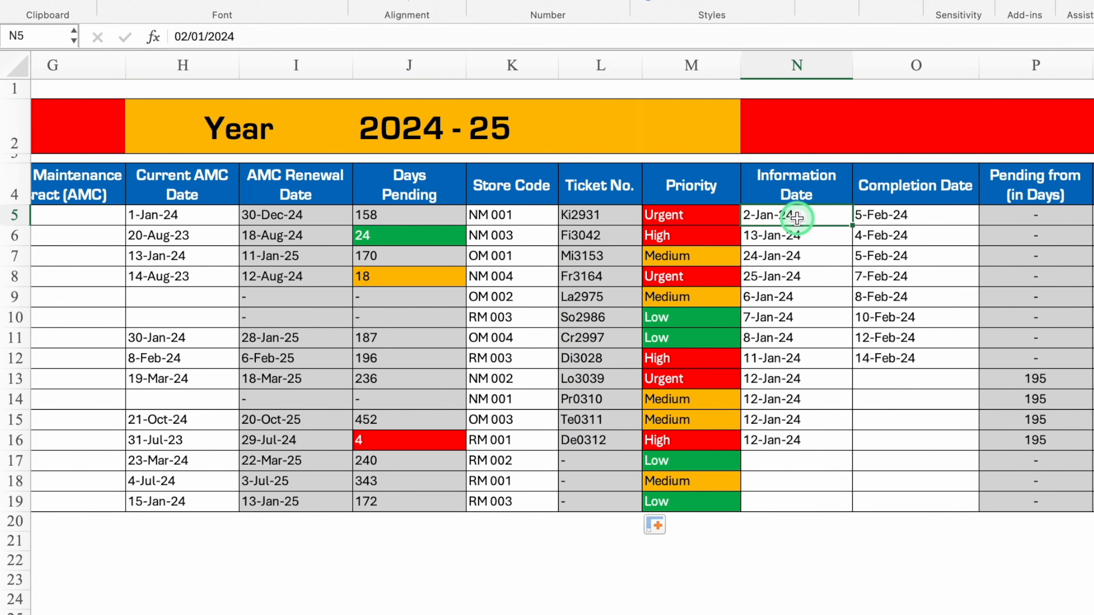
click(202, 36)
key(BackSpace)
text(2/01/2024)
key(Return)
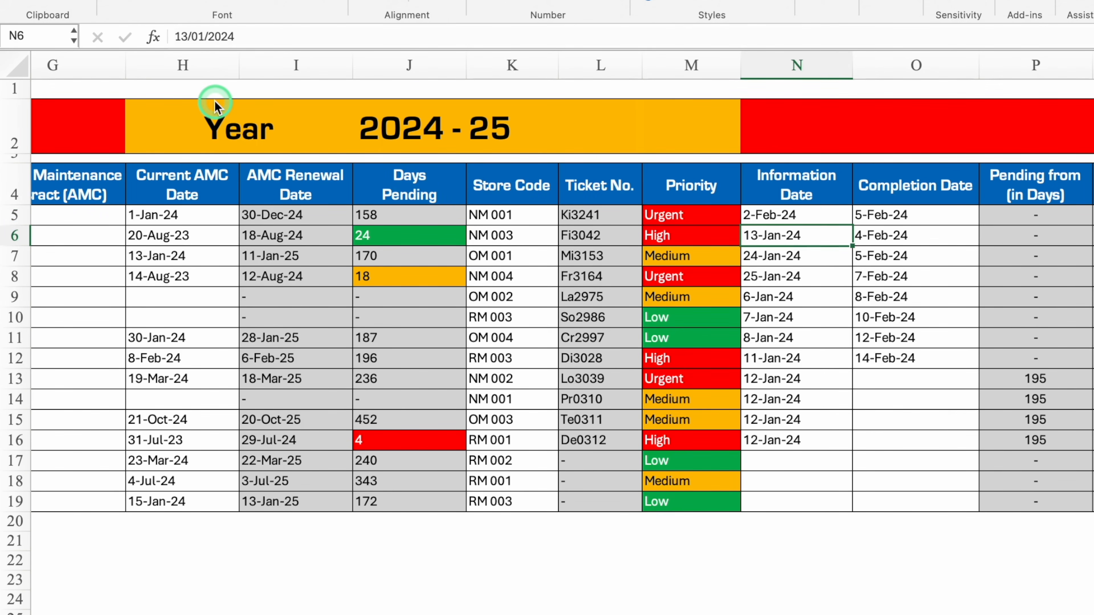